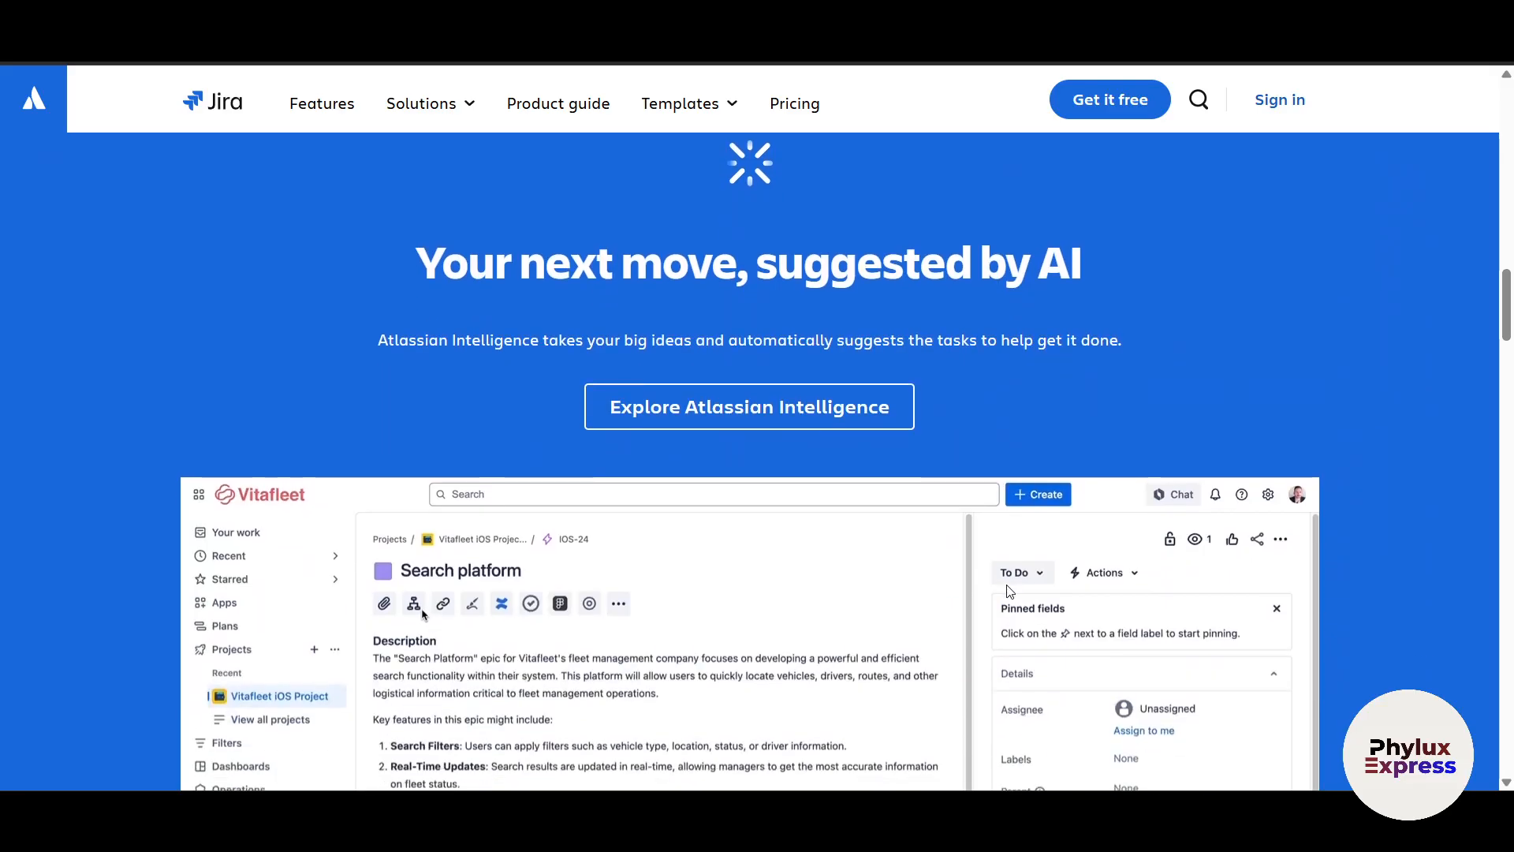
- Look through the Jira landing page, from the AI suggestions and team collaboration sections back to the sign-up form
scroll(1008, 591, "down", 3)
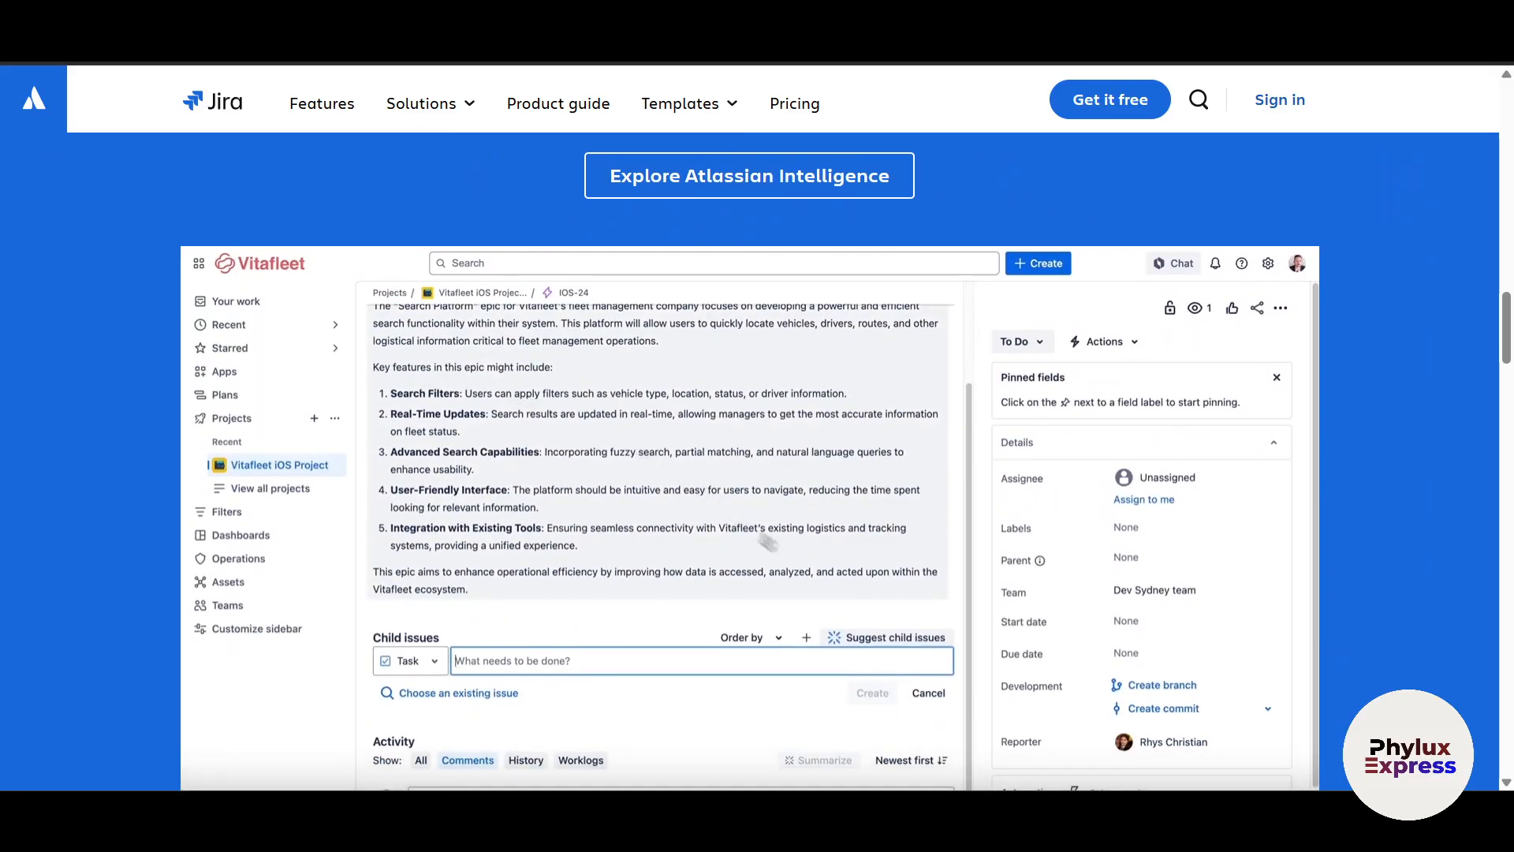
scroll(1010, 592, "down", 4)
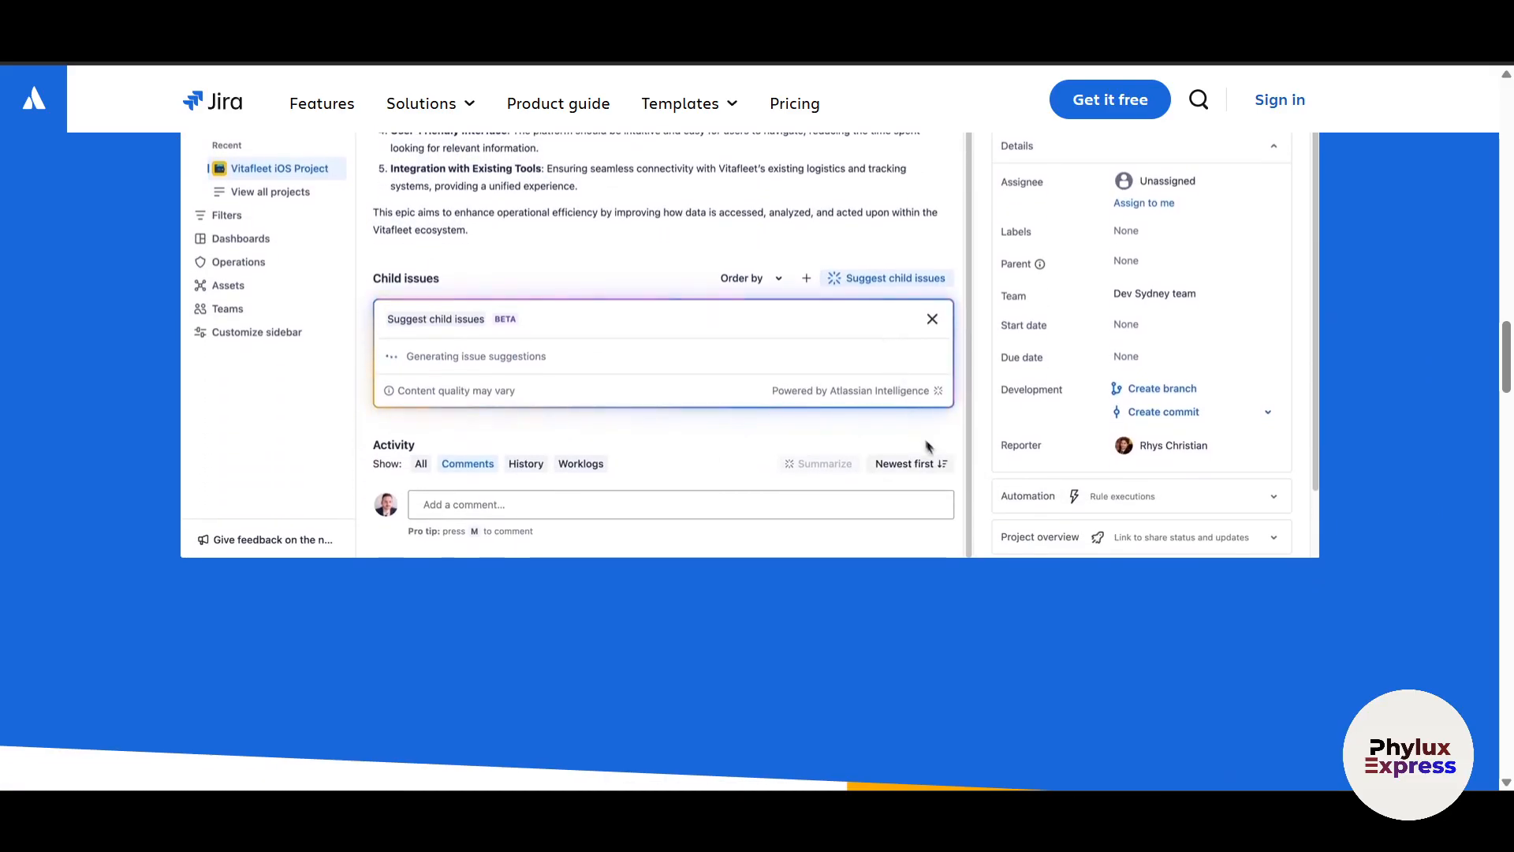
scroll(962, 305, "down", 3)
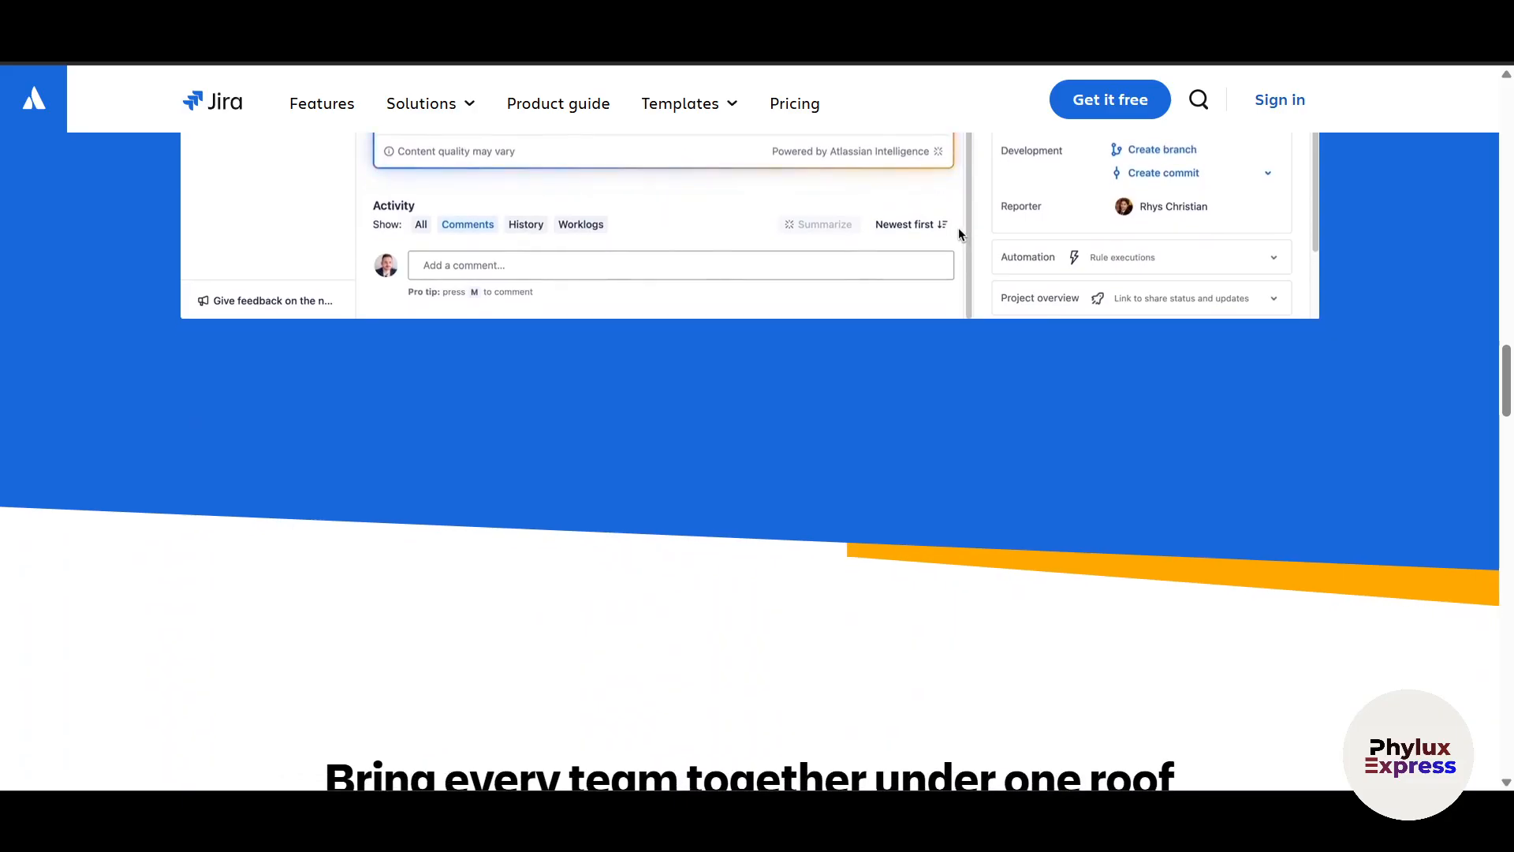
scroll(959, 228, "down", 3)
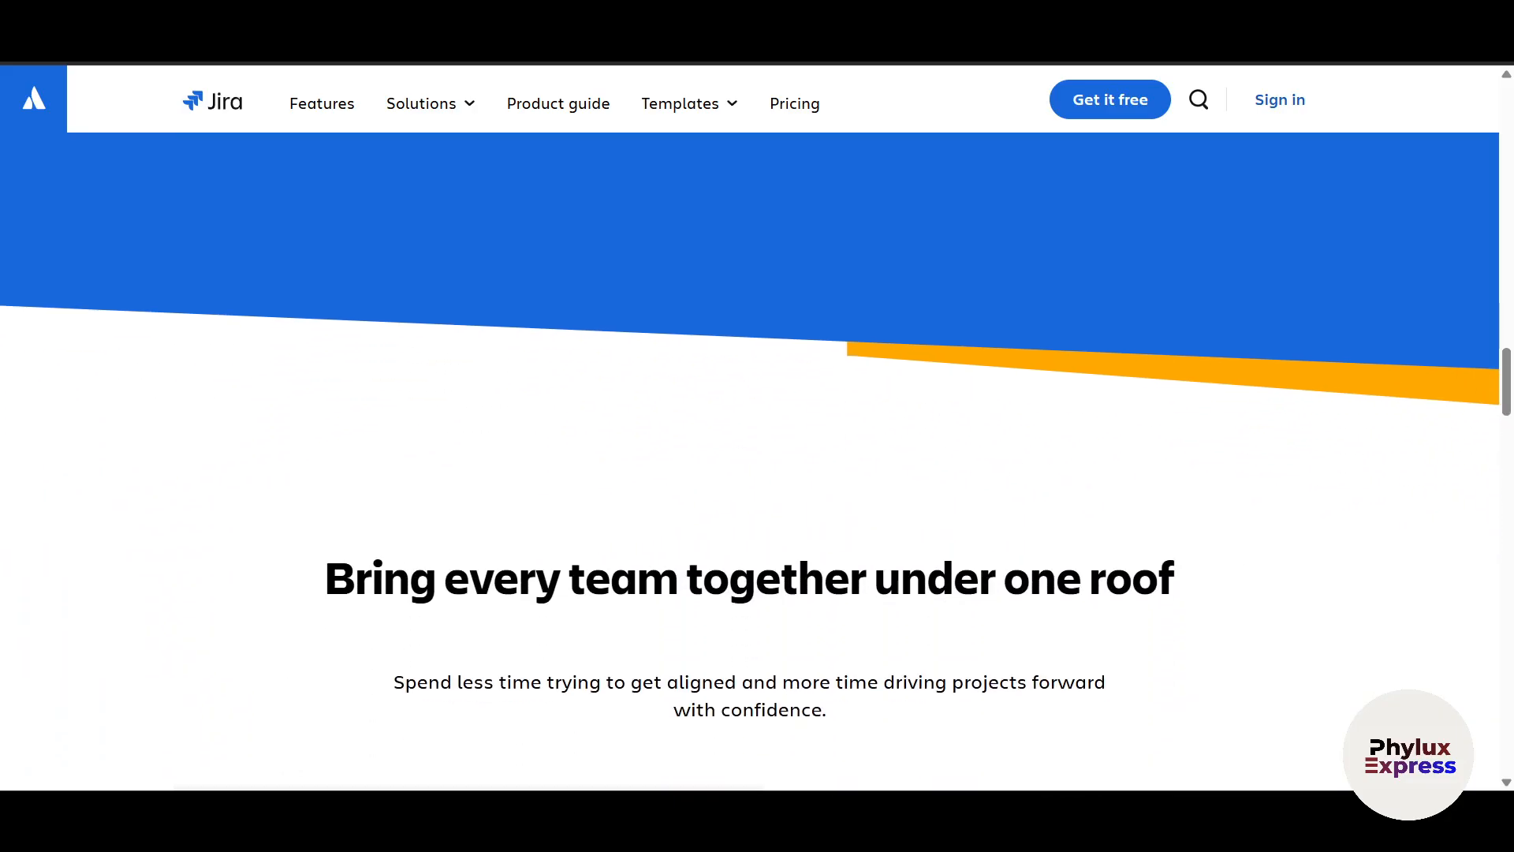
scroll(1010, 592, "down", 2)
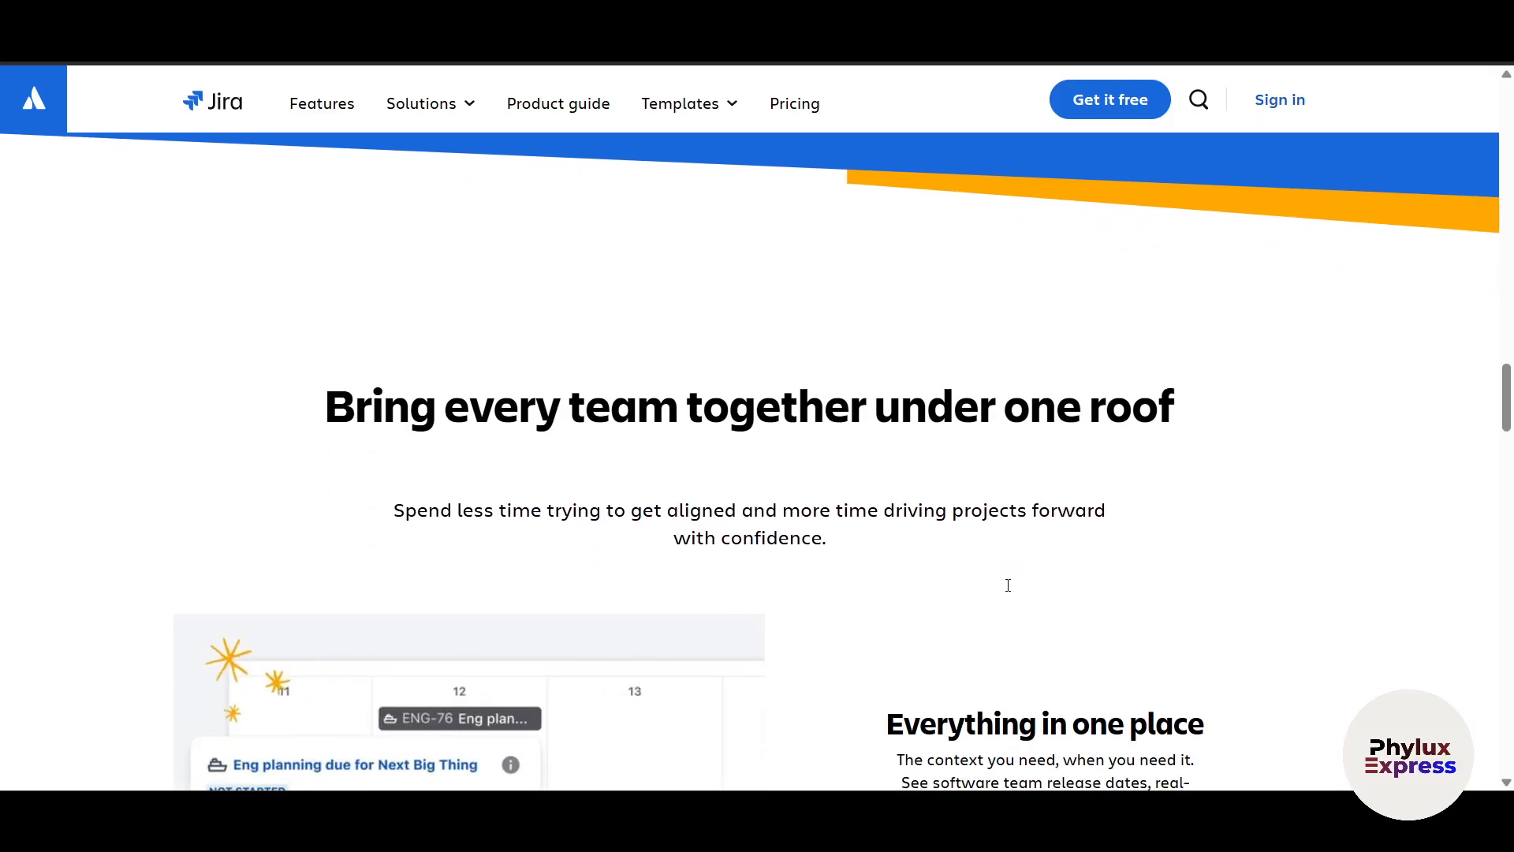
scroll(1011, 591, "down", 3)
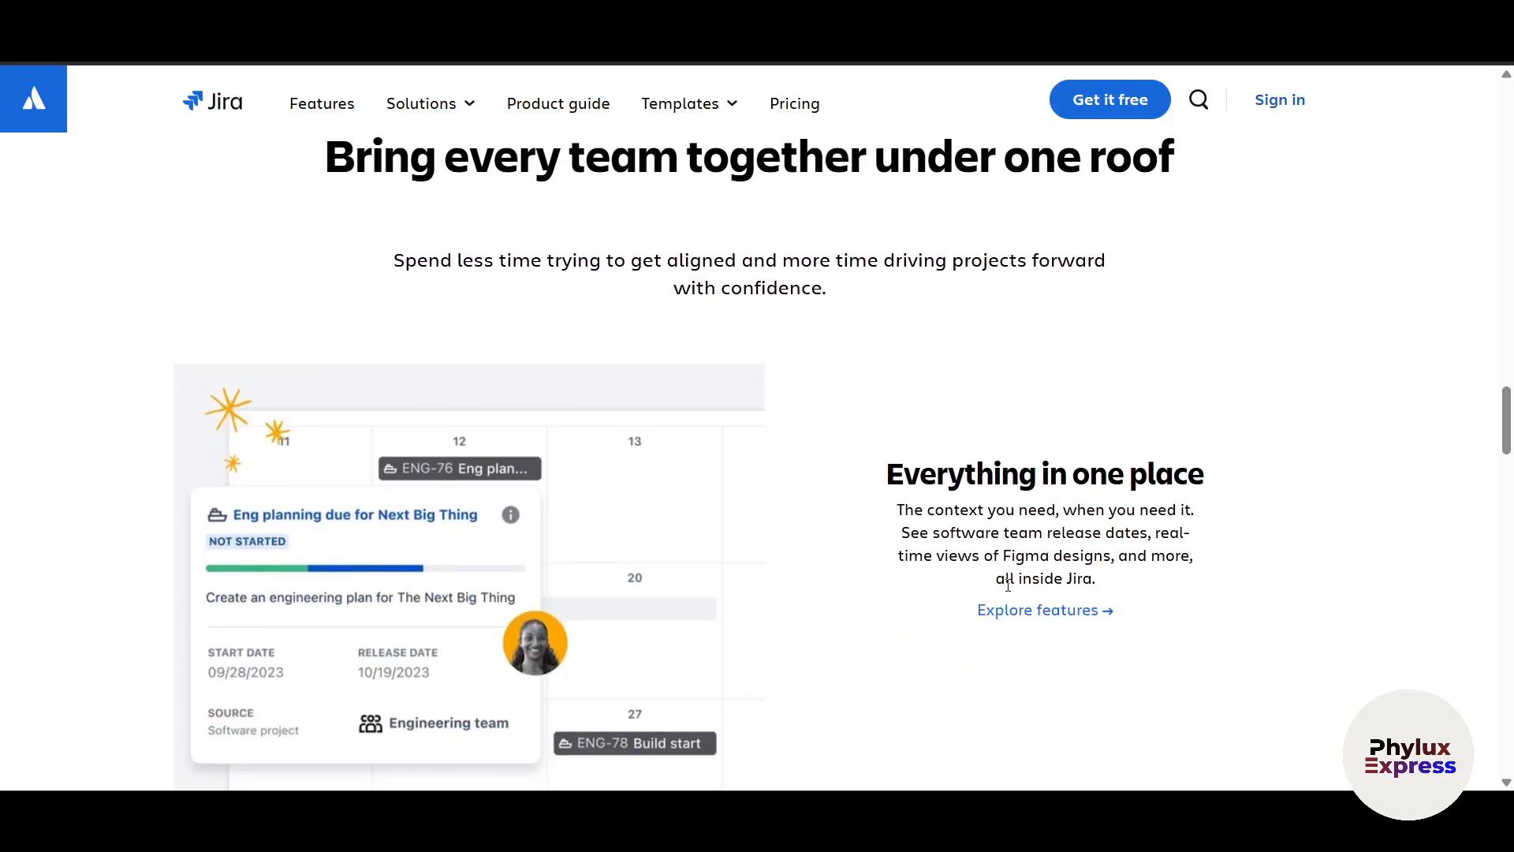
scroll(1008, 586, "down", 5)
scroll(1008, 591, "up", 15)
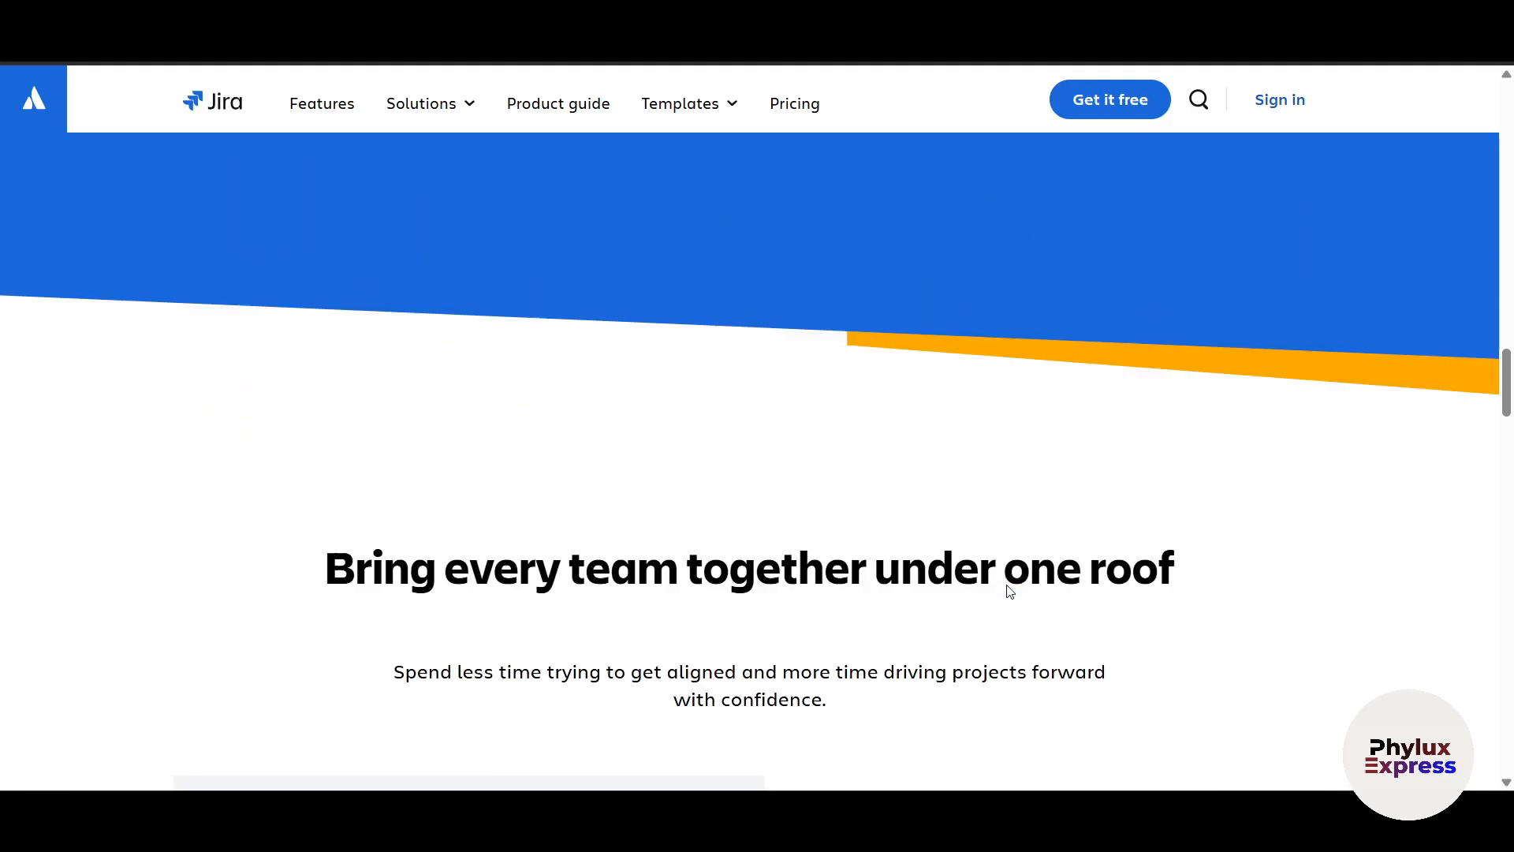
scroll(1009, 591, "up", 8)
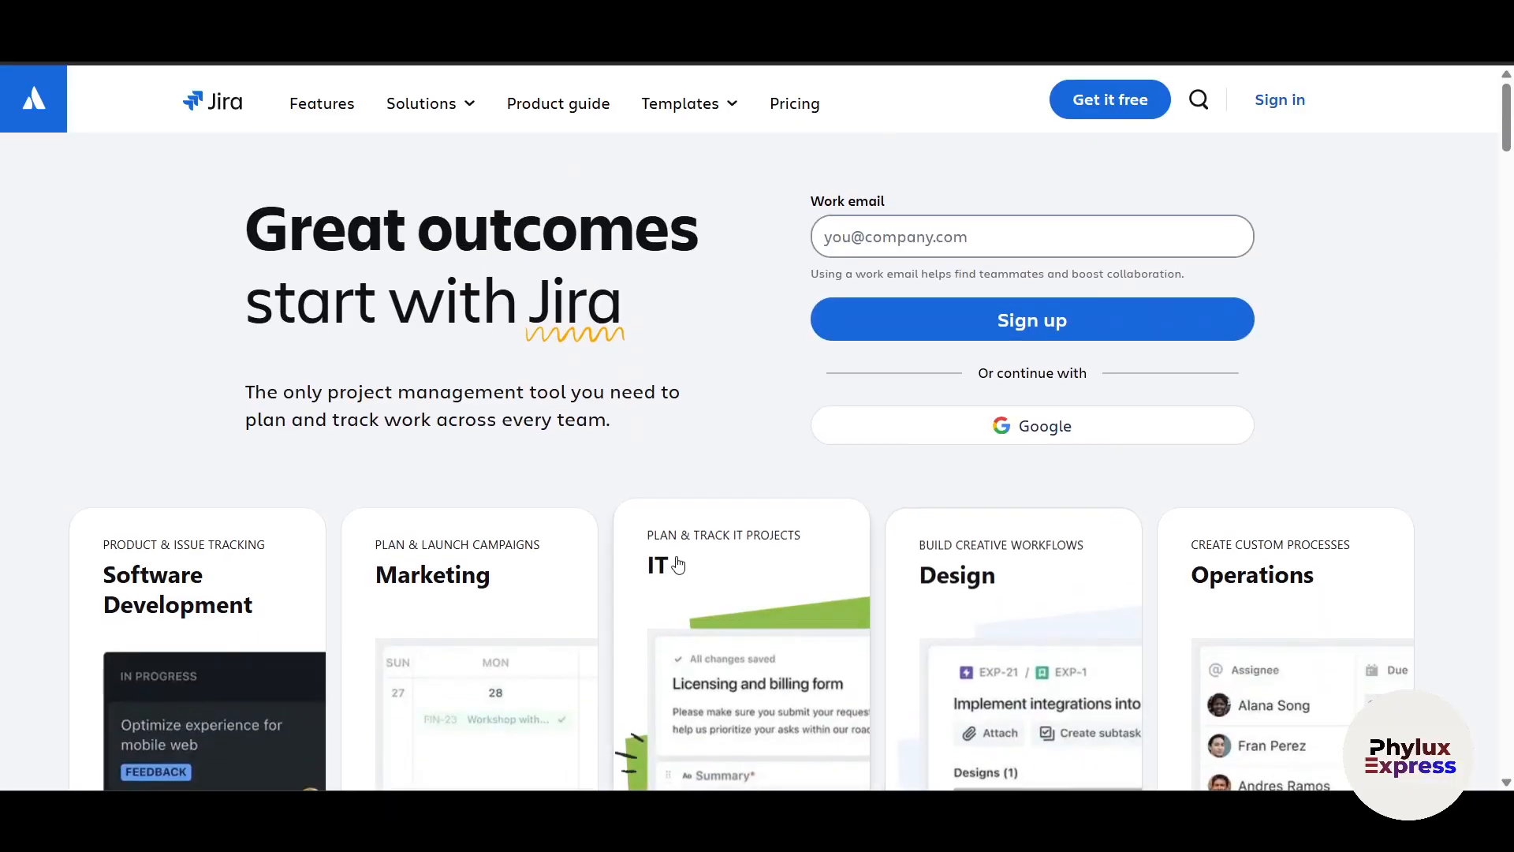
scroll(629, 565, "left", 5)
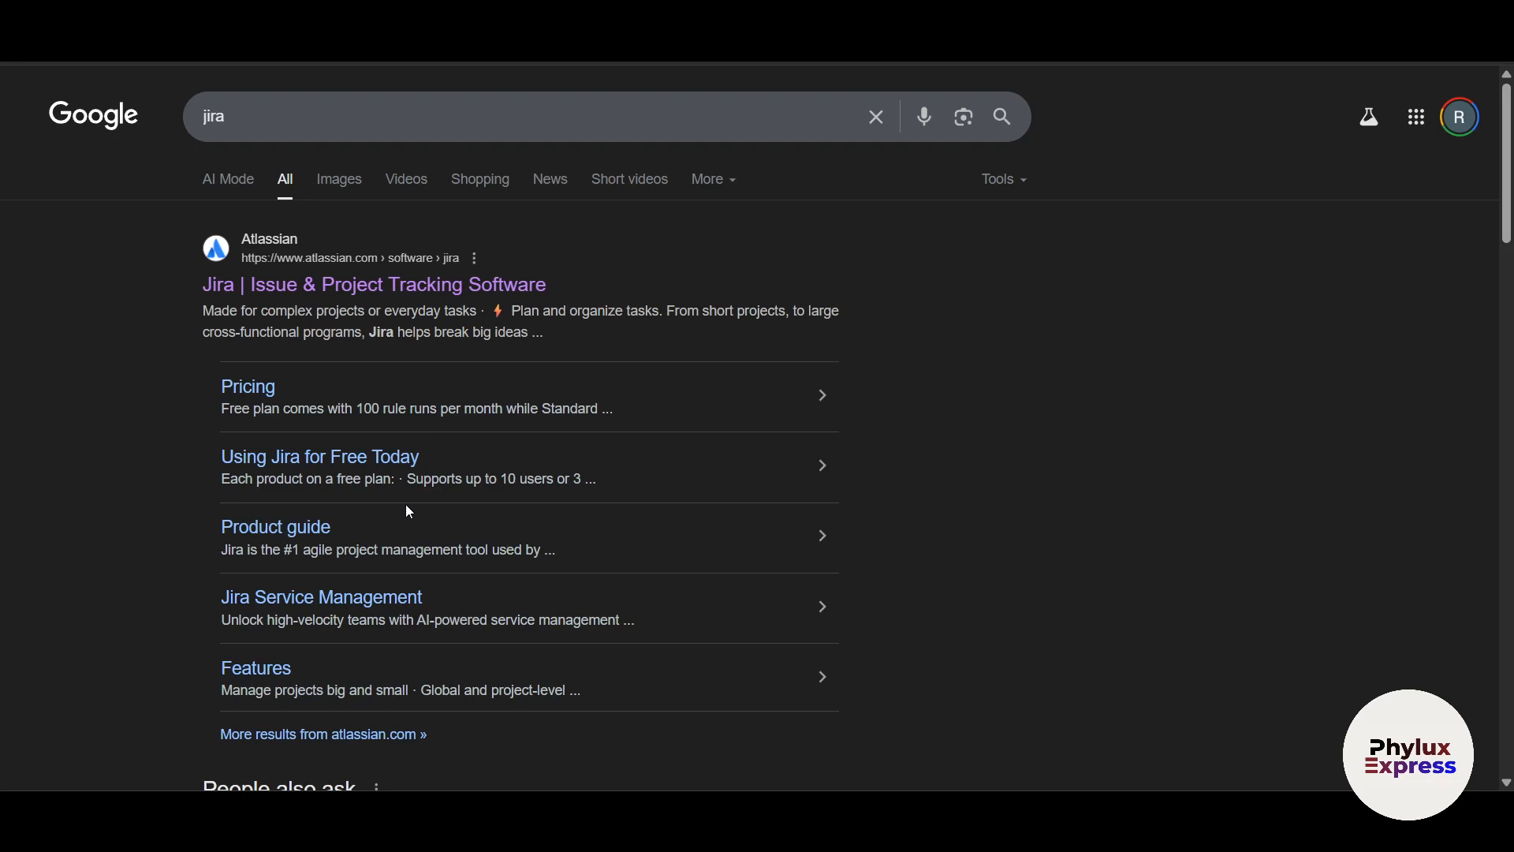
- Open the Jira product page from the search results and review its team categories and project features
left_click(424, 285)
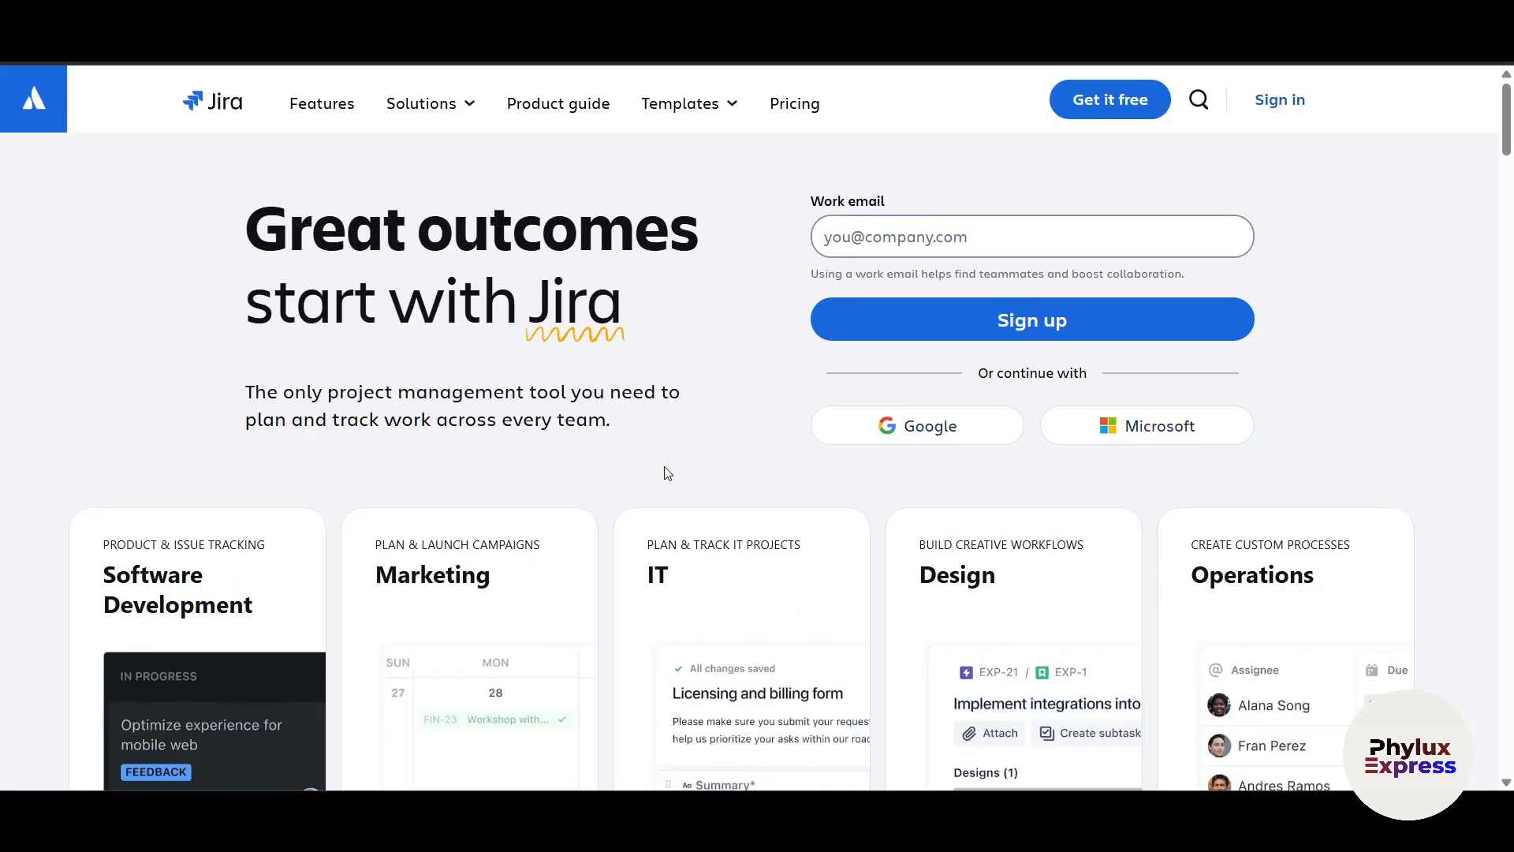
scroll(667, 473, "down", 5)
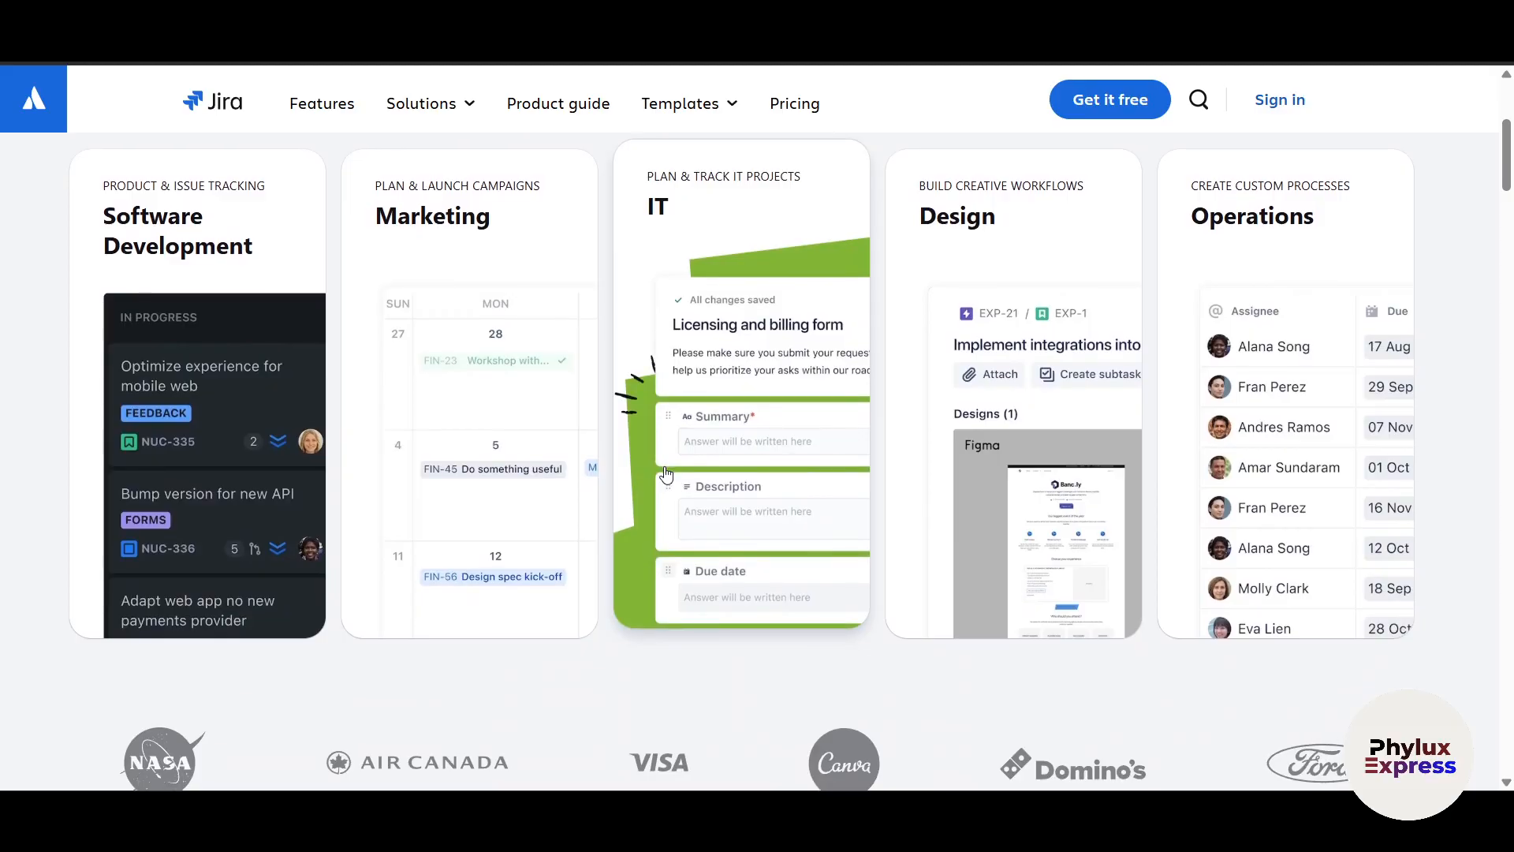
scroll(667, 474, "down", 4)
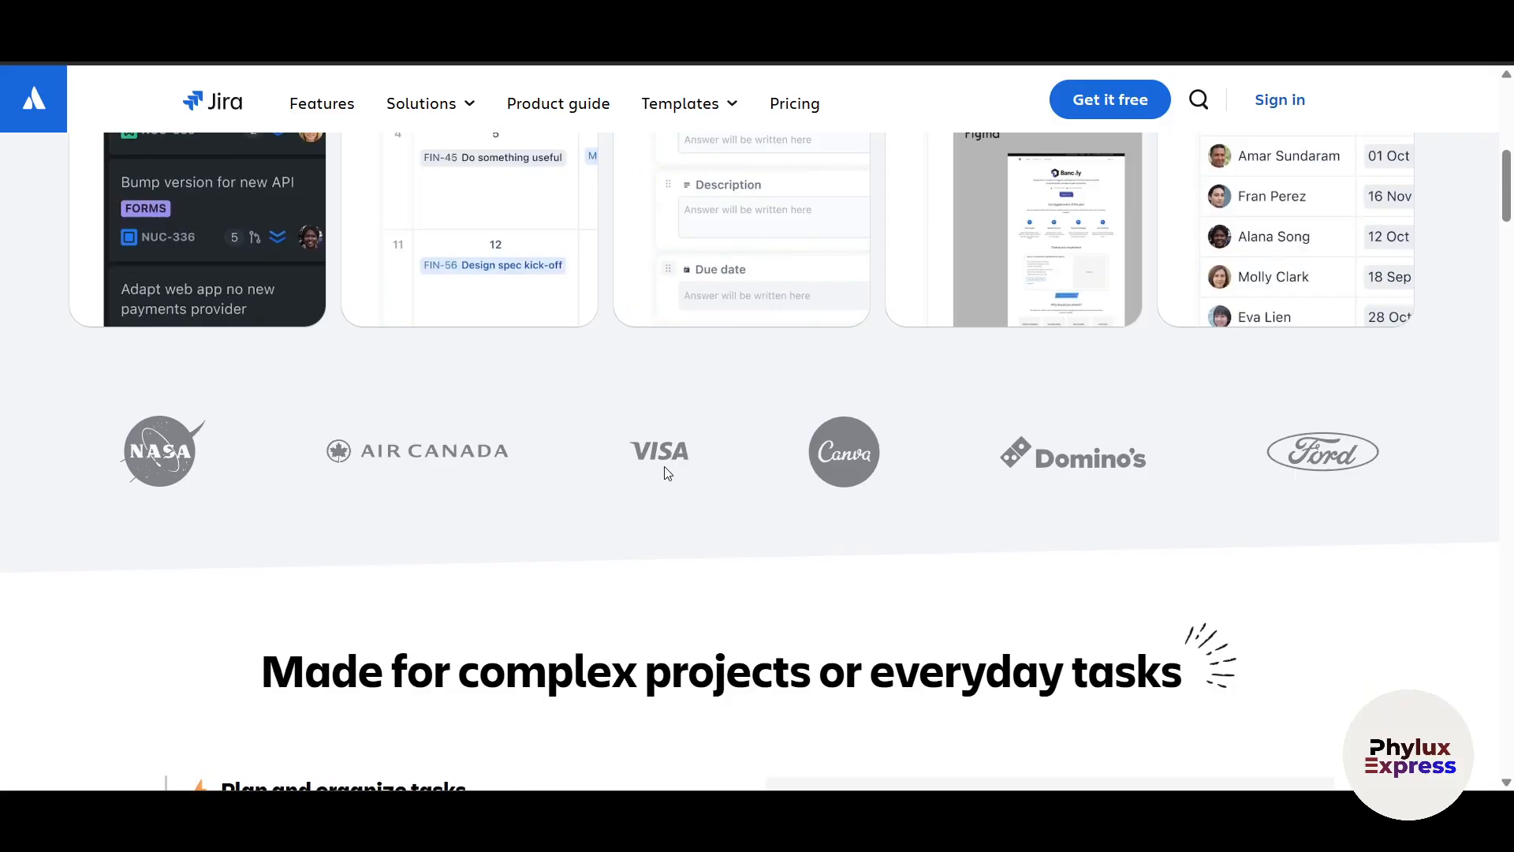
scroll(667, 474, "down", 4)
scroll(668, 475, "down", 2)
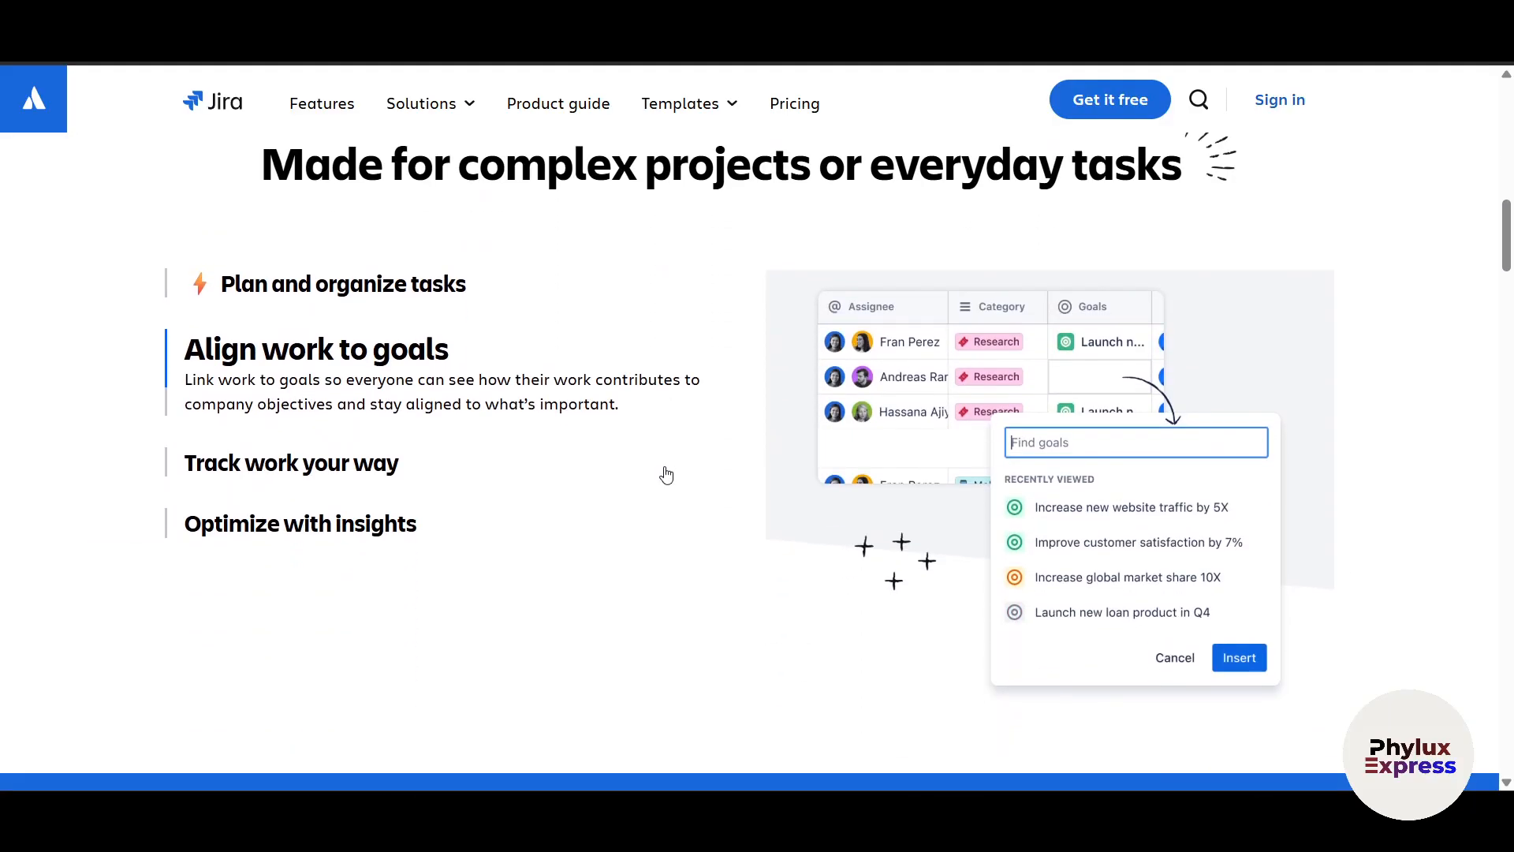
scroll(667, 474, "up", 13)
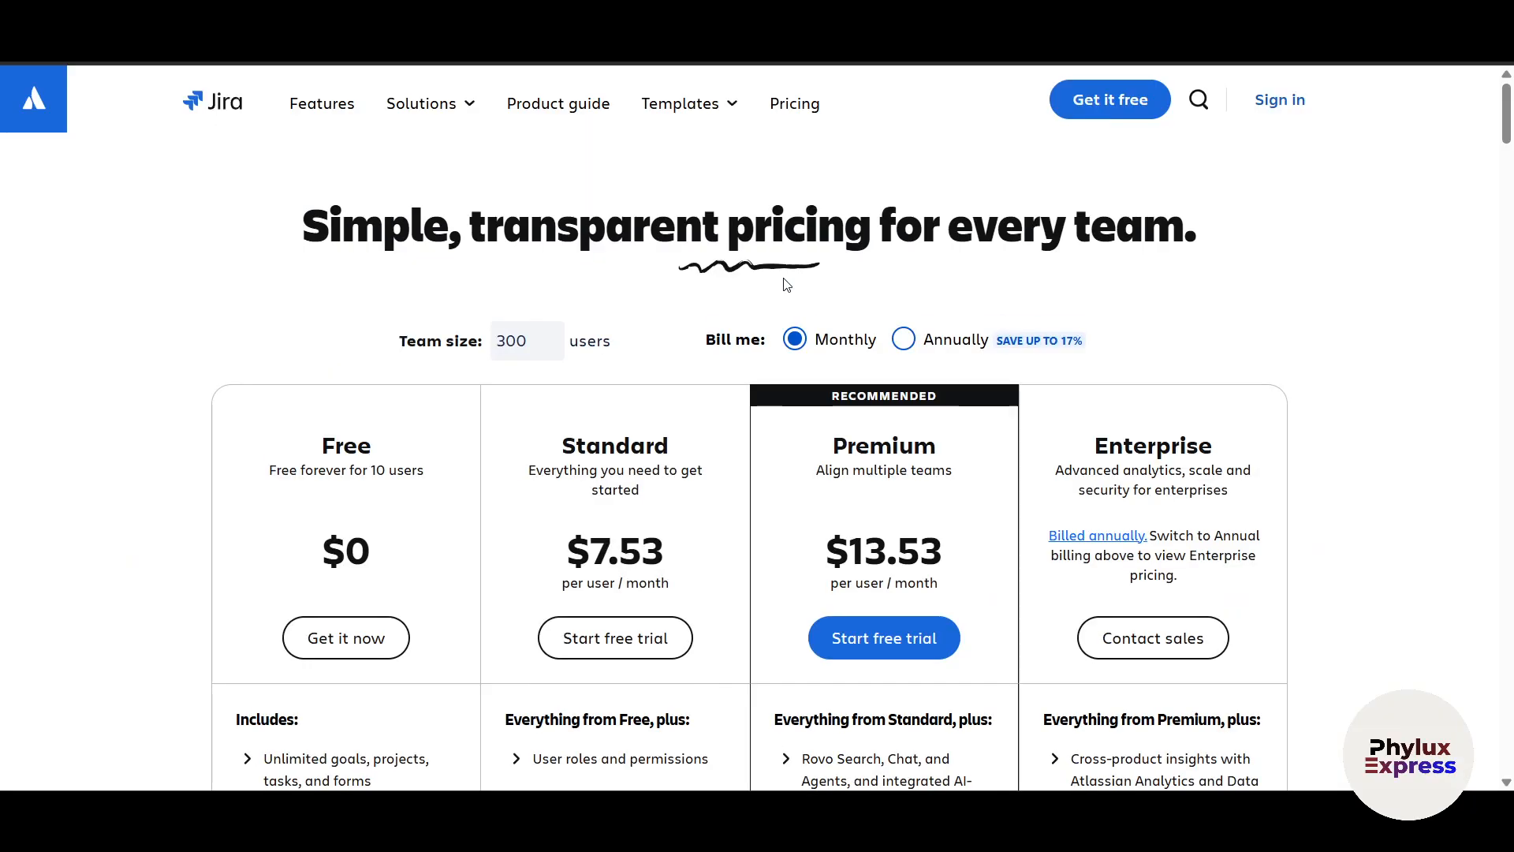
- Compare the features and prices of Jira's Free, Standard, Premium and Enterprise plans
scroll(785, 284, "down", 2)
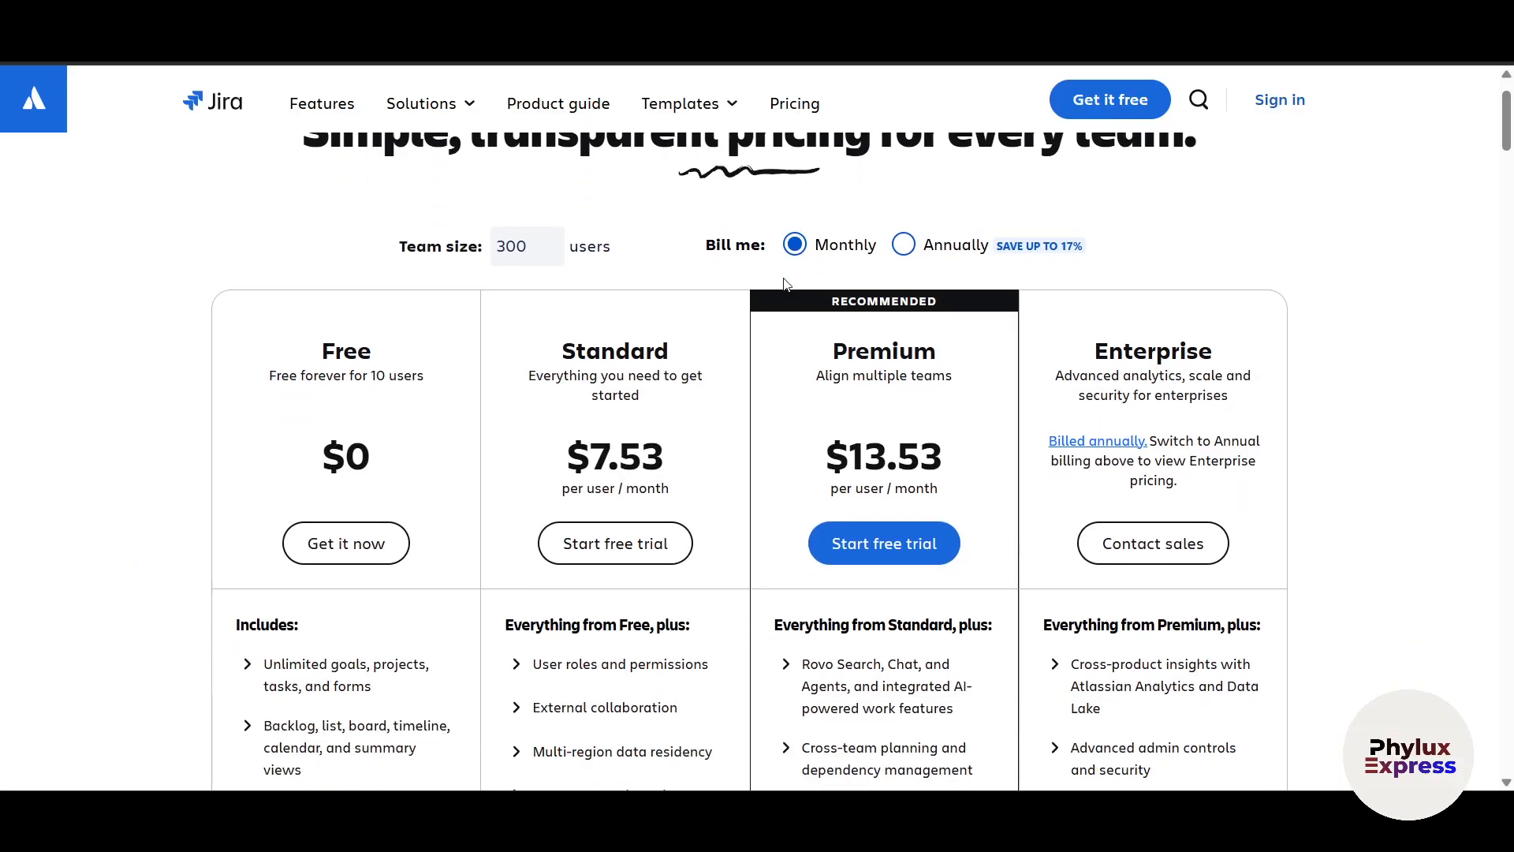
scroll(1291, 389, "down", 1)
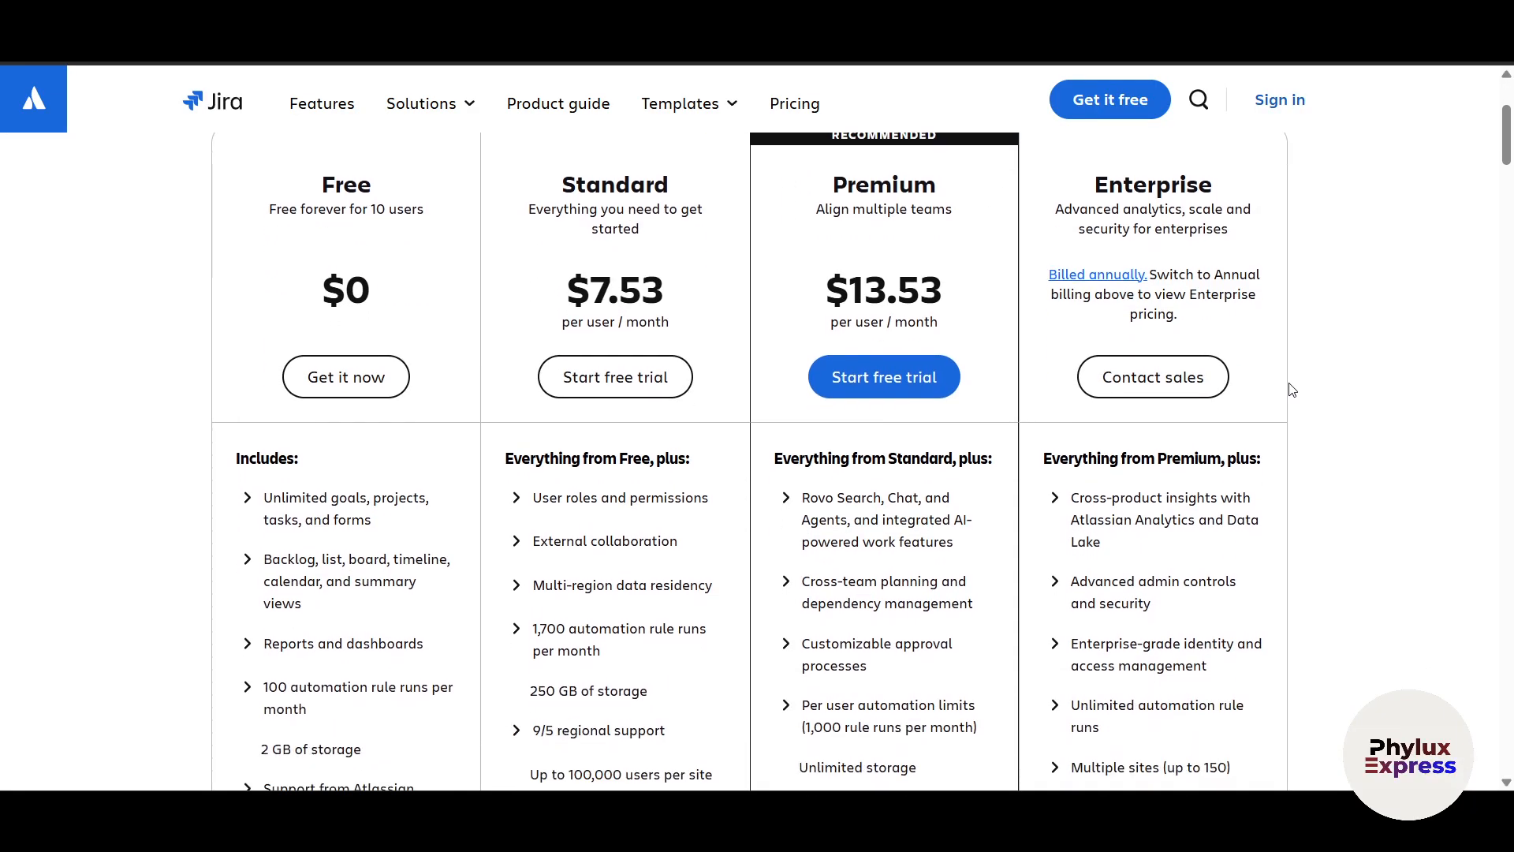
scroll(1291, 389, "up", 1)
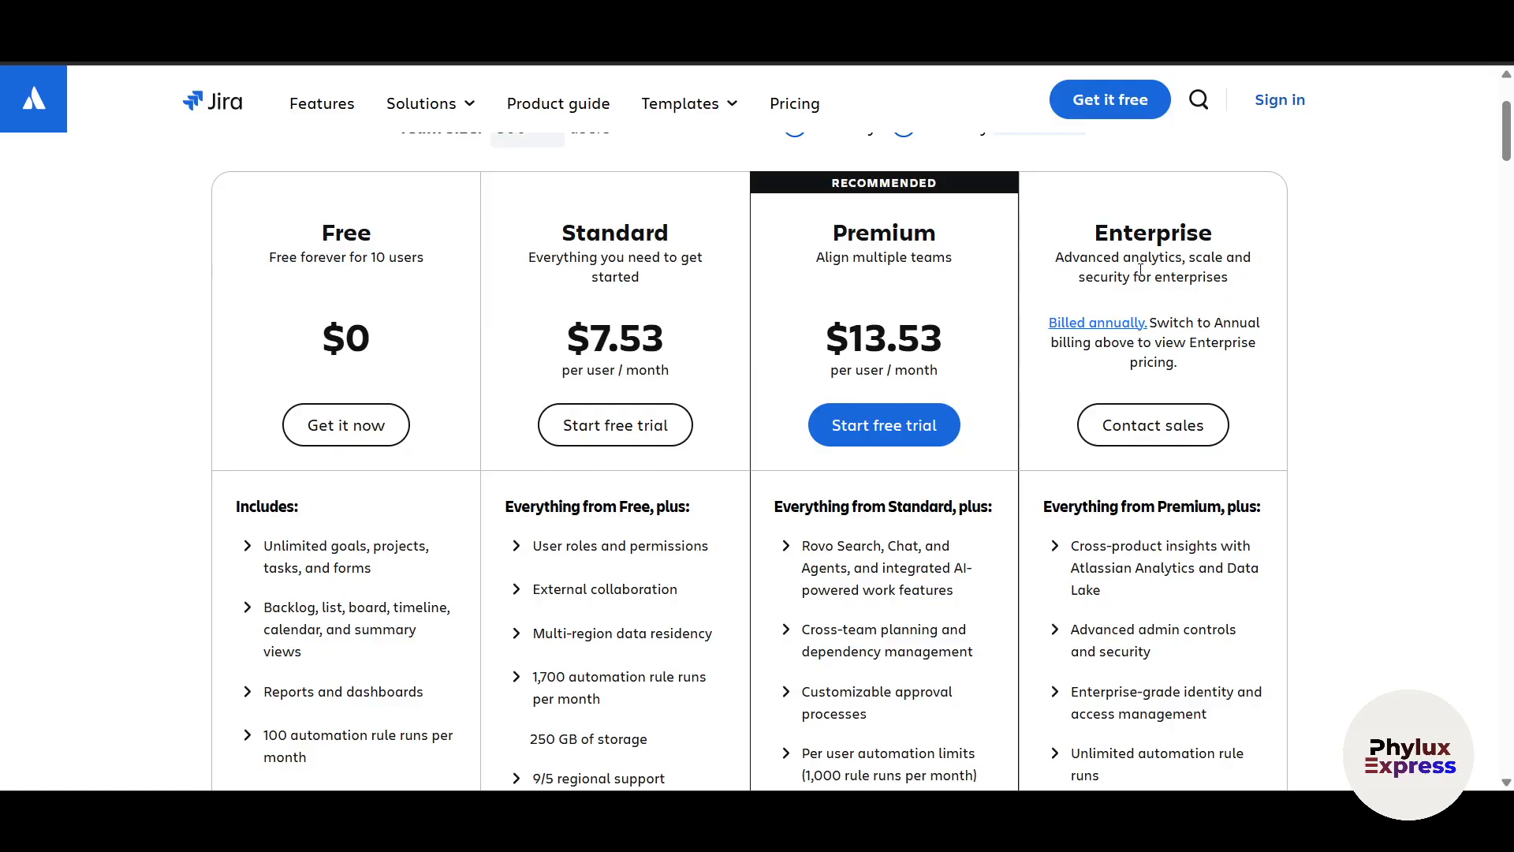
scroll(1140, 271, "down", 12)
scroll(1141, 276, "down", 12)
key("Home")
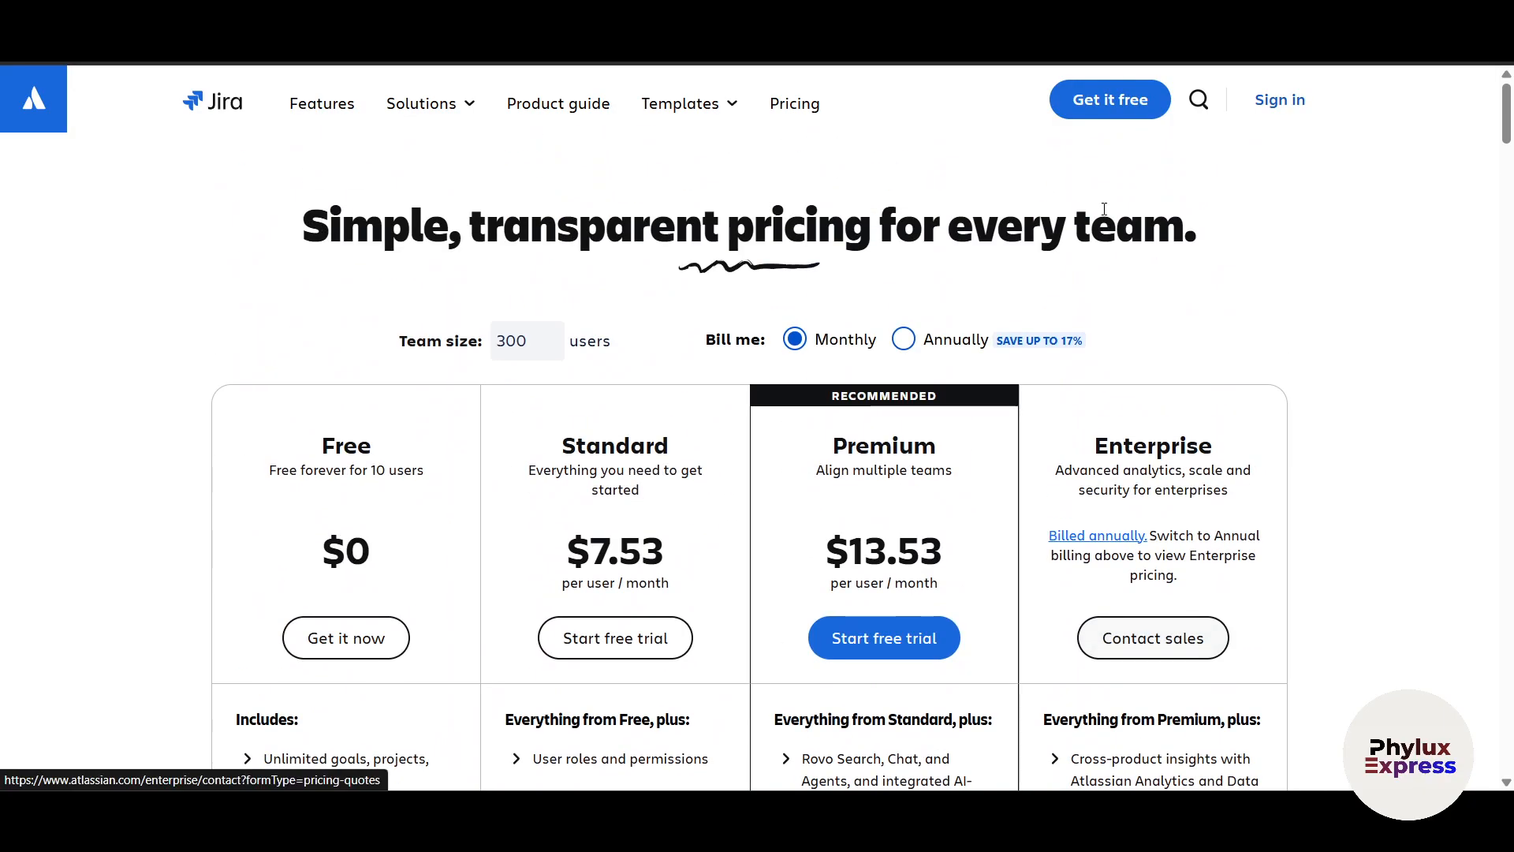
- Start the free Jira sign-up and continue with phyluxexpress as the site name
left_click(1105, 101)
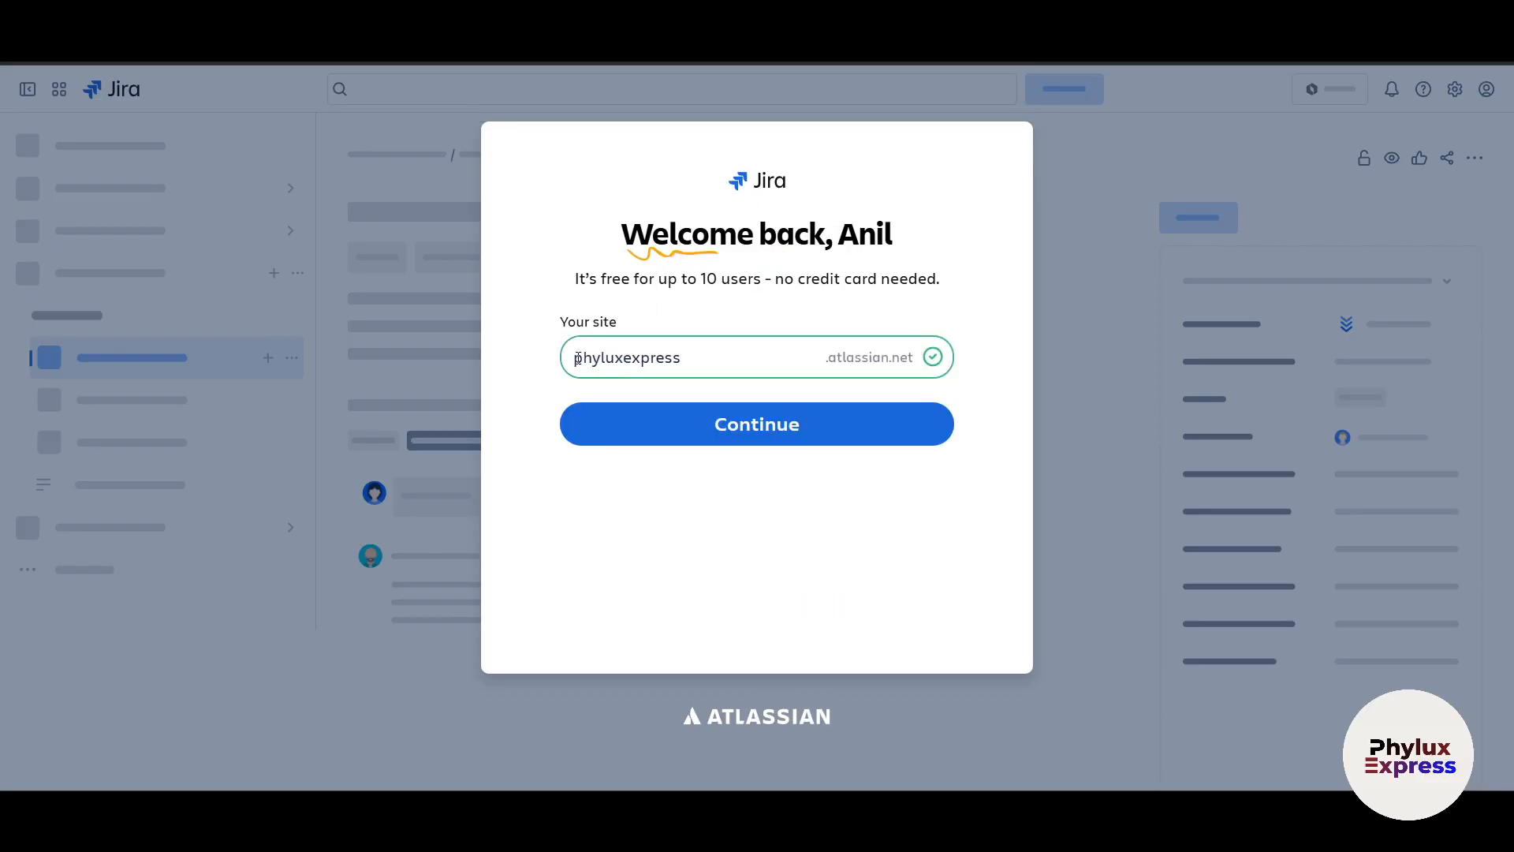
double_click(703, 357)
left_click(703, 359)
left_click(744, 436)
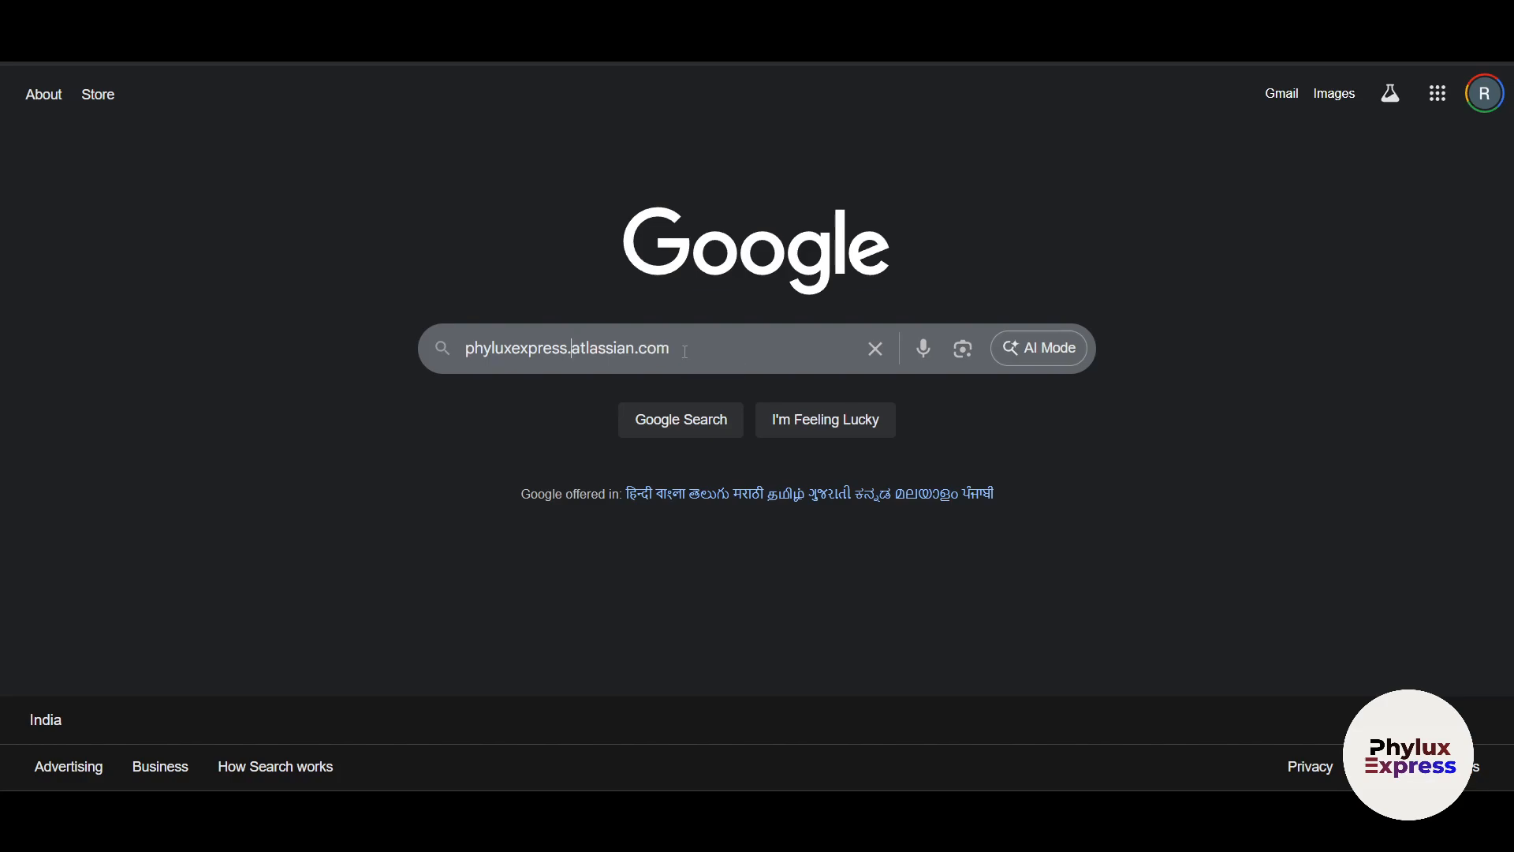
- Search for phyluxexpress.atlassian.com, then copy the address and open it directly in the browser
key("Return")
left_click(463, 124)
key("ctrl+a")
key("ctrl+c")
left_click(454, 47)
key("ctrl+v")
key("Return")
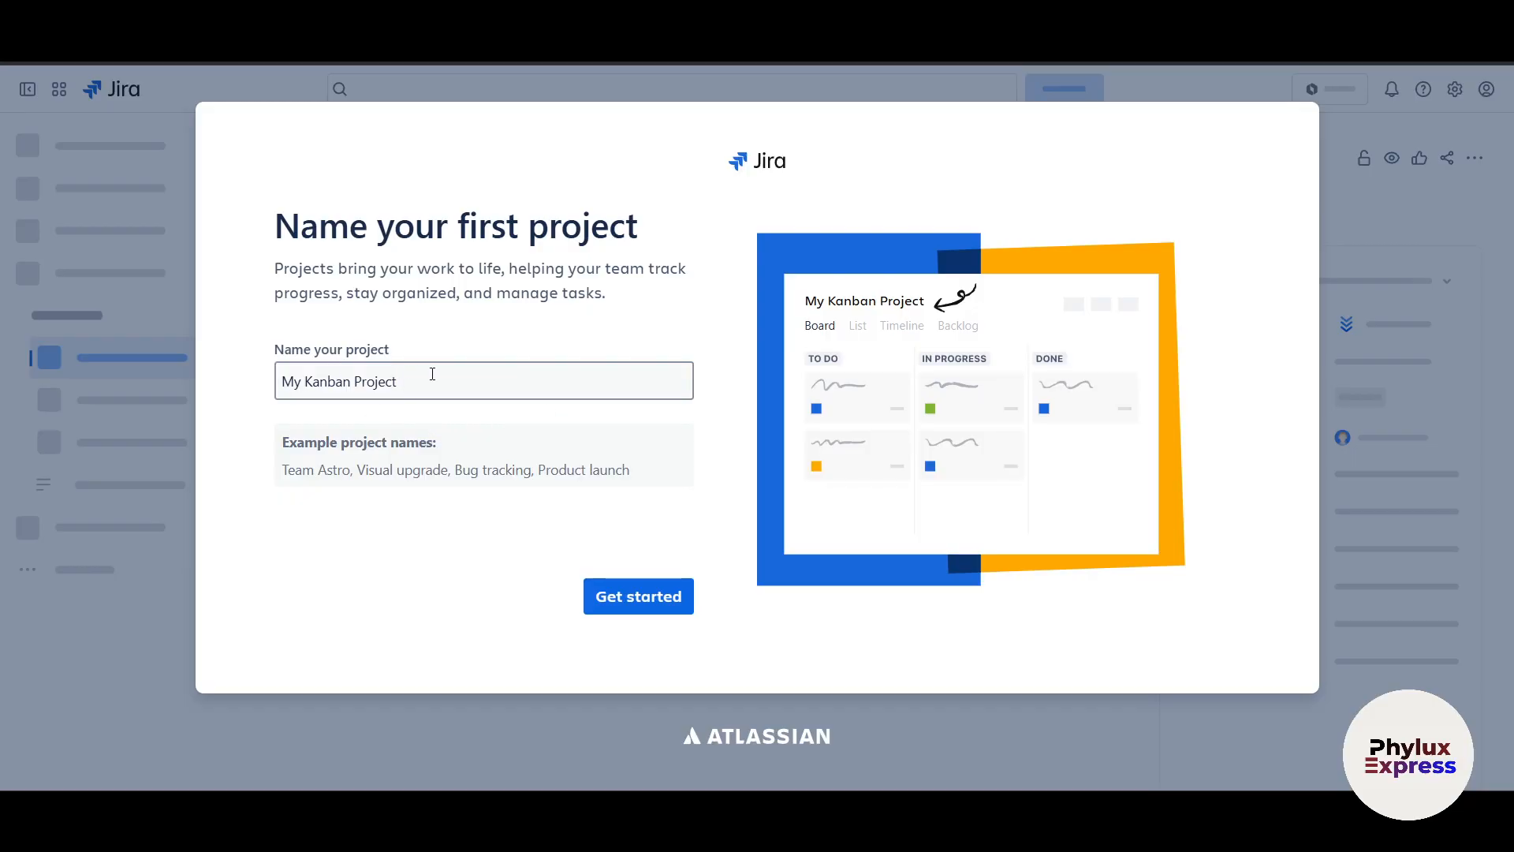
- Keep My Kanban Project as the name of the first project and continue the setup
left_click_drag(432, 374, 270, 386)
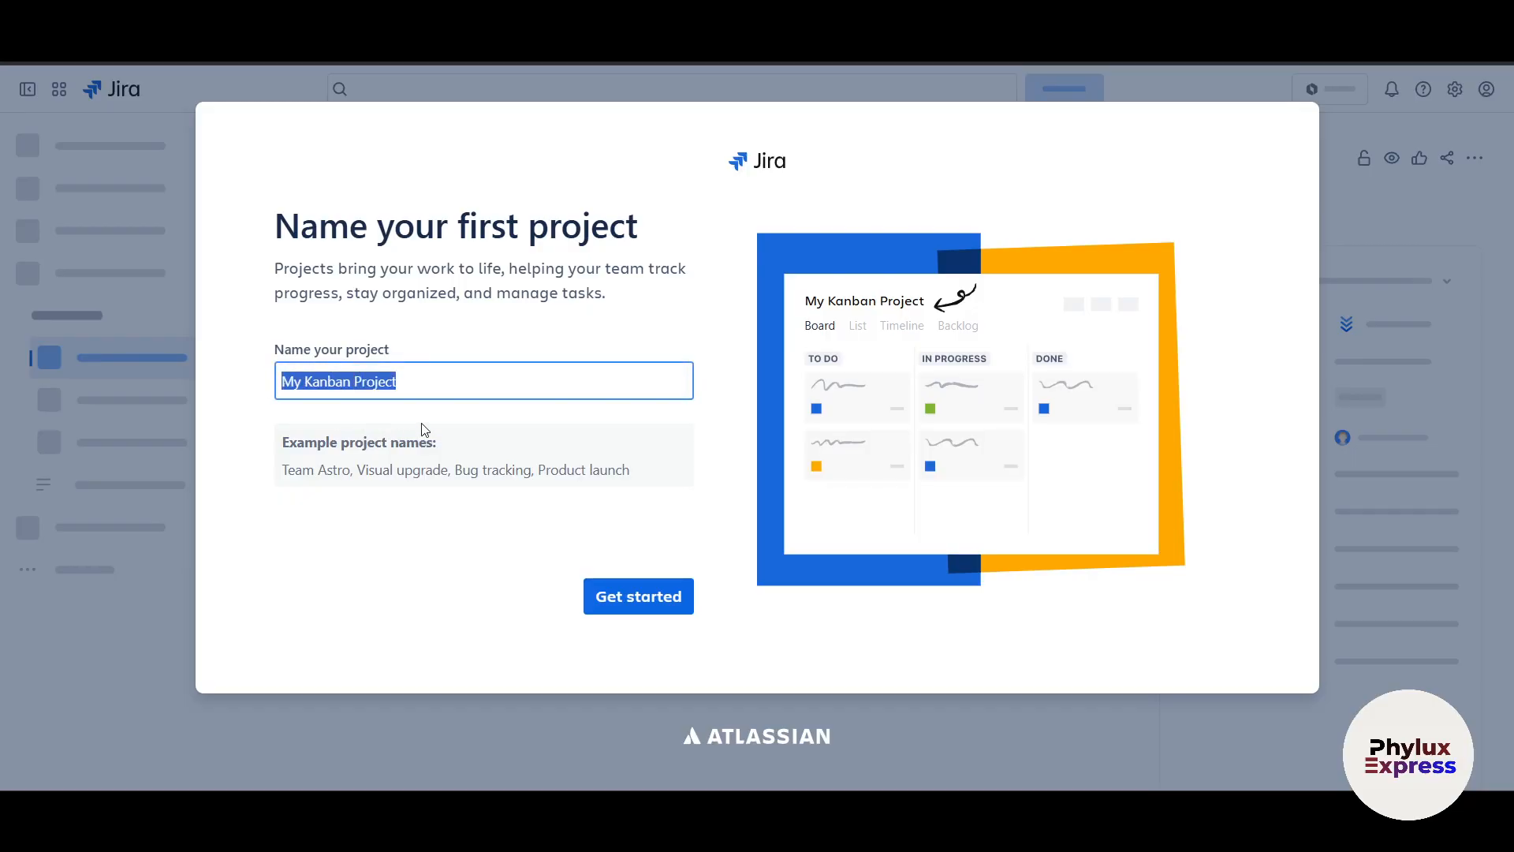
left_click(428, 382)
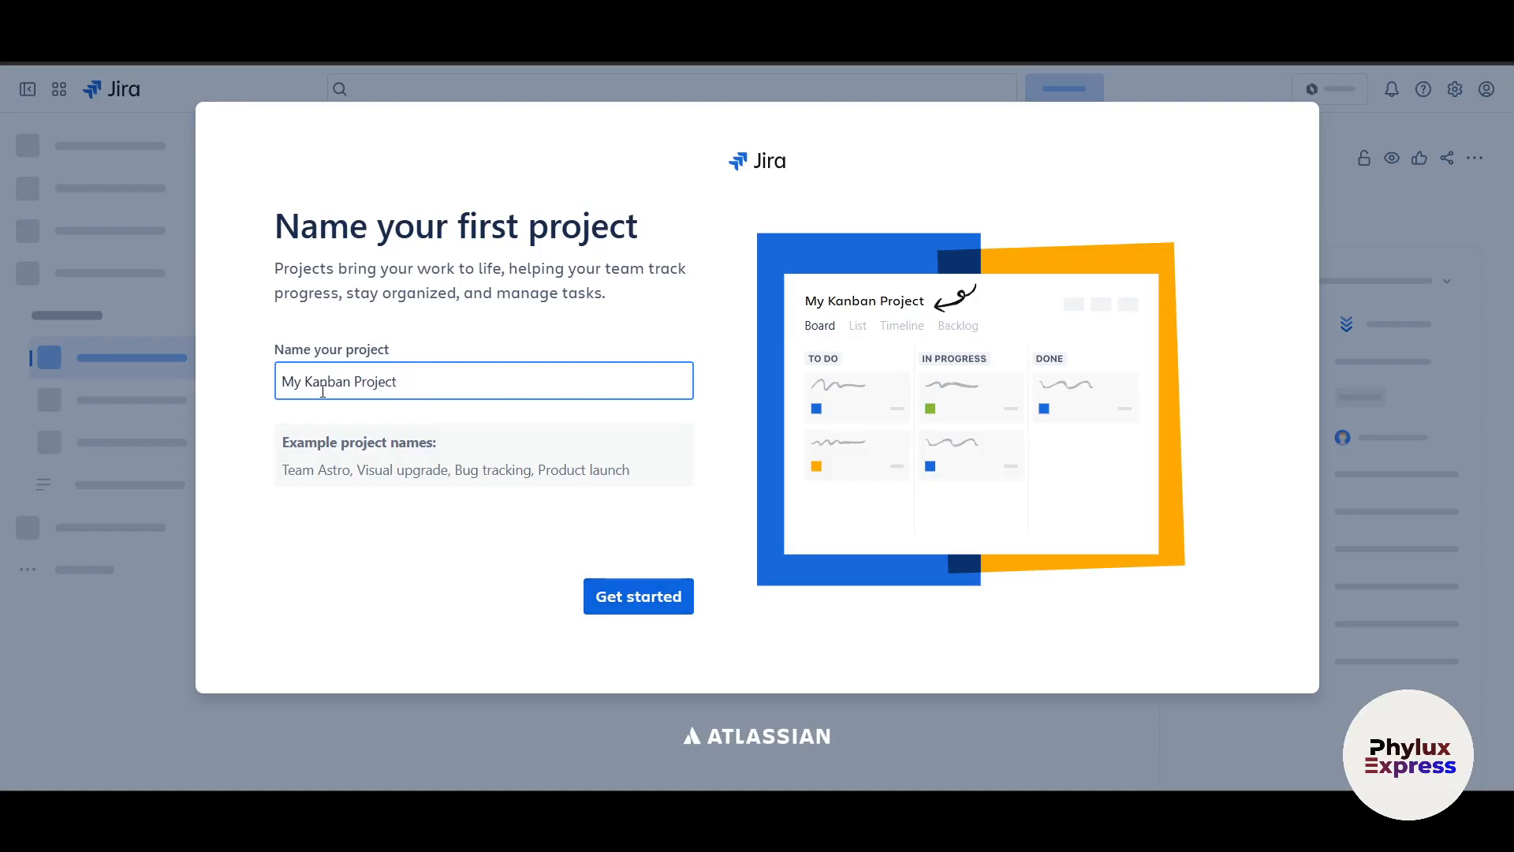
left_click(631, 601)
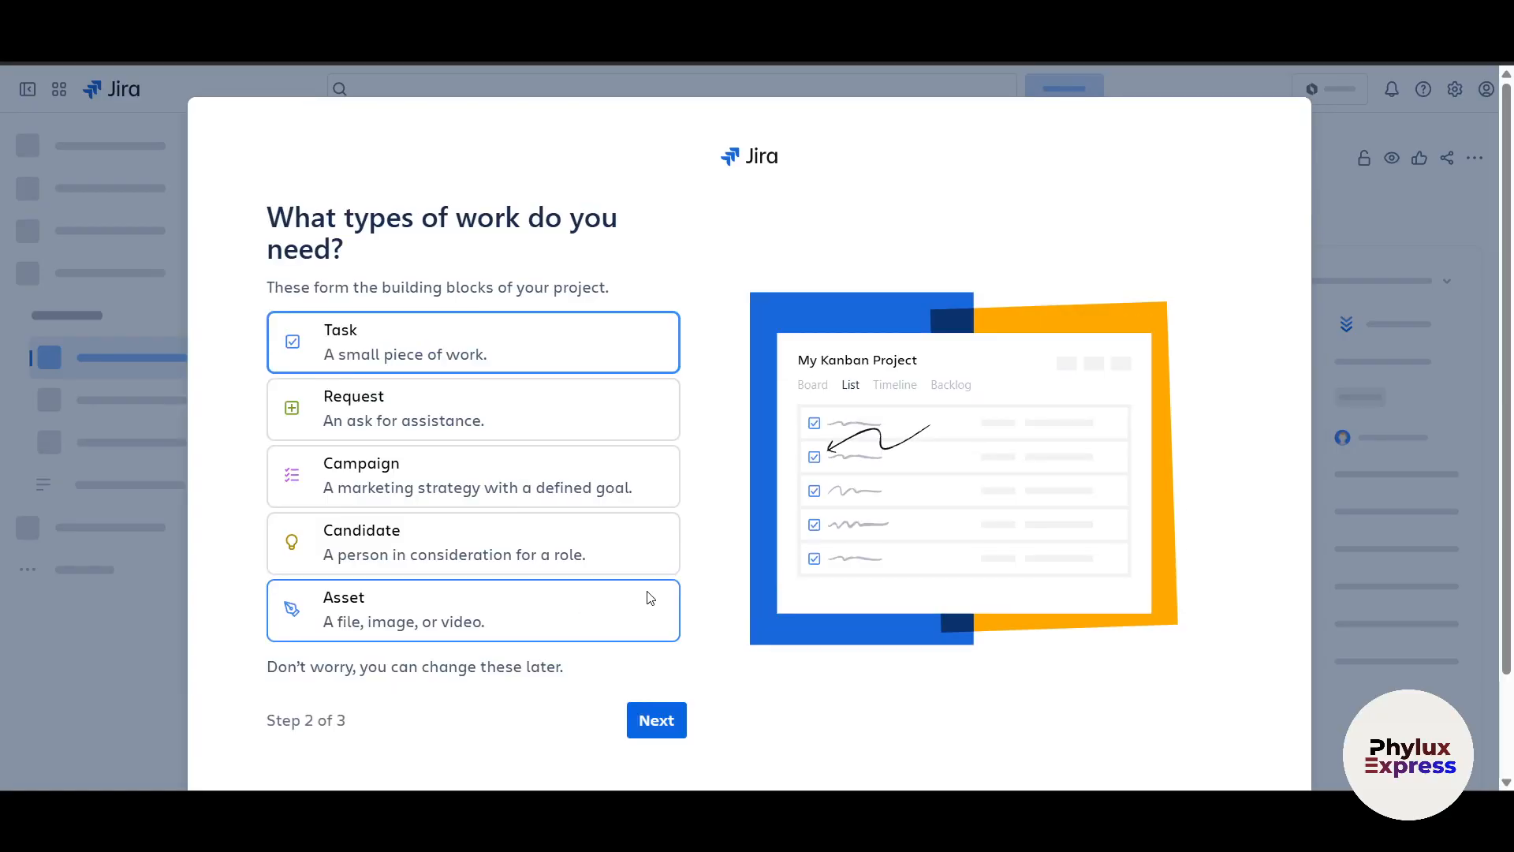
- Keep Task as the project's work type and continue to the status setup
left_click(527, 410)
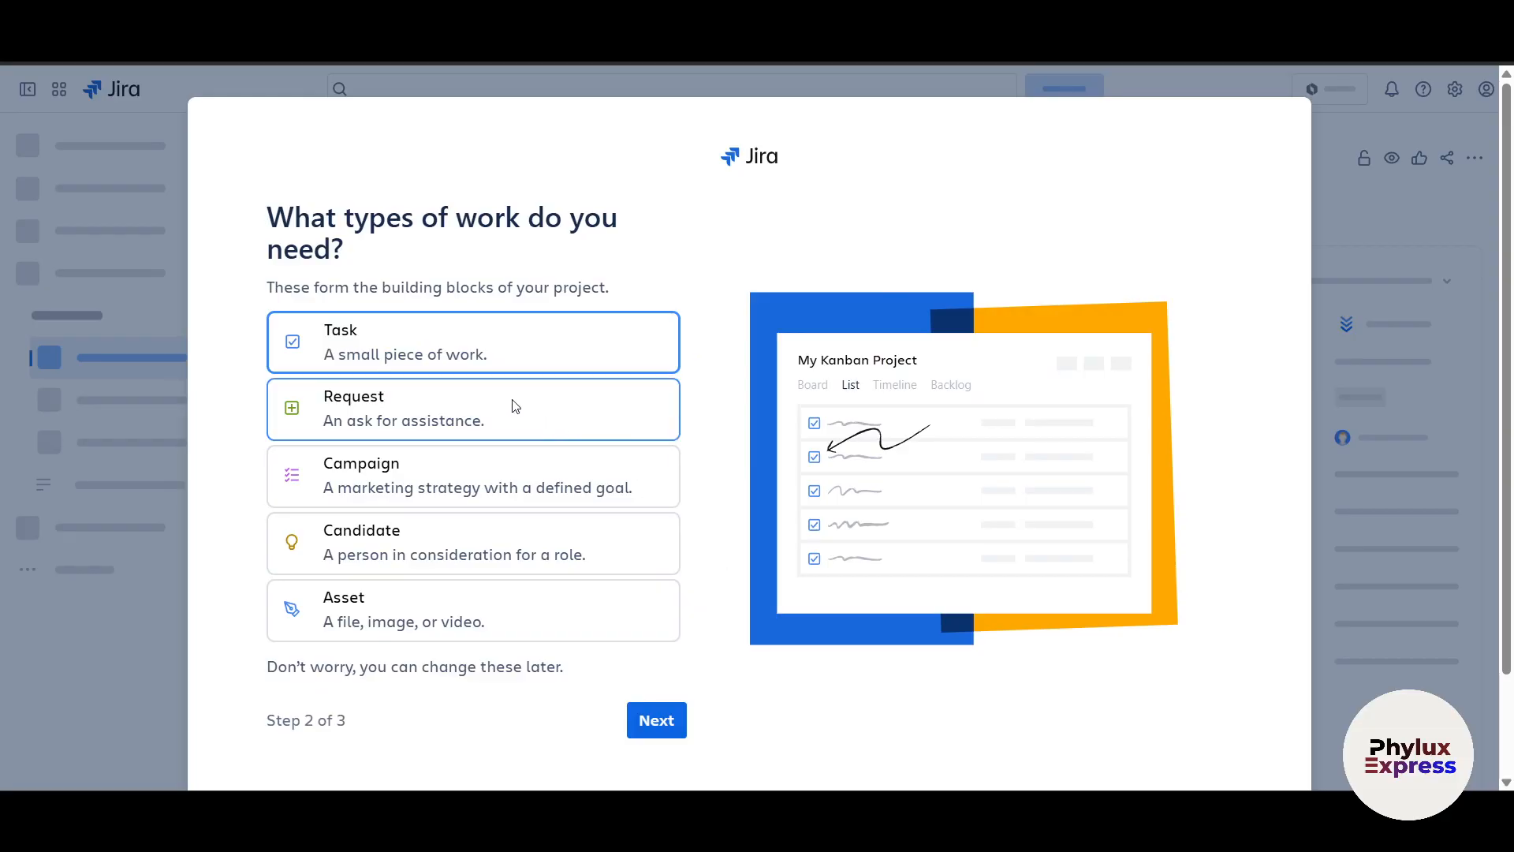
scroll(505, 426, "down", 3)
scroll(484, 406, "up", 1)
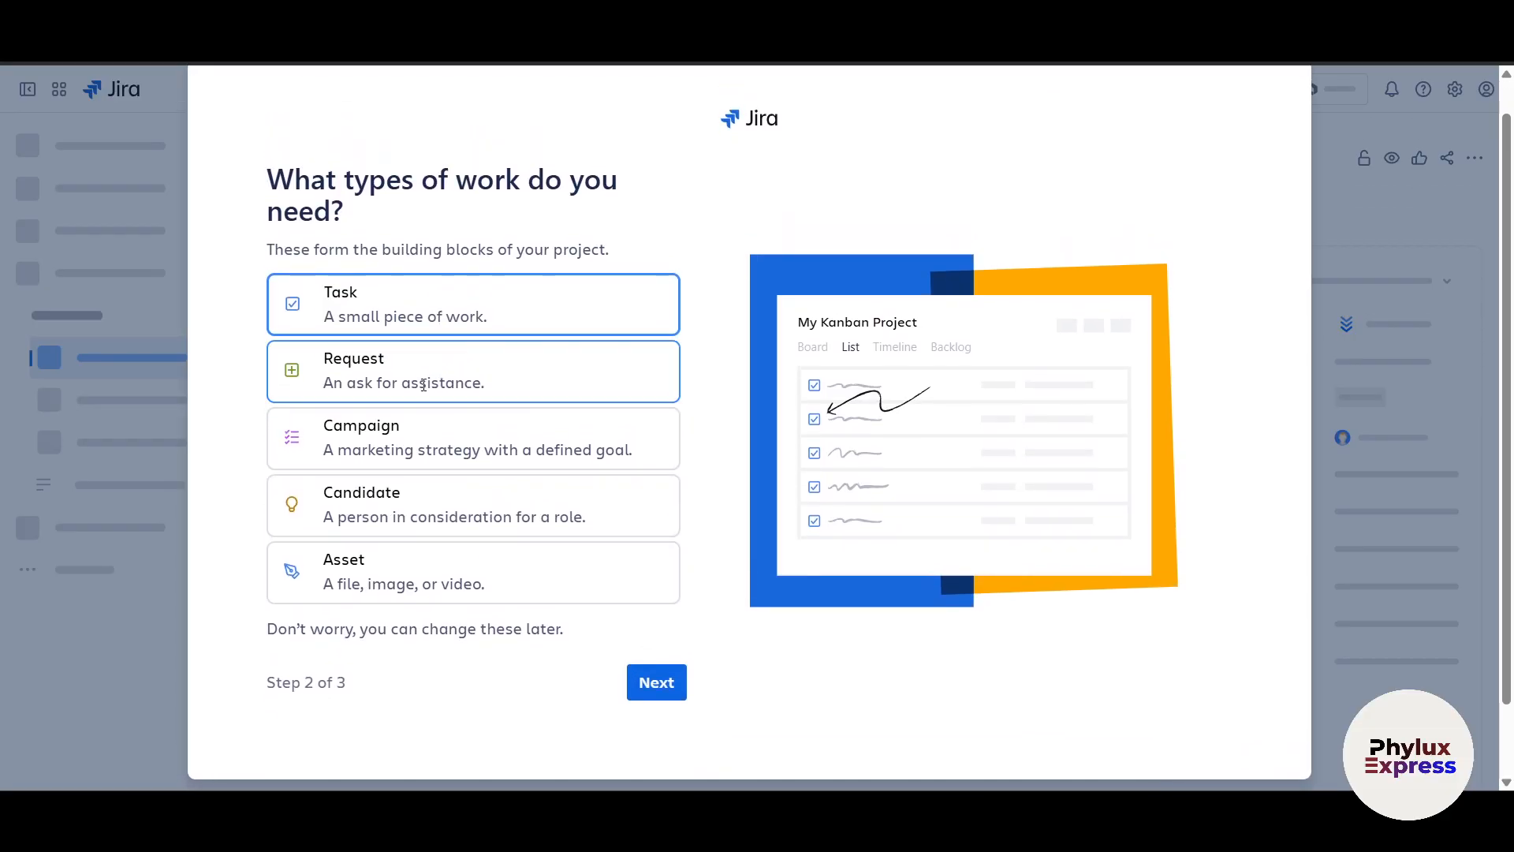
left_click(645, 679)
- Add a status named "review" between In Progress and Done and finish the project setup
left_click_drag(428, 323, 279, 323)
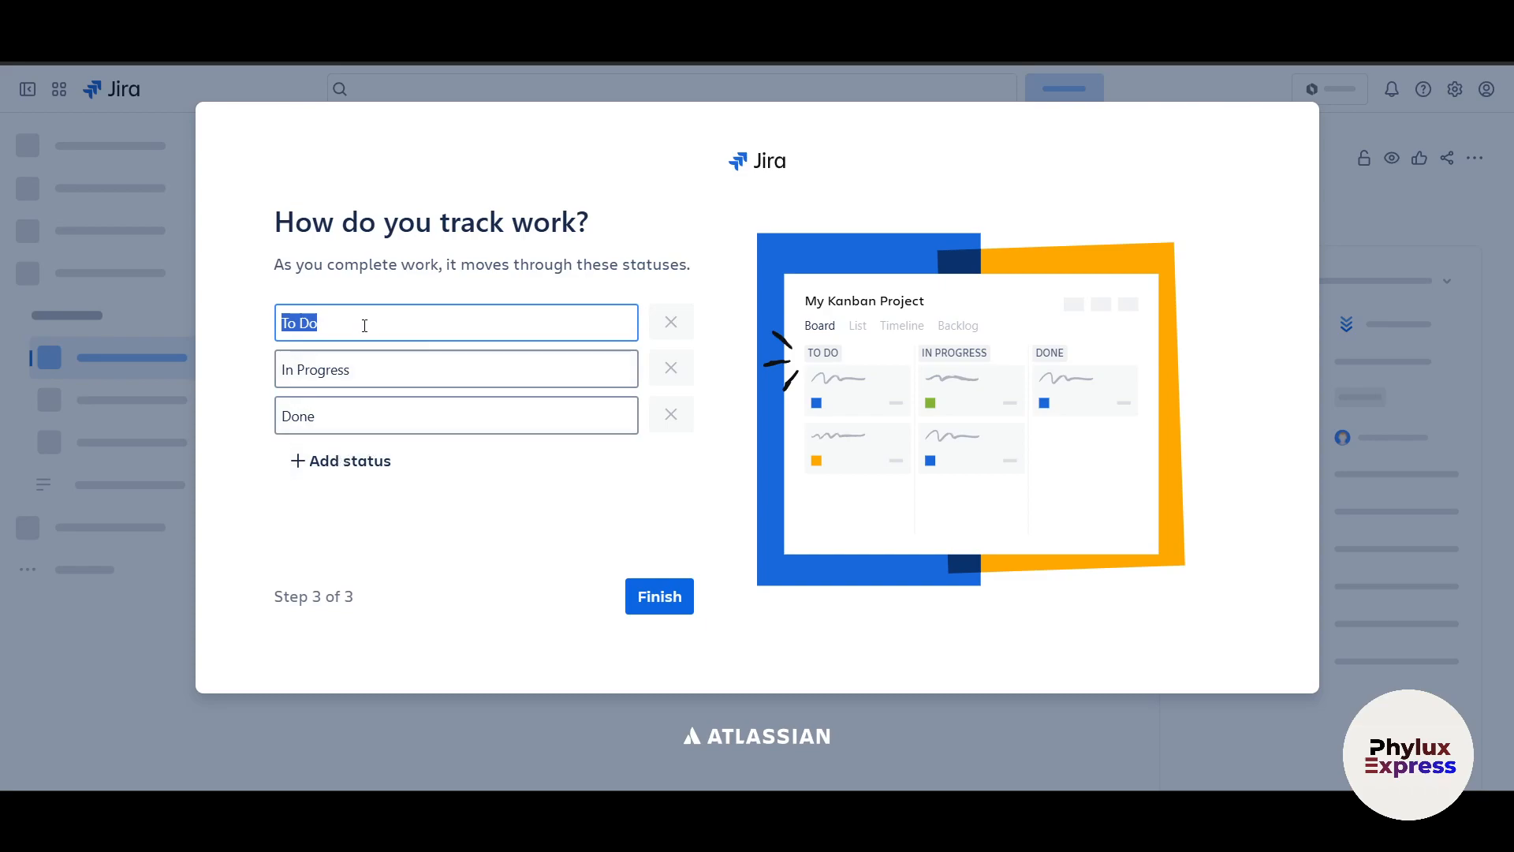
left_click(331, 461)
left_click(348, 416)
type("r3view")
key("BackSpace")
key("BackSpace")
key("BackSpace")
key("BackSpace")
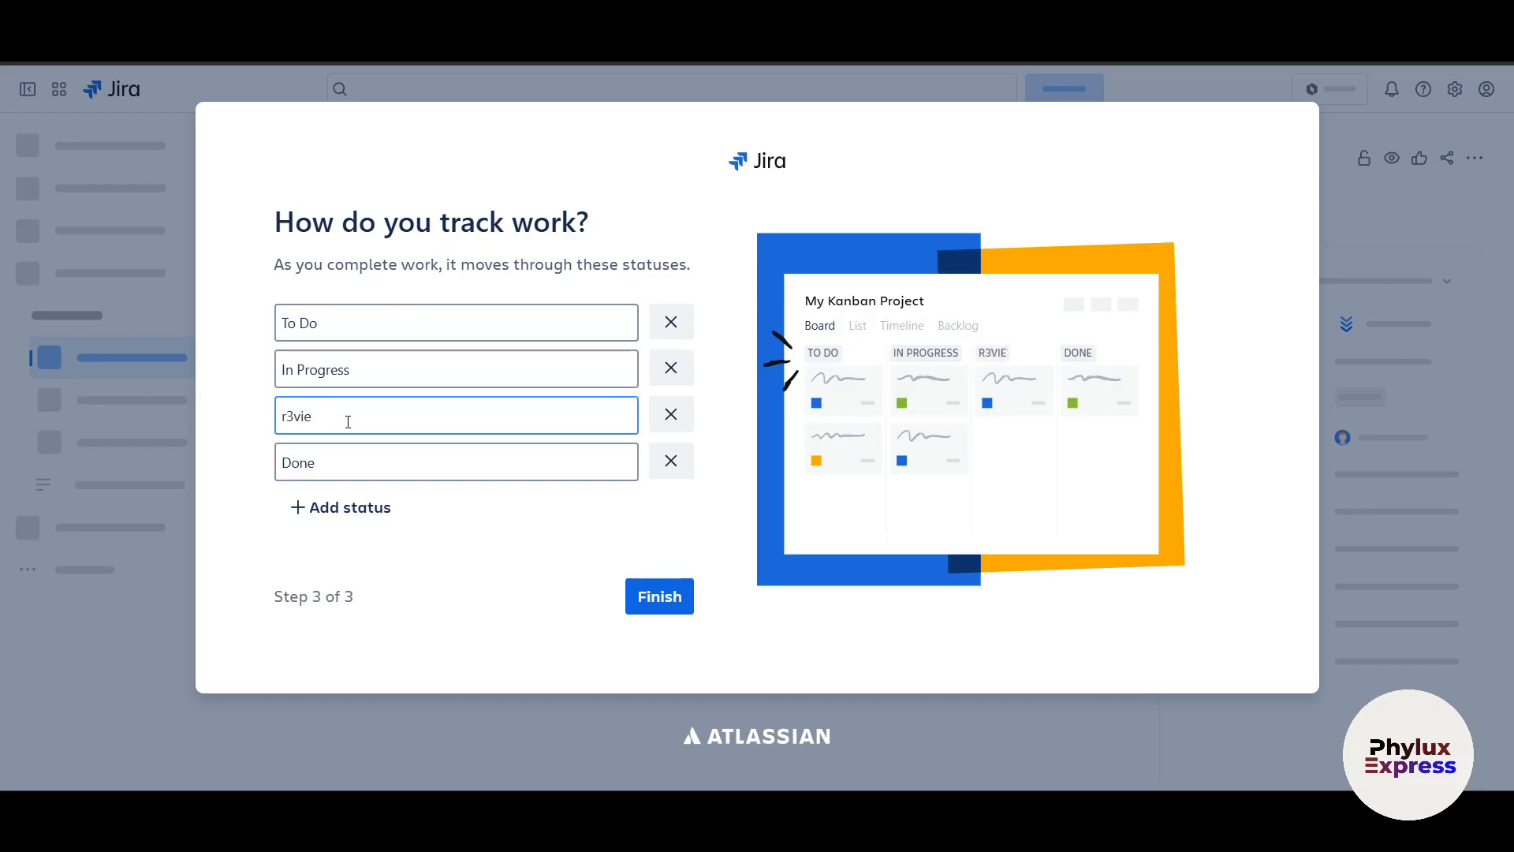
type("eview")
left_click(684, 600)
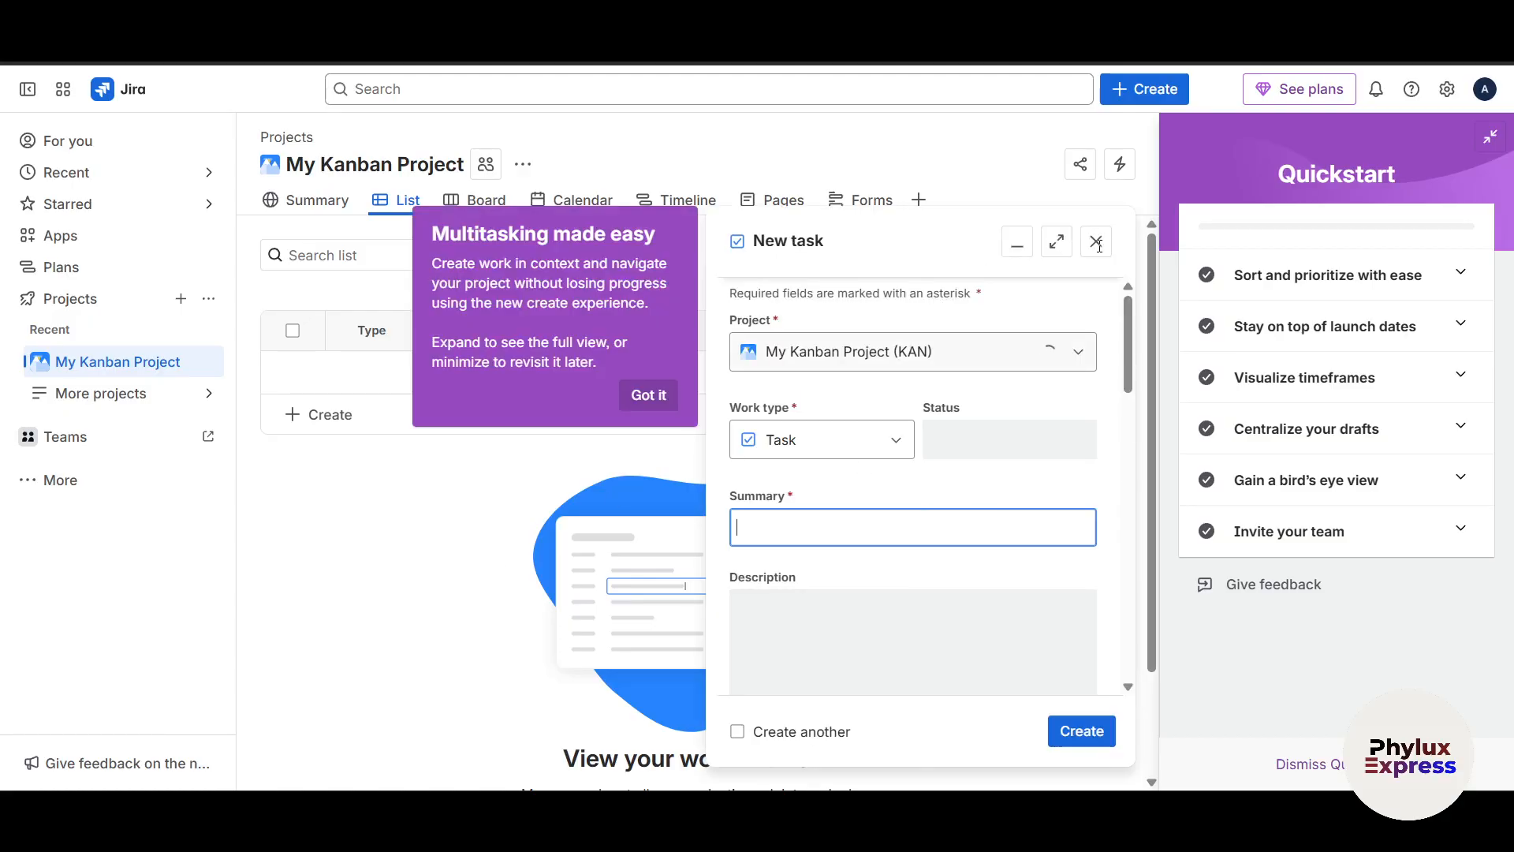
- Close the new task form, check collapsing and restoring the navigation sidebar, and open the For you page
left_click(1096, 240)
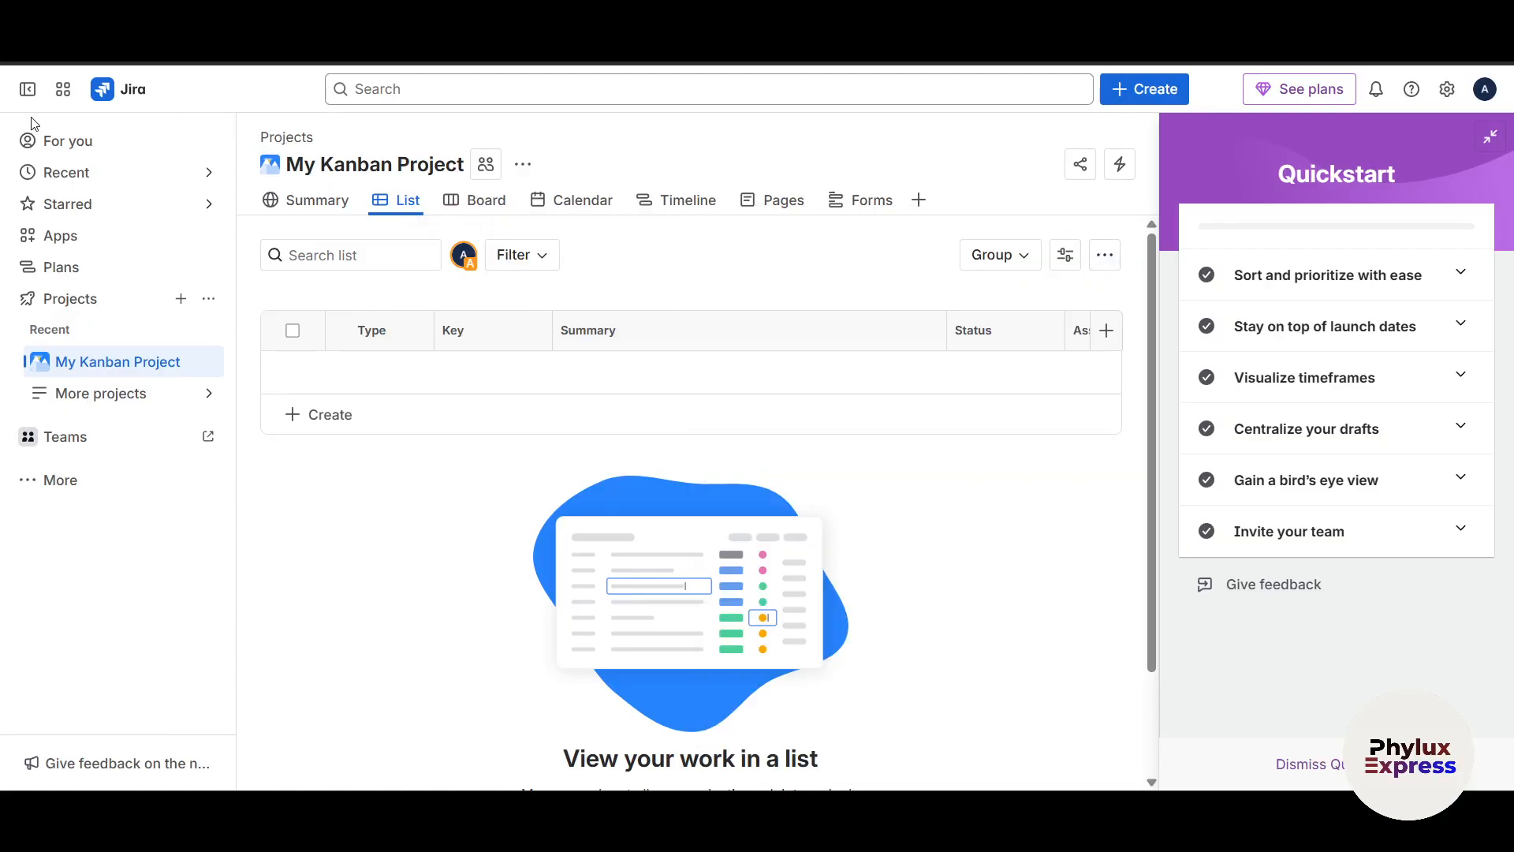
left_click(27, 89)
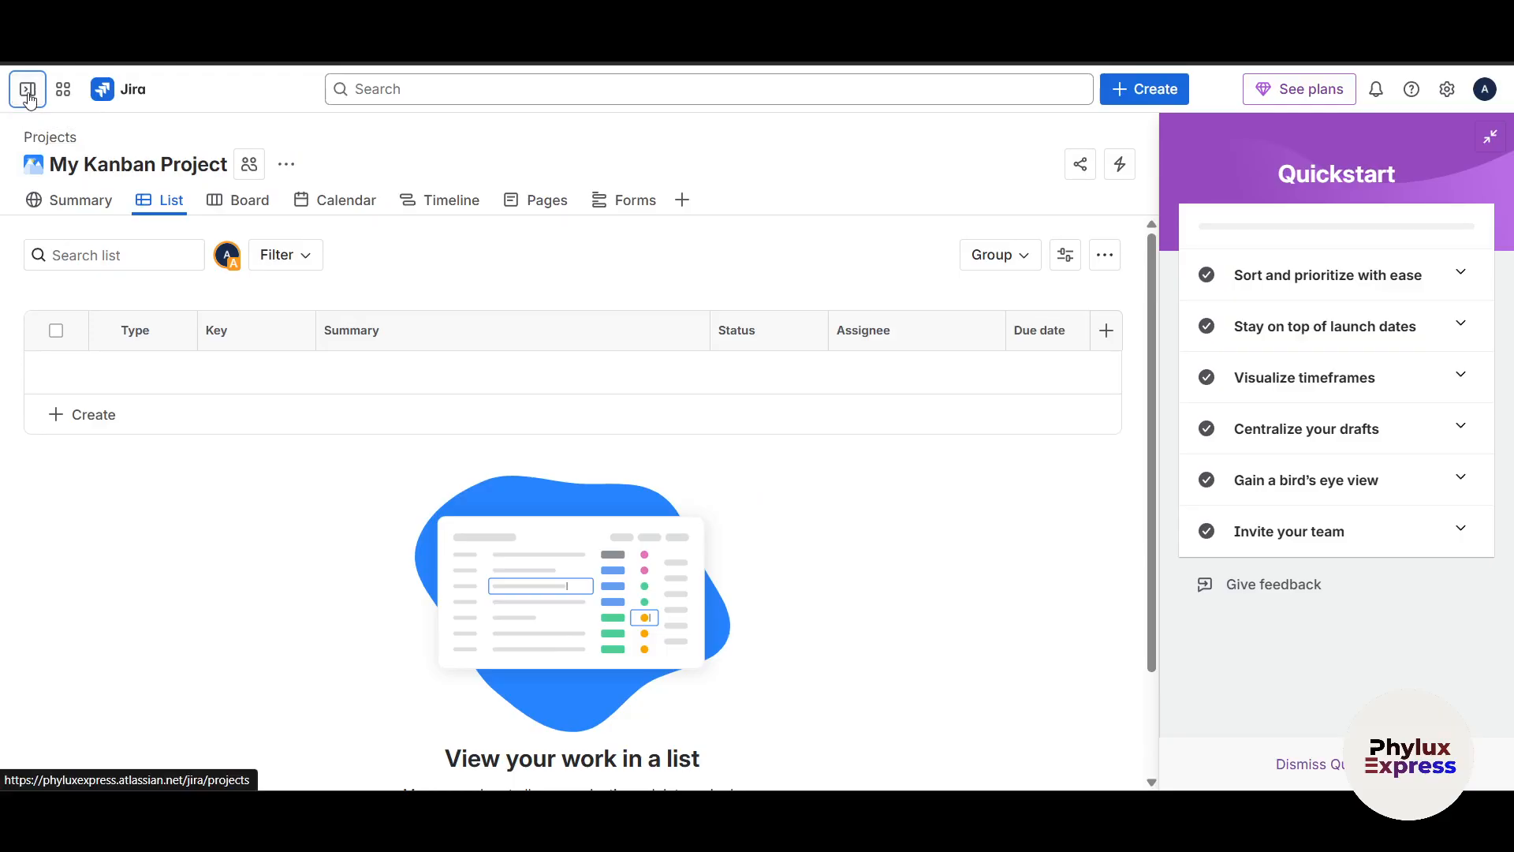
left_click(28, 89)
left_click(85, 145)
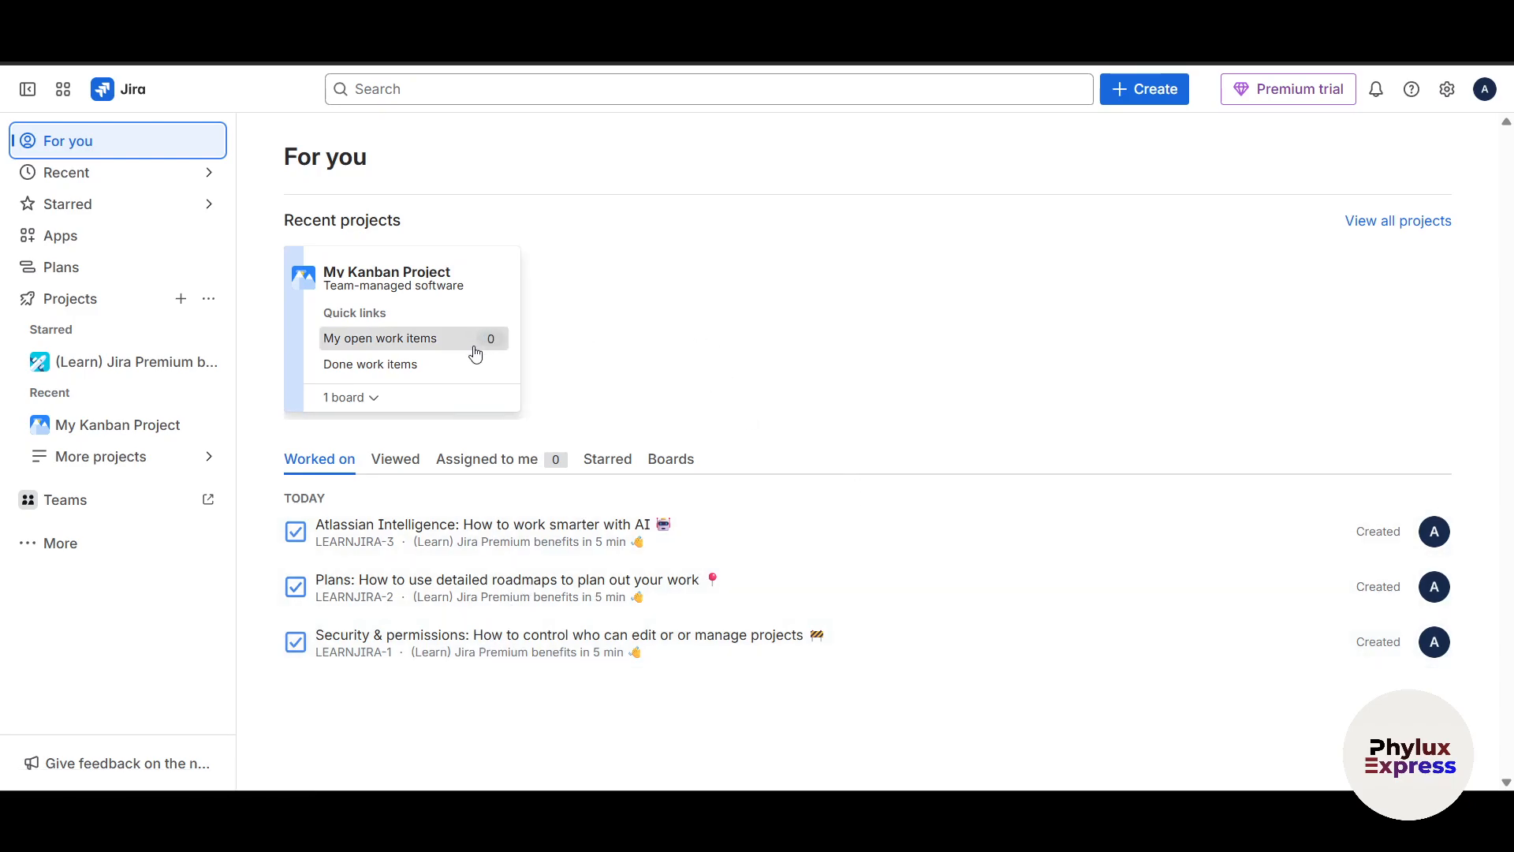
- View the lists of recent and starred items
left_click(78, 180)
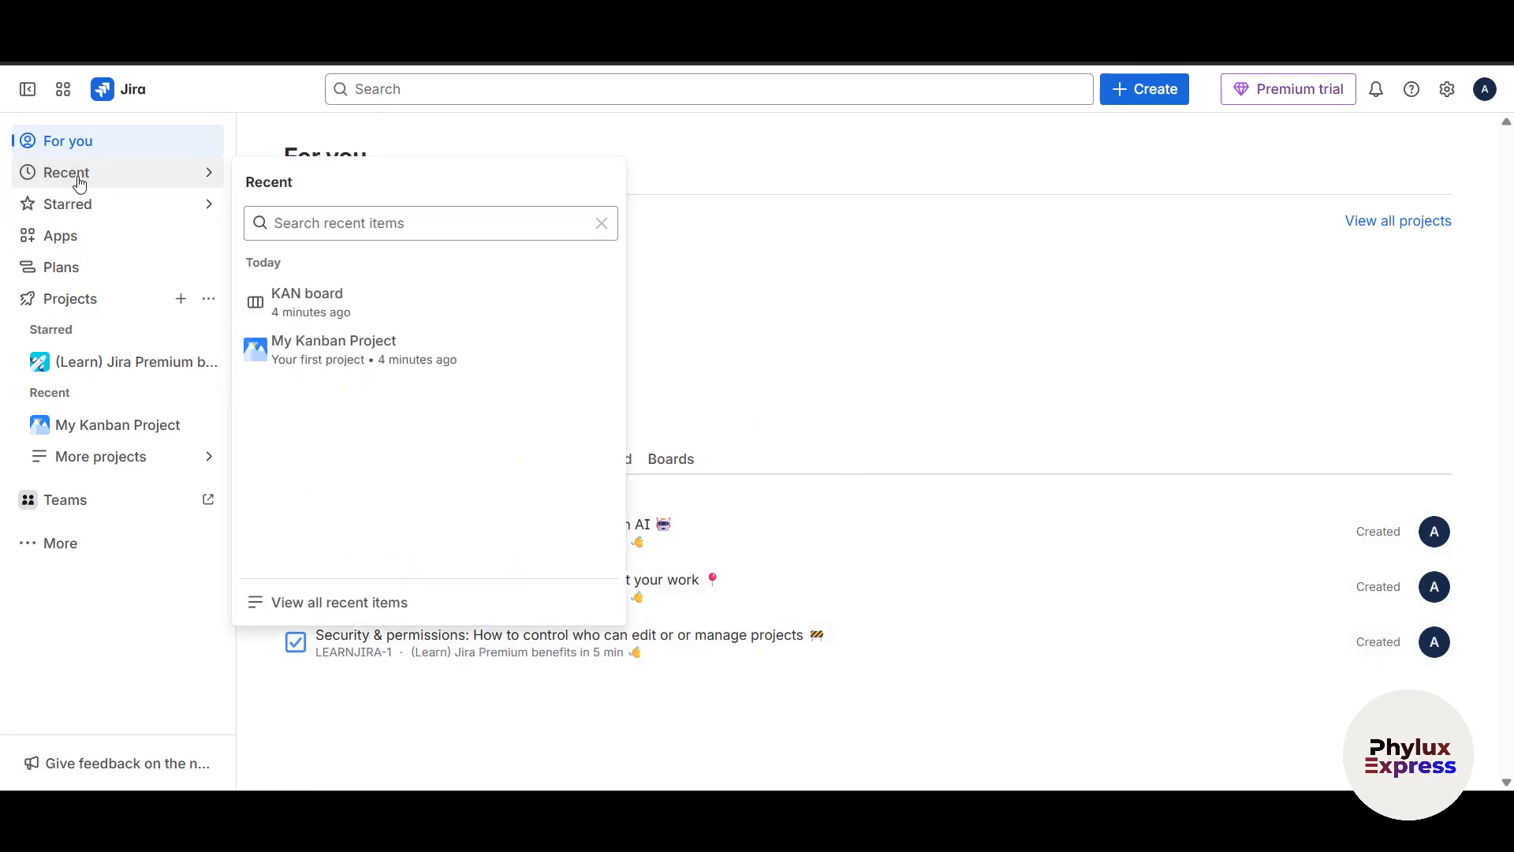
left_click(1007, 323)
left_click(87, 172)
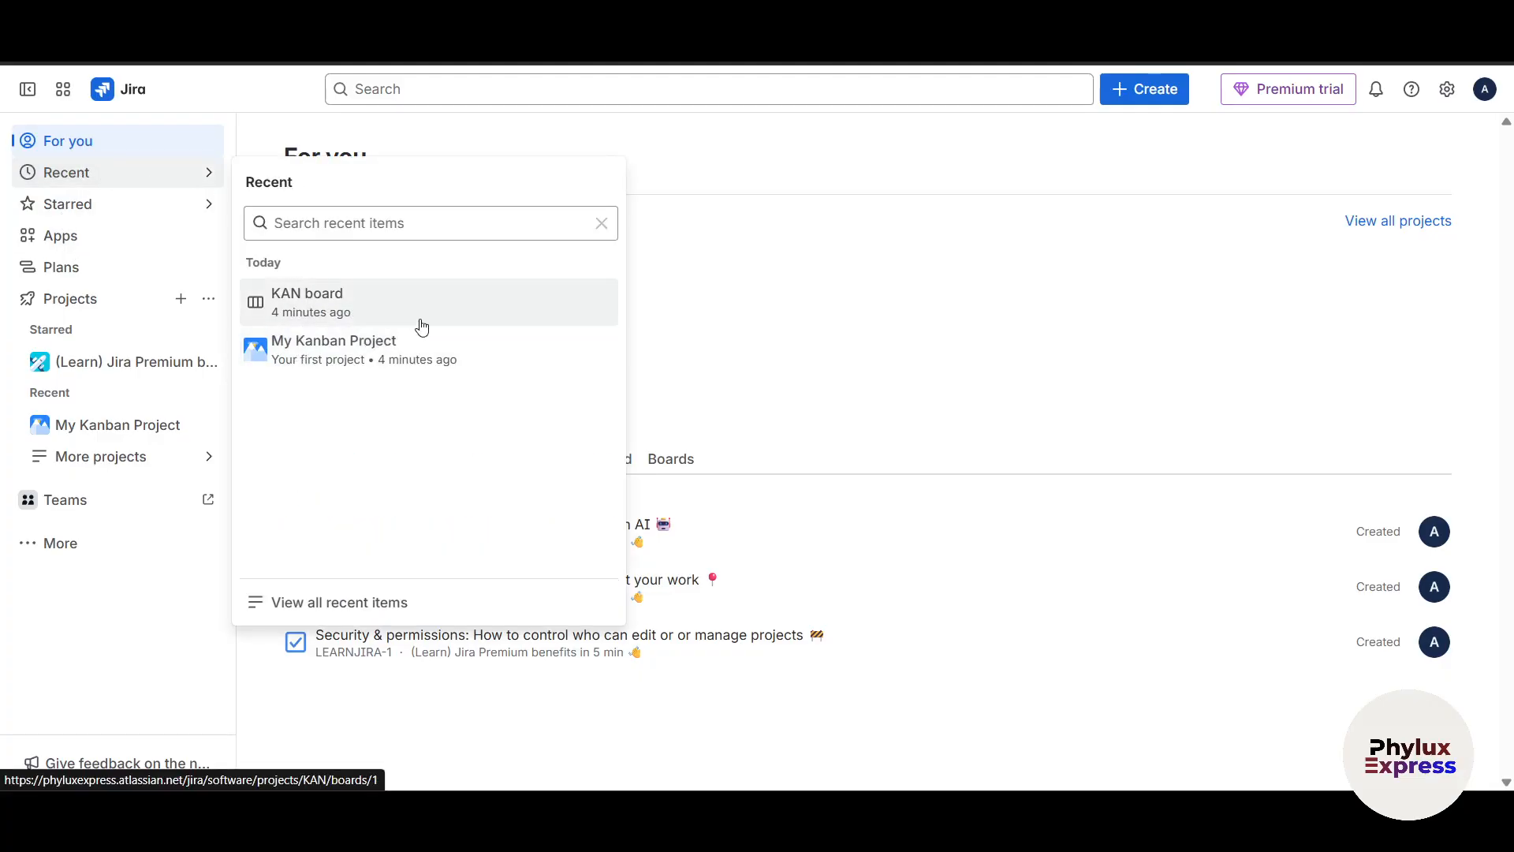
left_click(875, 325)
left_click(54, 206)
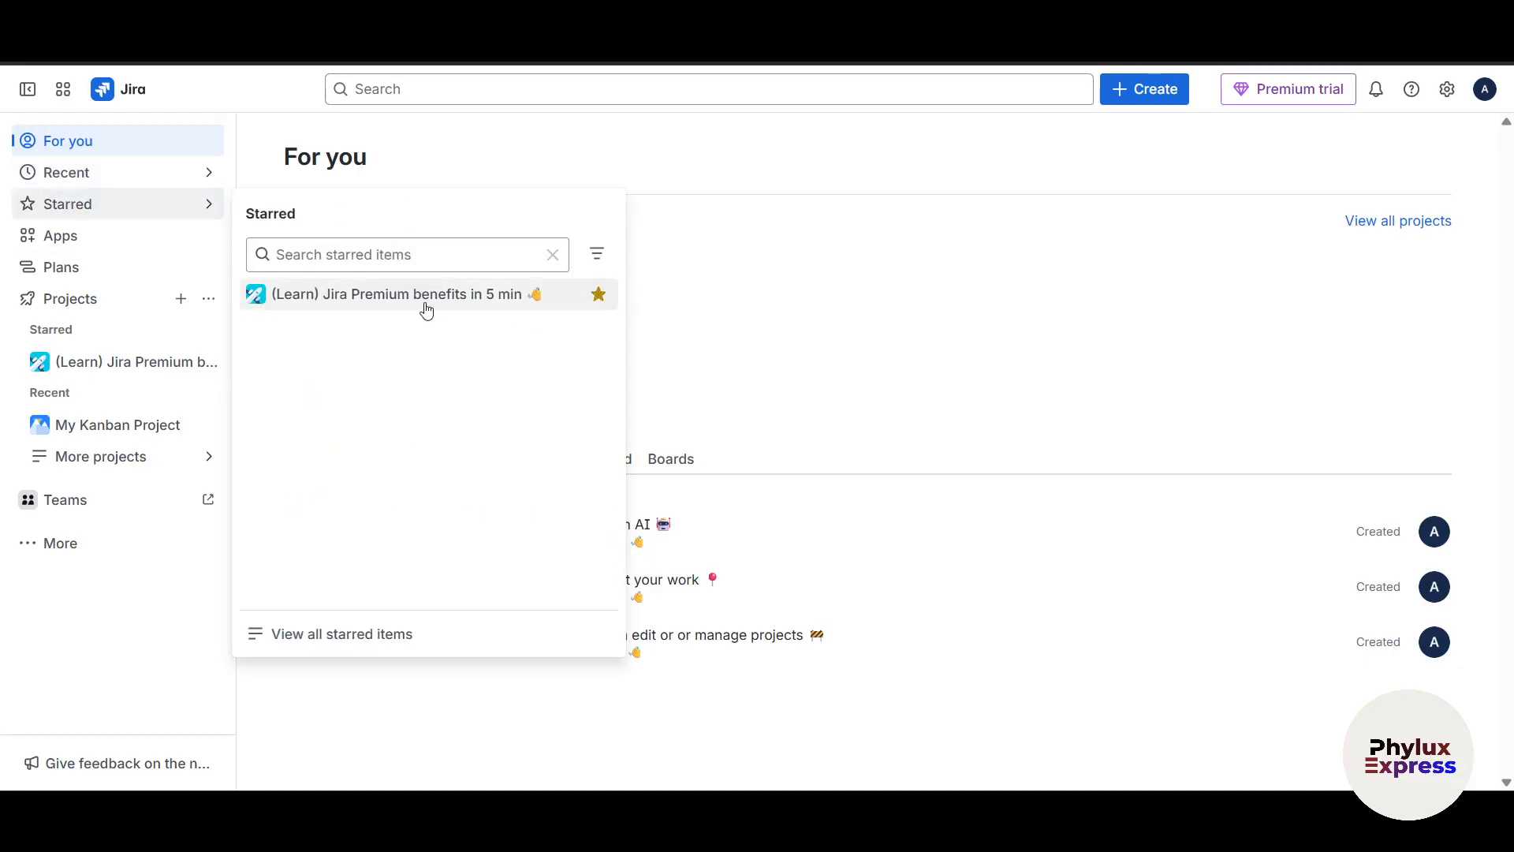
- Browse the Marketplace apps available for Jira and view the category filter options
left_click(873, 325)
left_click(84, 237)
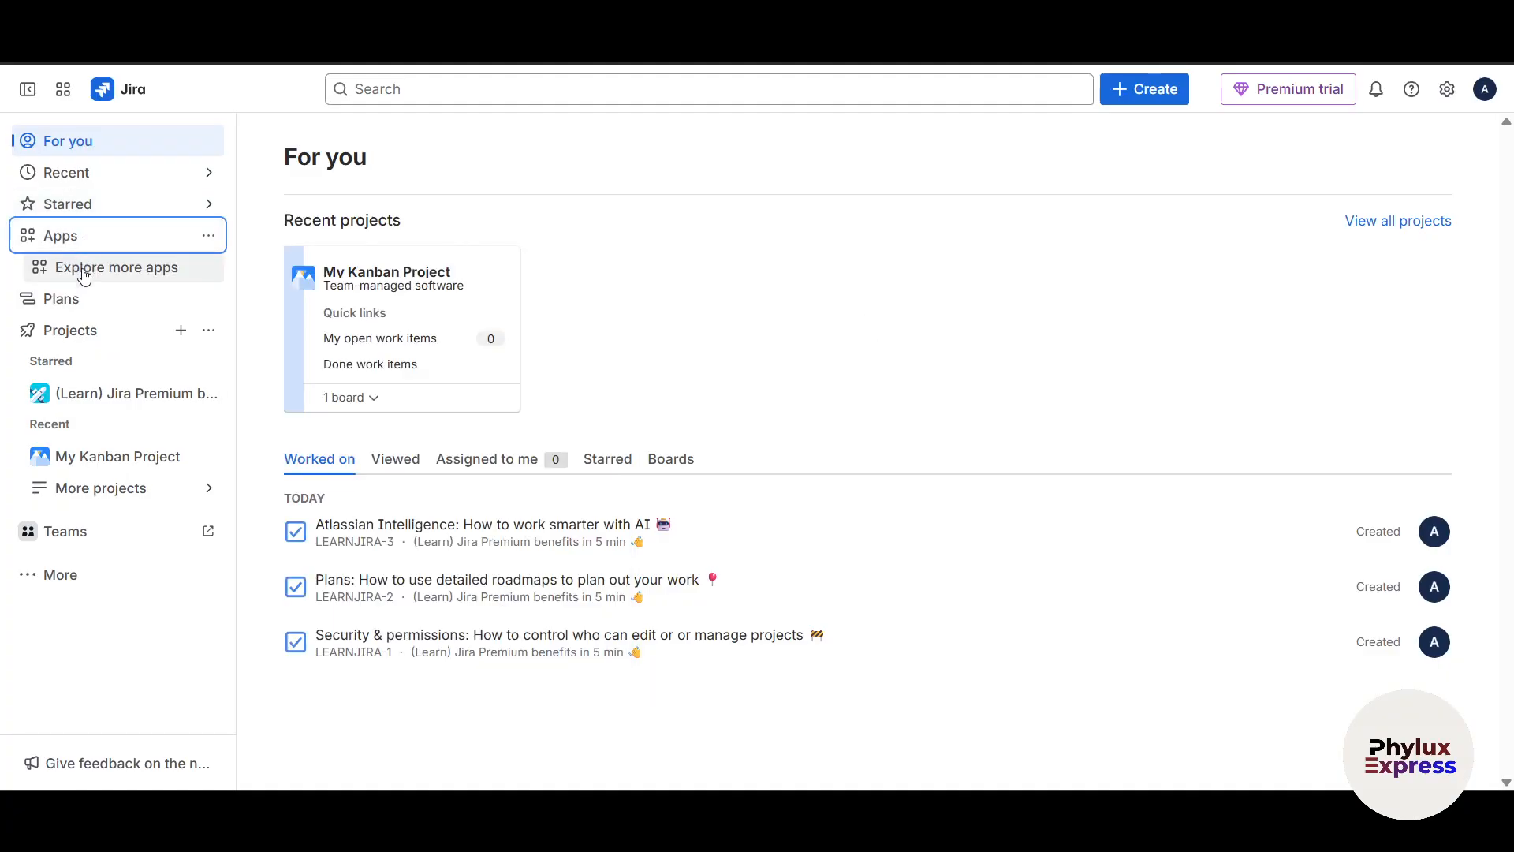
left_click(87, 272)
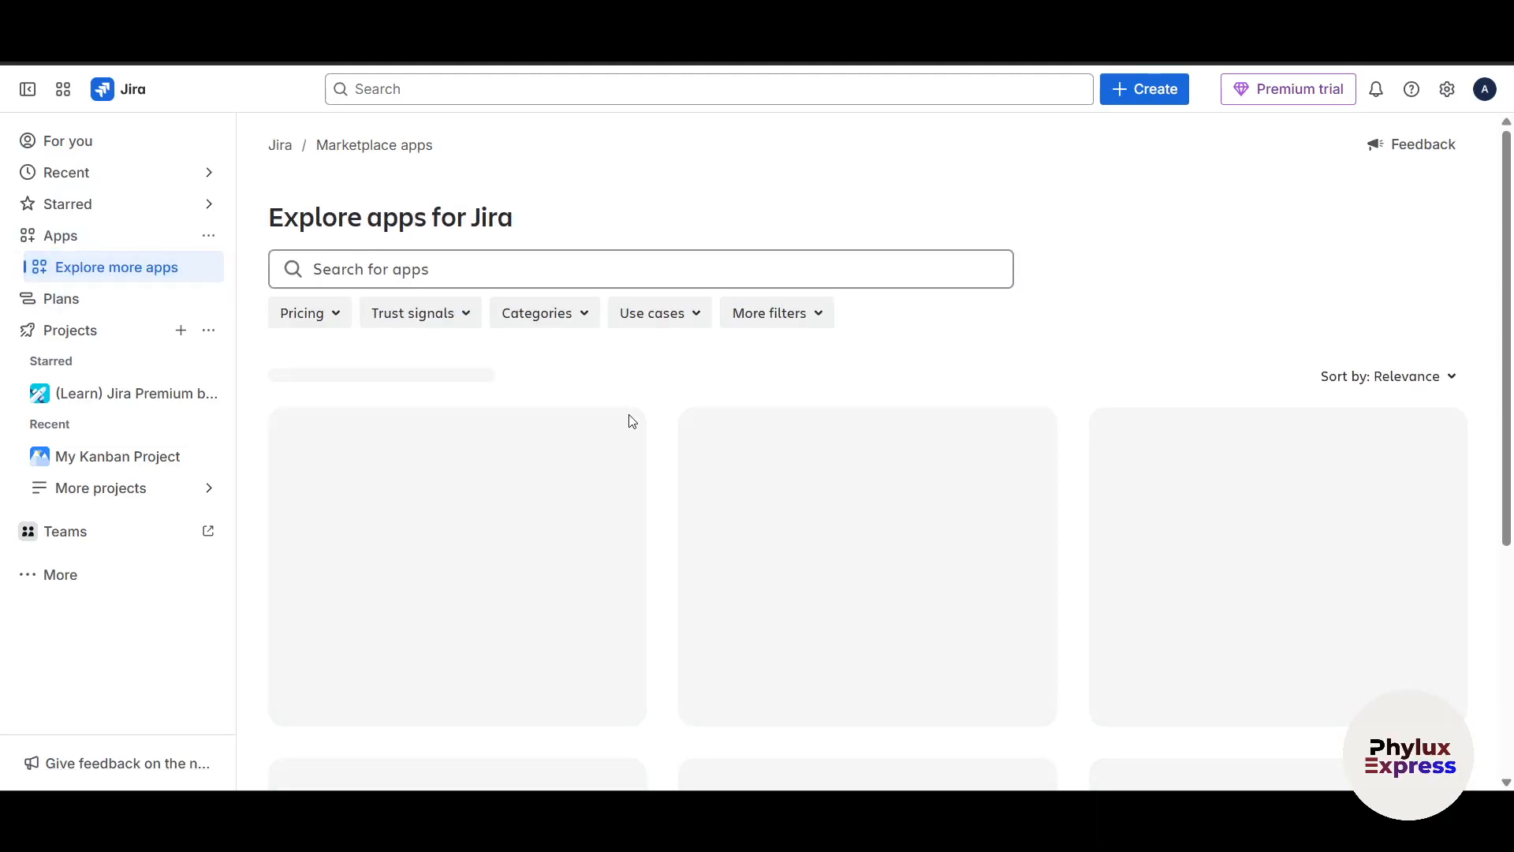
scroll(485, 470, "down", 2)
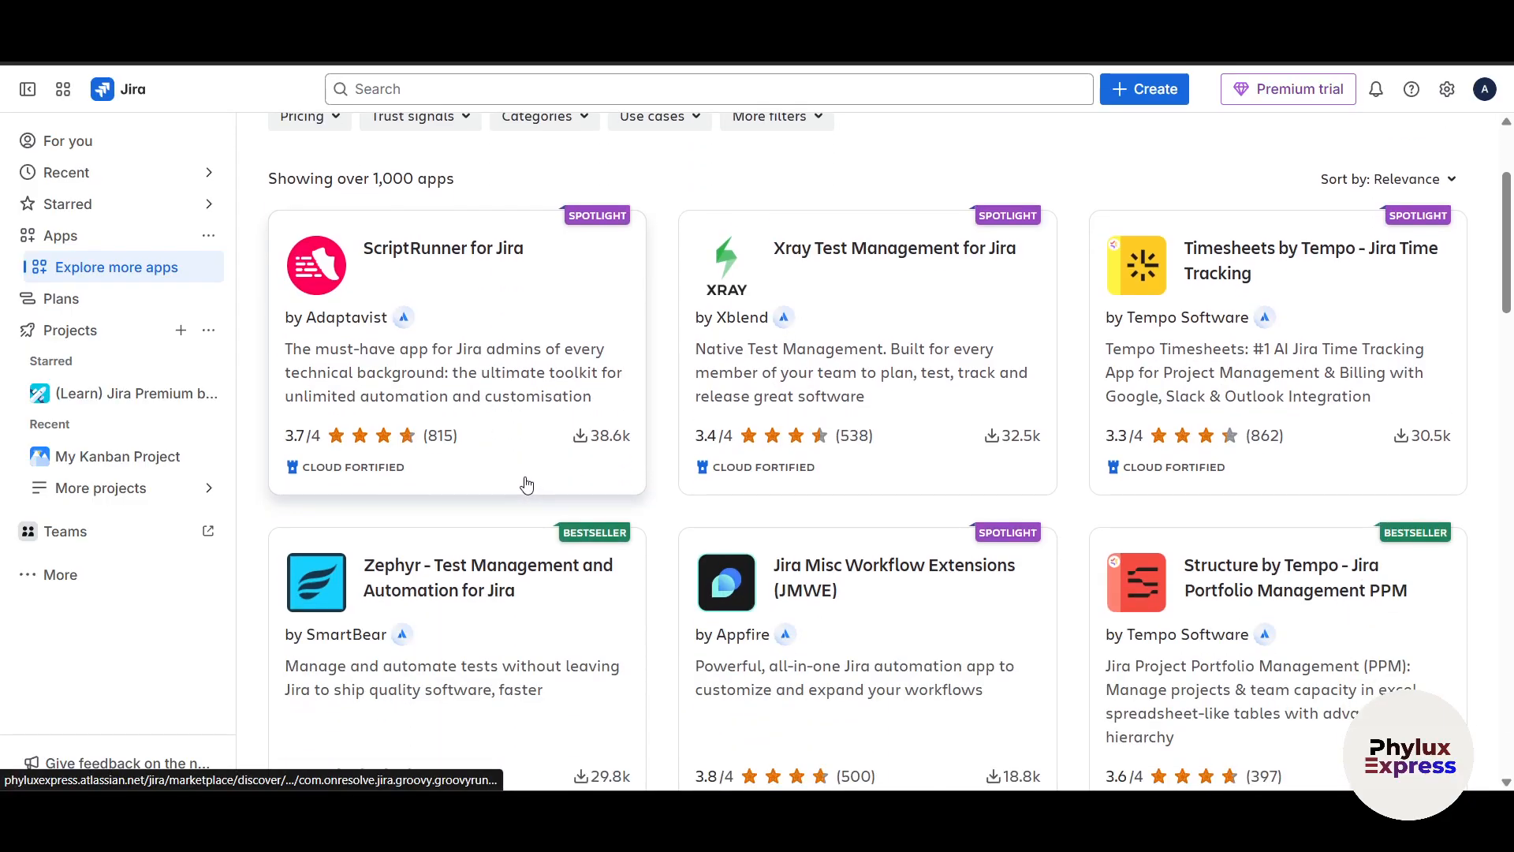
scroll(527, 484, "down", 12)
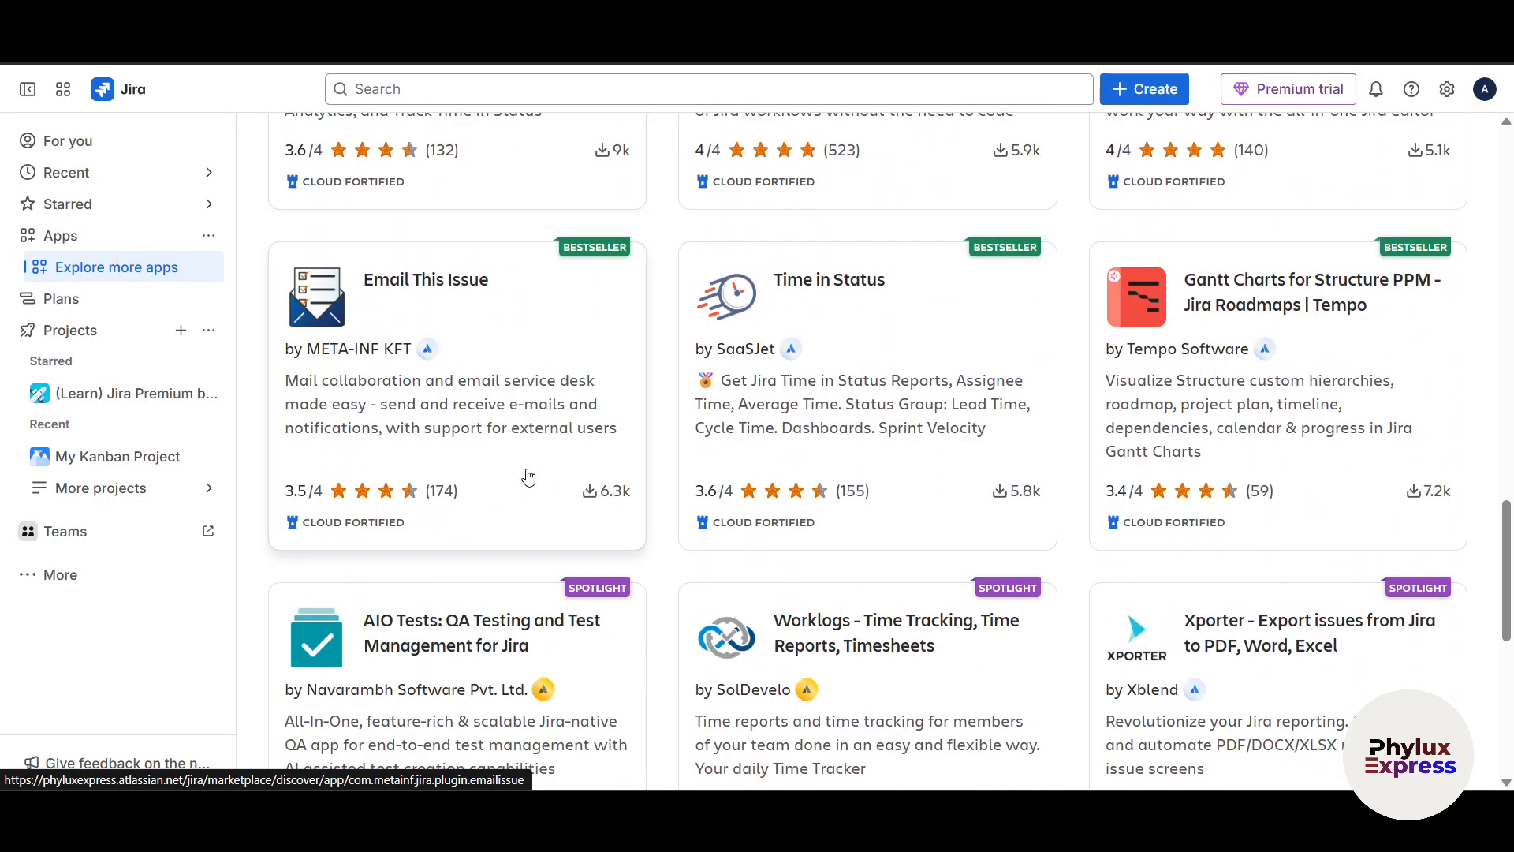
scroll(527, 476, "down", 8)
scroll(669, 534, "up", 16)
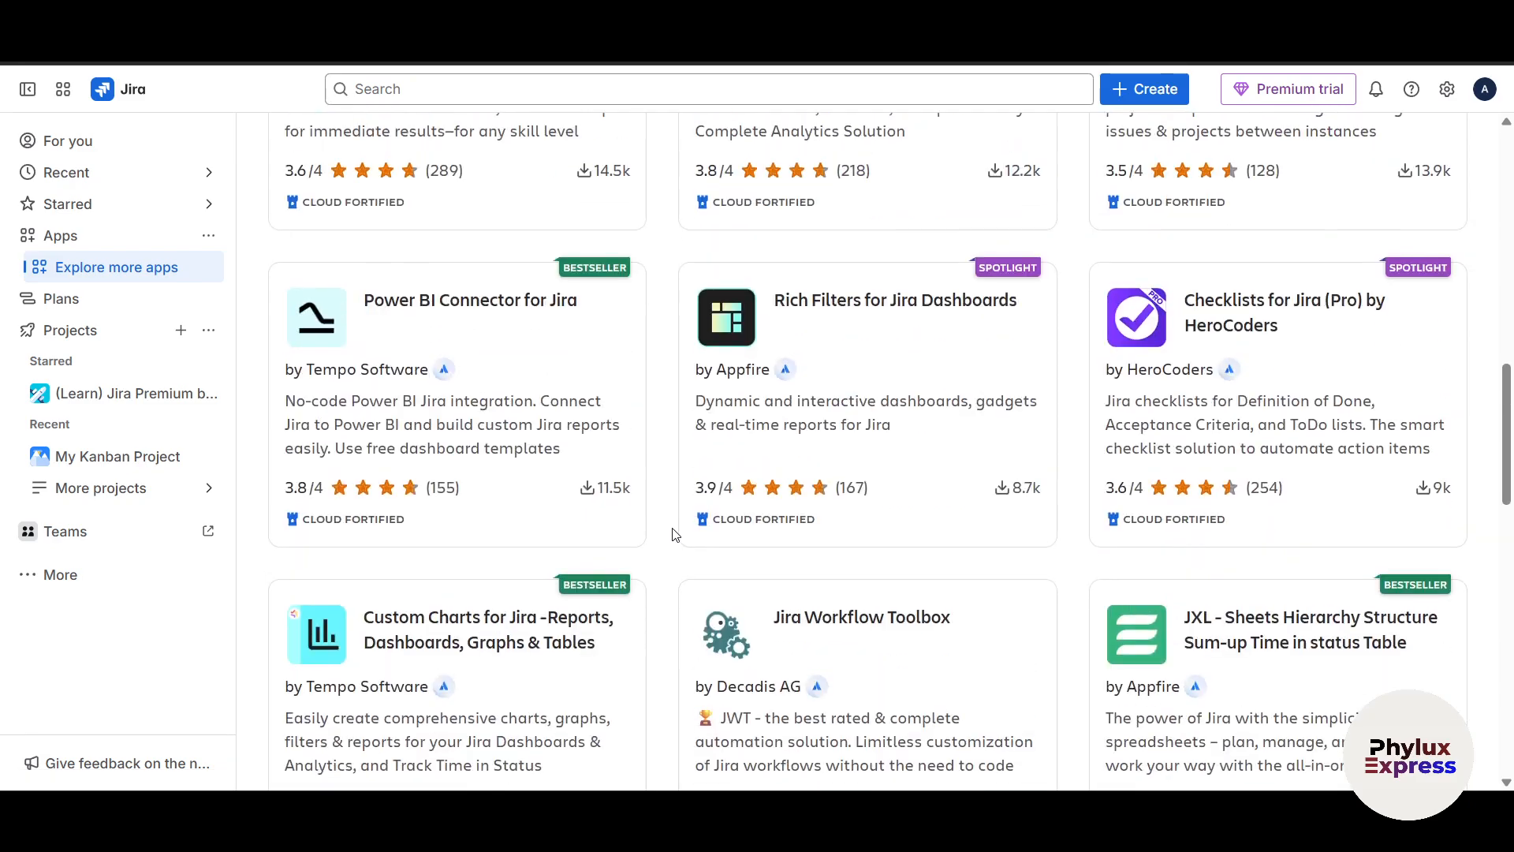
scroll(676, 535, "up", 14)
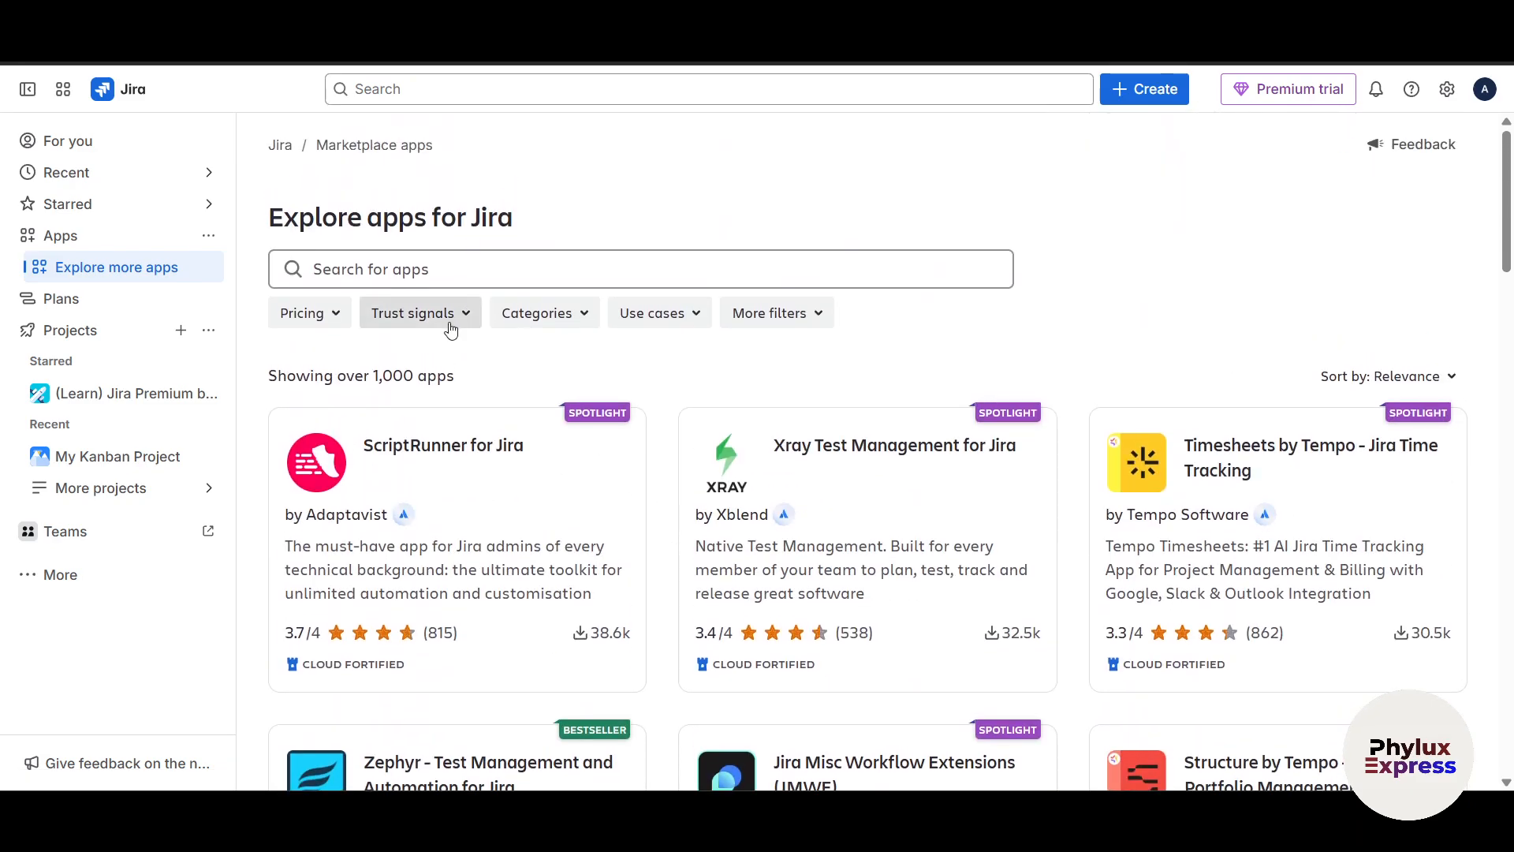
left_click(537, 313)
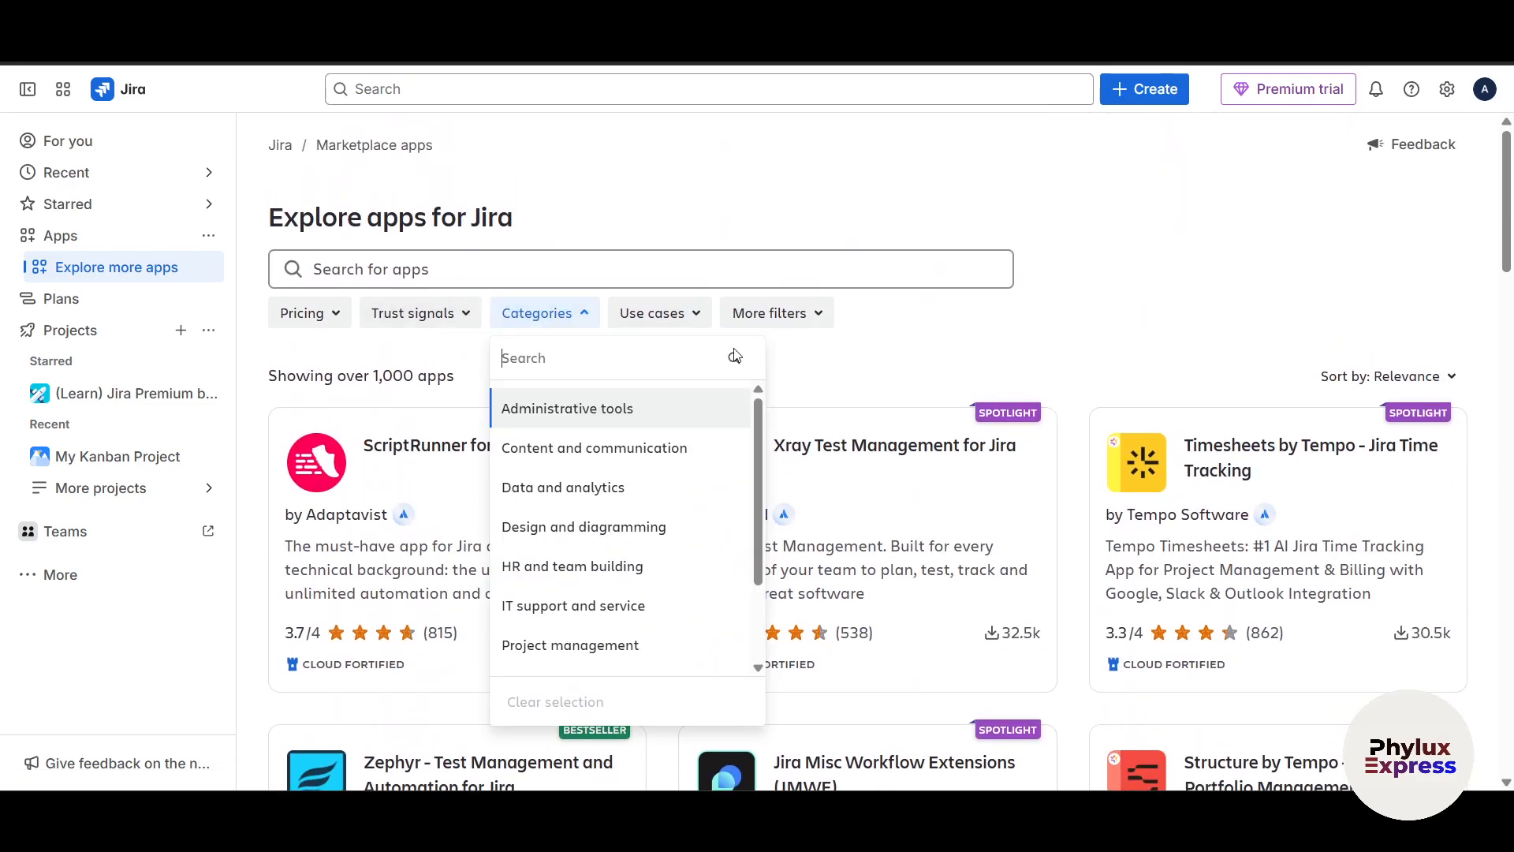
left_click(1028, 335)
- Start a new plan named "plan test 1" and keep its access Open
left_click(108, 306)
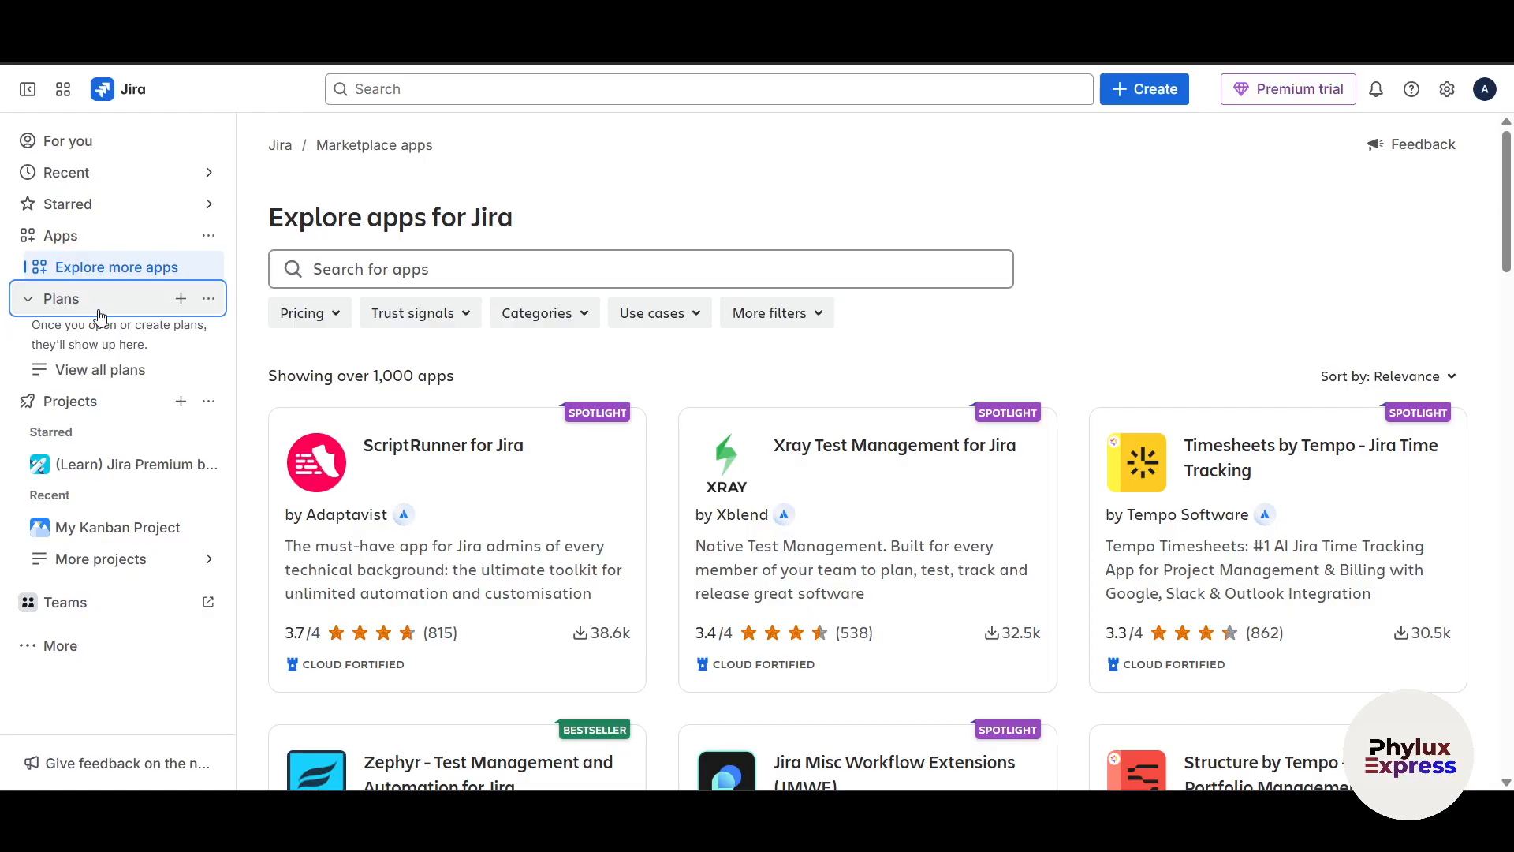
left_click(181, 300)
left_click(1112, 167)
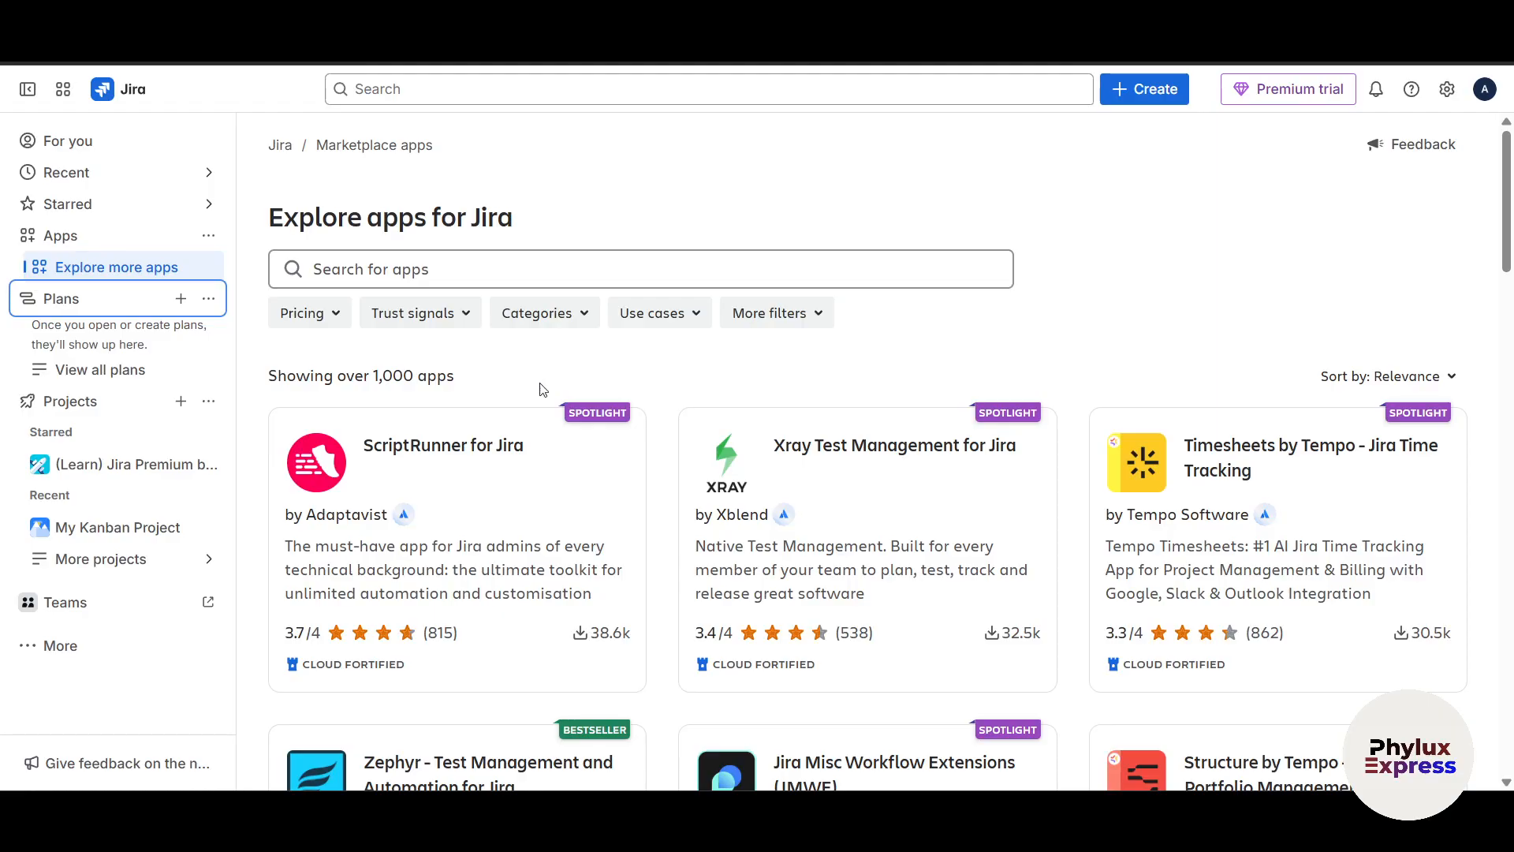
left_click(182, 303)
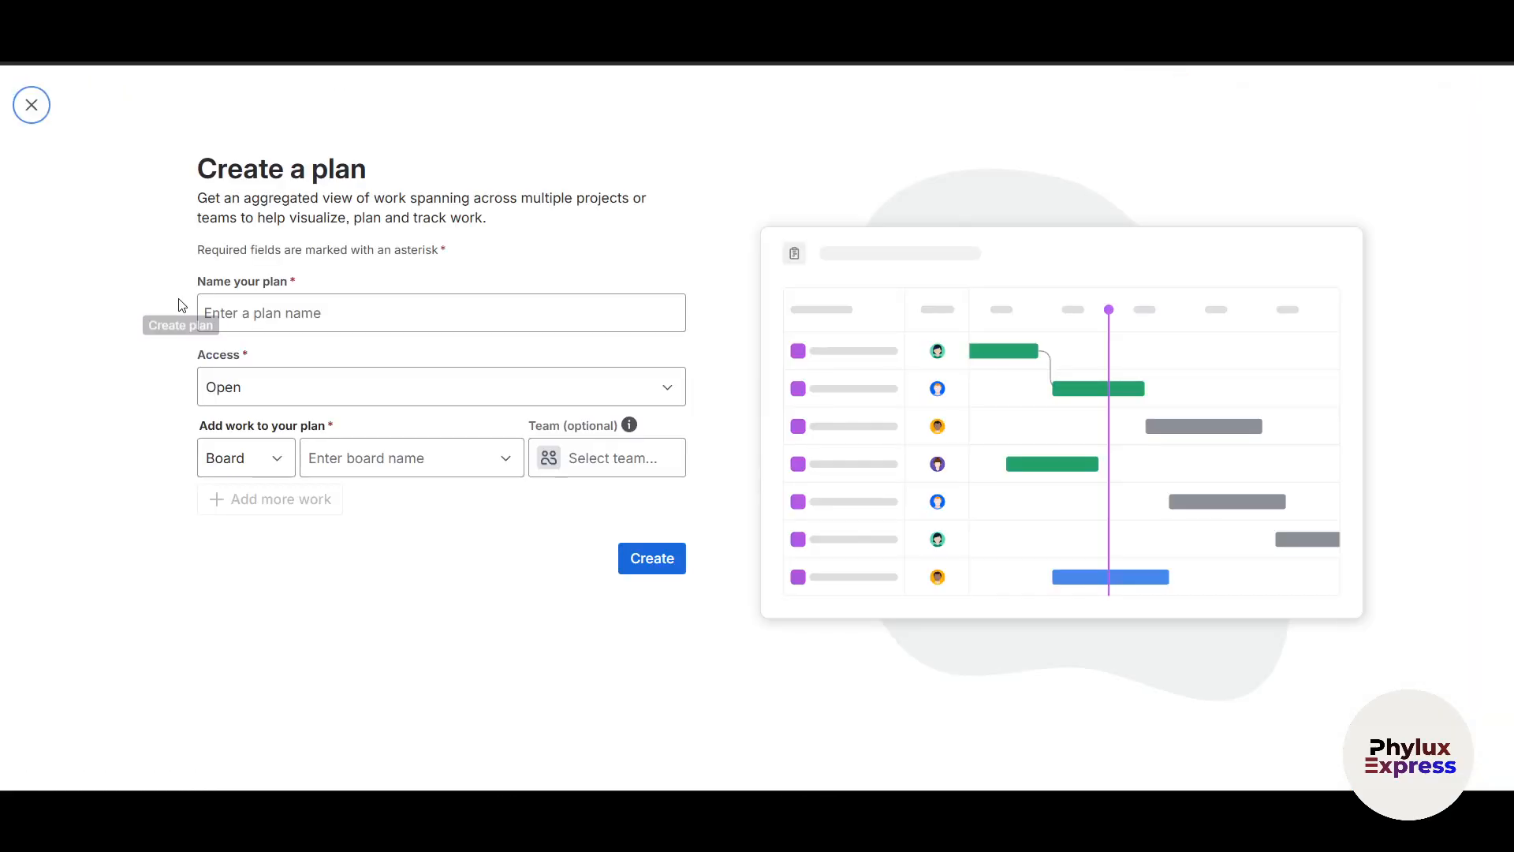
left_click(258, 314)
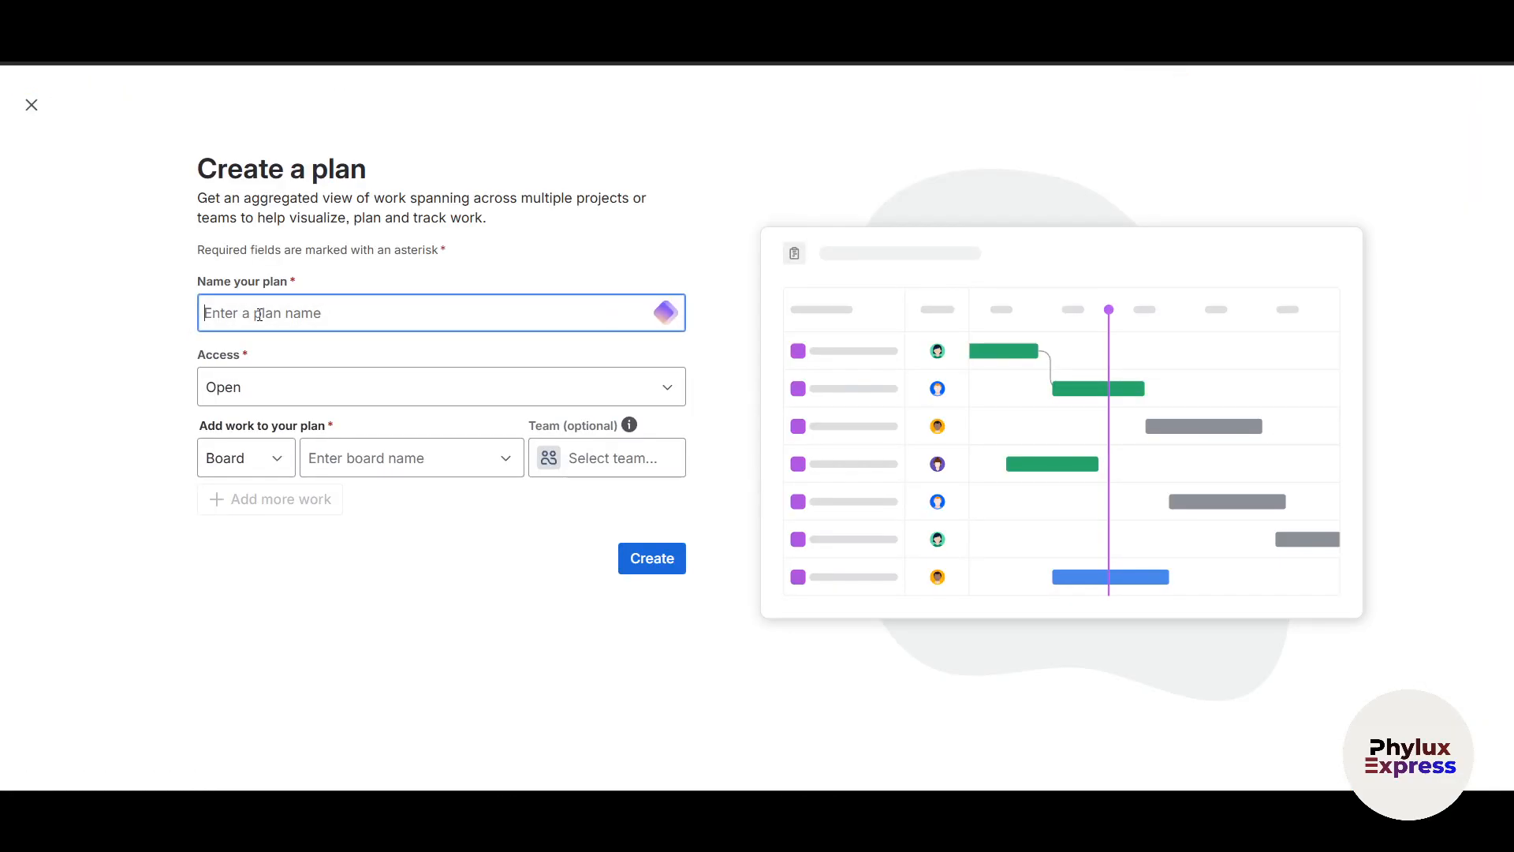
type("plan tes")
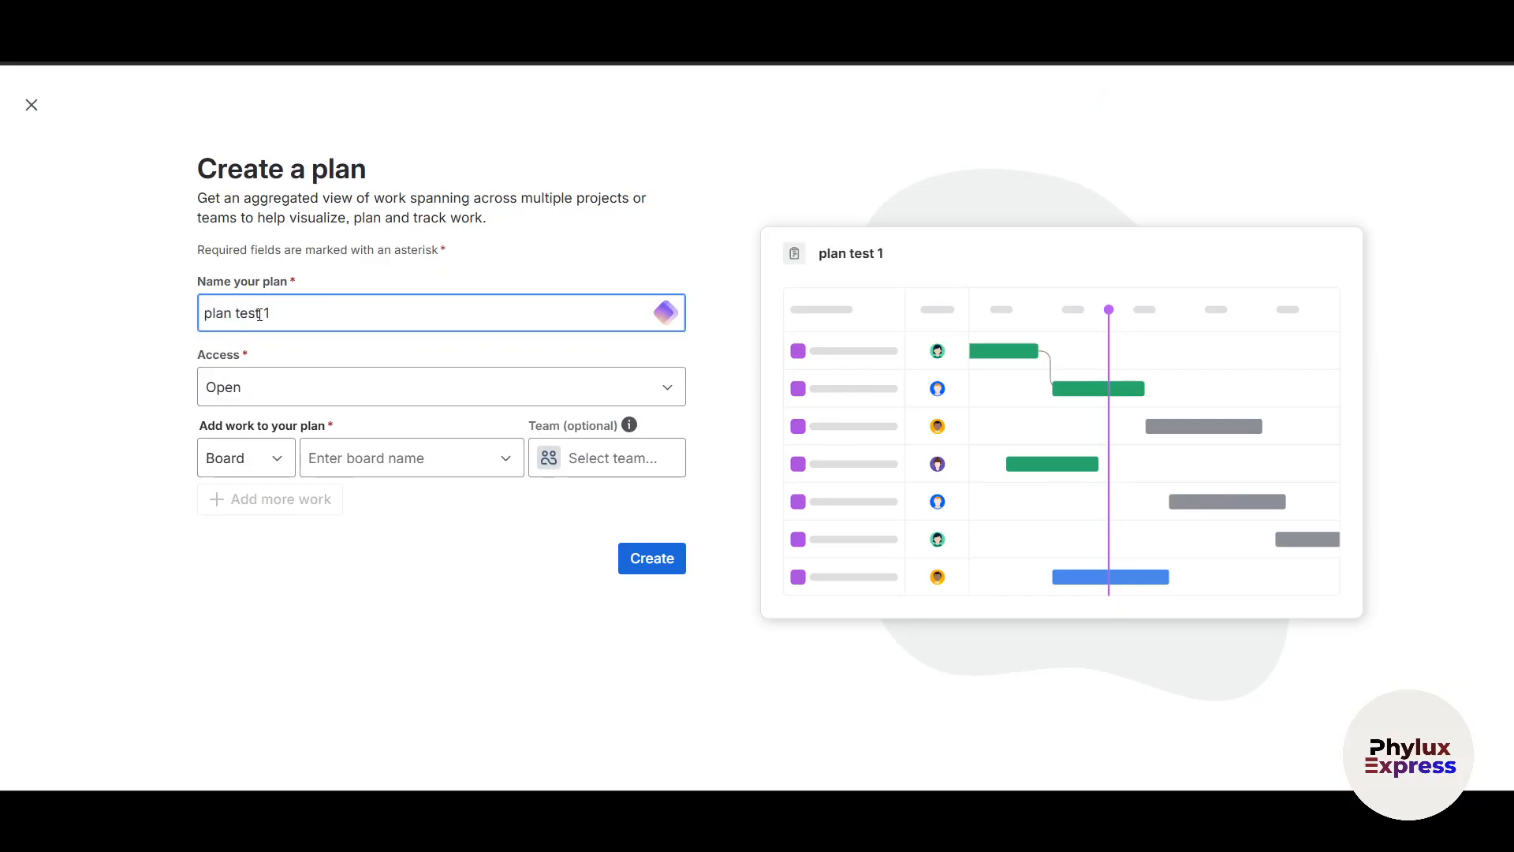
type("t 1")
left_click(254, 392)
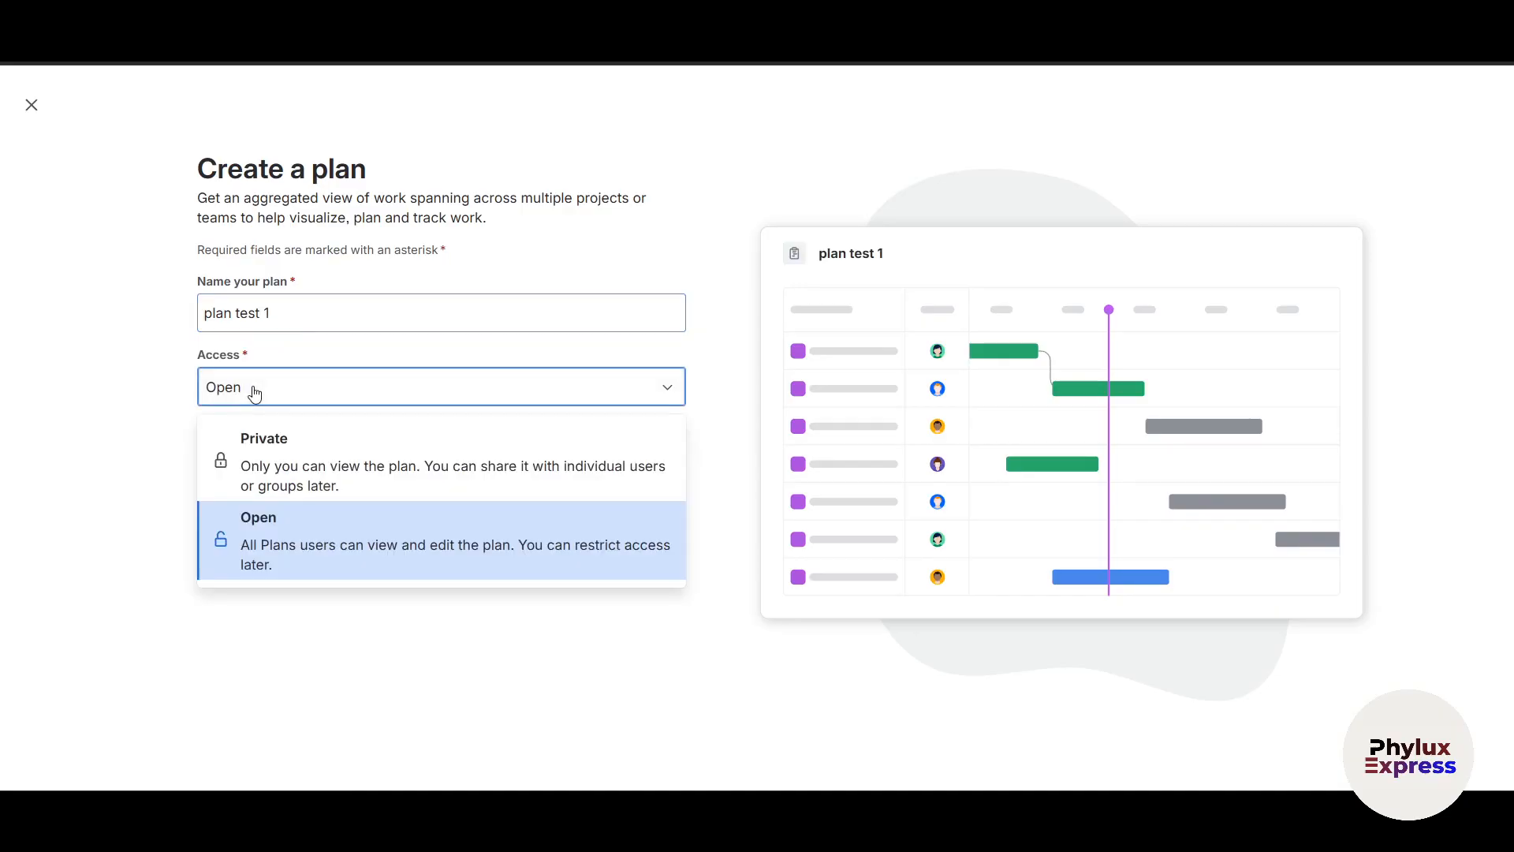
left_click(121, 500)
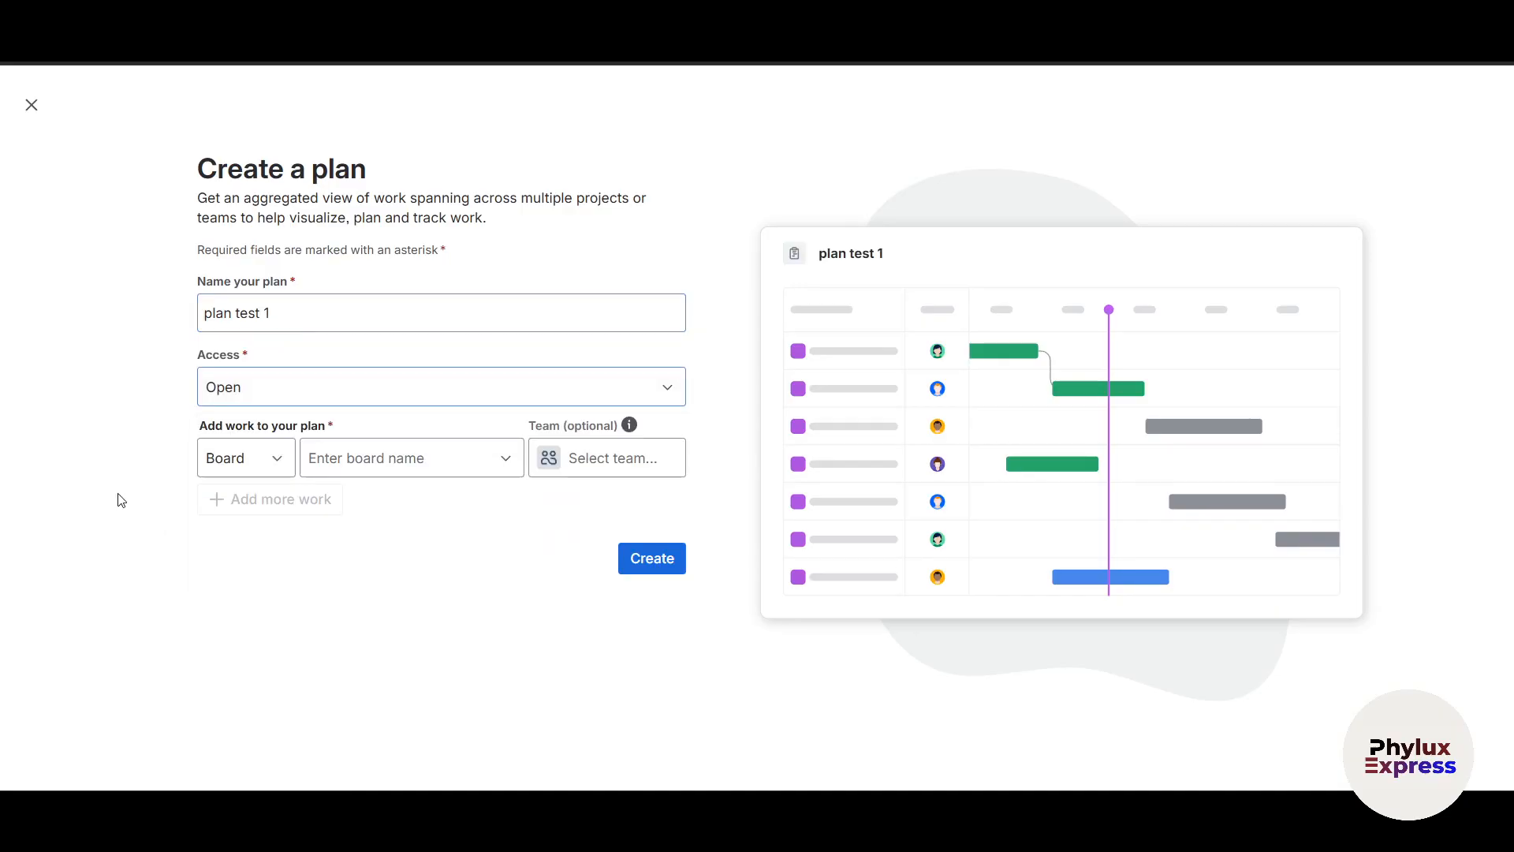
- Create the plan with the KAN board as its work source and dismiss the work item creation form
left_click(264, 458)
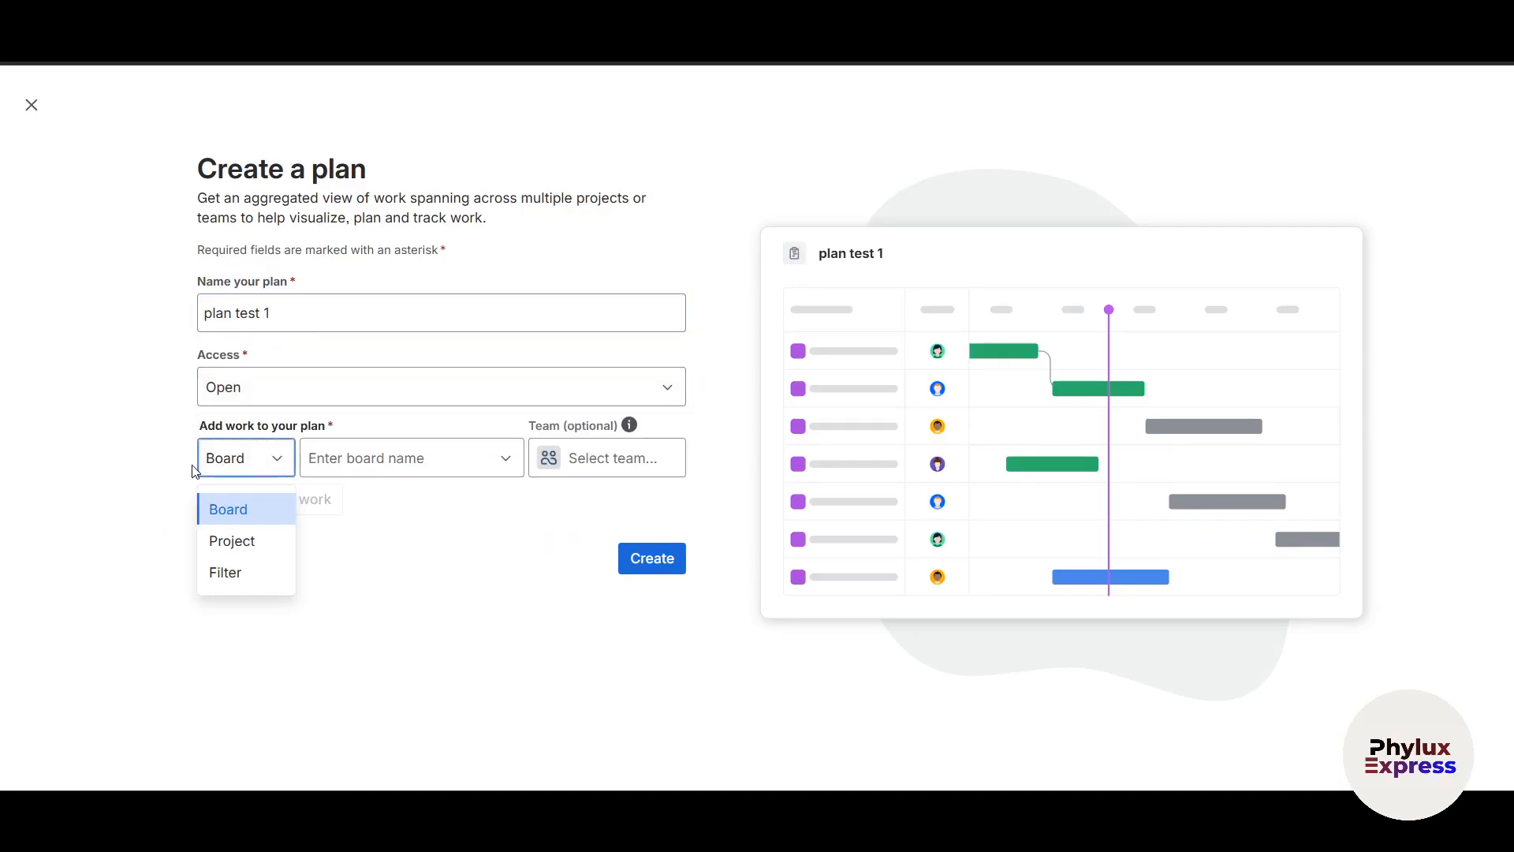
left_click(154, 470)
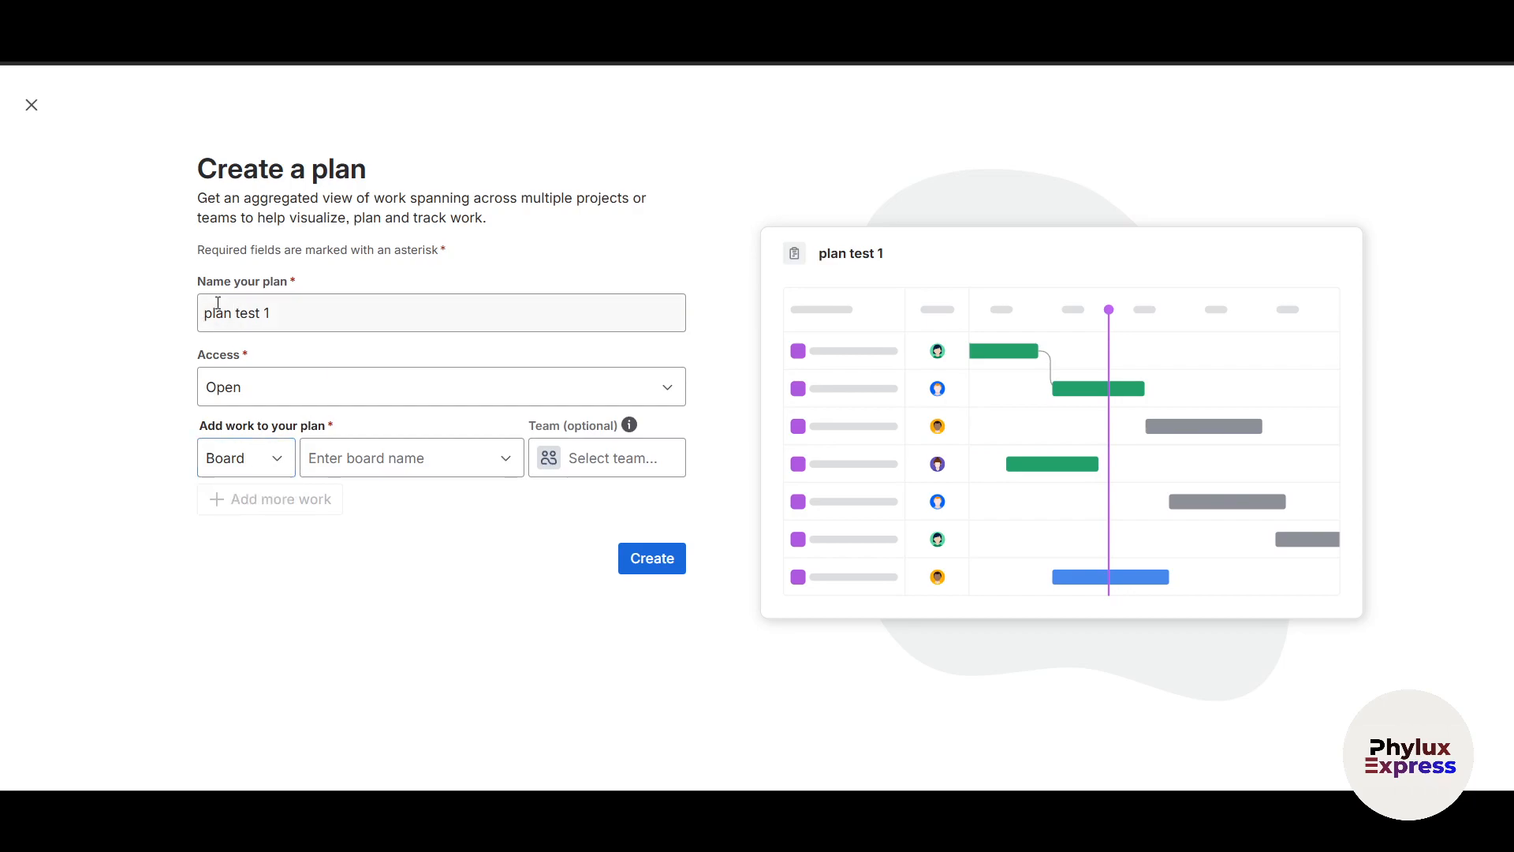
left_click(253, 471)
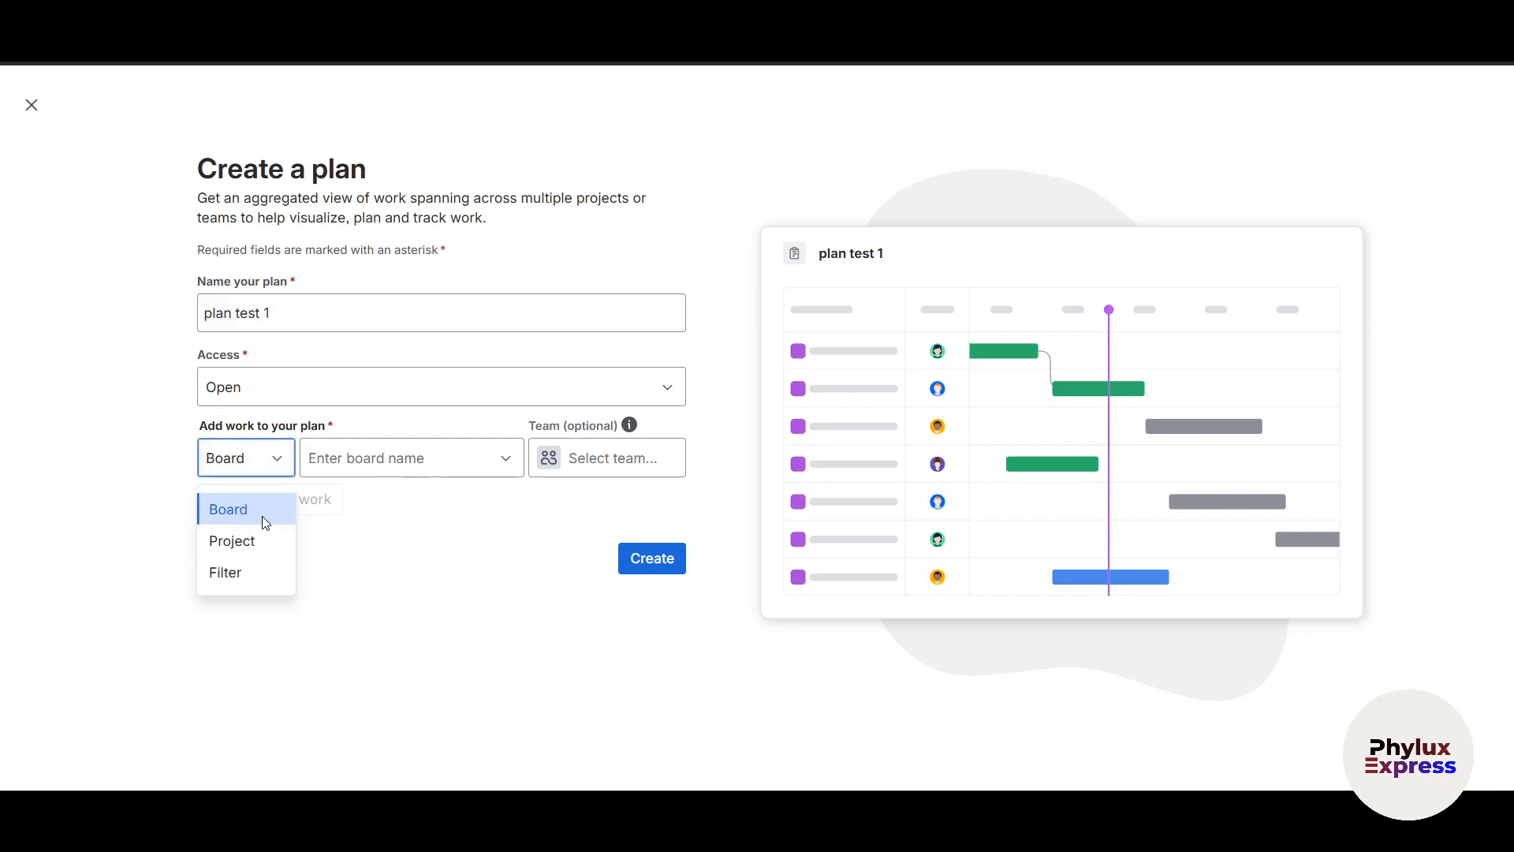
left_click(382, 450)
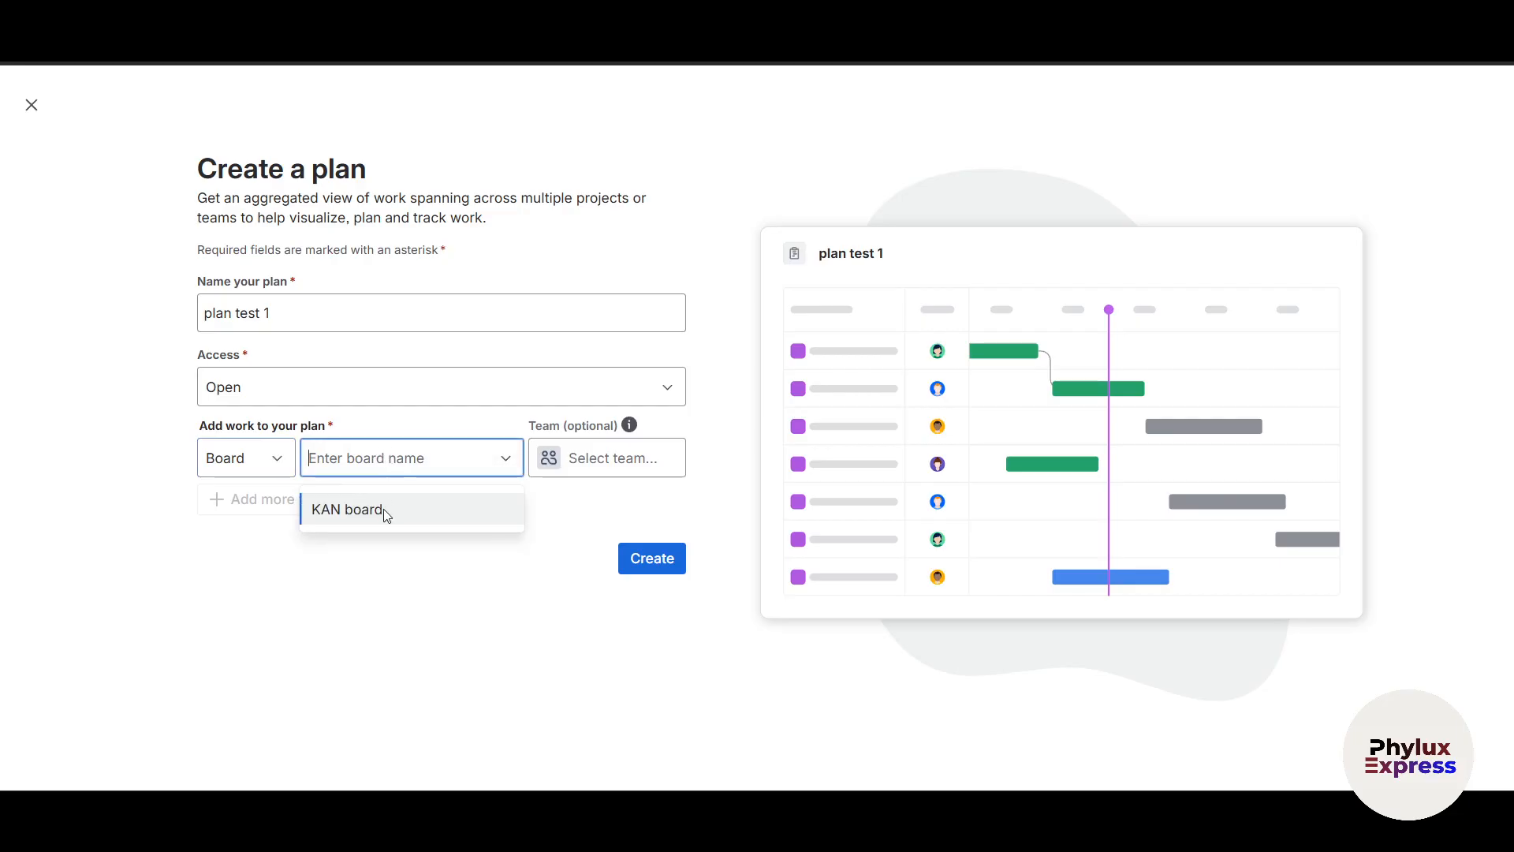
left_click(405, 469)
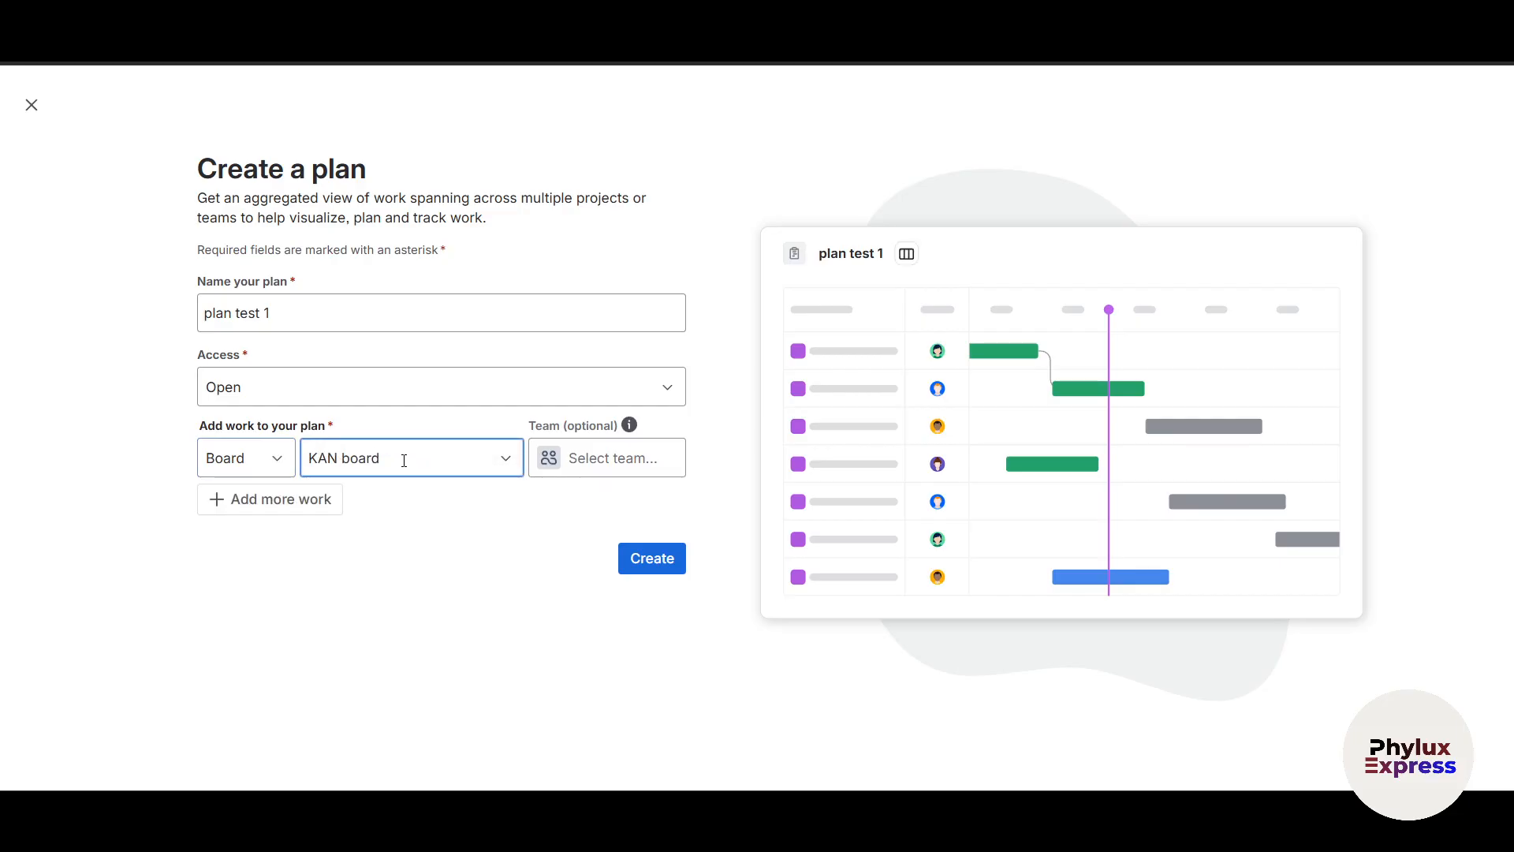
left_click(588, 466)
left_click(270, 510)
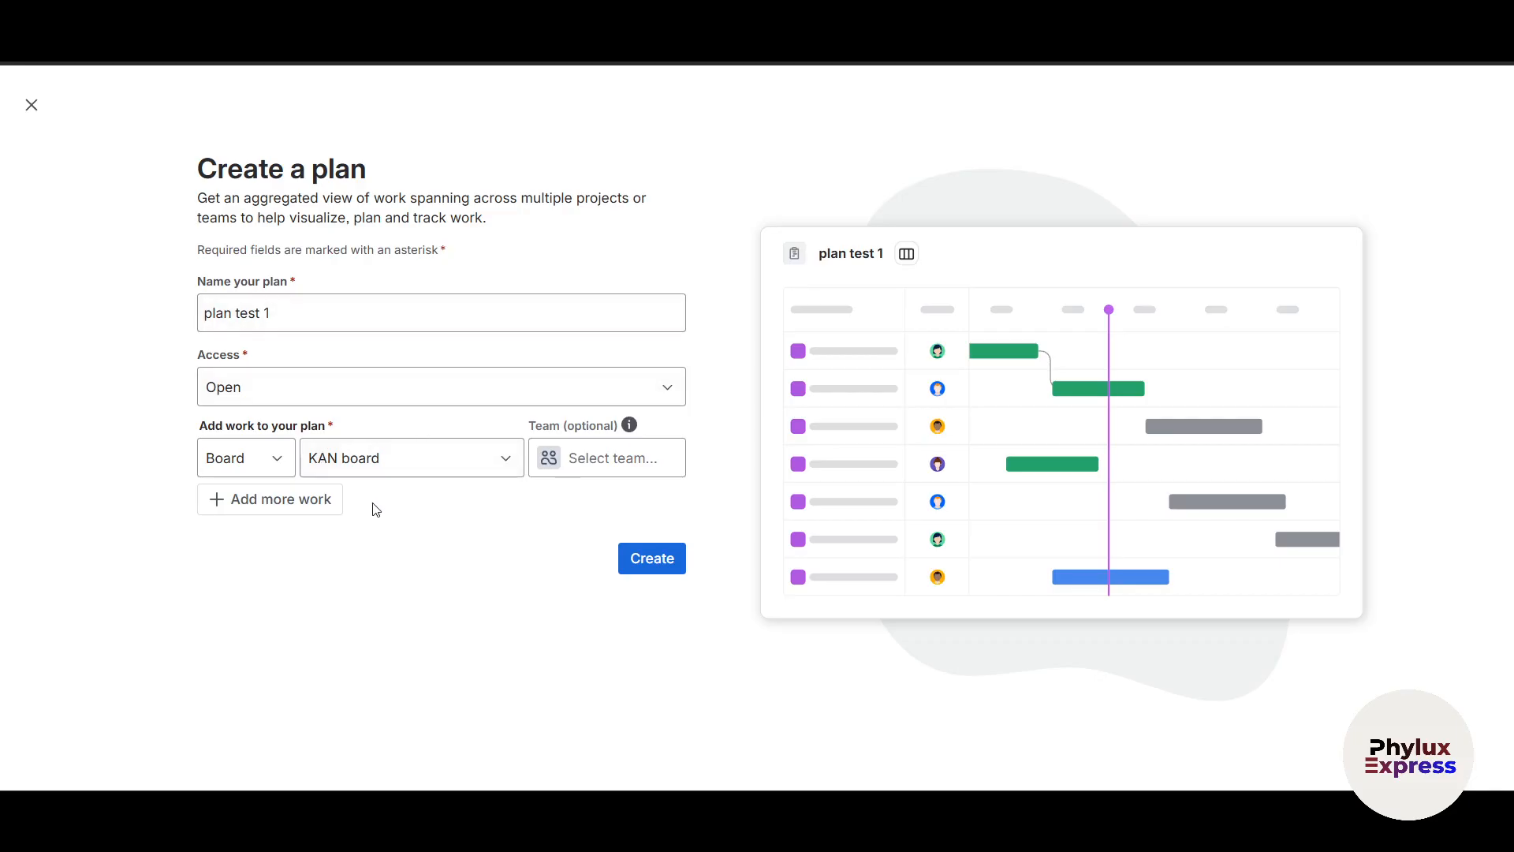
left_click(634, 556)
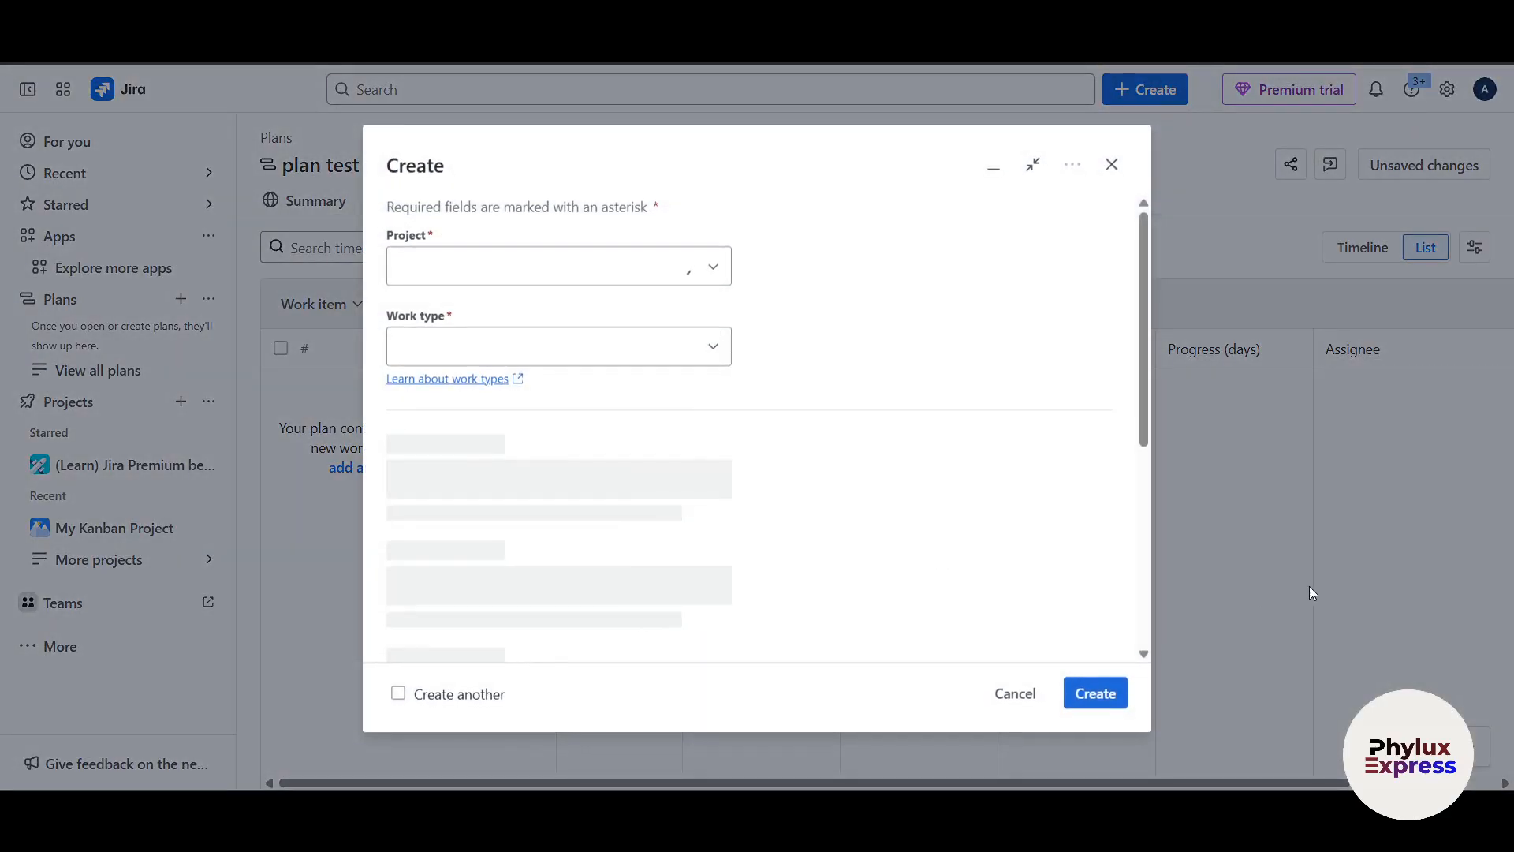
left_click(1113, 164)
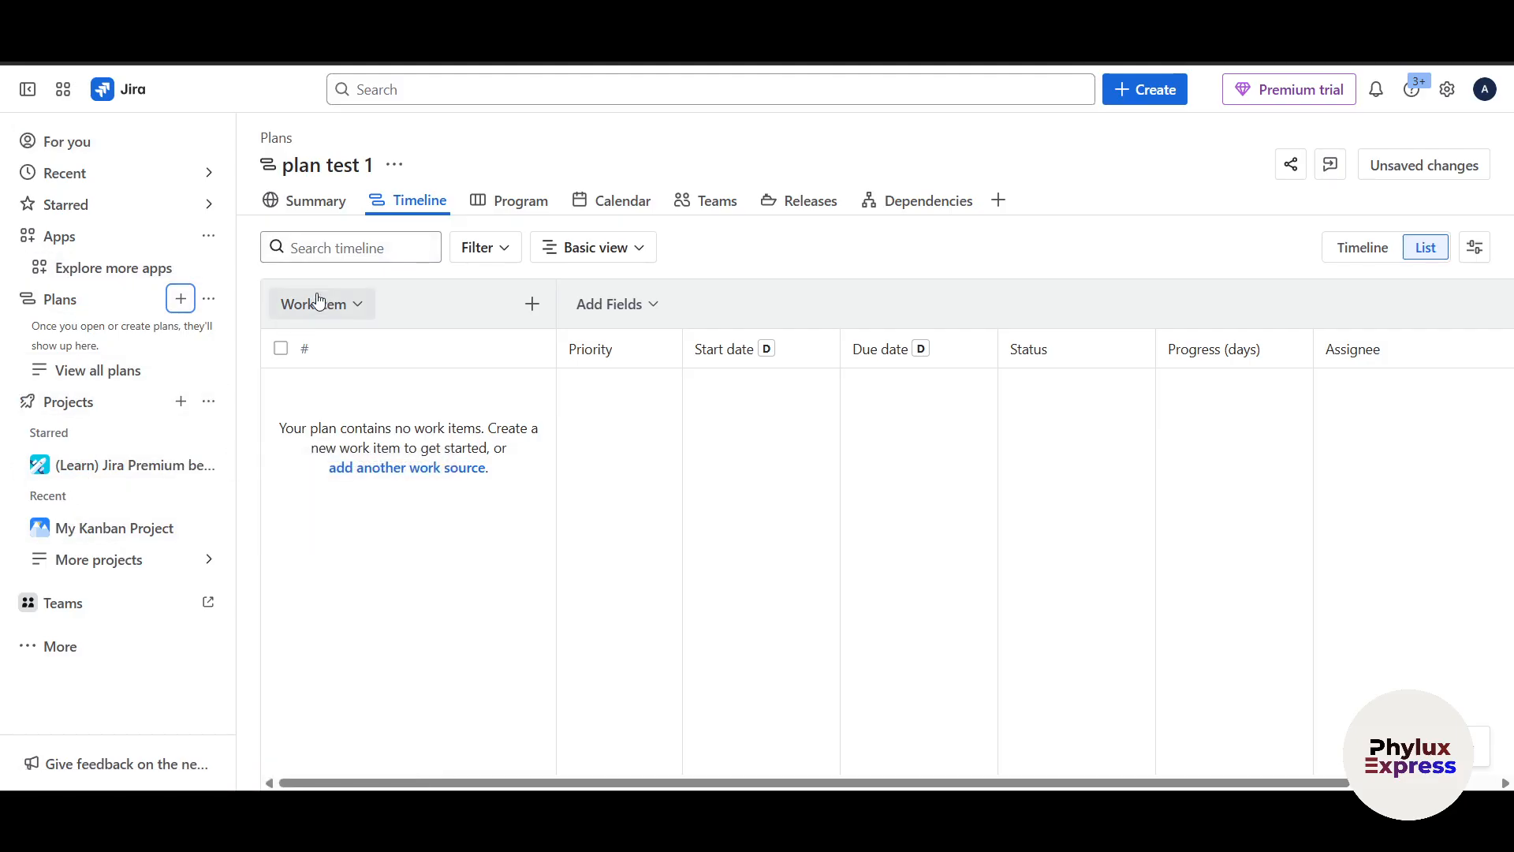
- Review the plan's Summary and Timeline views
left_click(297, 211)
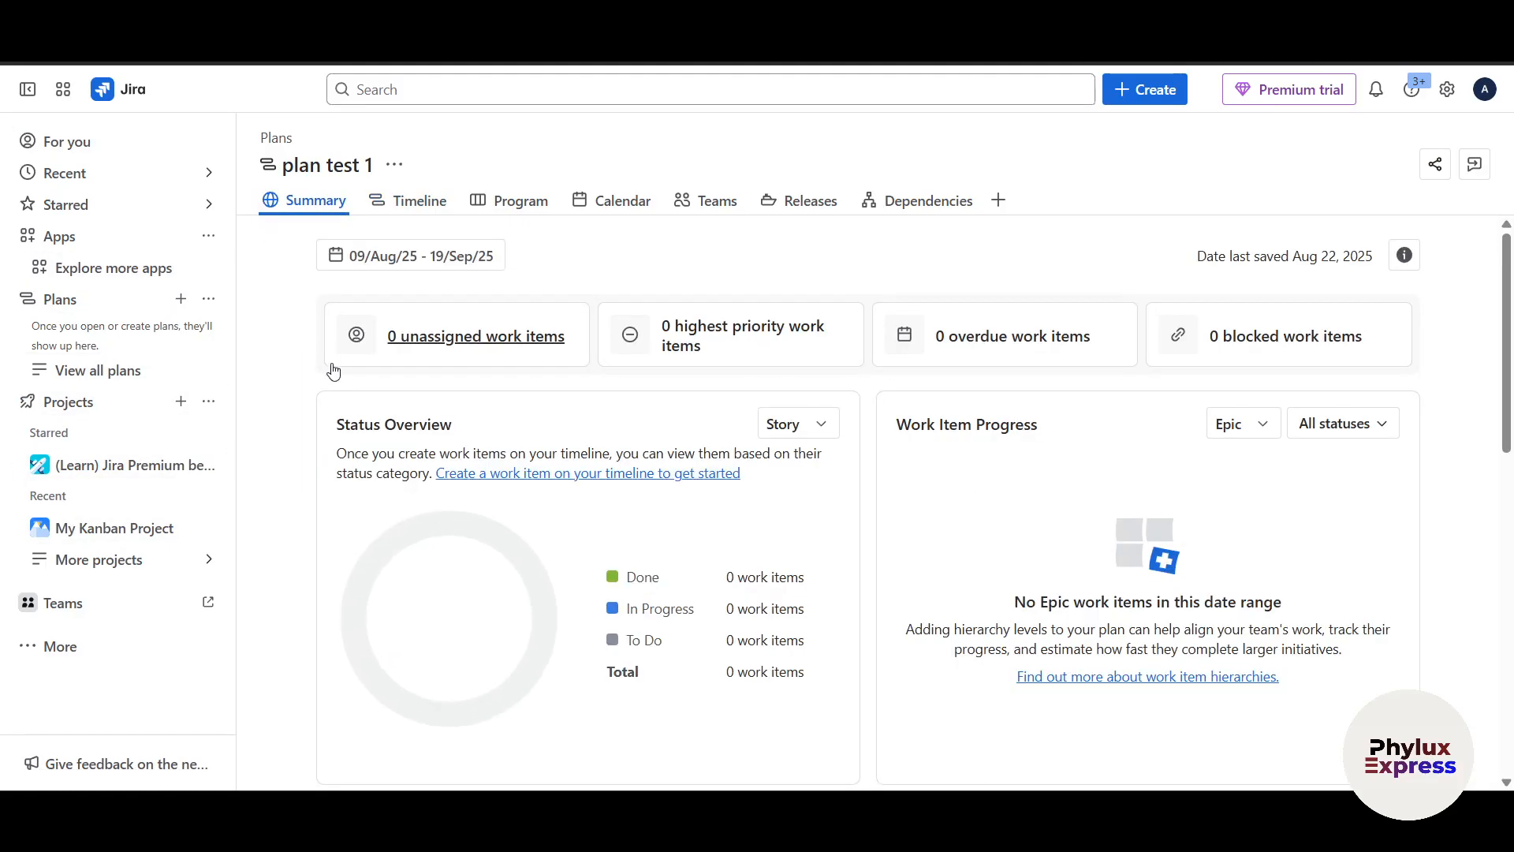
left_click(432, 203)
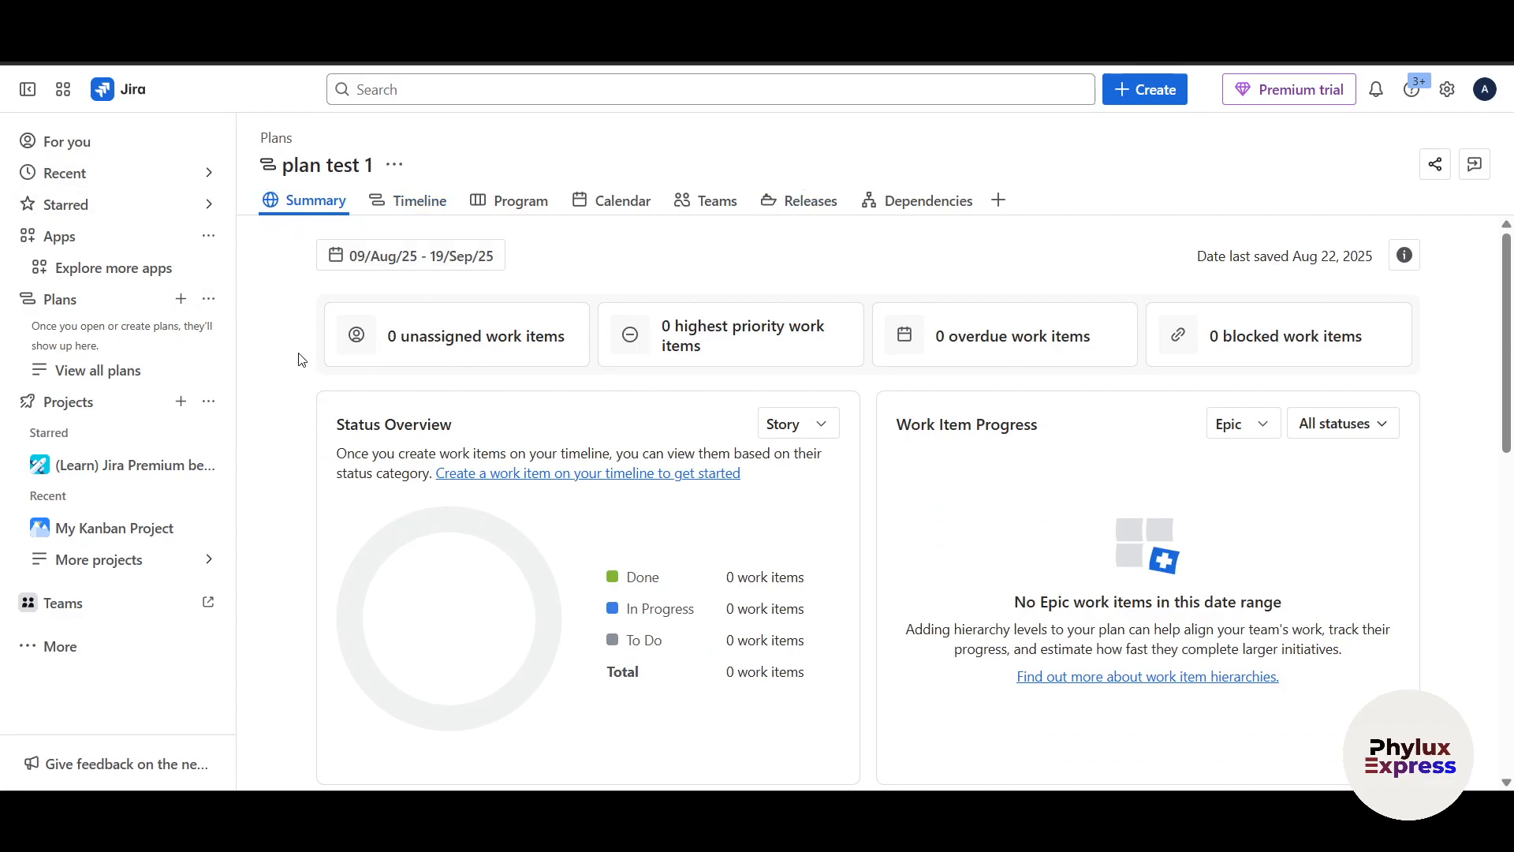
scroll(890, 497, "down", 4)
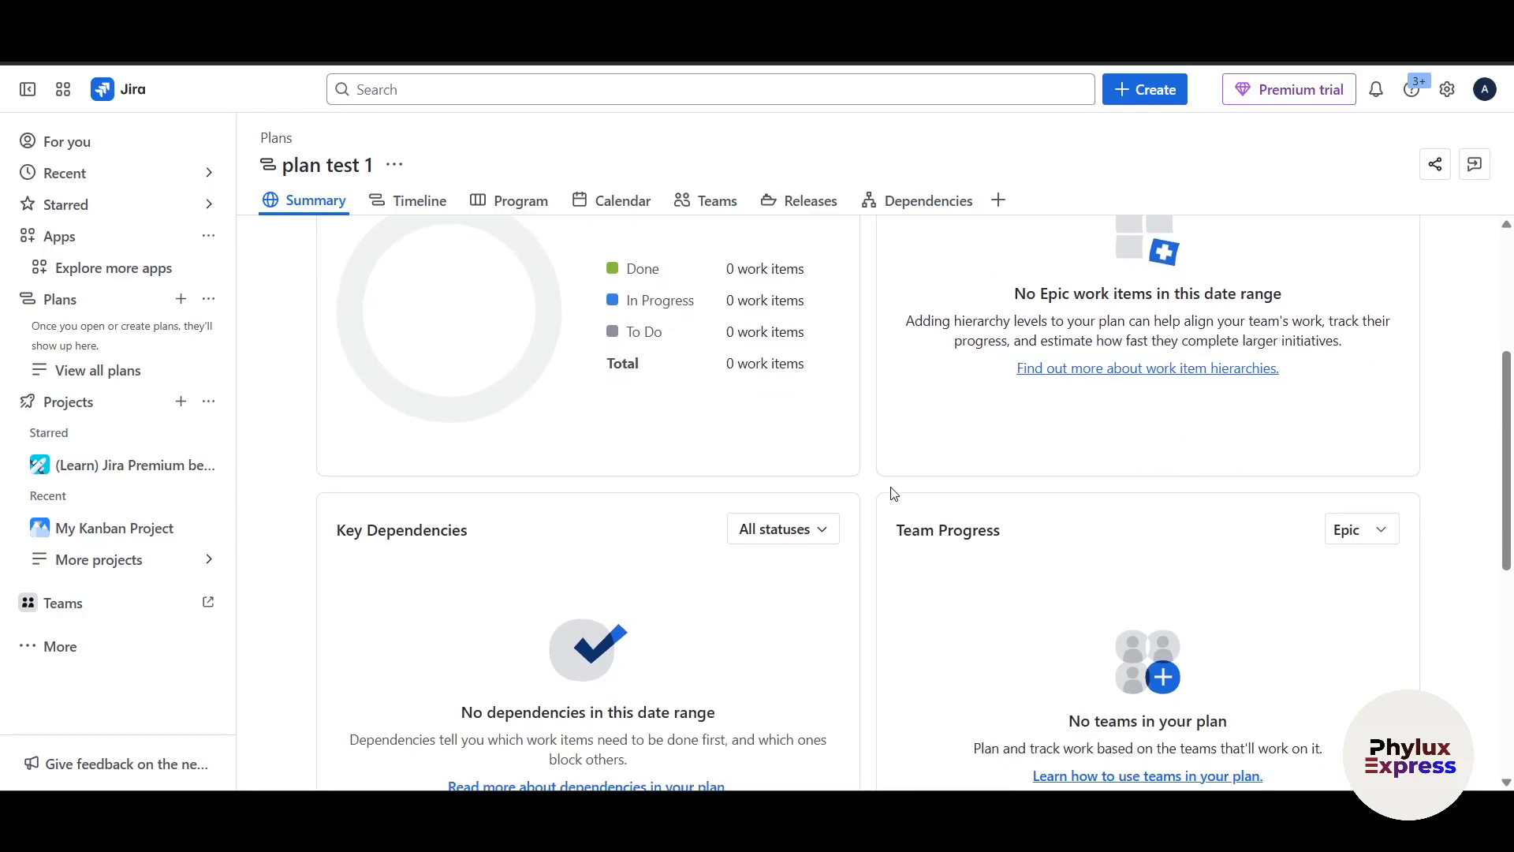
scroll(894, 494, "up", 4)
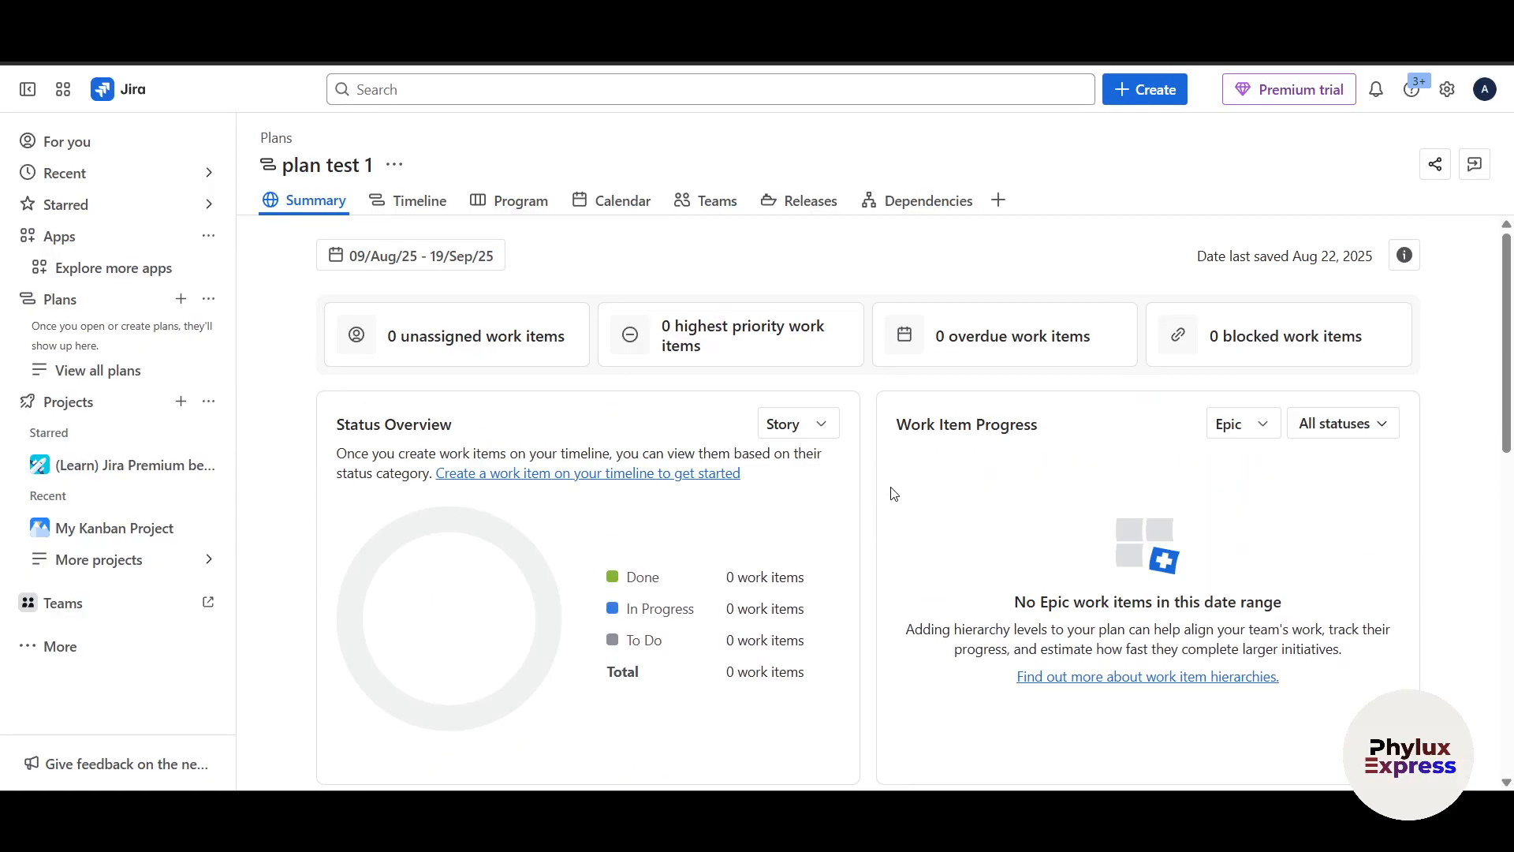
left_click(426, 203)
- In the plan's Program view, start a program board named "Like Feature" and keep the start date 10/1/2025
left_click(511, 206)
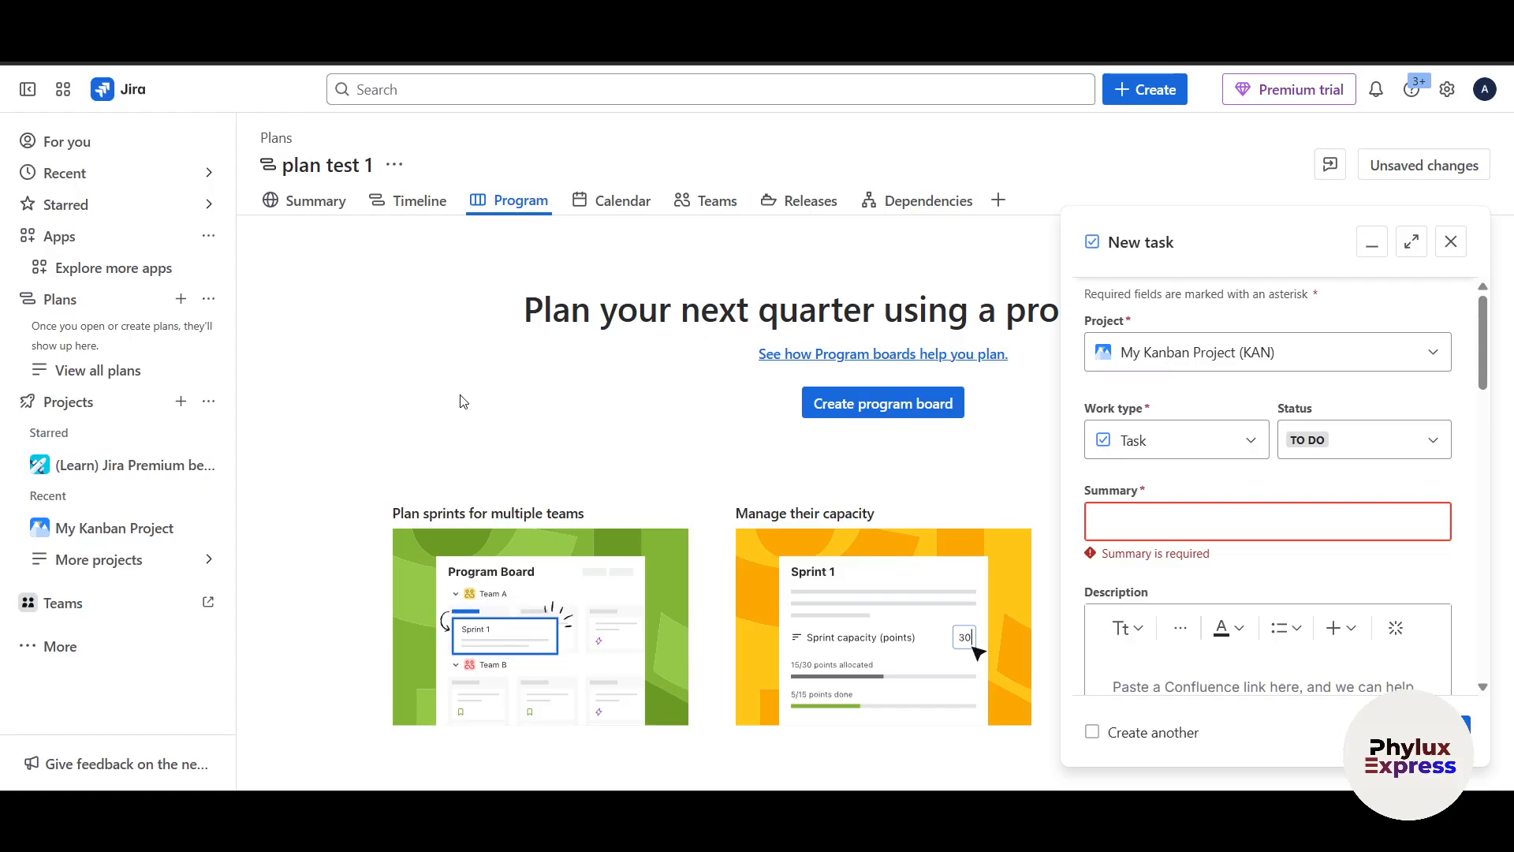
left_click(1450, 245)
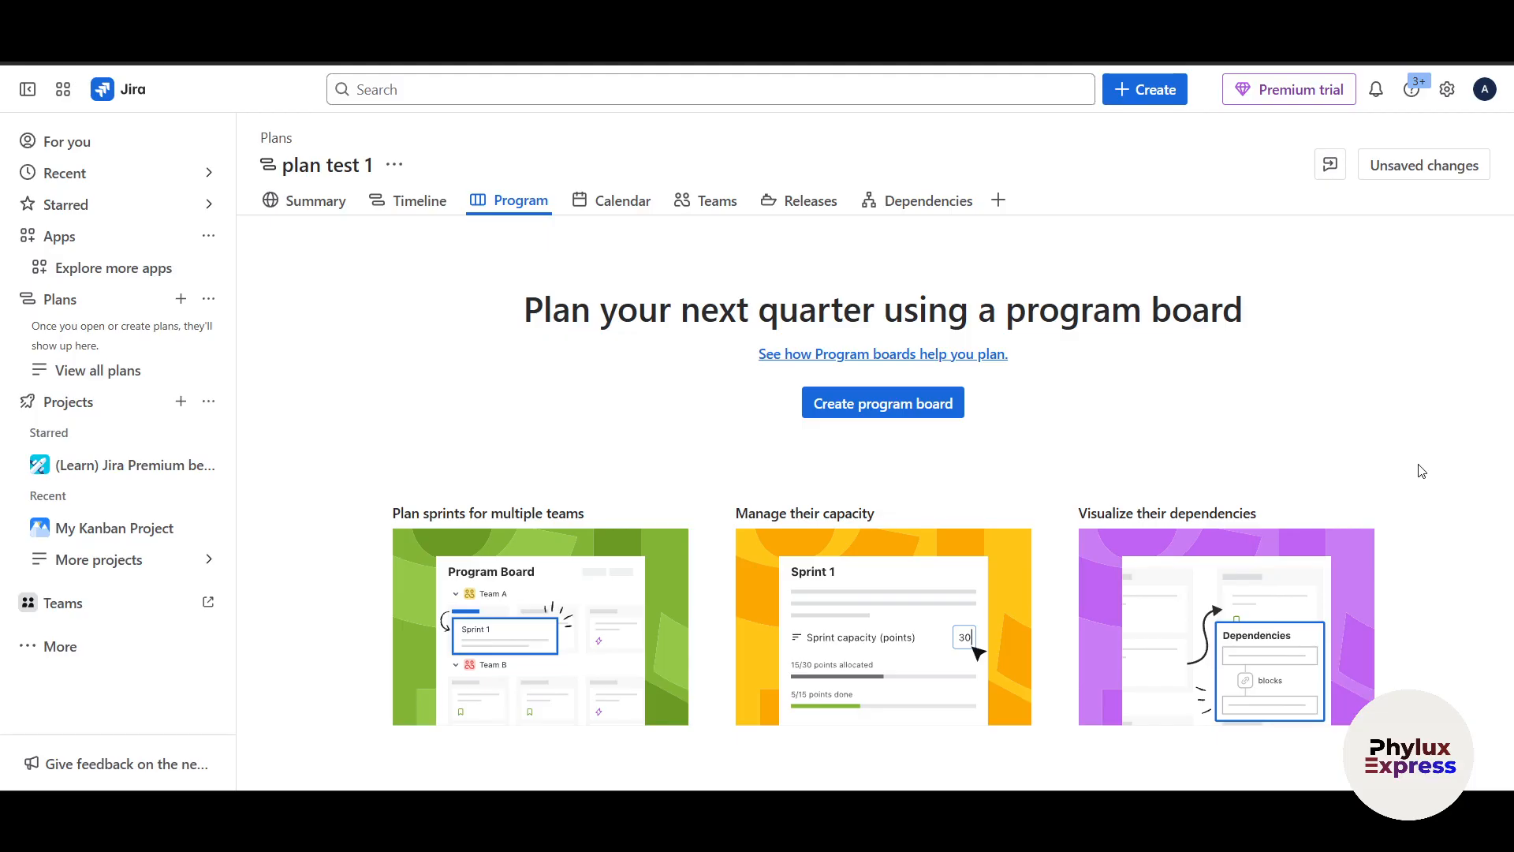
left_click(859, 415)
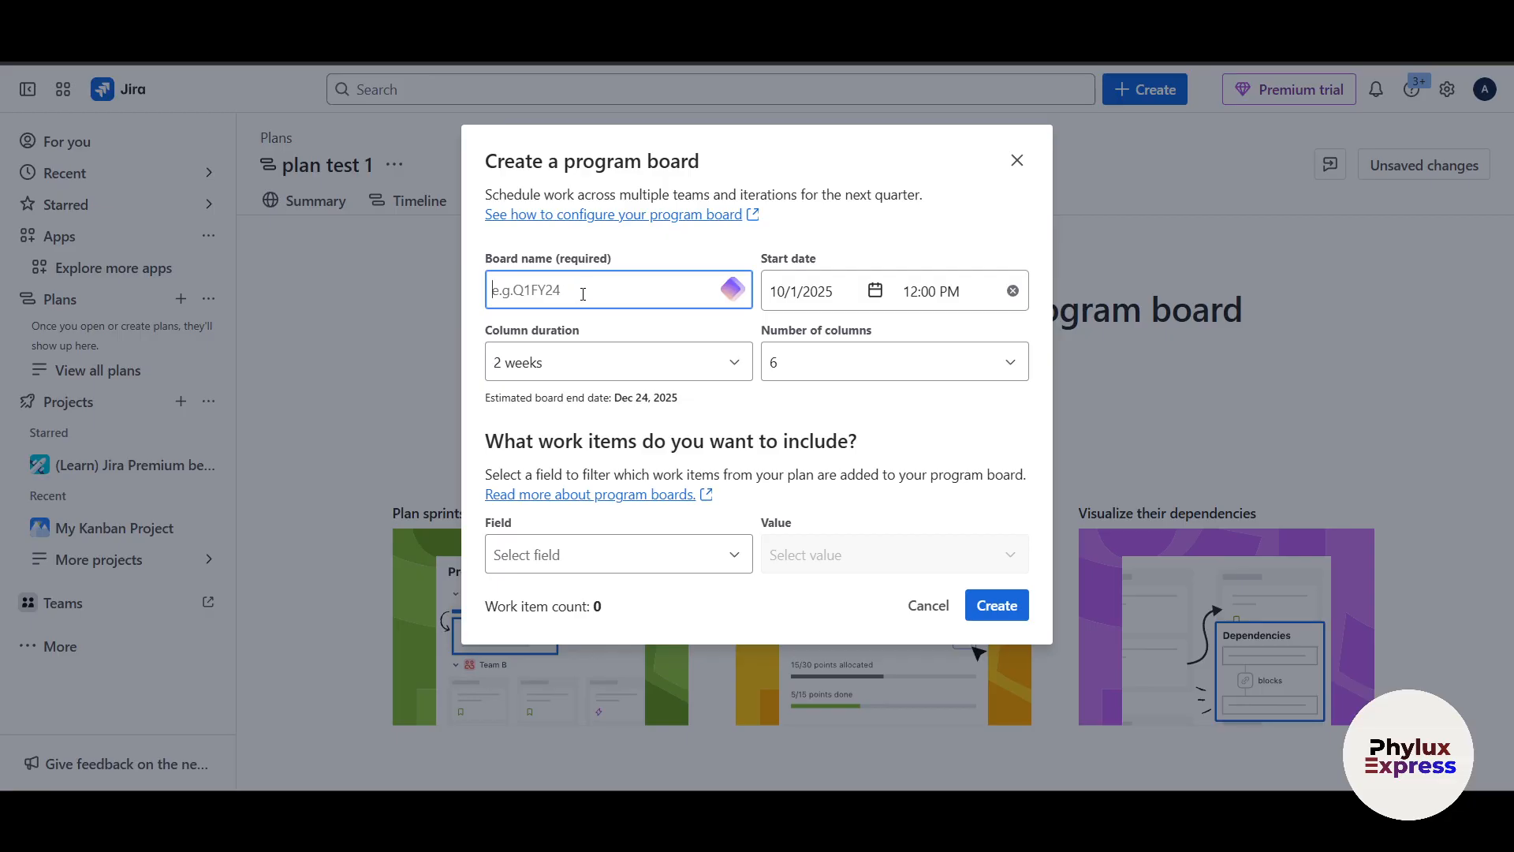
type("Like Feature")
left_click(809, 291)
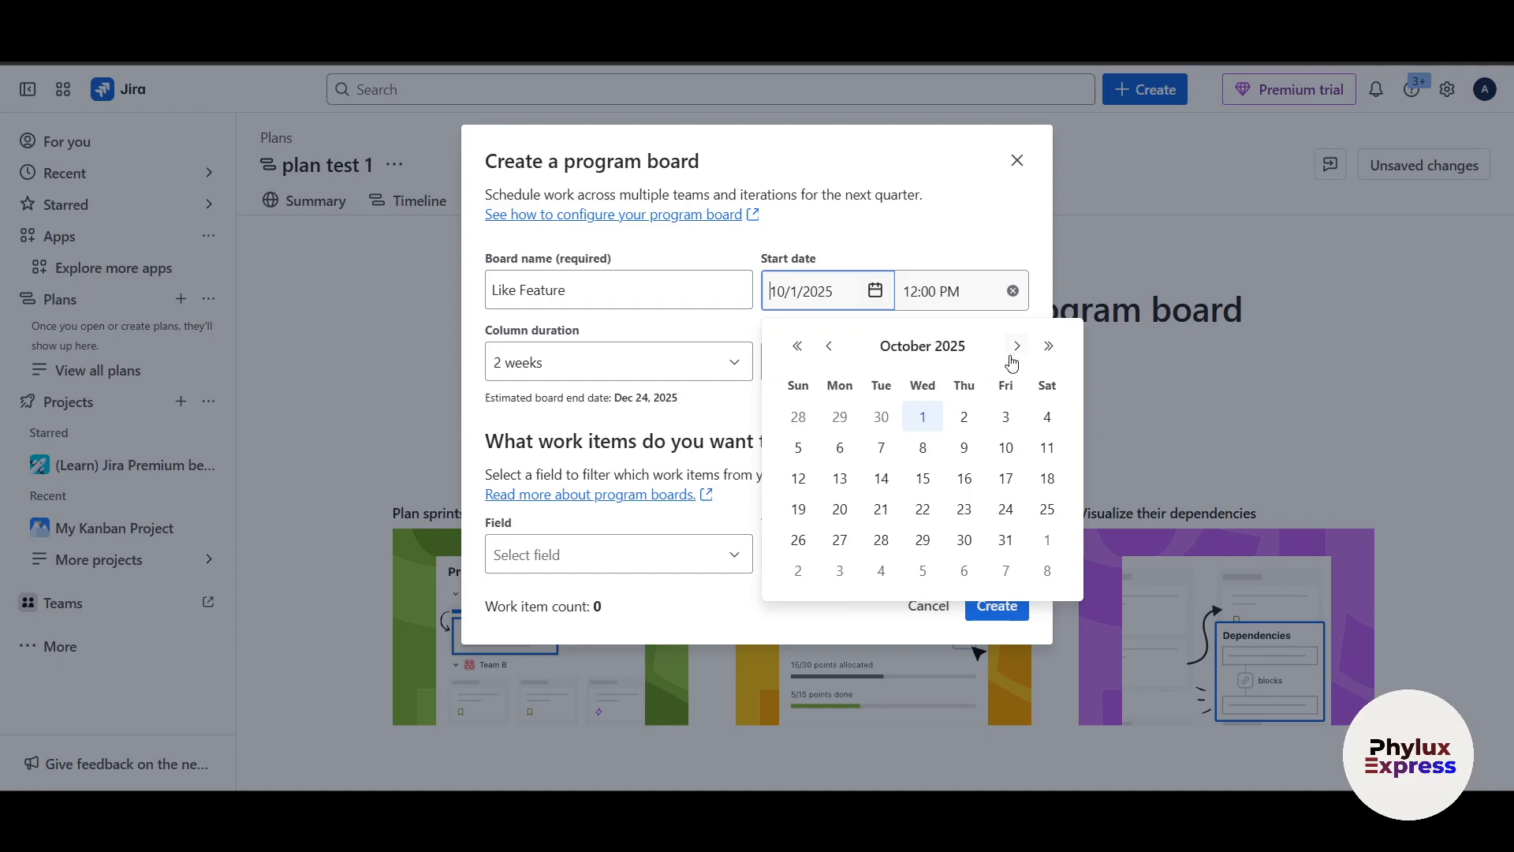
left_click(950, 253)
- Keep the board's column duration at 2 weeks and its number of columns at 6
left_click(681, 363)
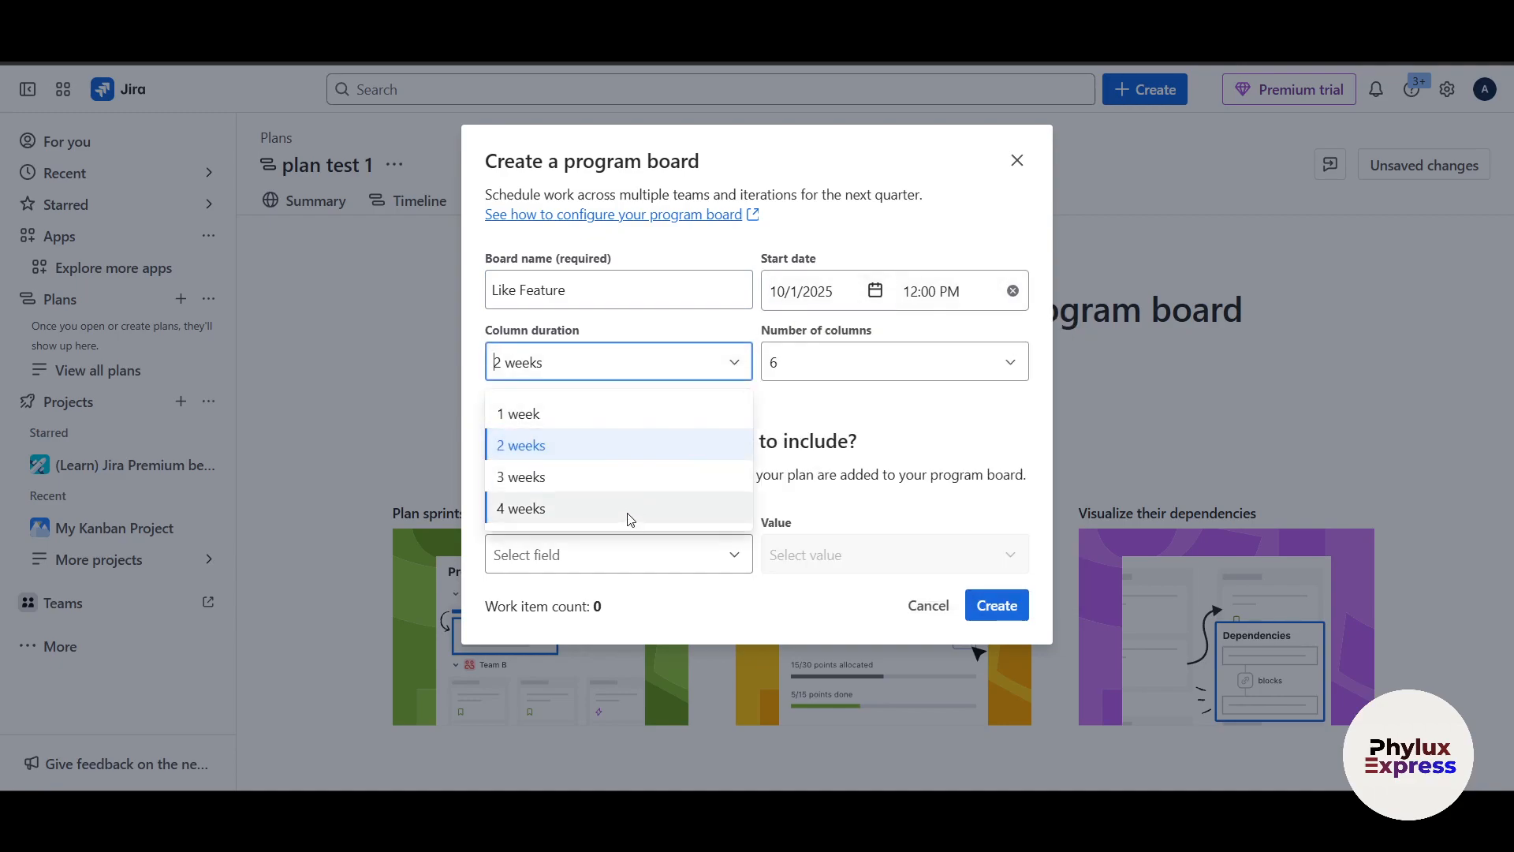
left_click(579, 443)
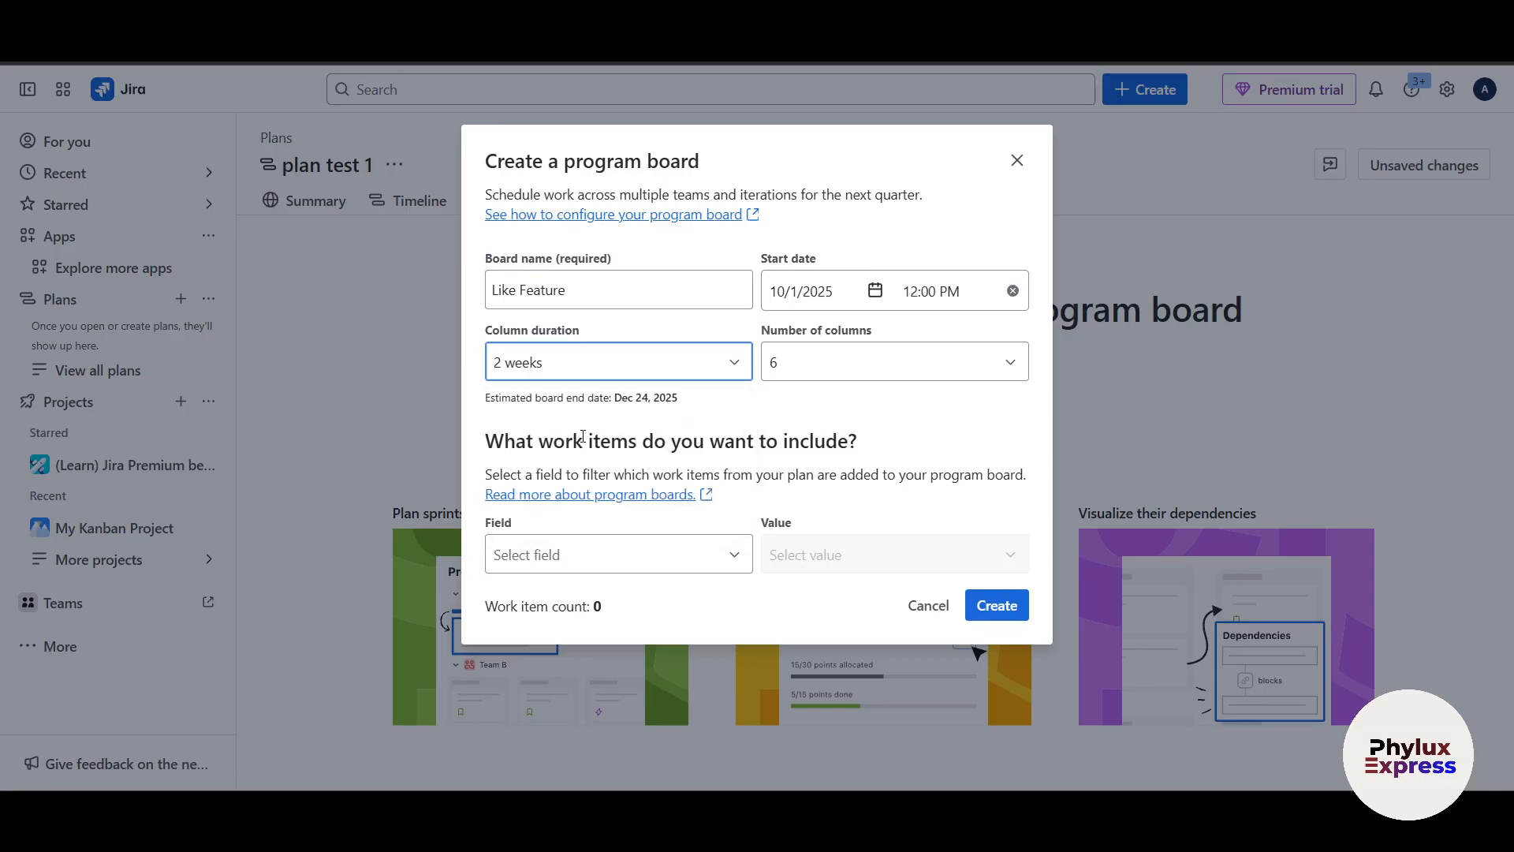
left_click(816, 367)
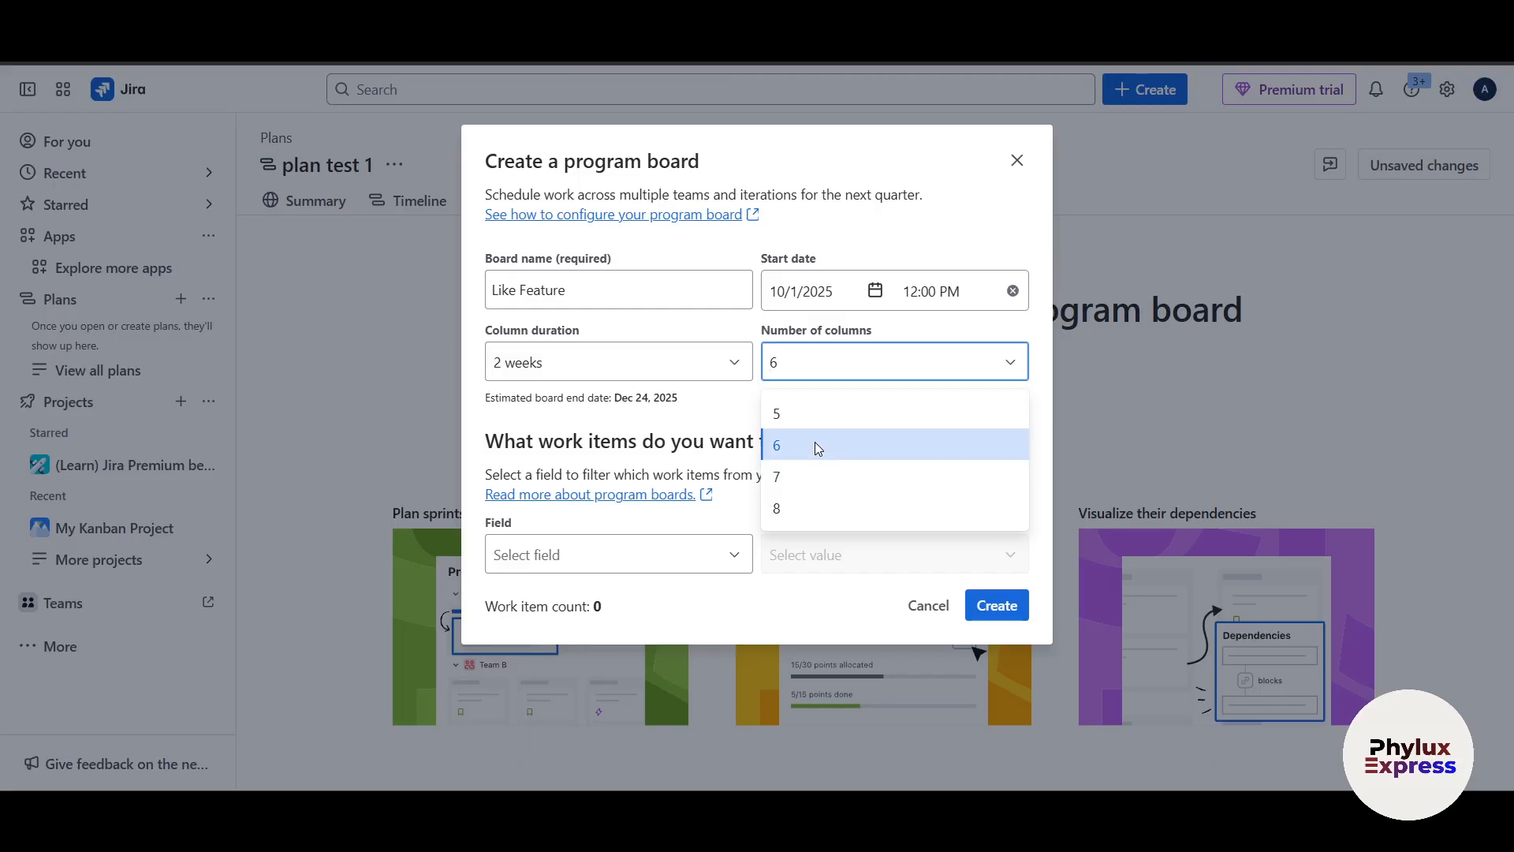
left_click(798, 415)
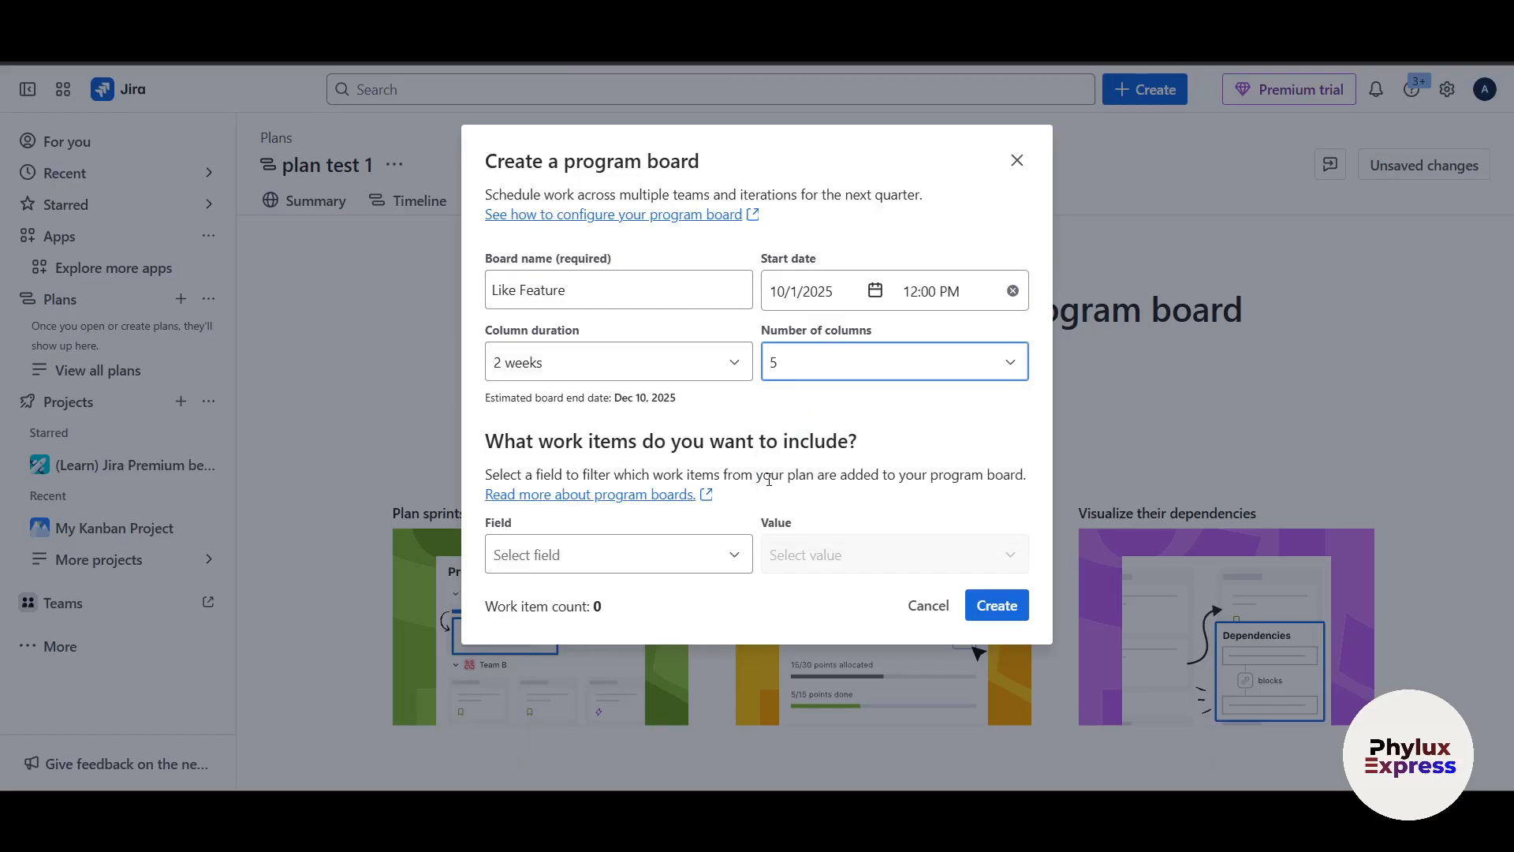
left_click(793, 359)
left_click(799, 445)
- Compare the estimated board end date for 5 and 6 columns, leaving 6 selected
left_click(860, 361)
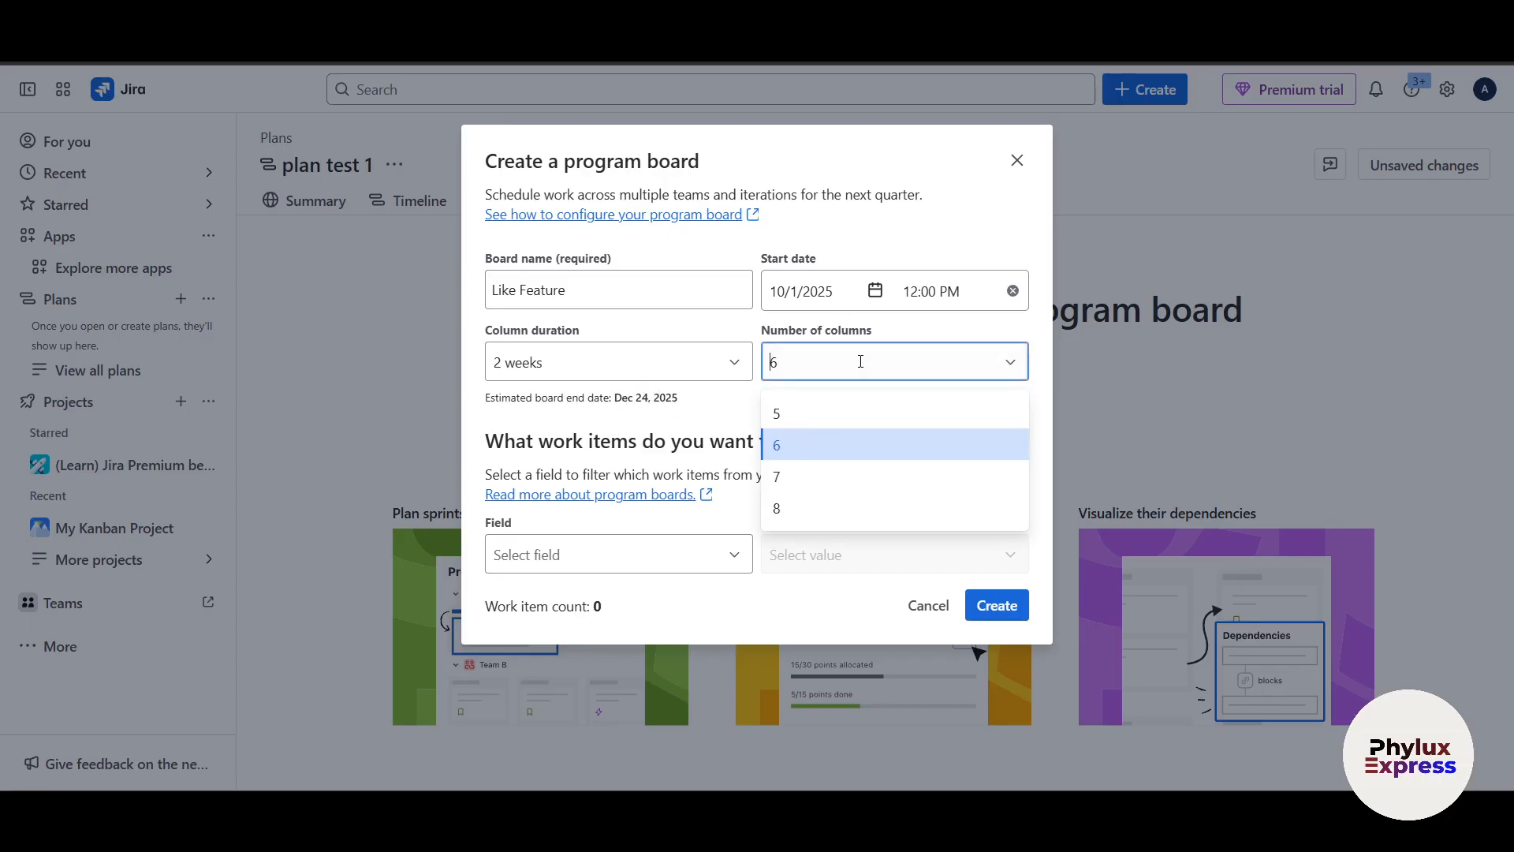
left_click(808, 412)
left_click_drag(636, 398, 676, 411)
left_click(698, 405)
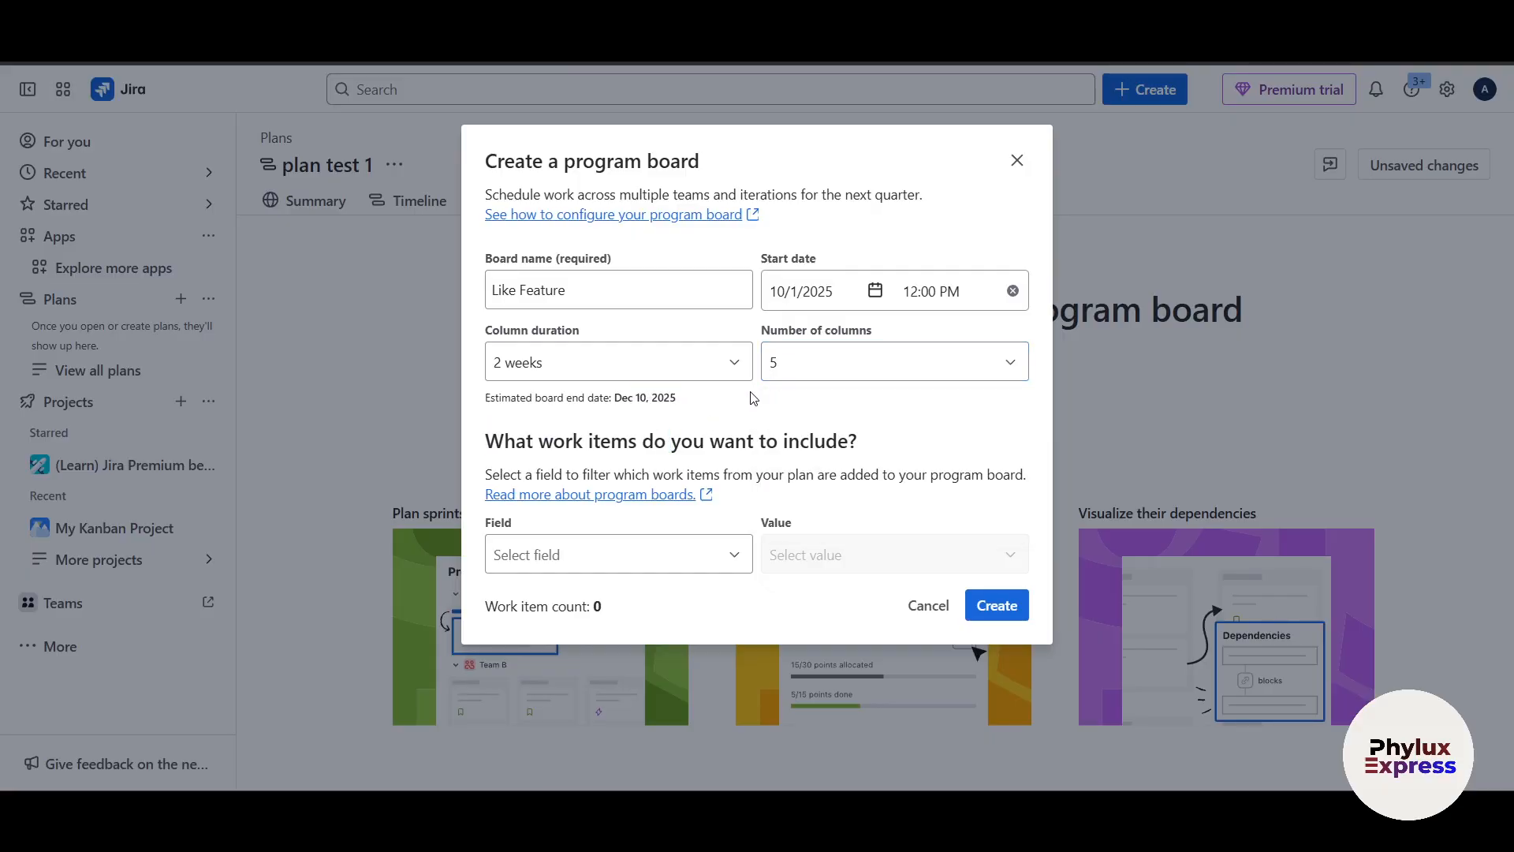
left_click(886, 360)
left_click(845, 443)
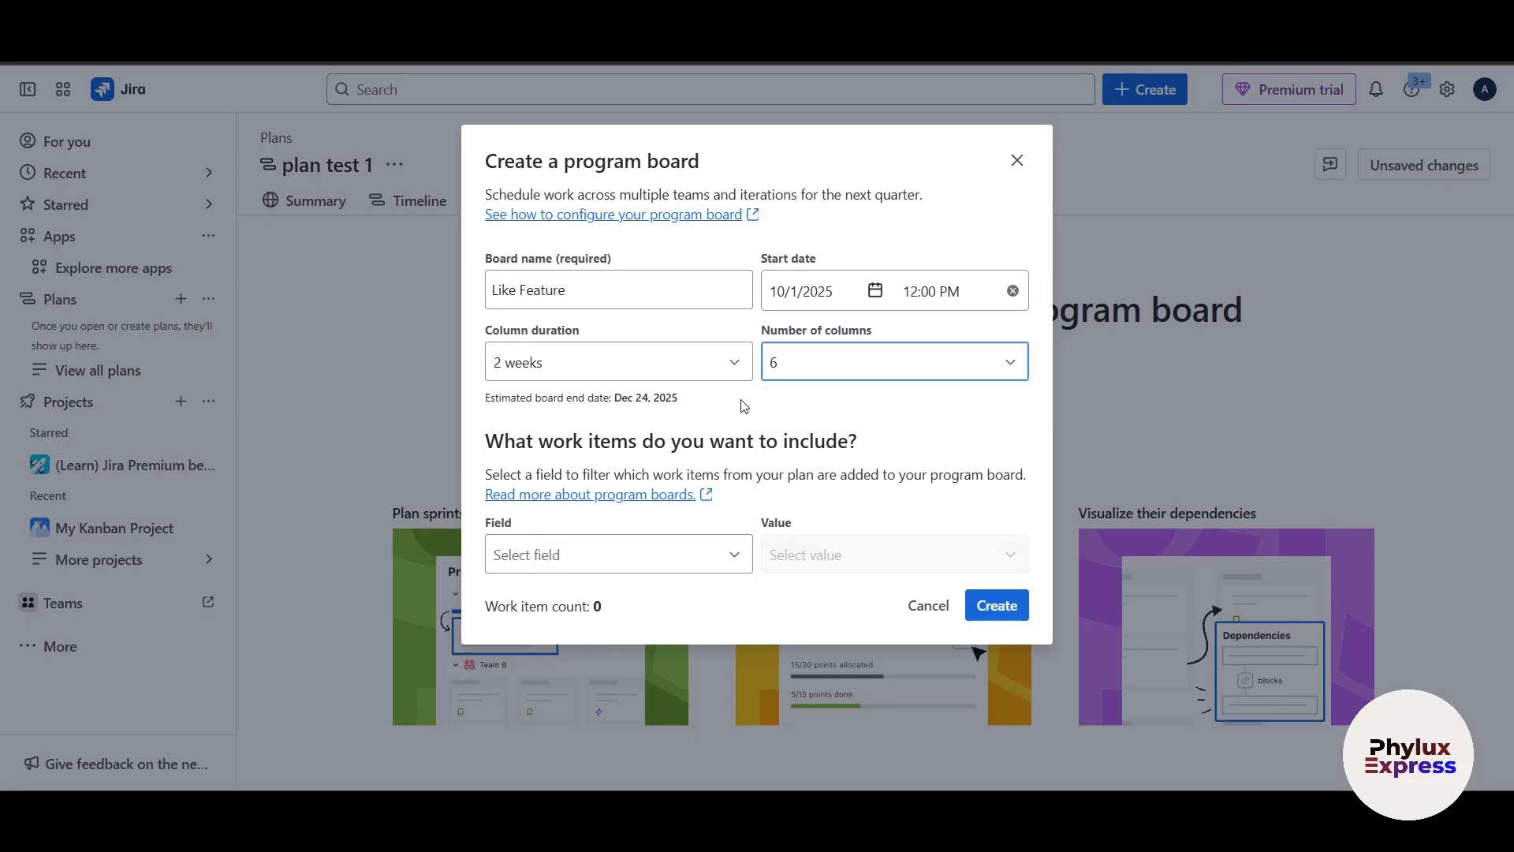
left_click(802, 360)
left_click(705, 405)
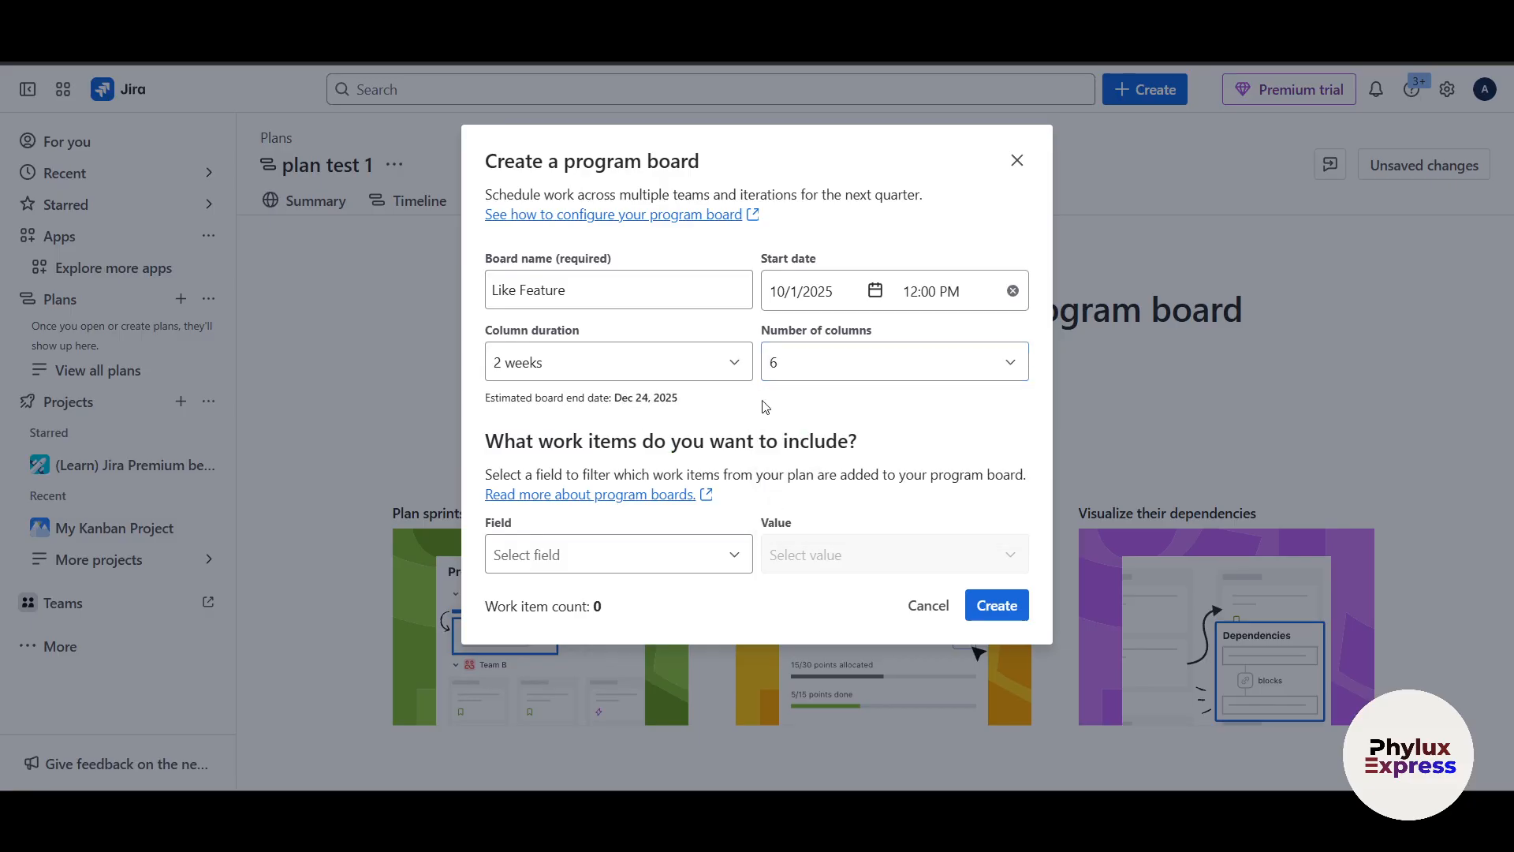
left_click(797, 370)
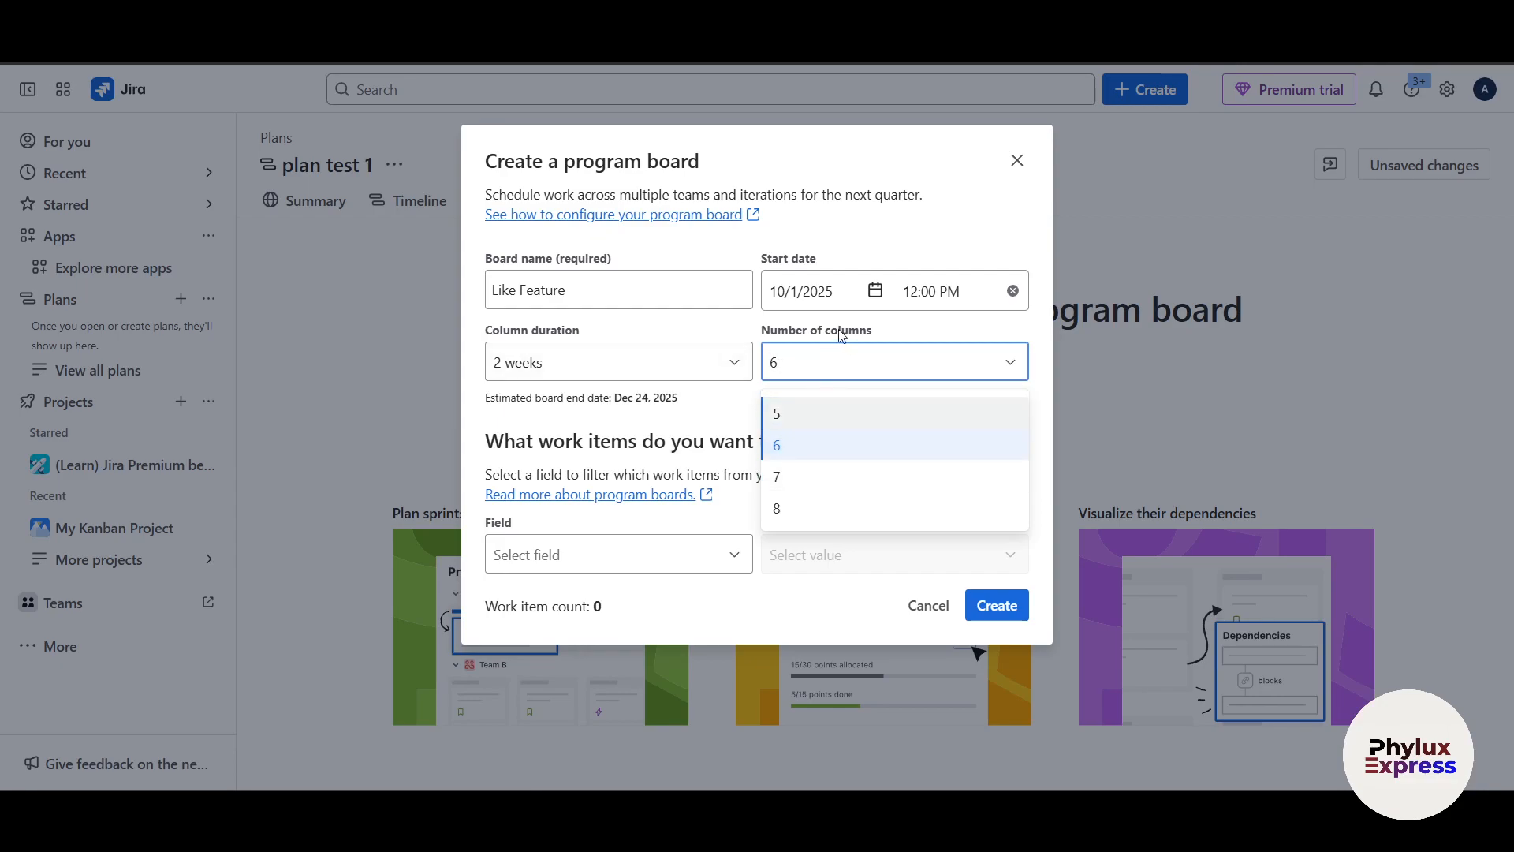
left_click(881, 332)
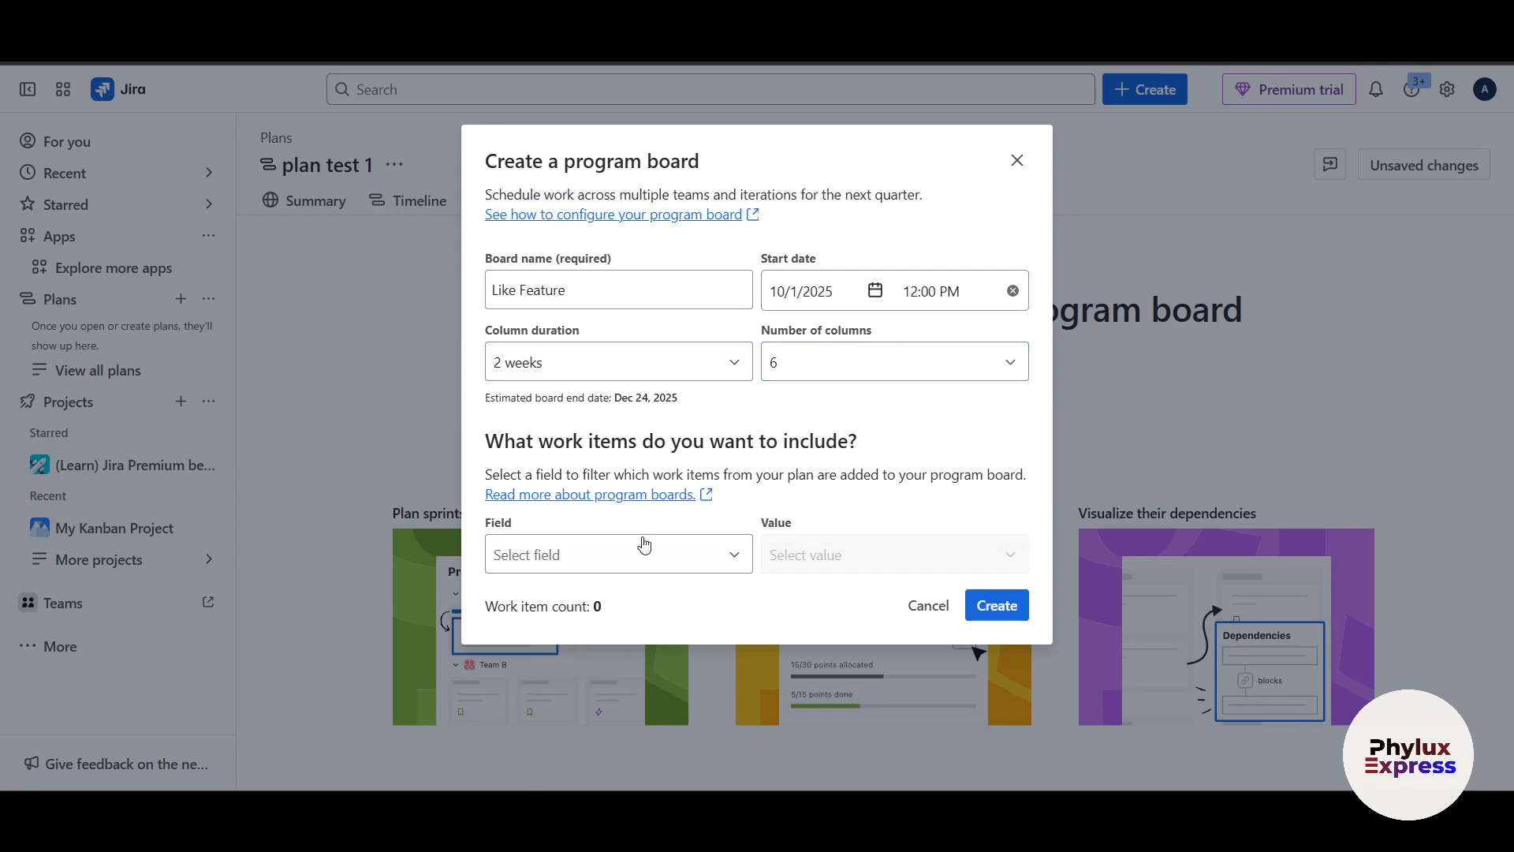
- Try Labels as the work item filter field, clear it, and create the program board without a filter
left_click(614, 552)
left_click(517, 640)
left_click(829, 556)
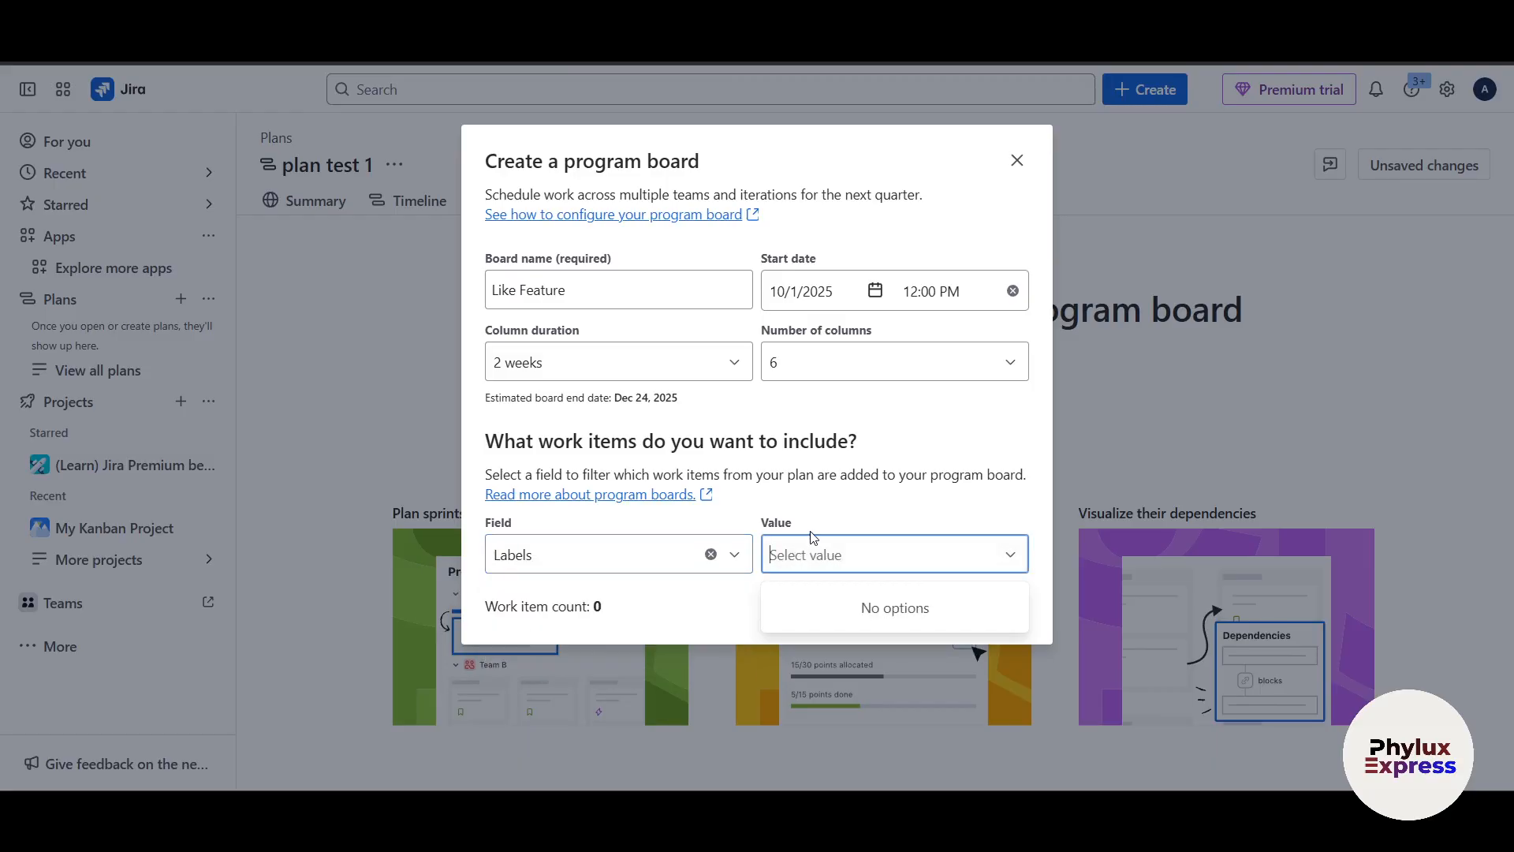
left_click(888, 518)
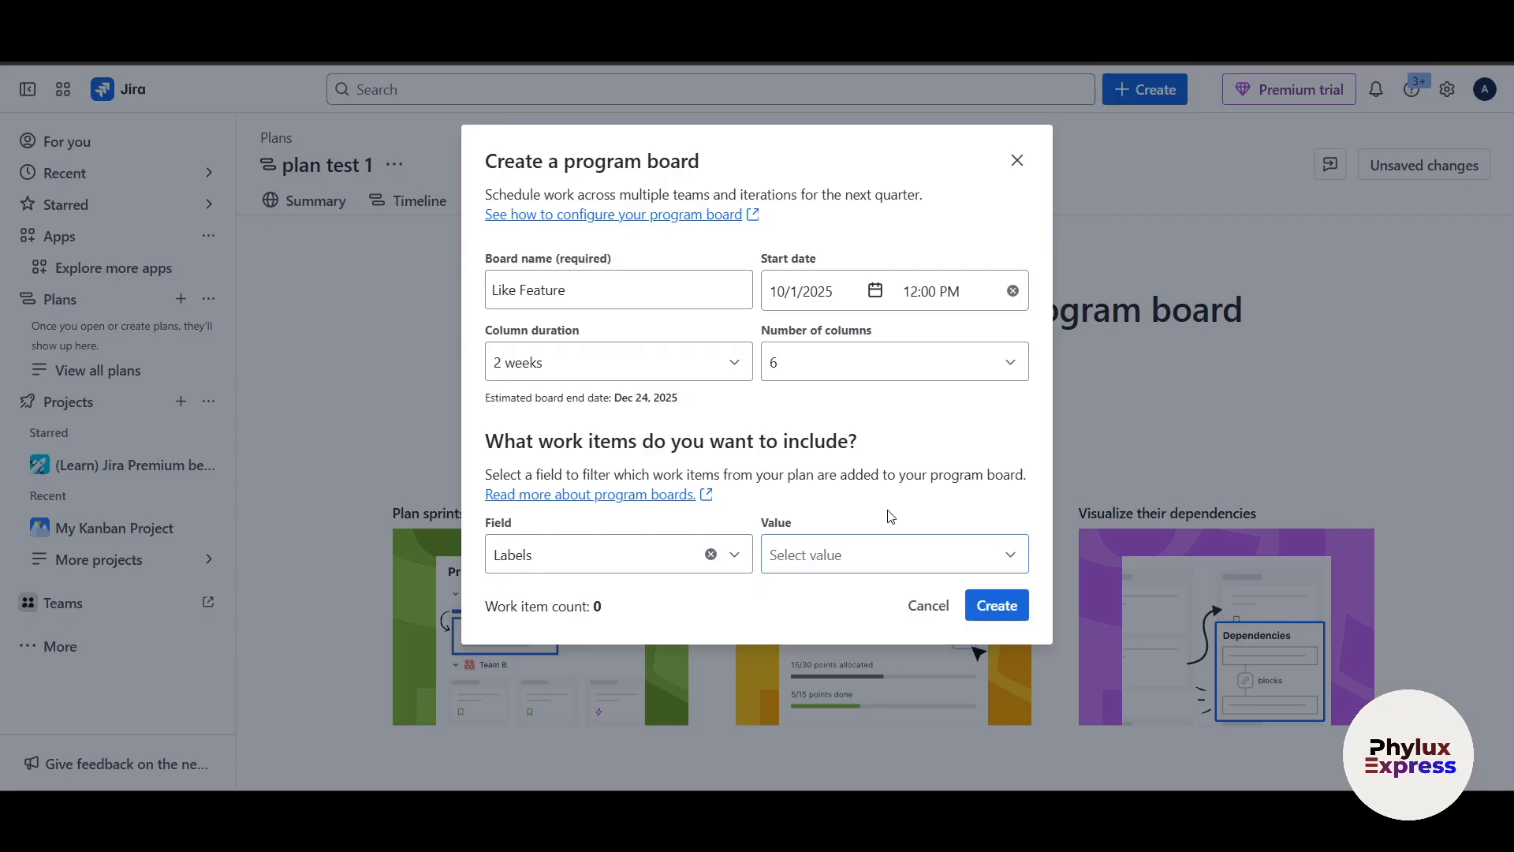
left_click(710, 554)
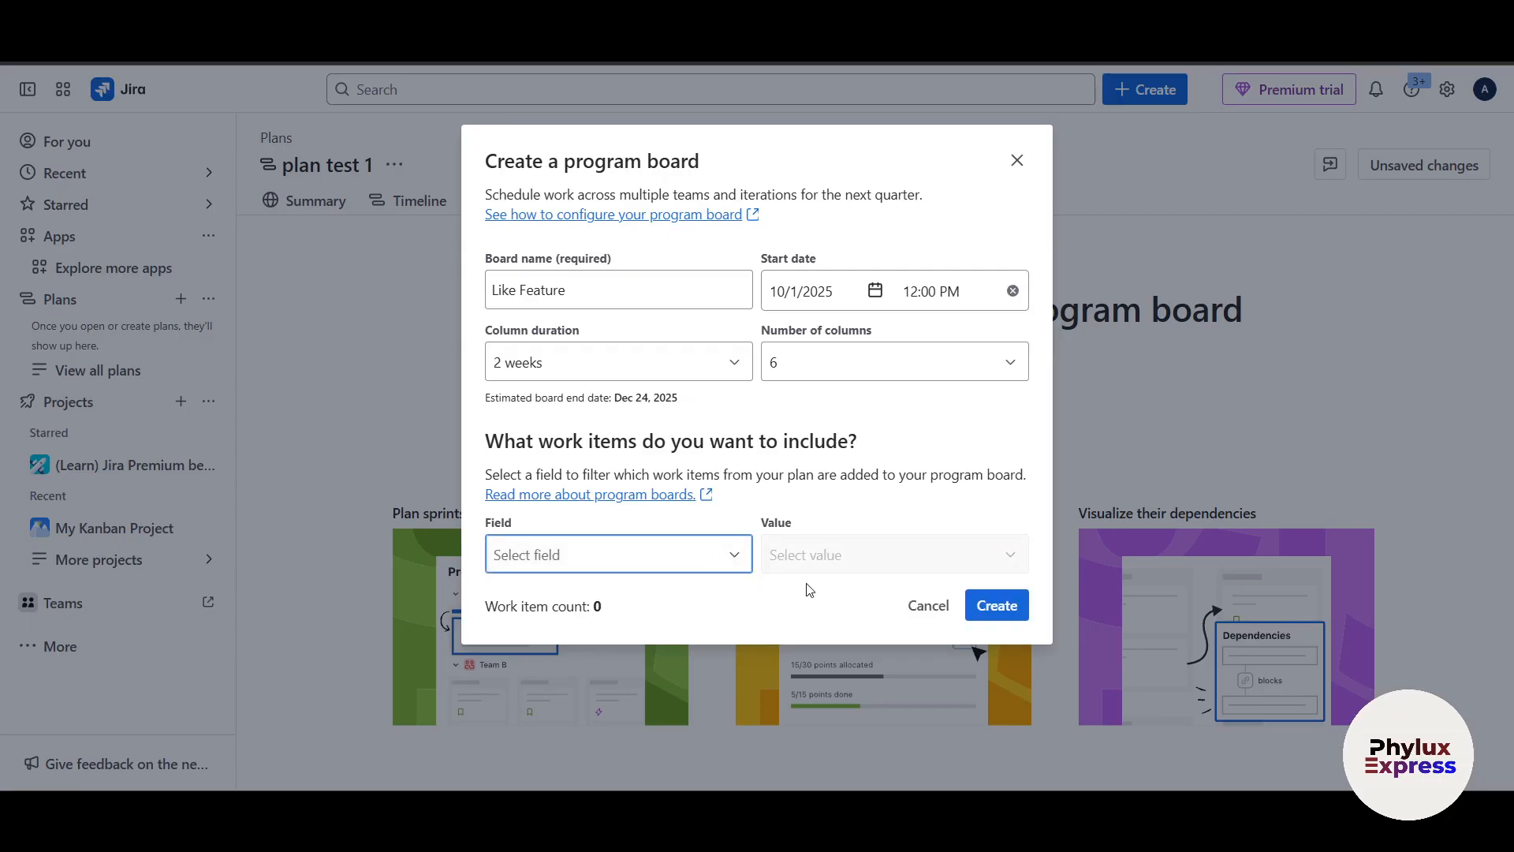
left_click(935, 601)
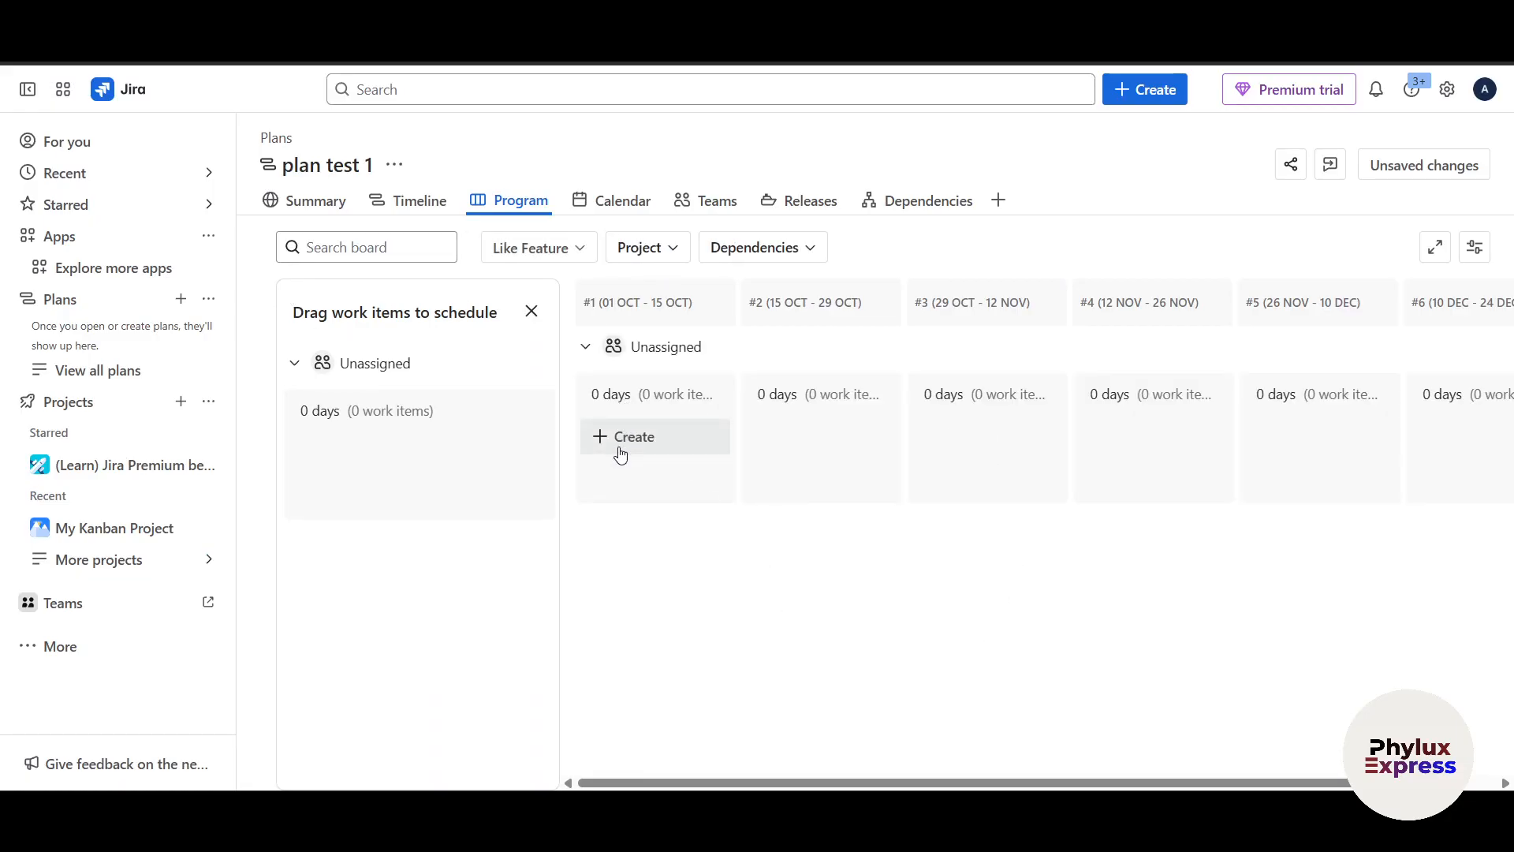
- Start a Task in the first board column (01 Oct - 15 Oct) without naming it, and toggle the full screen view
left_click(619, 446)
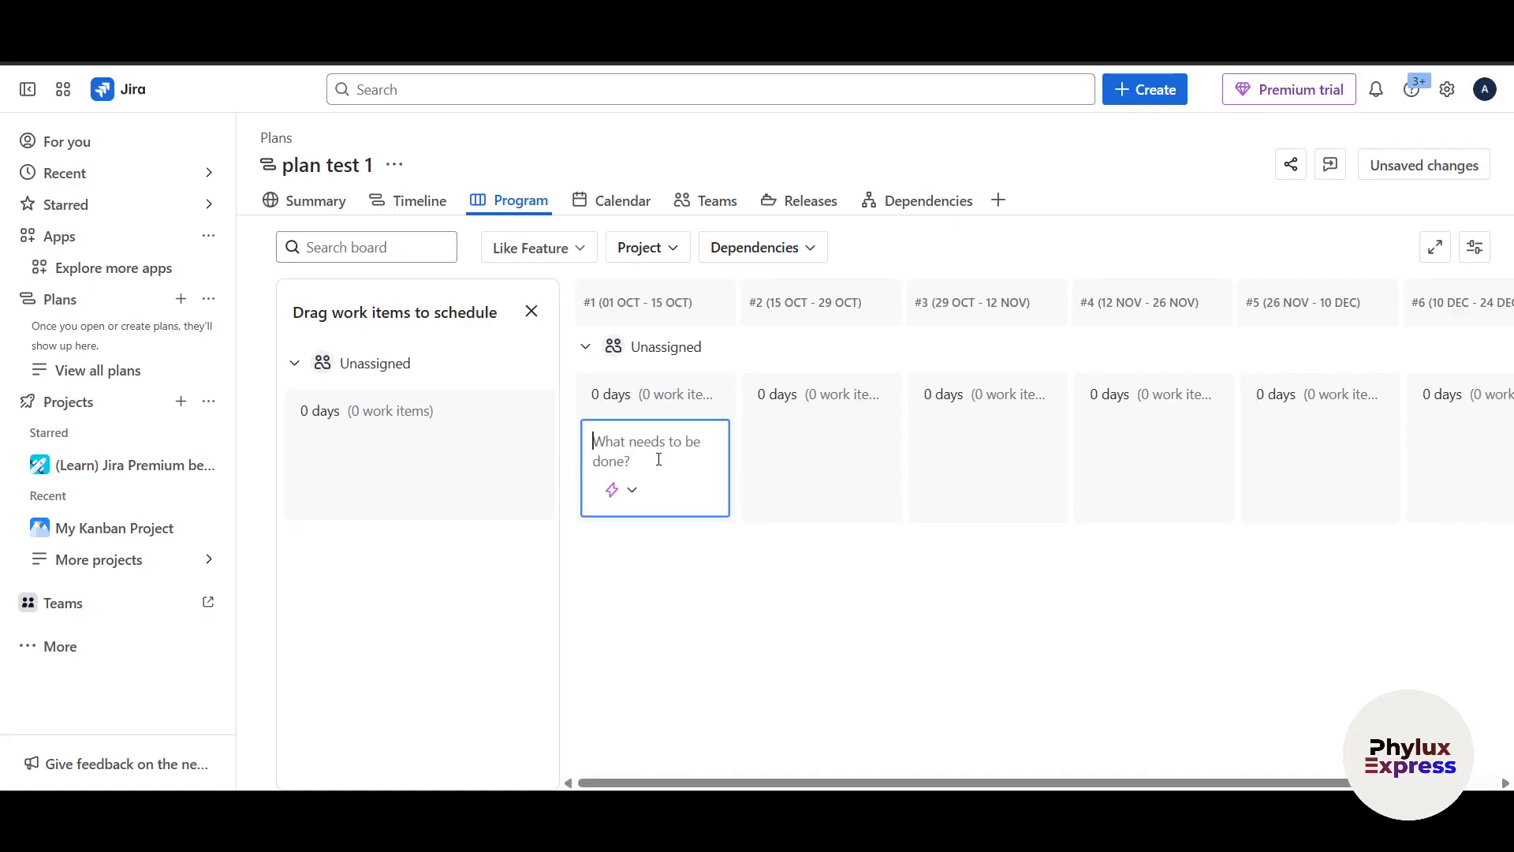
left_click(824, 591)
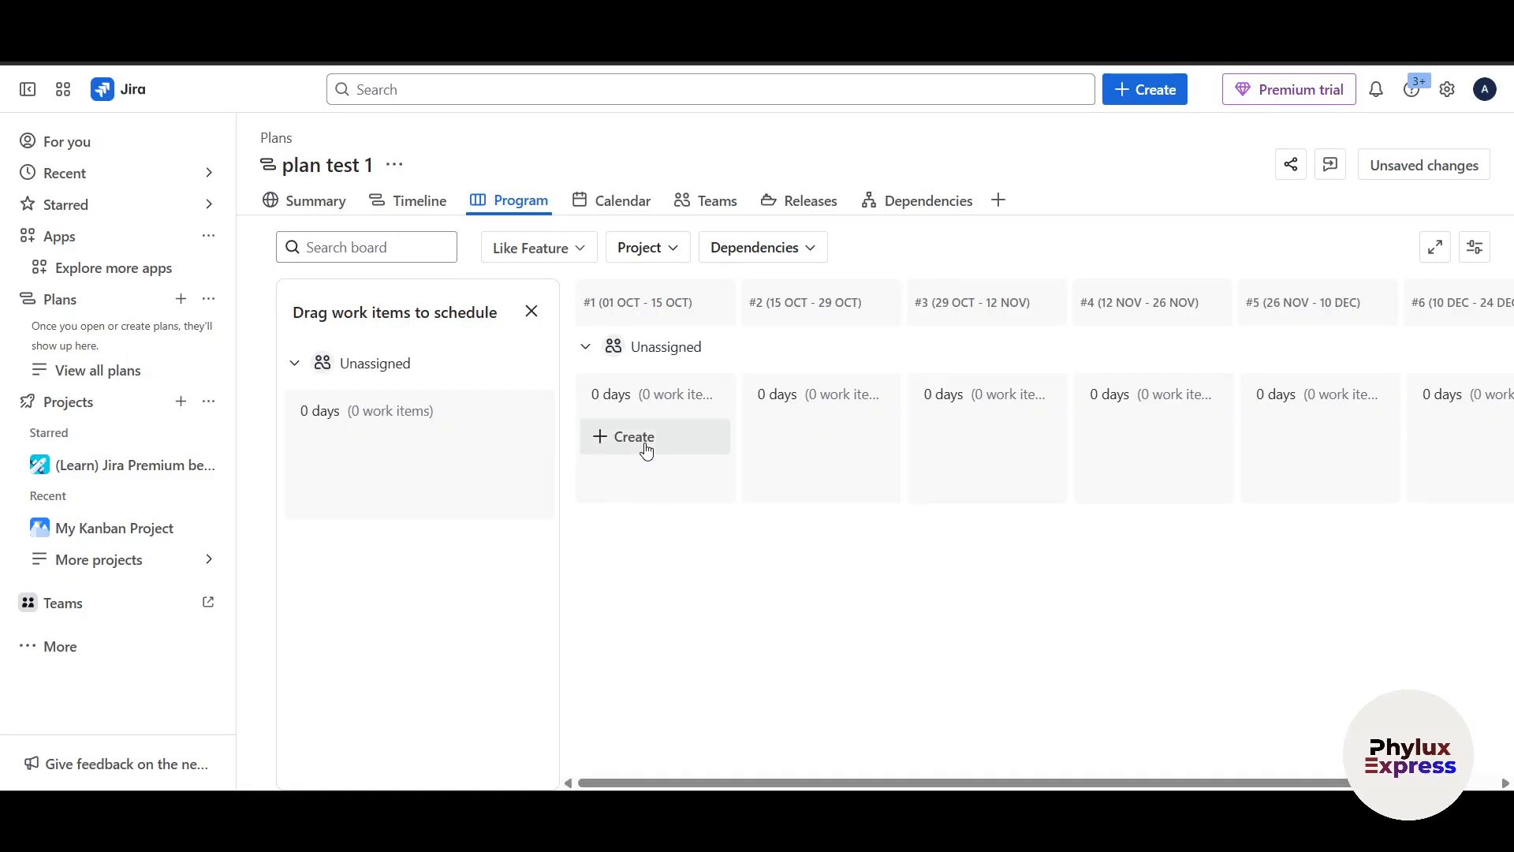
left_click(619, 439)
left_click(631, 489)
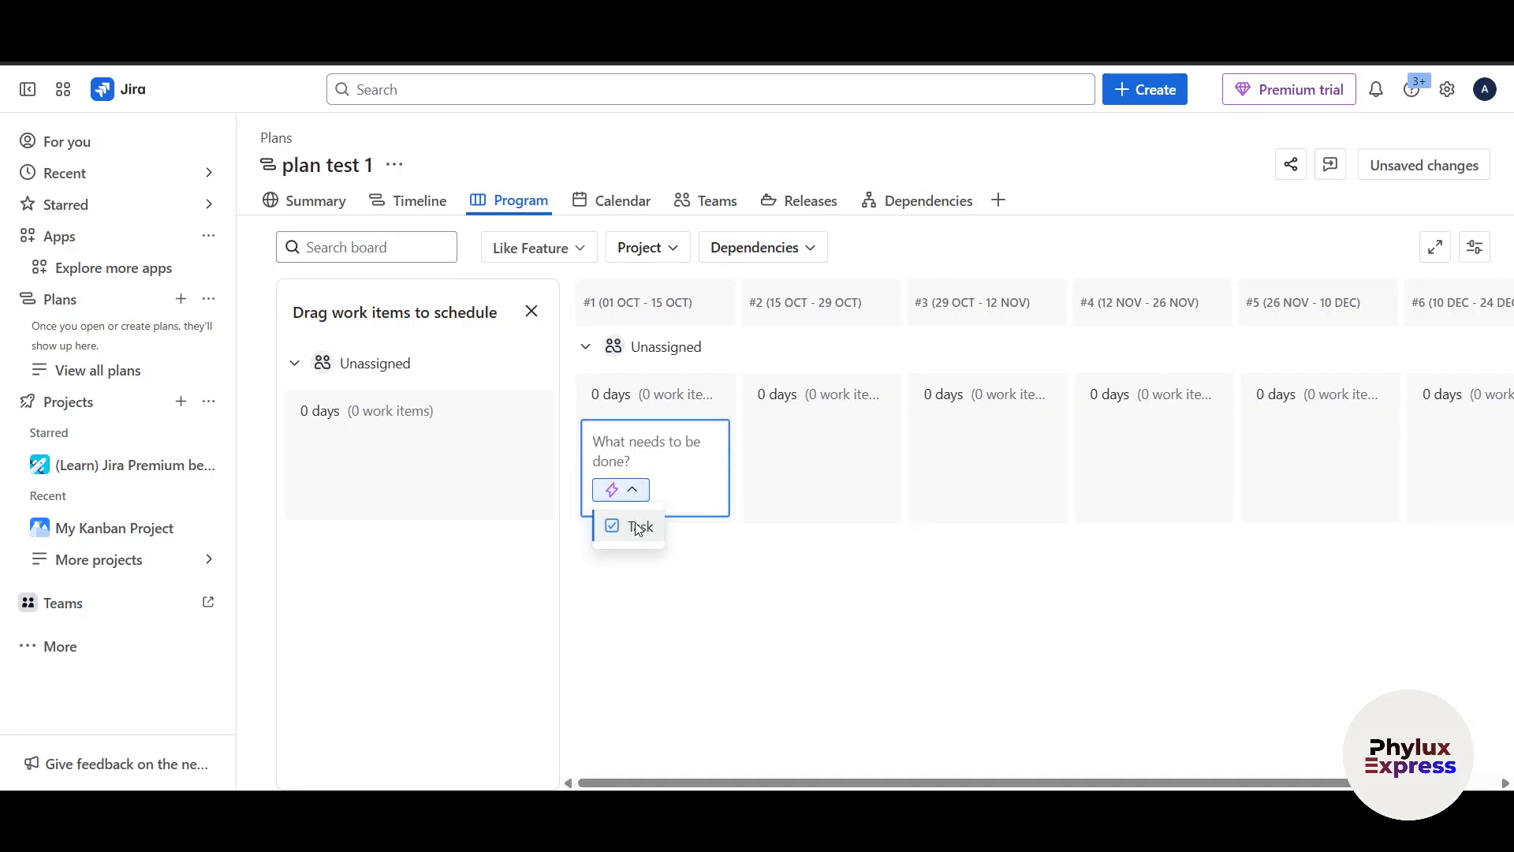
left_click(635, 524)
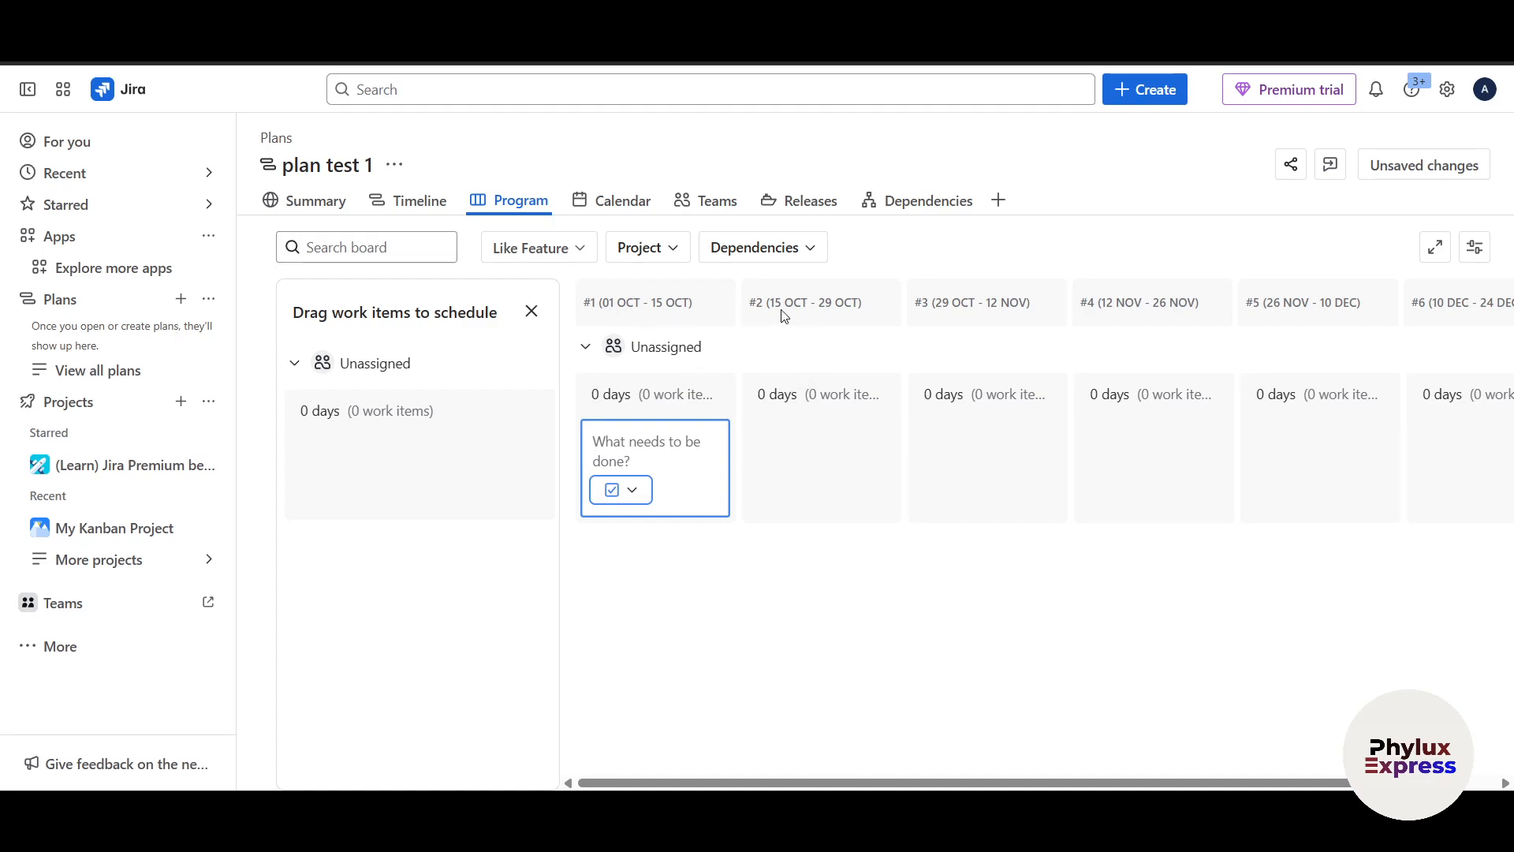
left_click(1436, 248)
left_click(1430, 202)
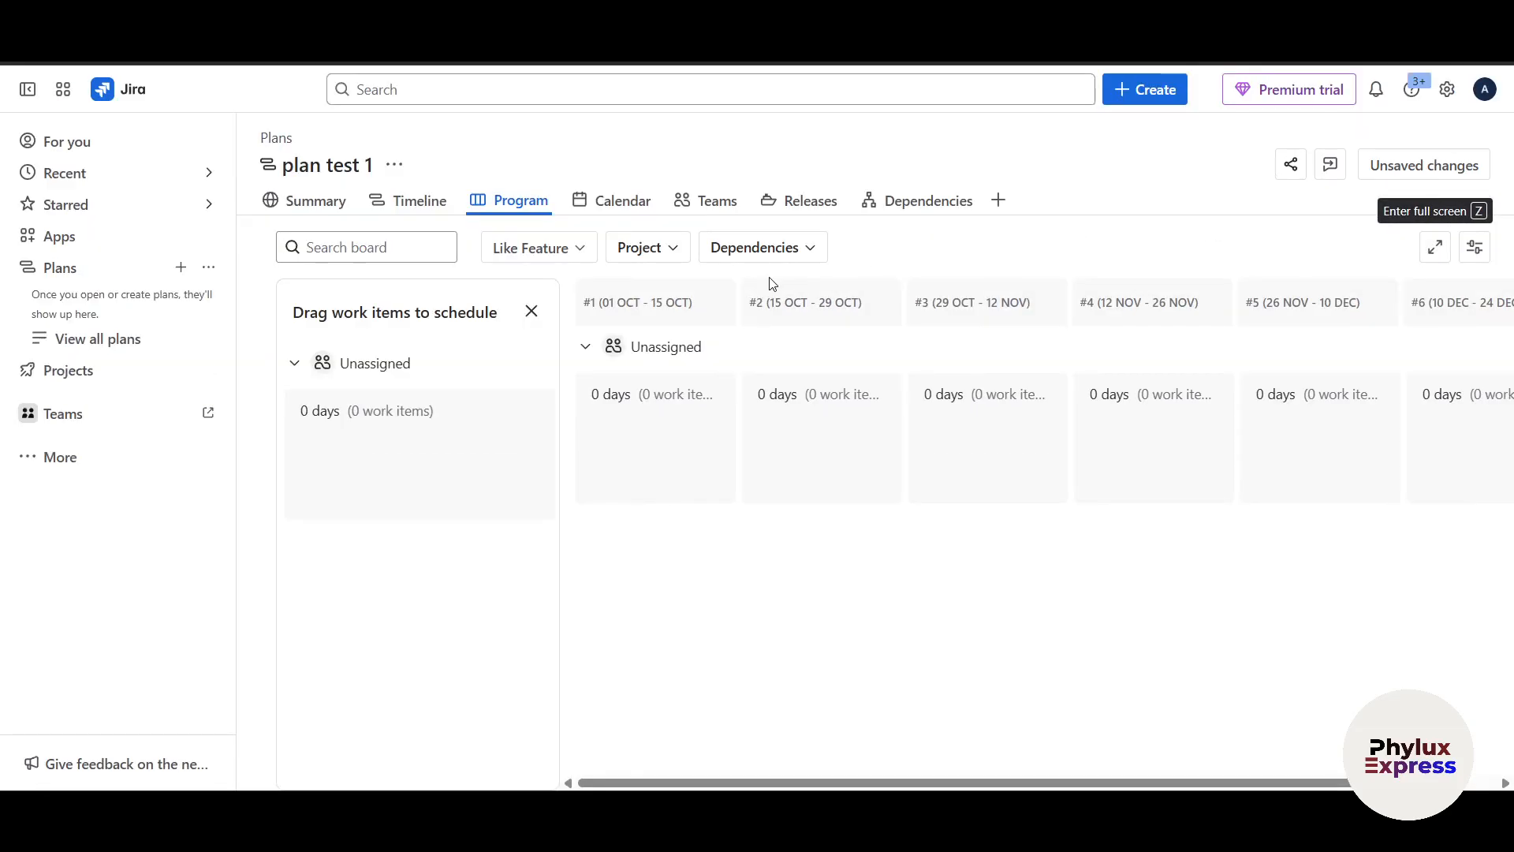
- Review the plan's Calendar view and return to its Timeline view
left_click(613, 207)
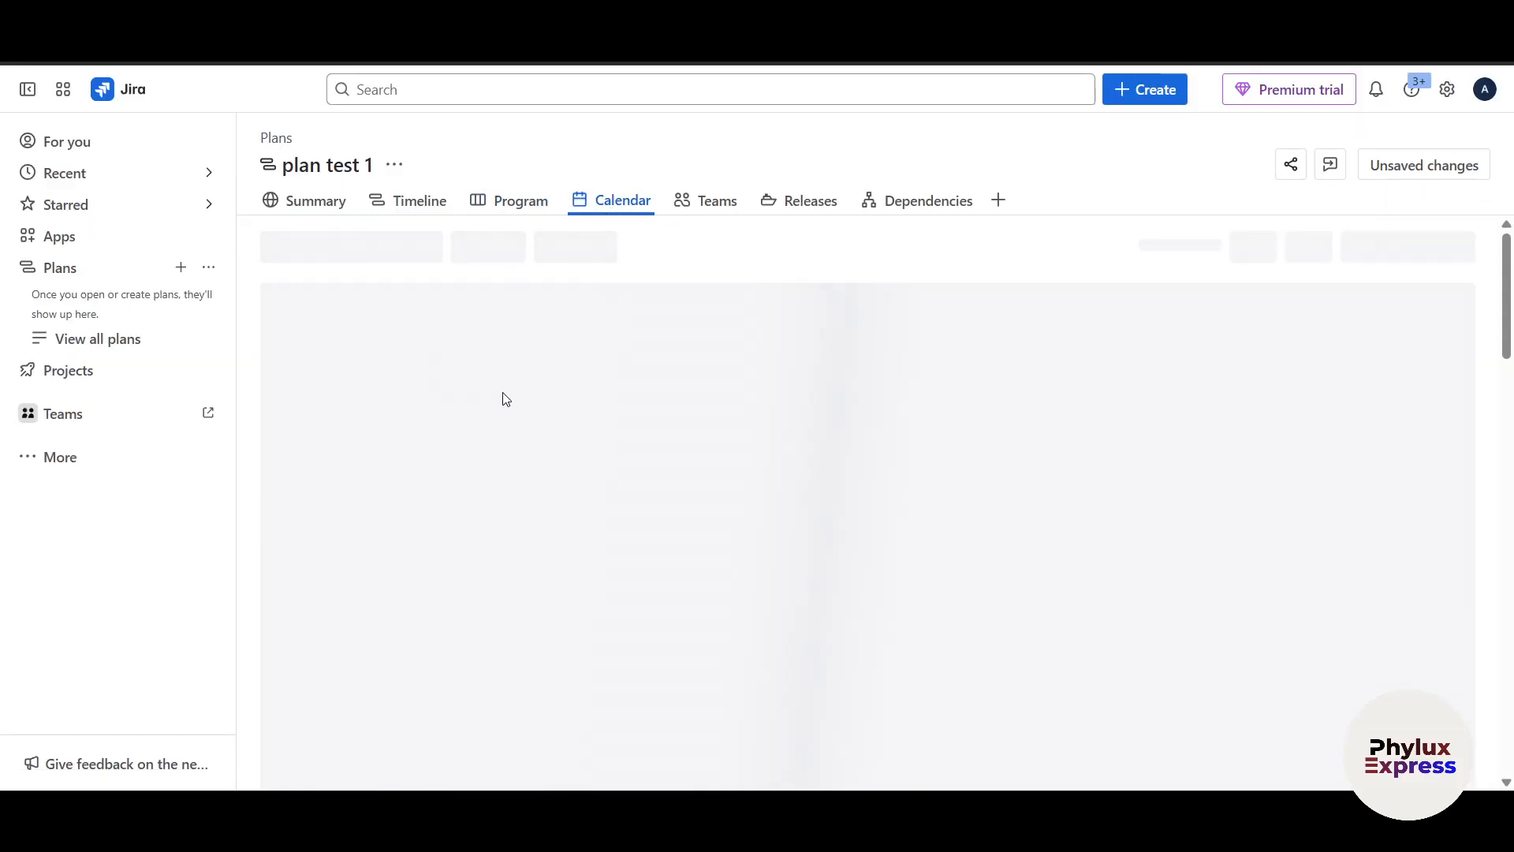
scroll(818, 612, "down", 2)
scroll(710, 473, "up", 2)
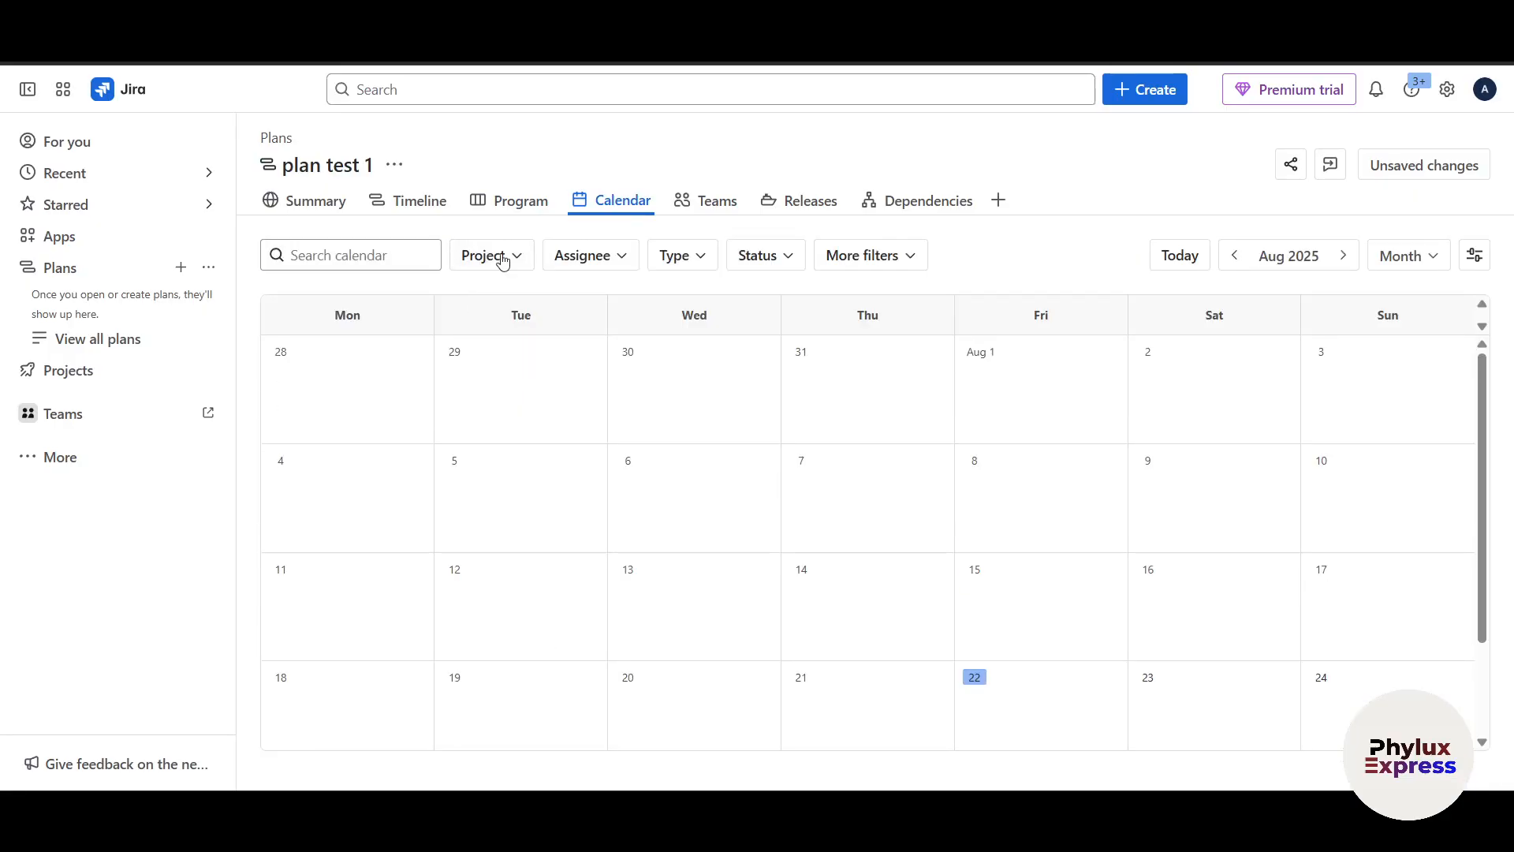
left_click(410, 204)
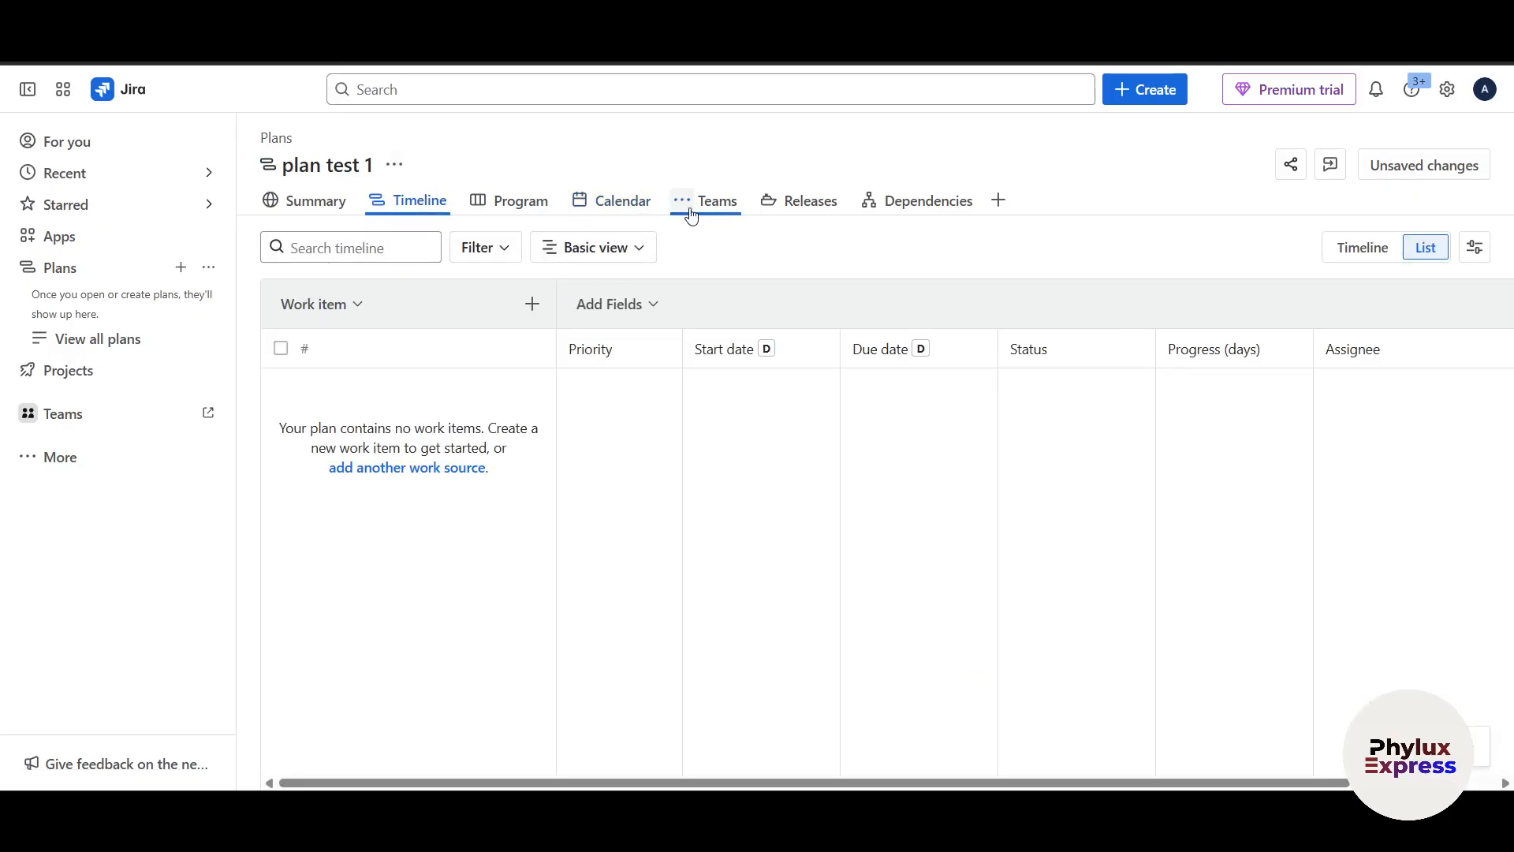
- In the plan's Teams view, examine the options for adding a team and cancel without adding one
left_click(692, 207)
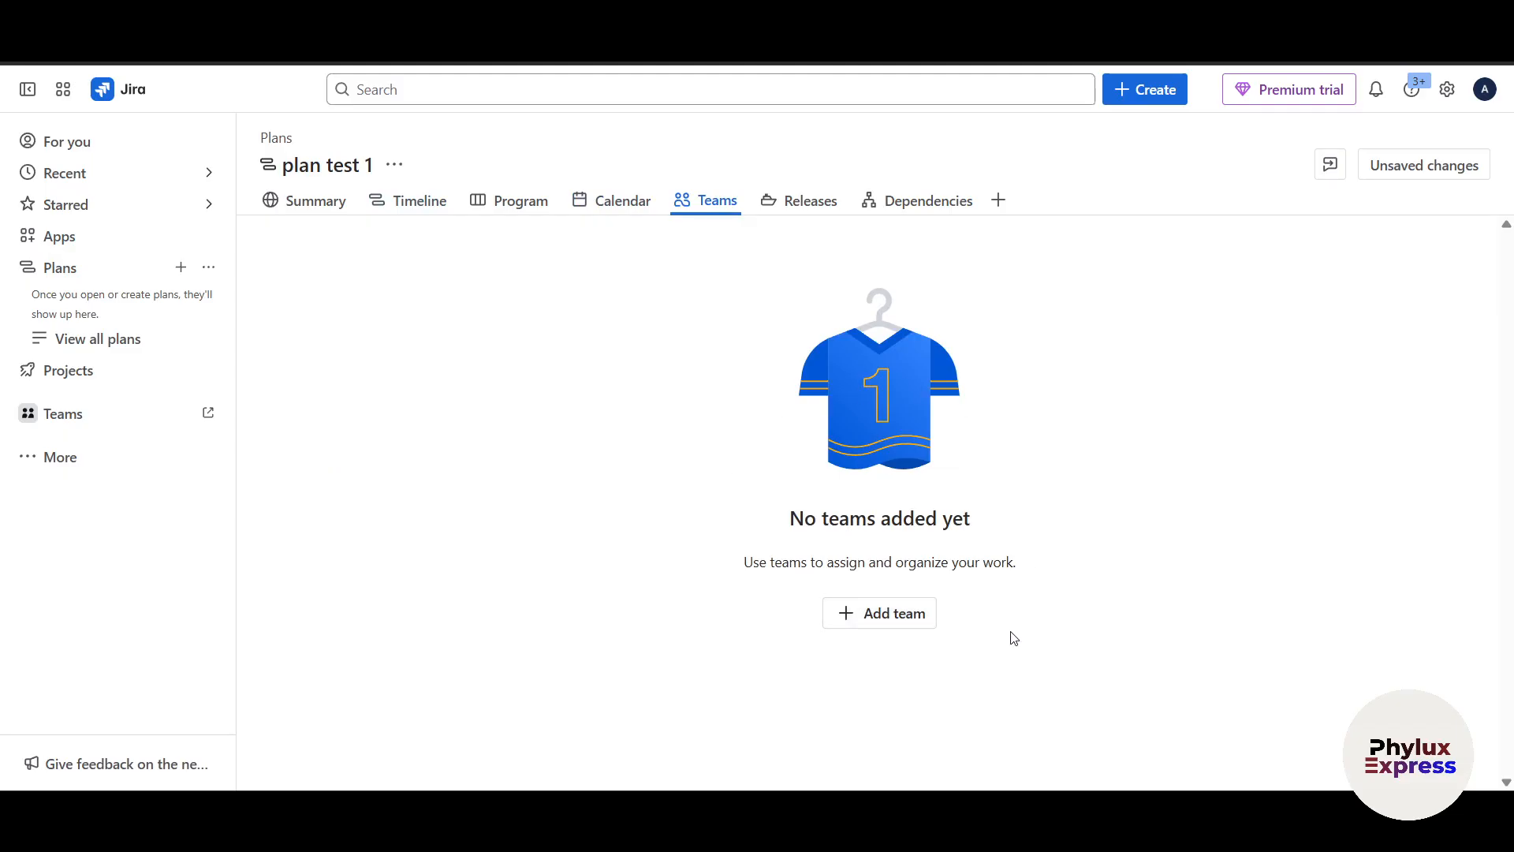
left_click(901, 625)
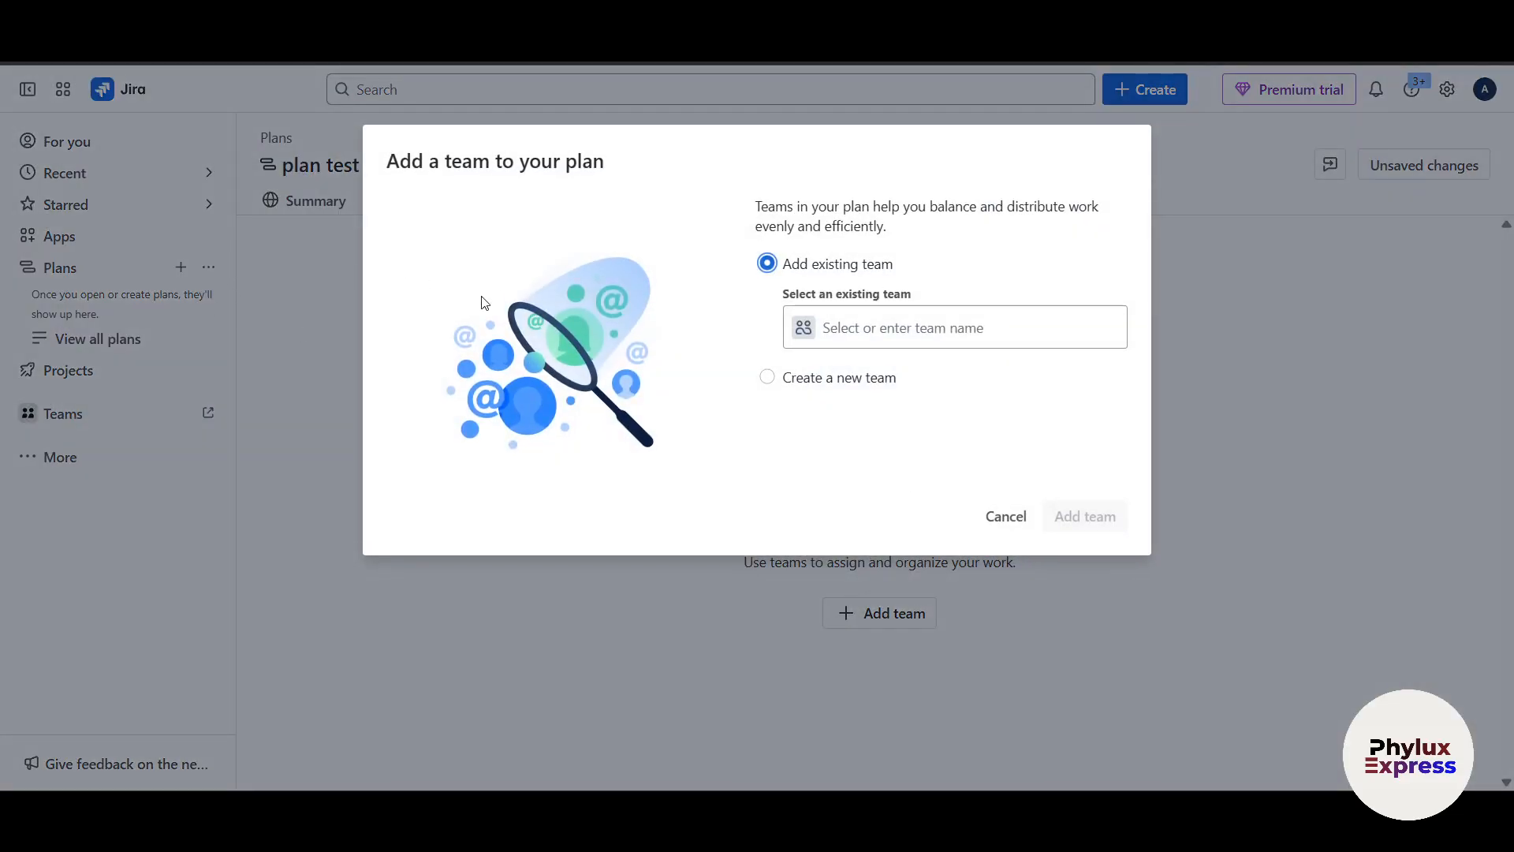
left_click(1004, 521)
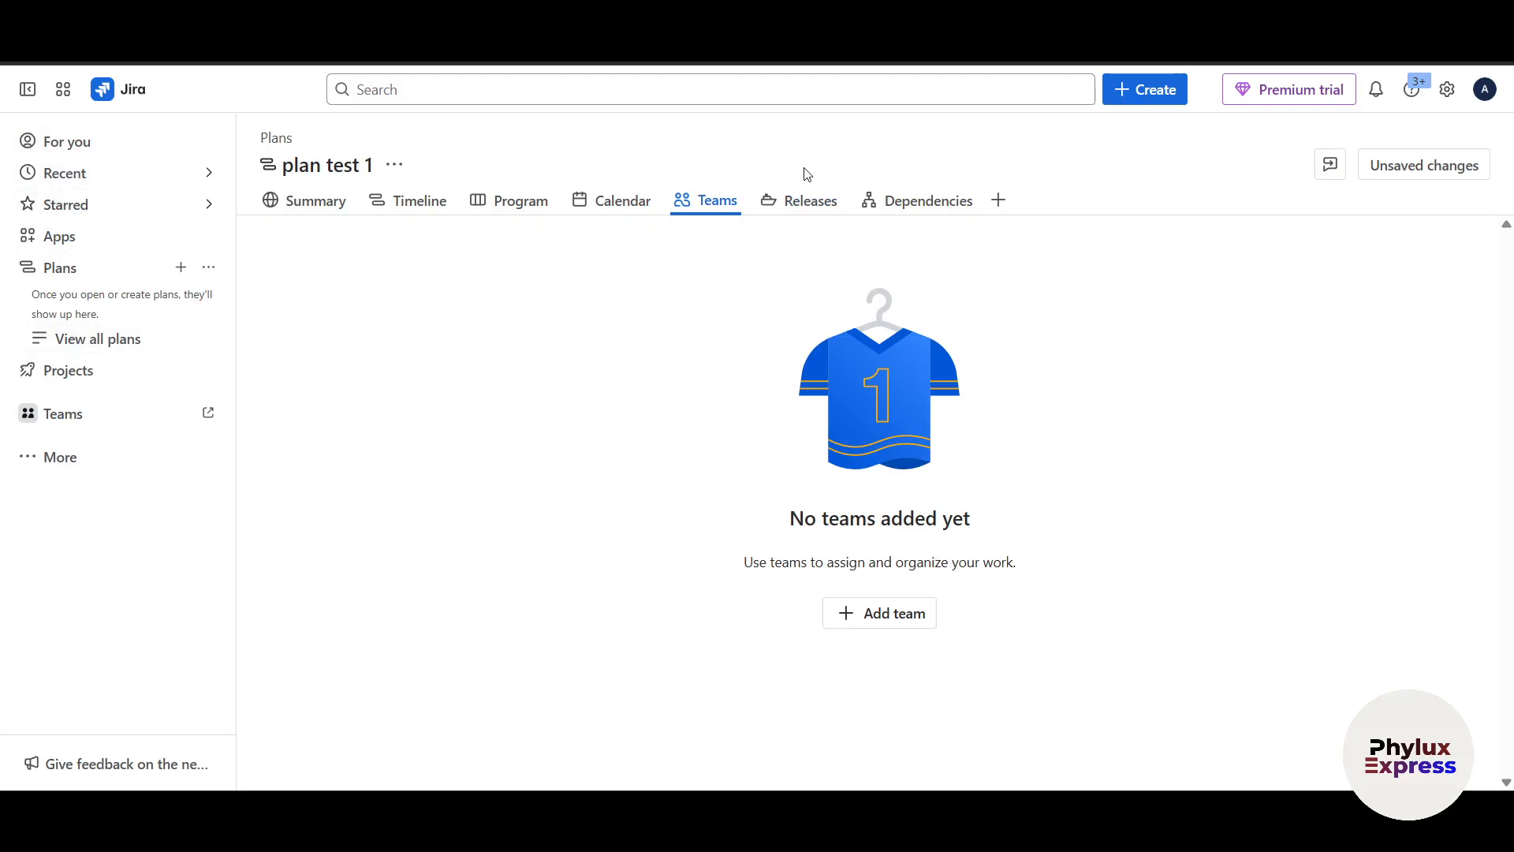
- Check the plan's Releases and Dependencies views, read the help article on the dependencies view, and close it
left_click(816, 221)
left_click(937, 213)
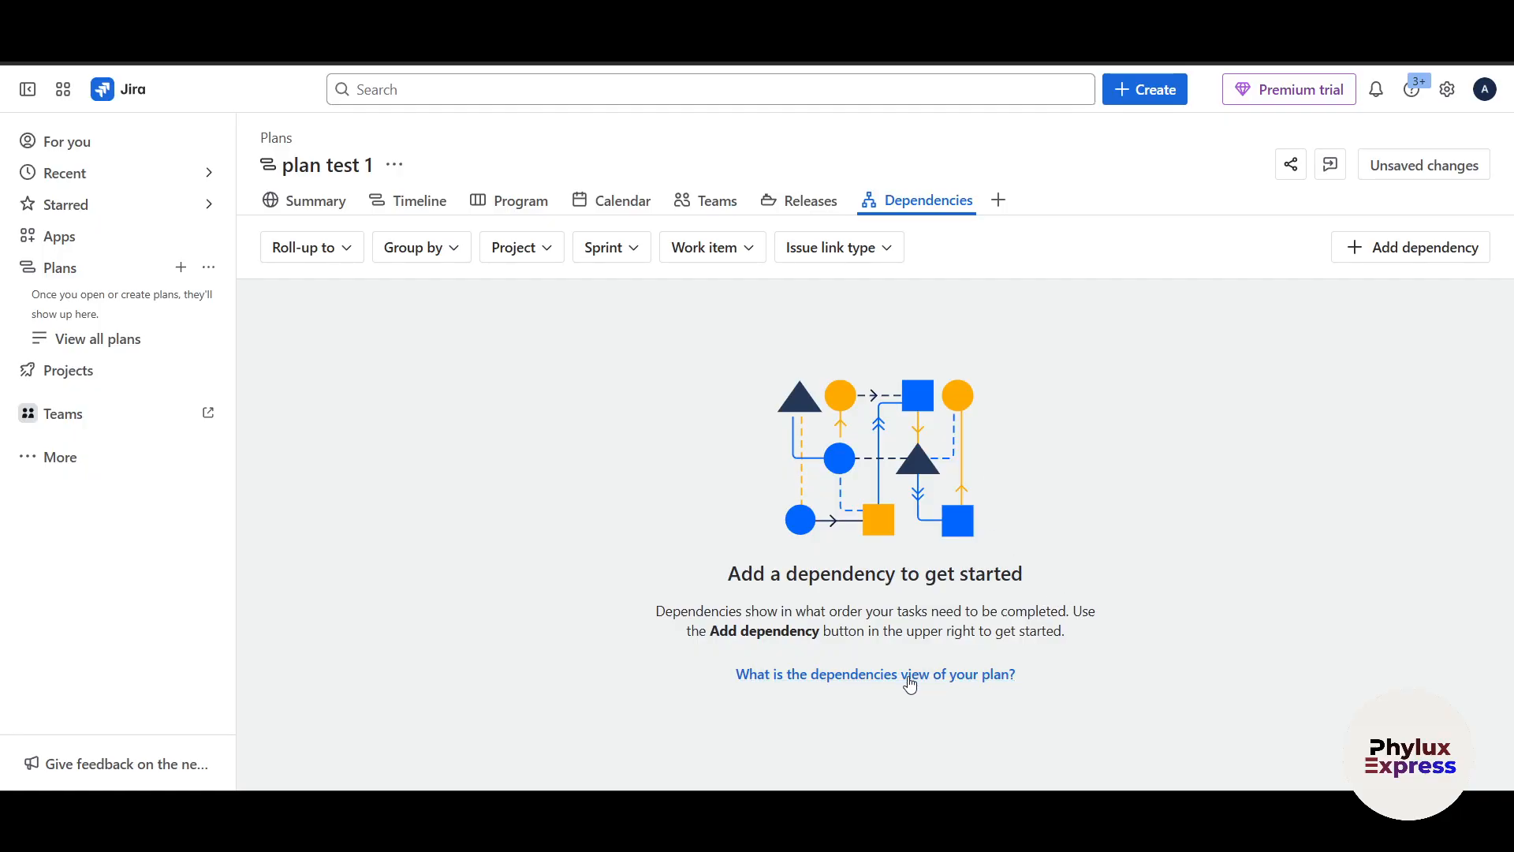
left_click(908, 675)
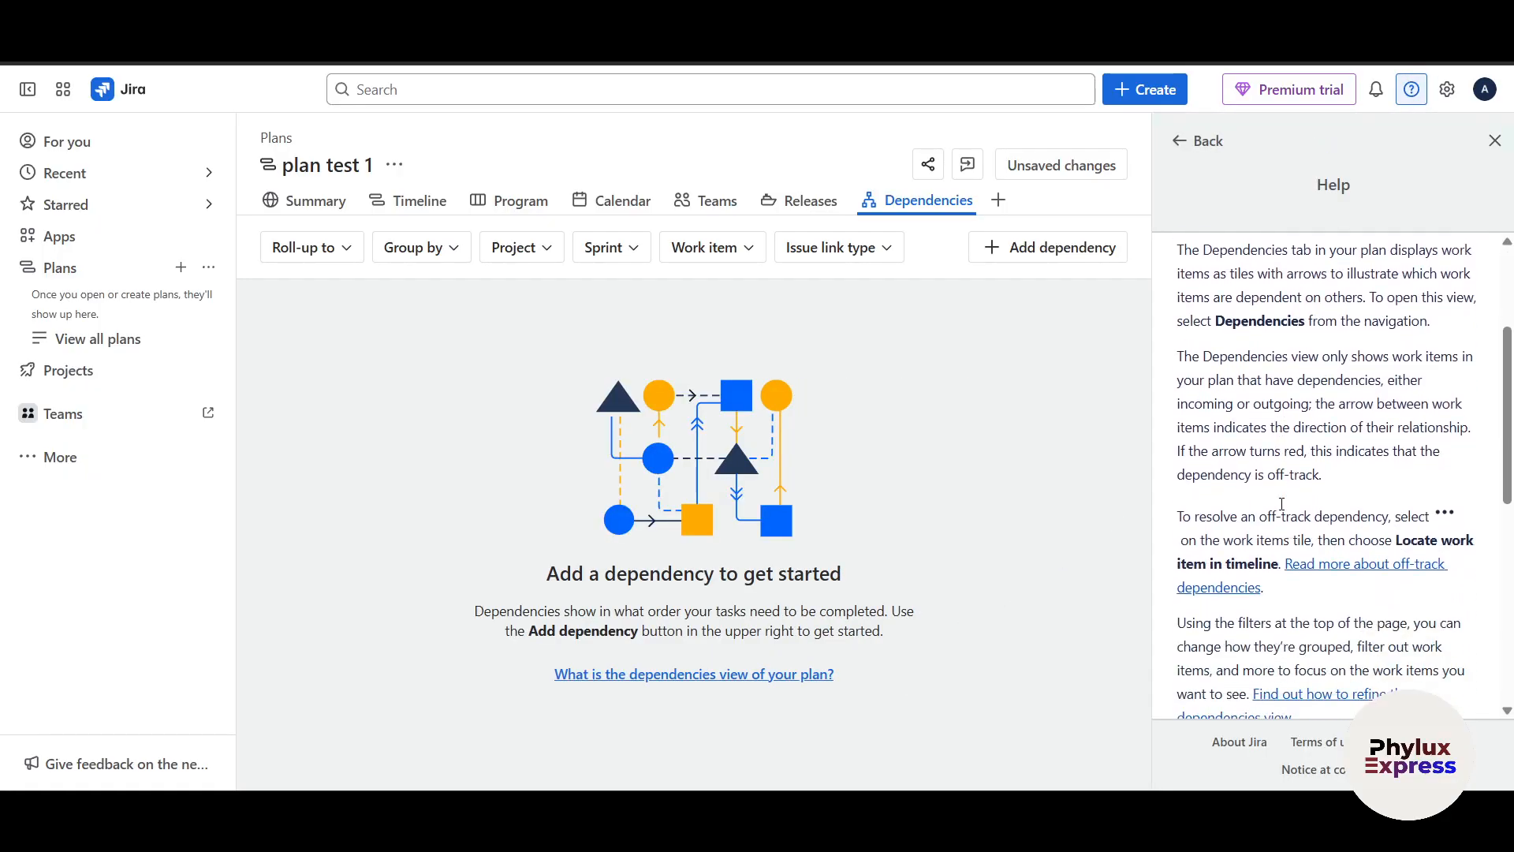
left_click(1493, 142)
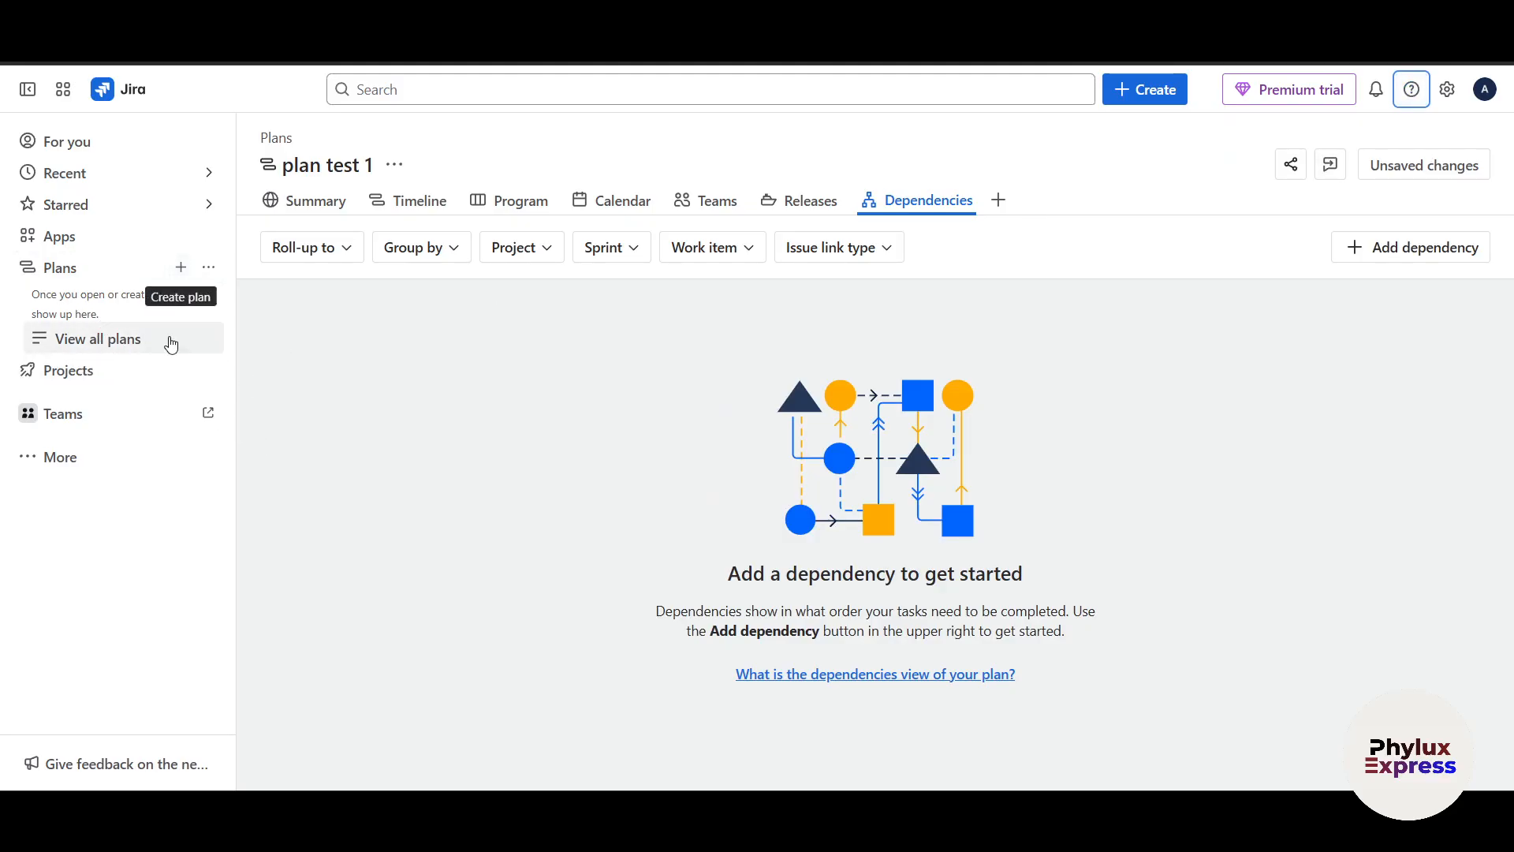
- Expand the projects list, visit the For you page, and start creating a new project
left_click(101, 372)
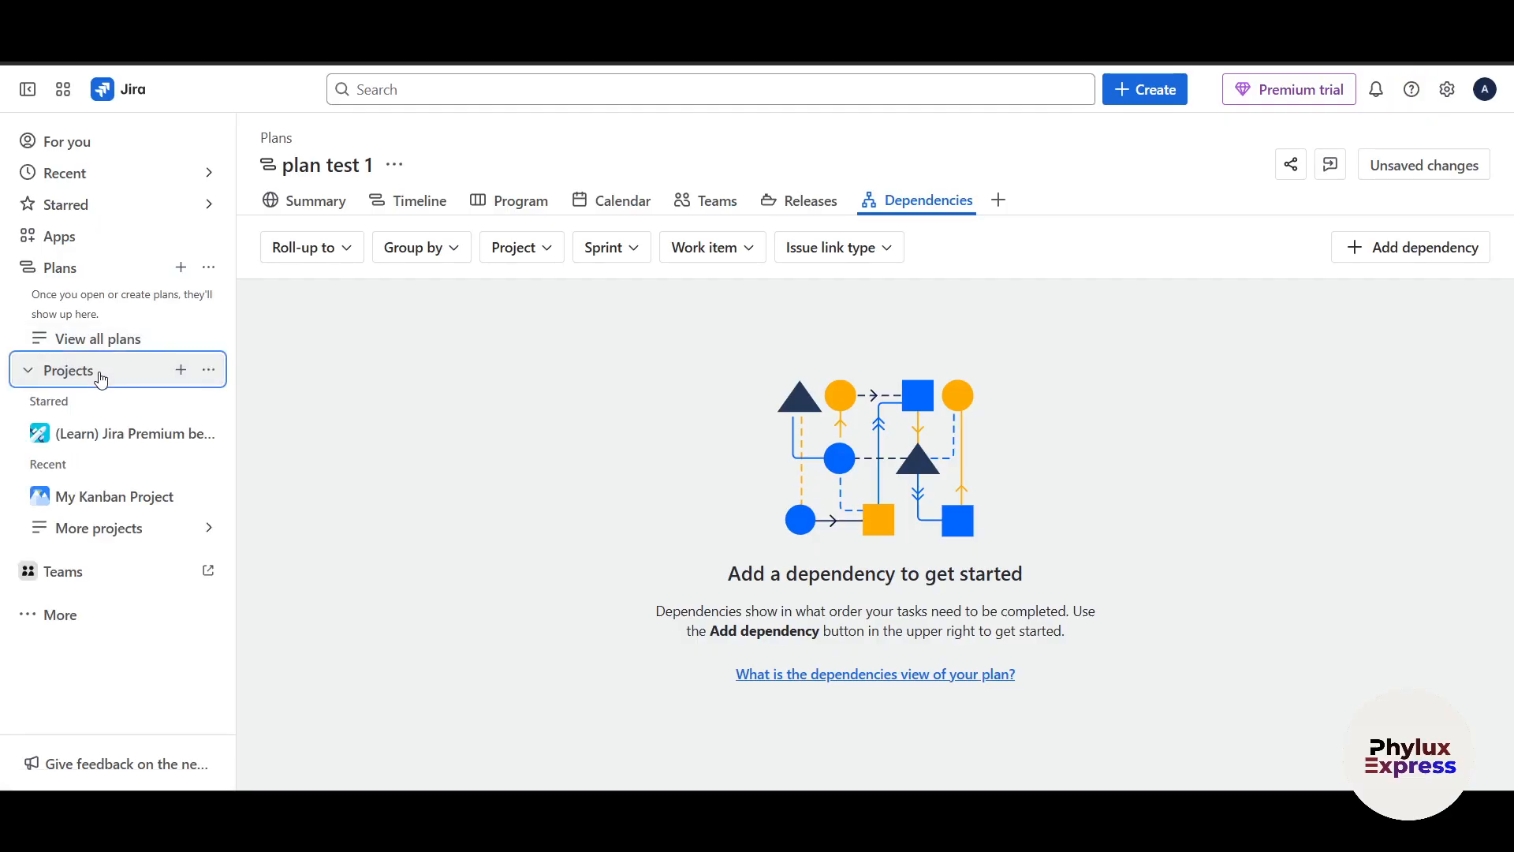
left_click(92, 150)
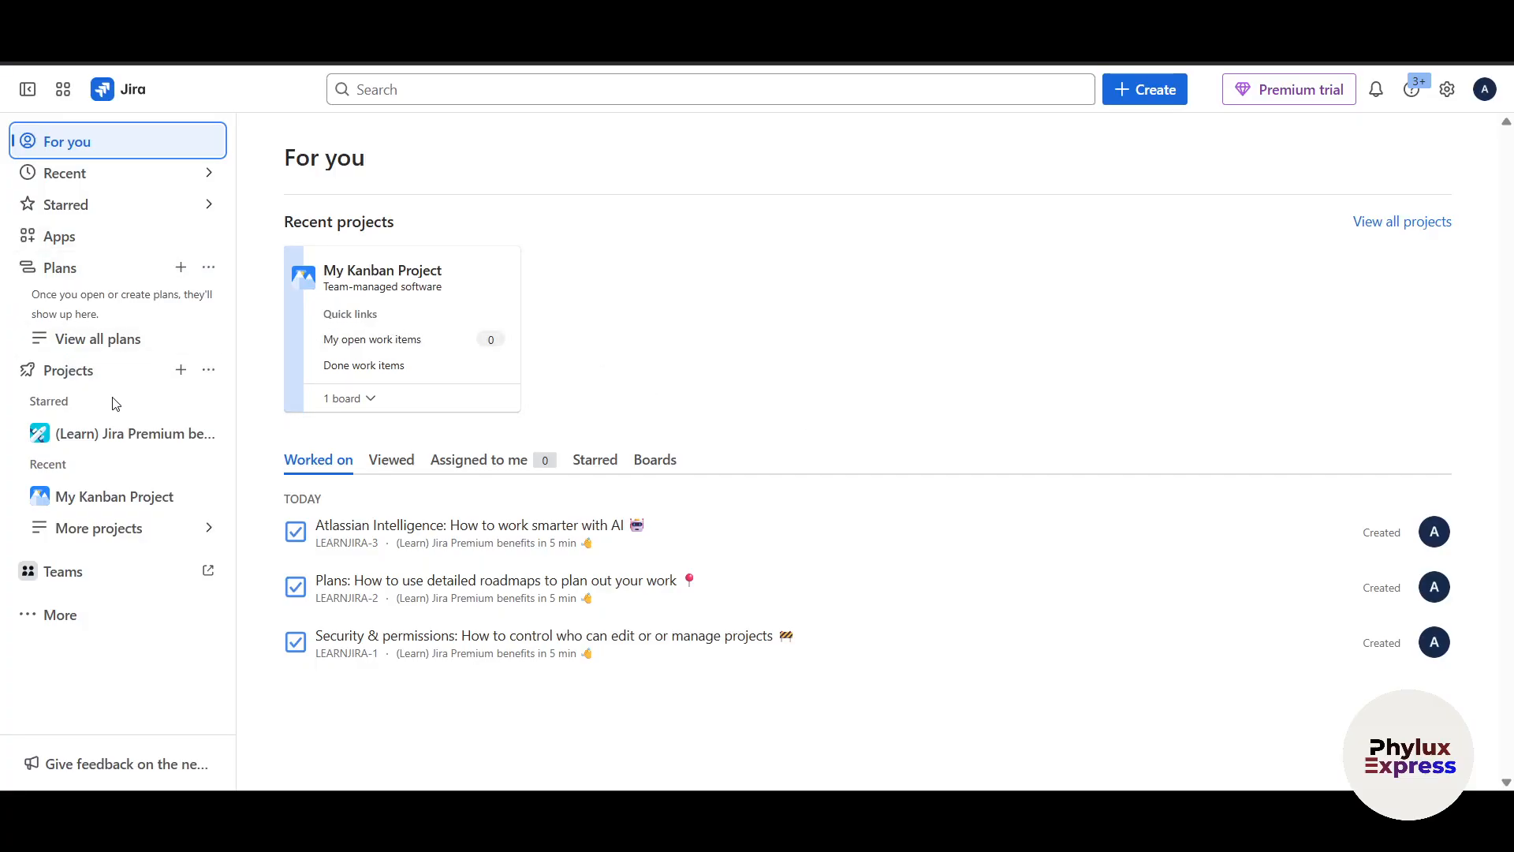
left_click(184, 371)
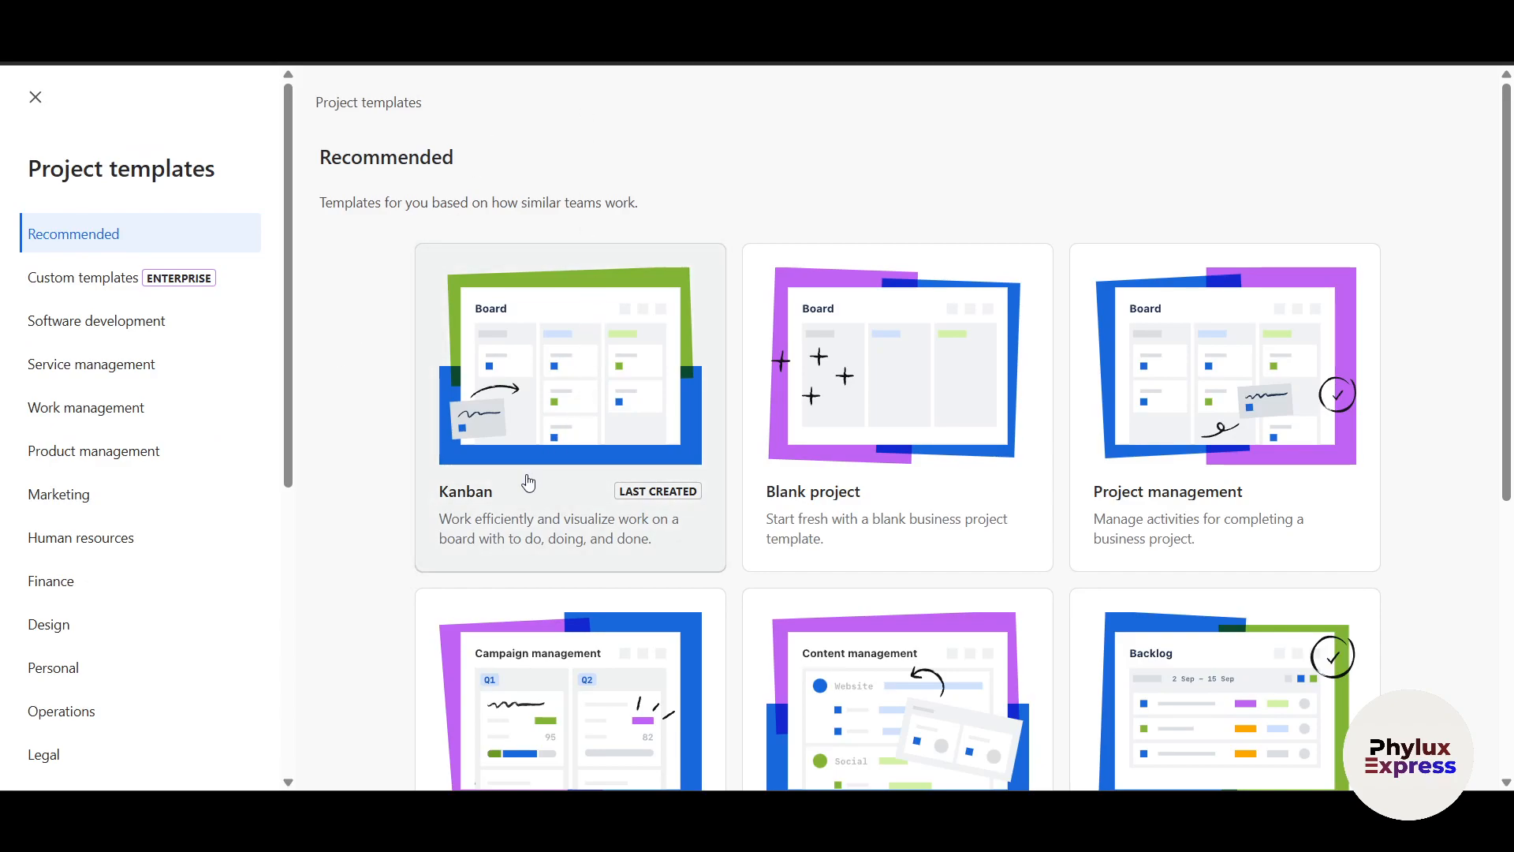
- Examine the recommended project templates, including Kanban, Project management and Scrum
scroll(392, 527, "down", 2)
scroll(466, 330, "up", 2)
scroll(1437, 518, "down", 2)
scroll(1458, 496, "up", 2)
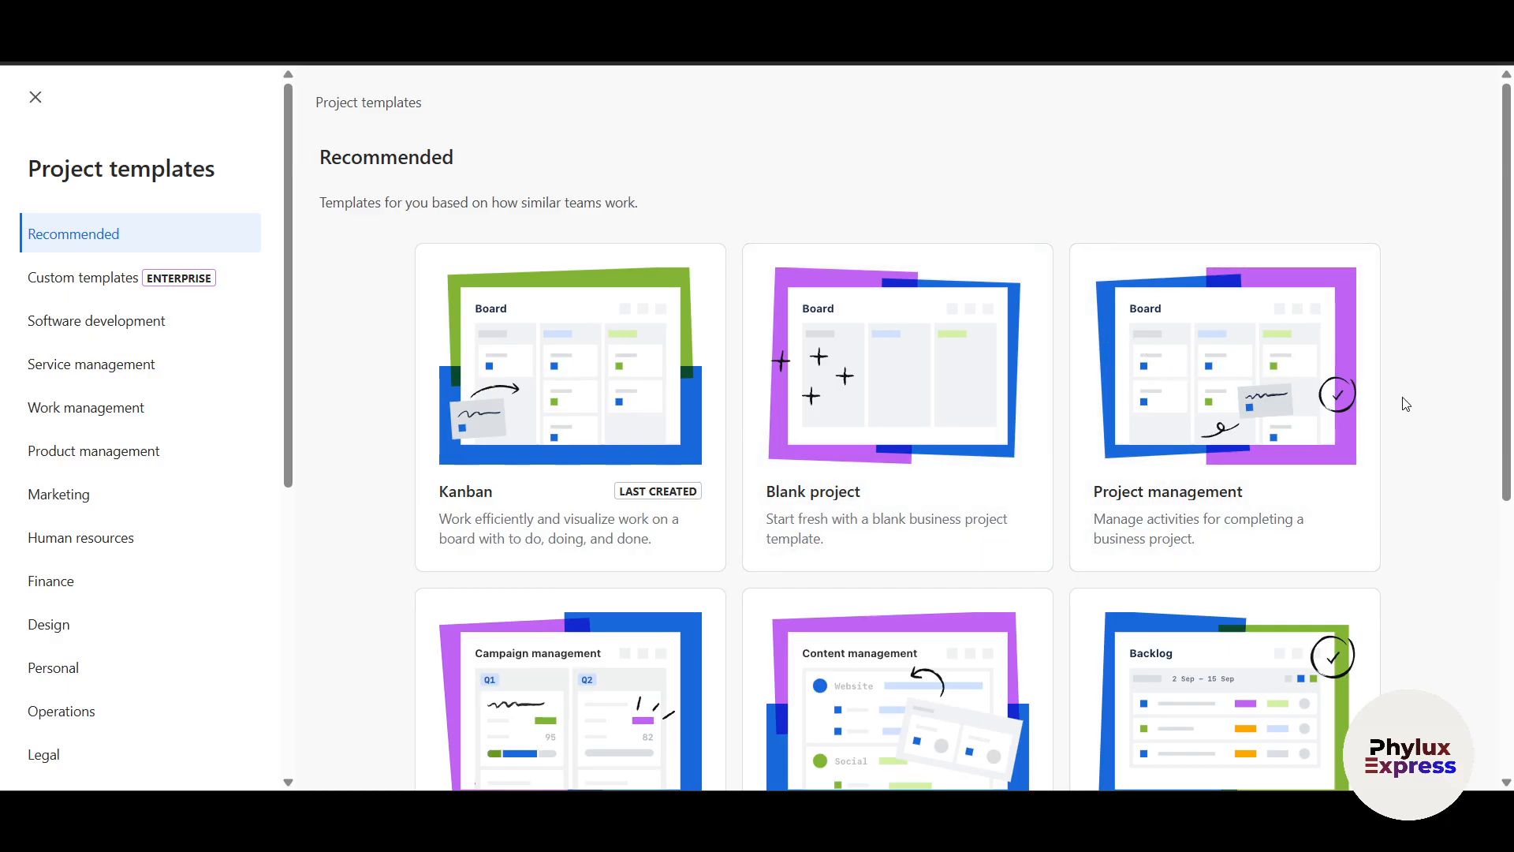
scroll(1407, 404, "down", 2)
scroll(1219, 434, "up", 2)
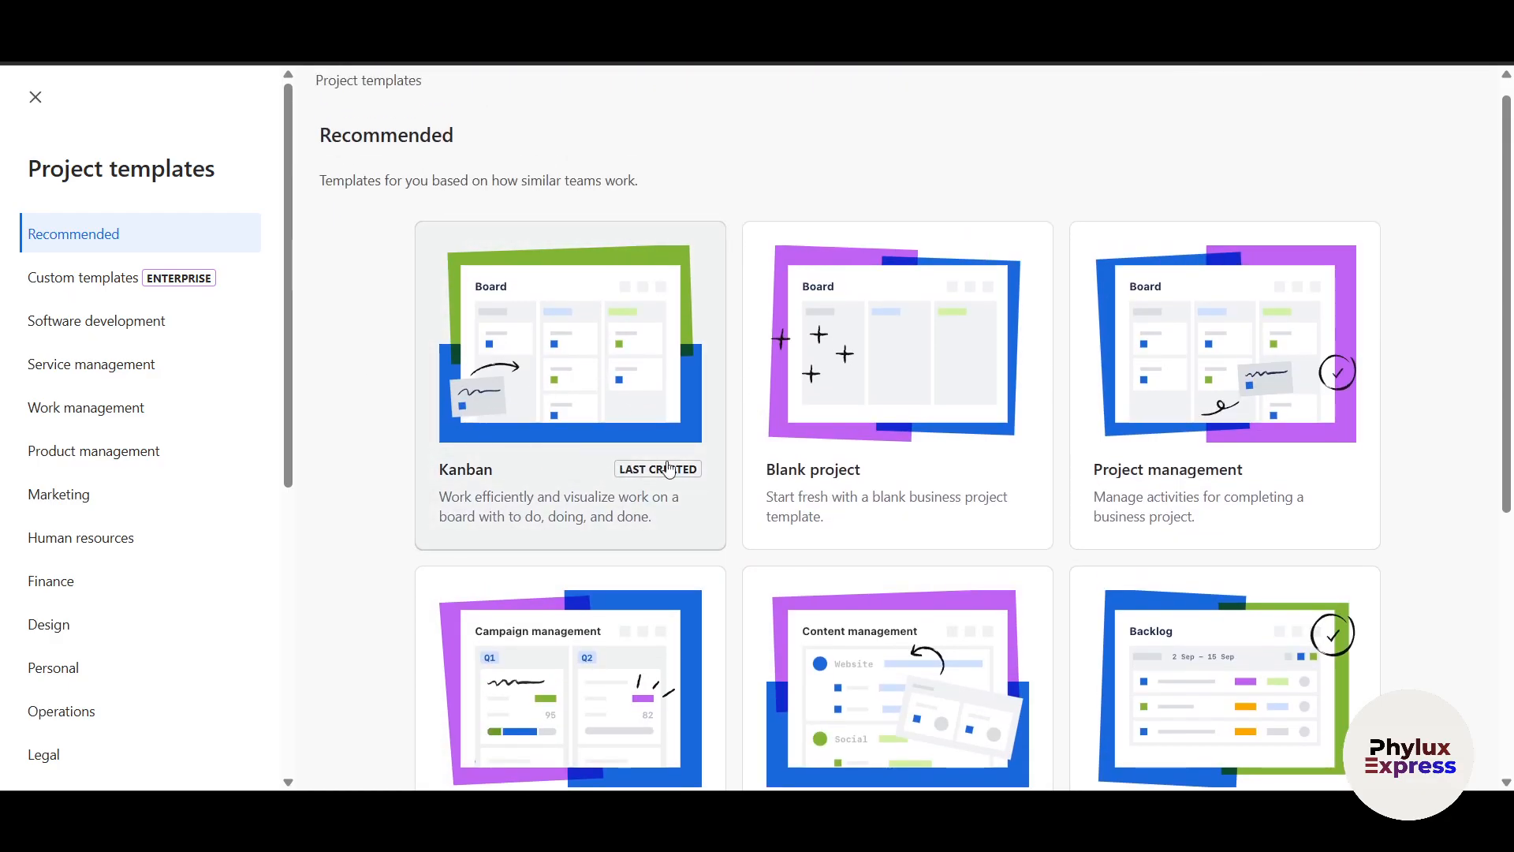
scroll(1167, 473, "down", 1)
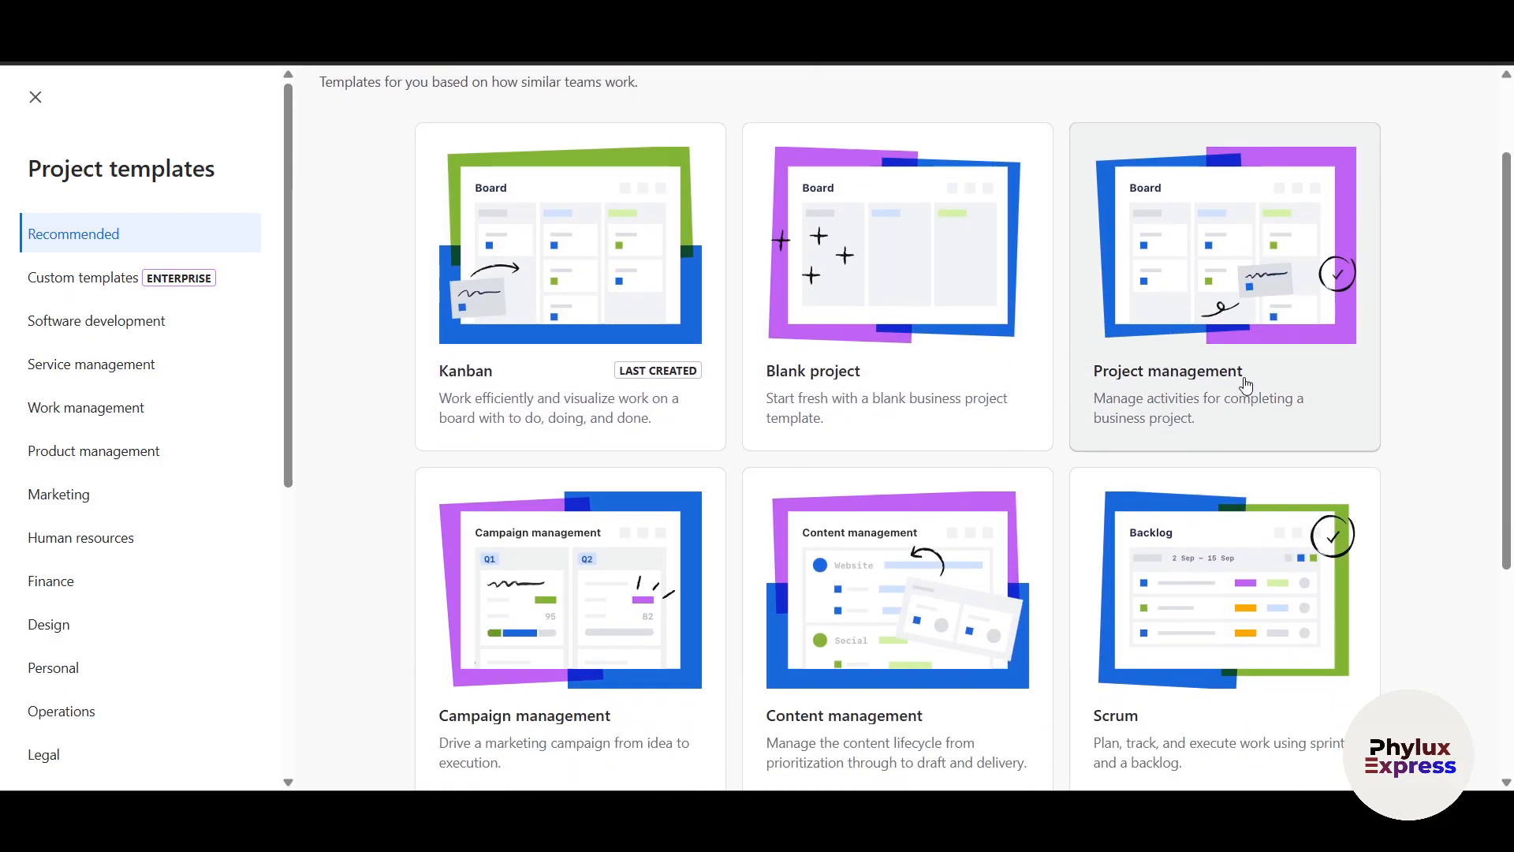
scroll(1051, 654, "down", 2)
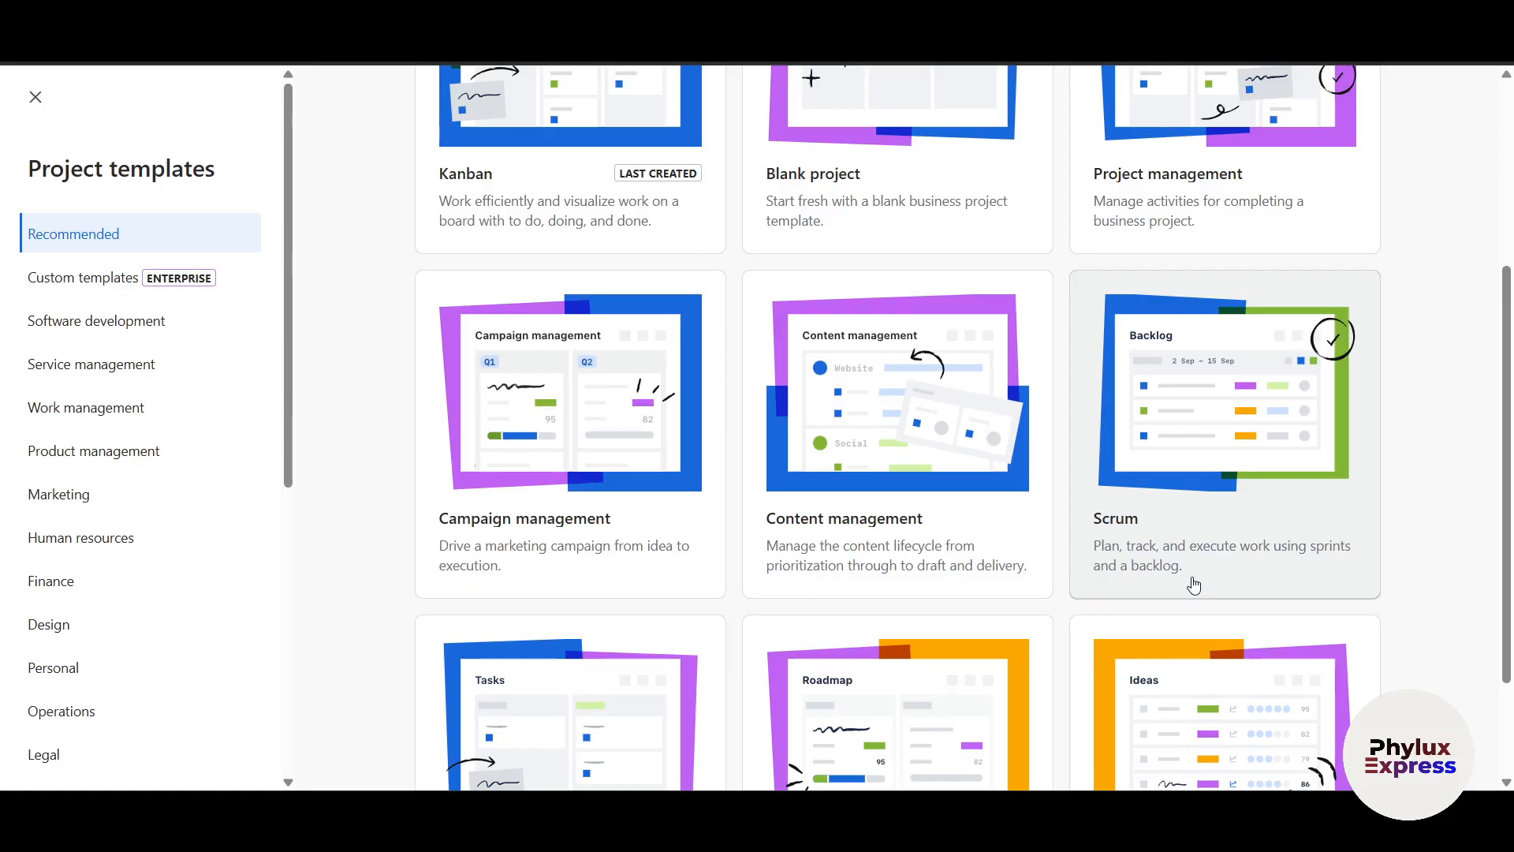
- Choose the Kanban template from the recommended templates for the new project
scroll(338, 456, "up", 4)
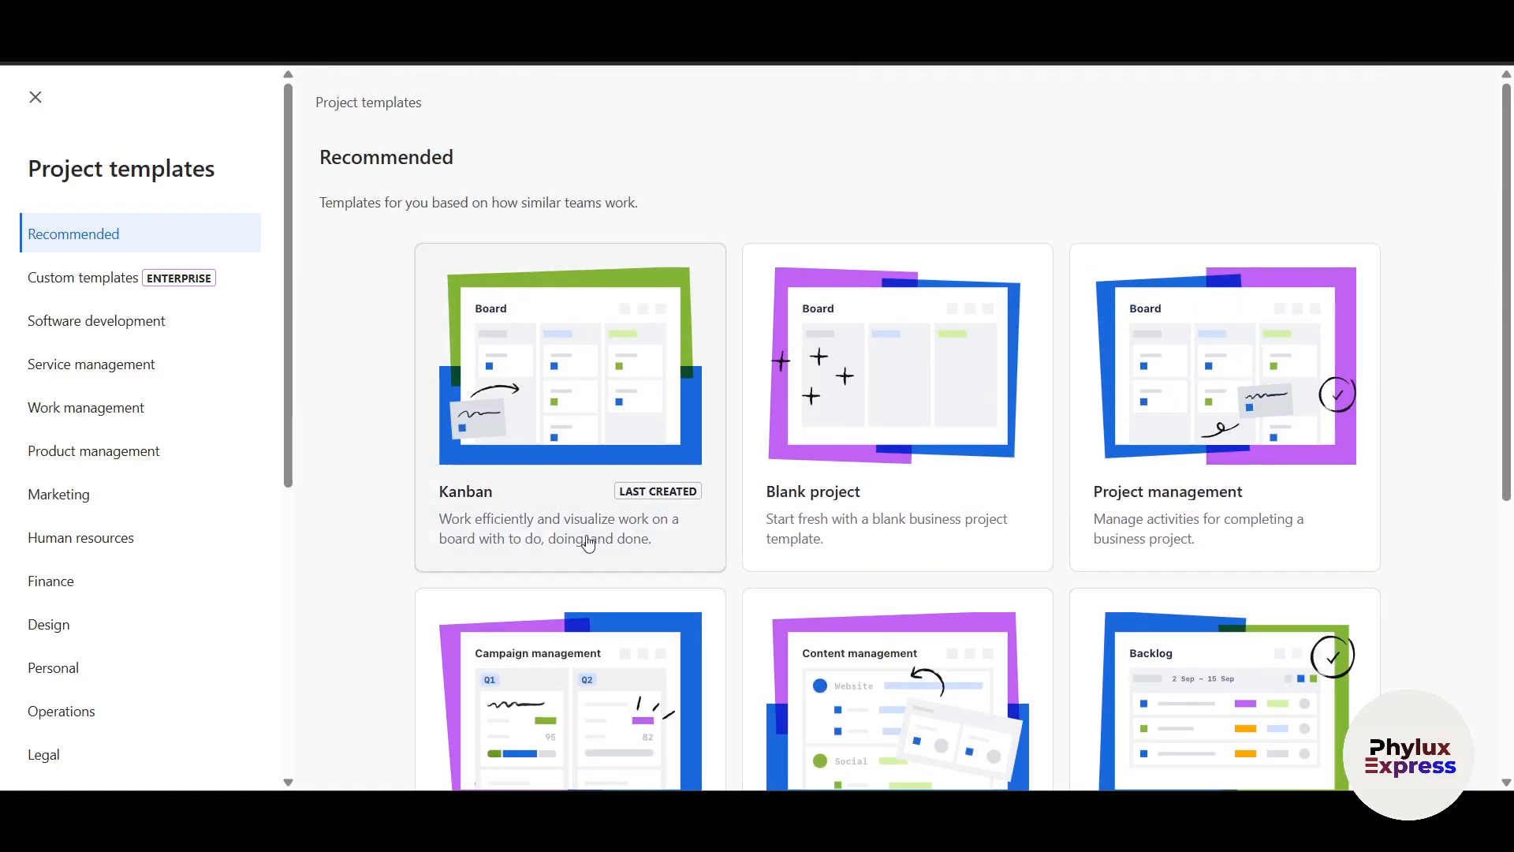
scroll(643, 577, "down", 3)
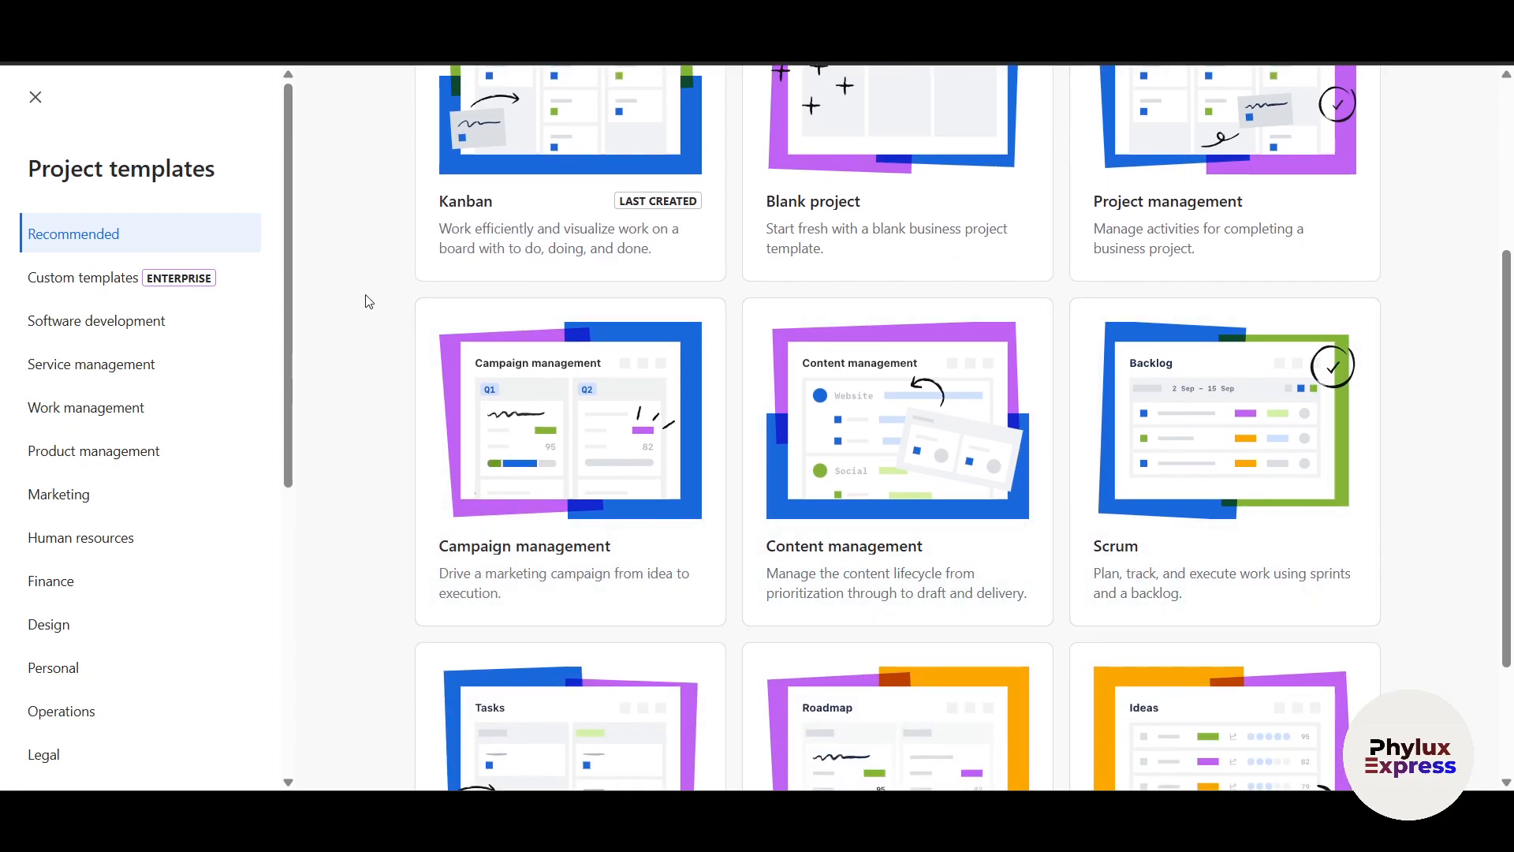
scroll(367, 302, "up", 3)
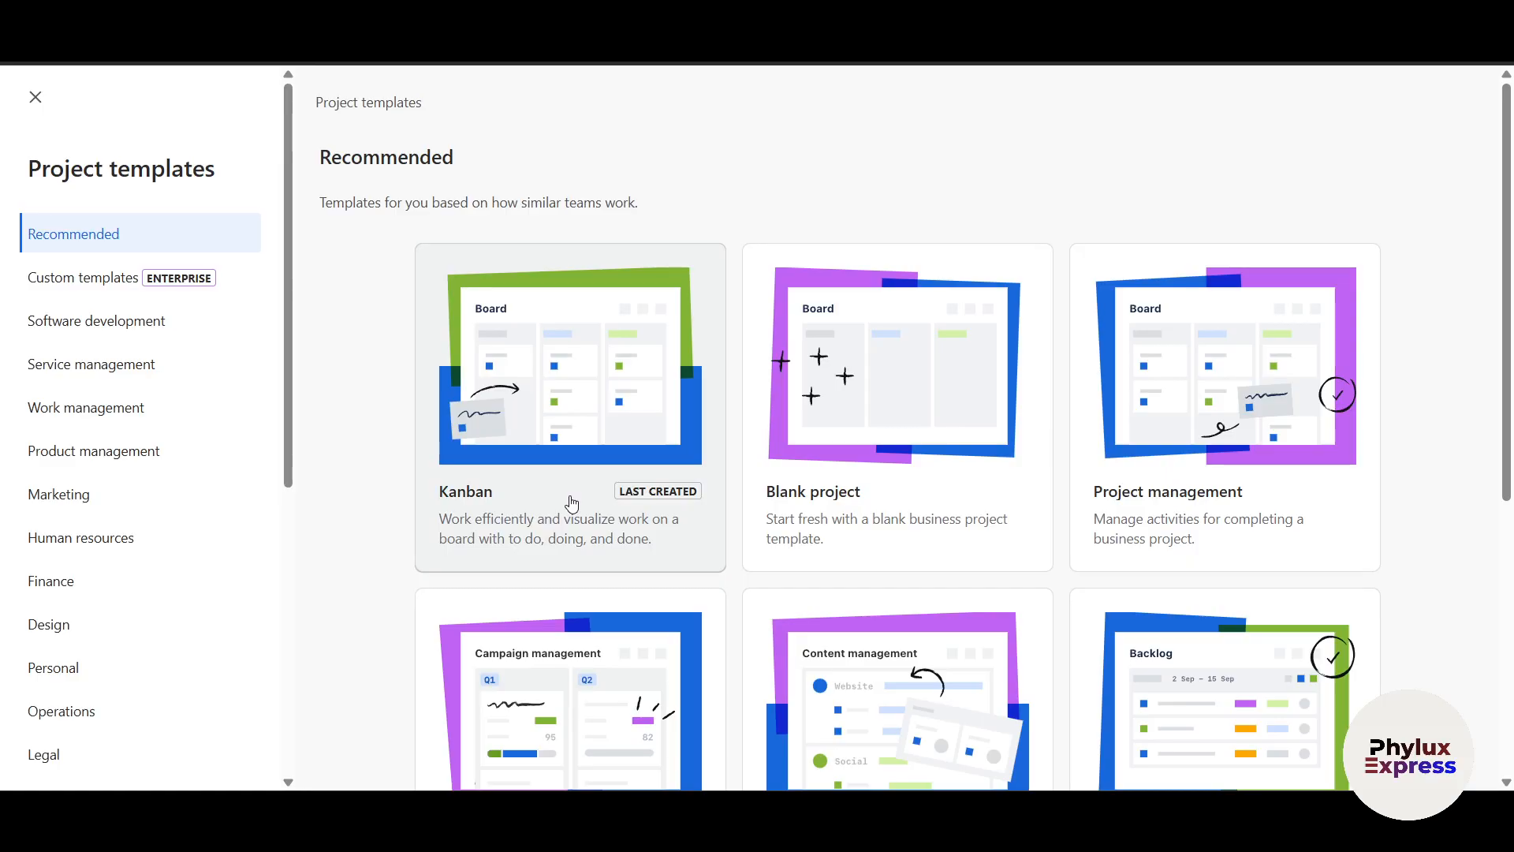
scroll(572, 504, "down", 1)
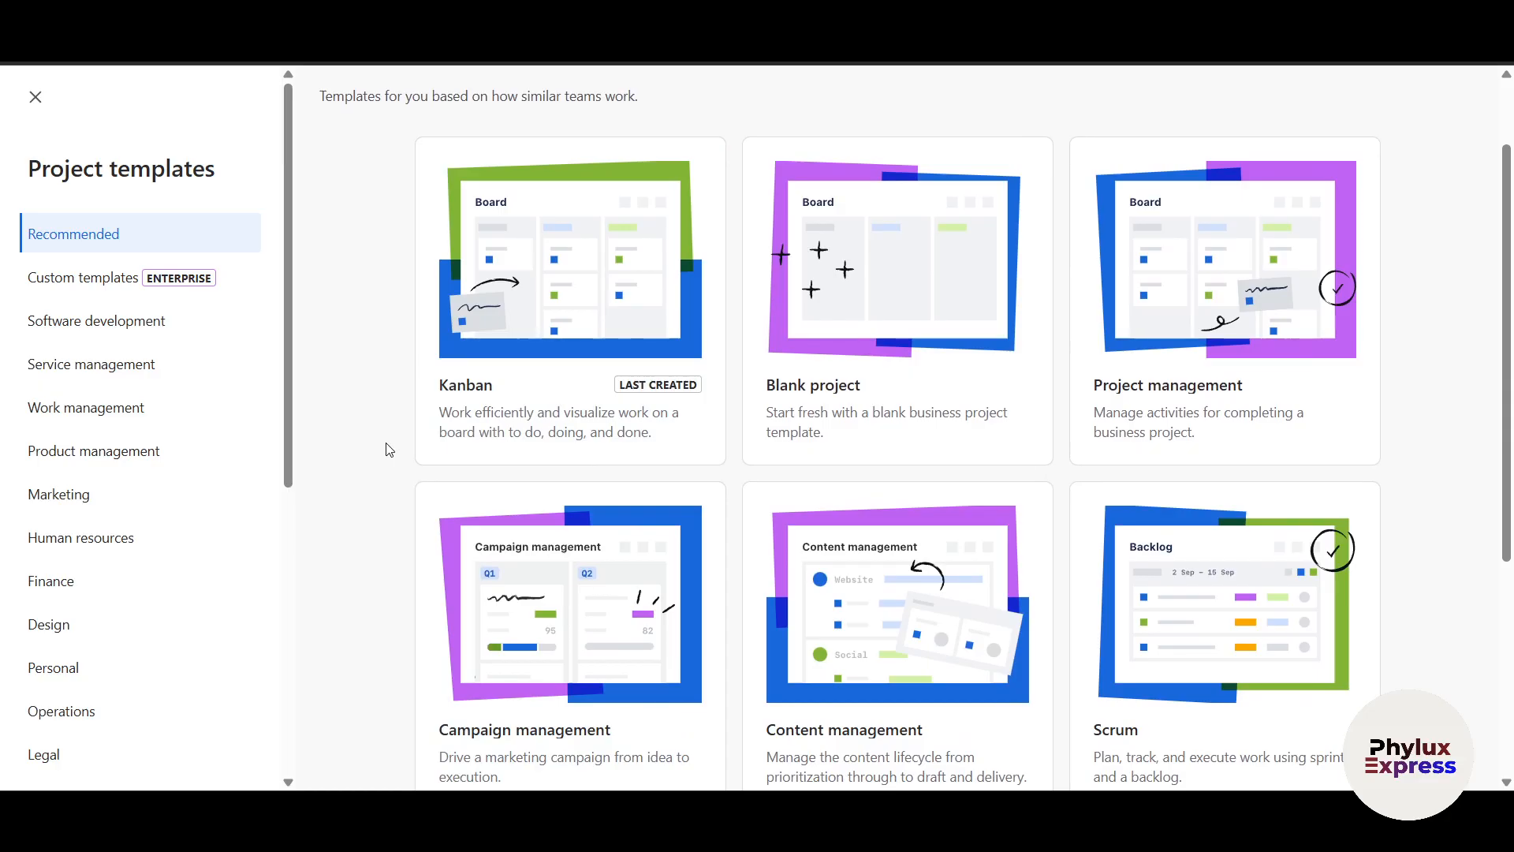
scroll(389, 451, "down", 1)
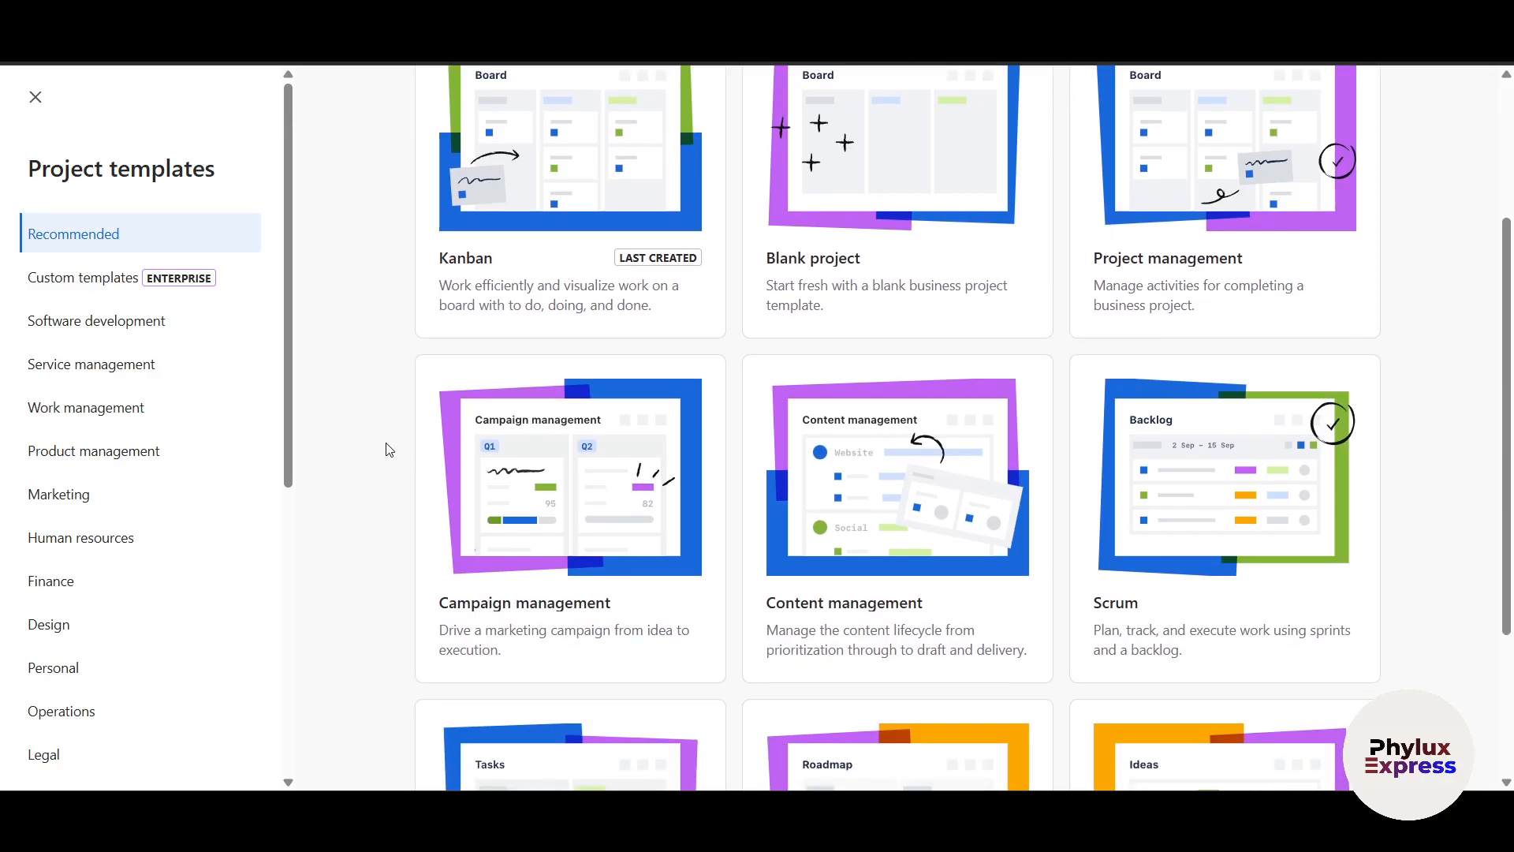
scroll(541, 440, "up", 3)
left_click(544, 441)
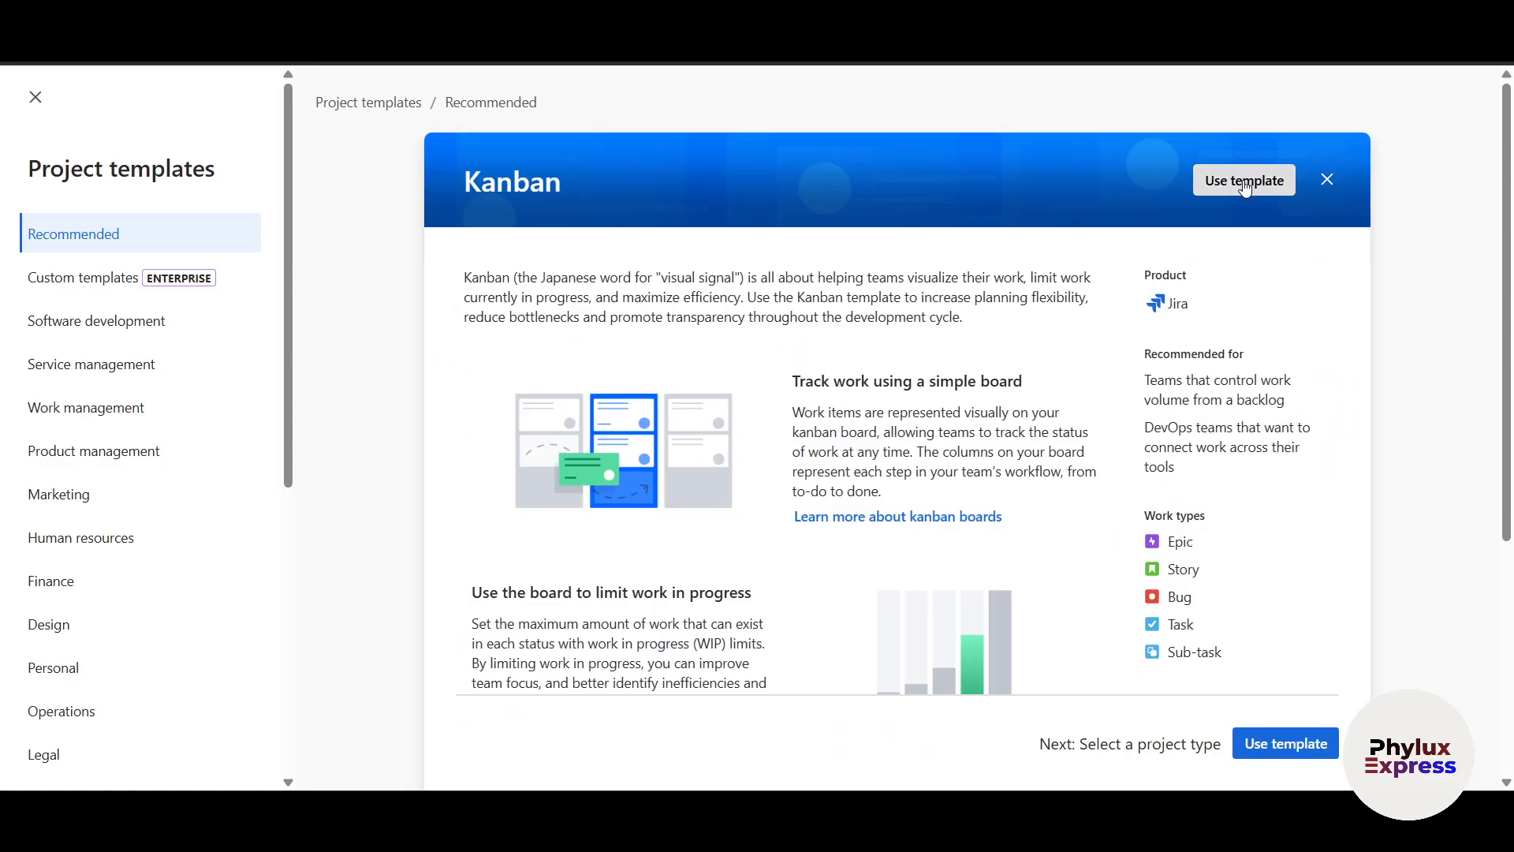
left_click(1302, 741)
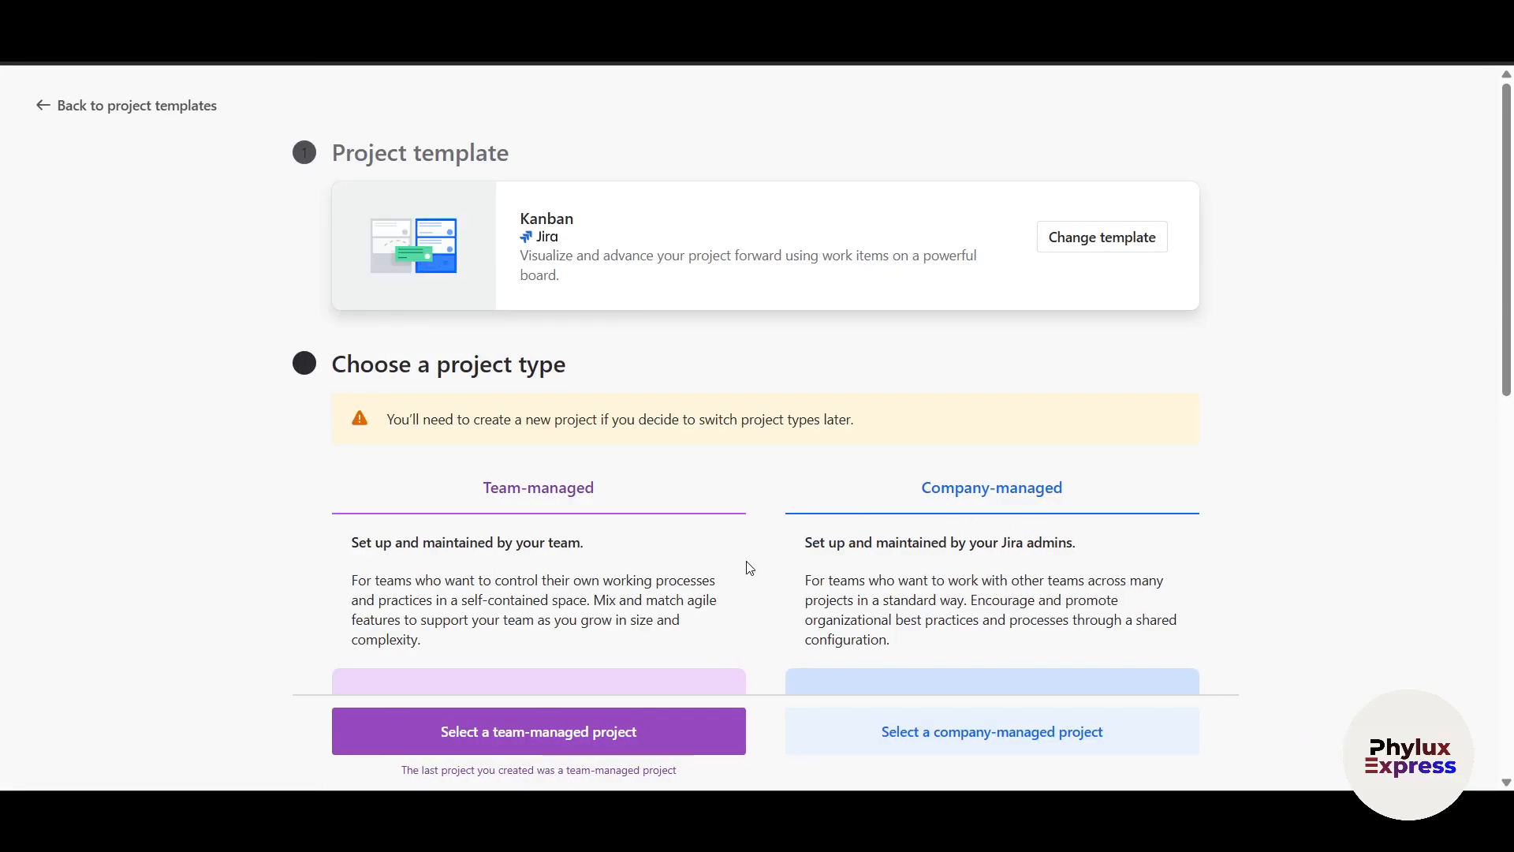
- Compare the project types and select a team-managed project
scroll(747, 565, "down", 5)
scroll(748, 565, "up", 5)
left_click(499, 748)
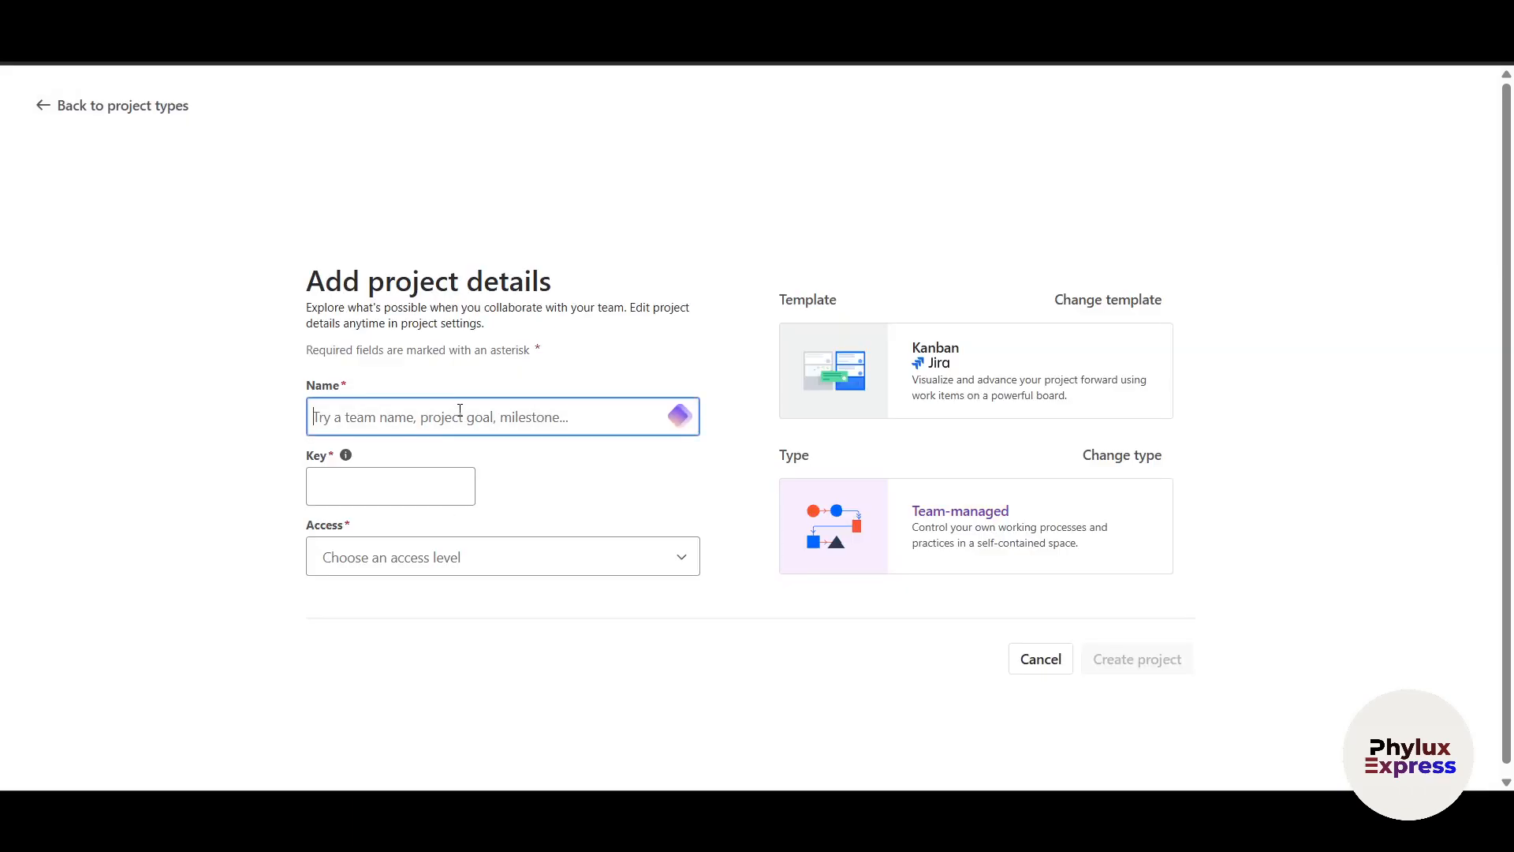
- Name the project Team 1, choose its access level, and create it without inviting teammates
type("Team 1")
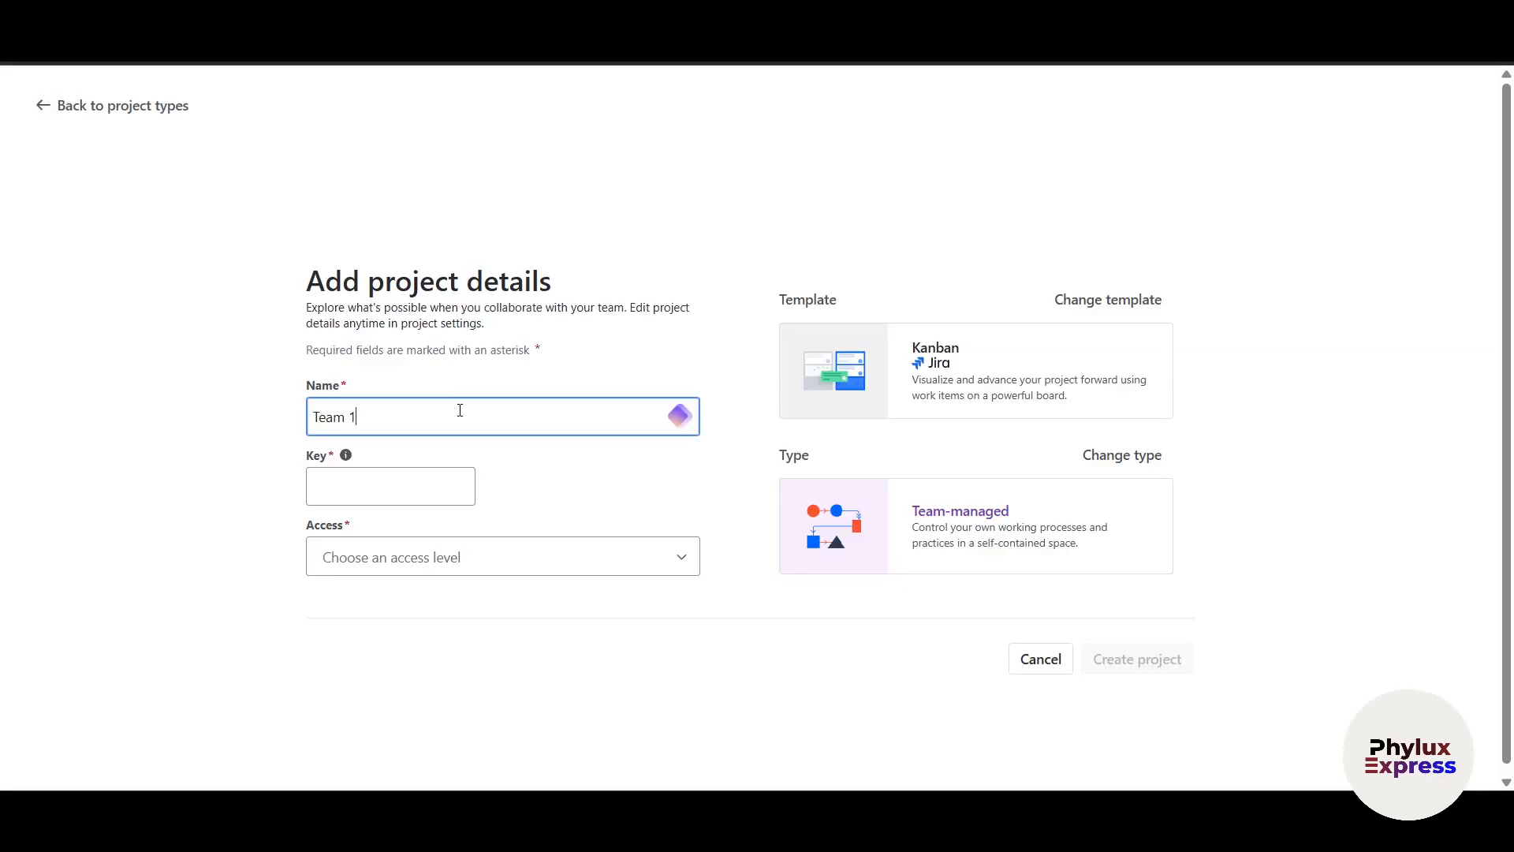
left_click(419, 489)
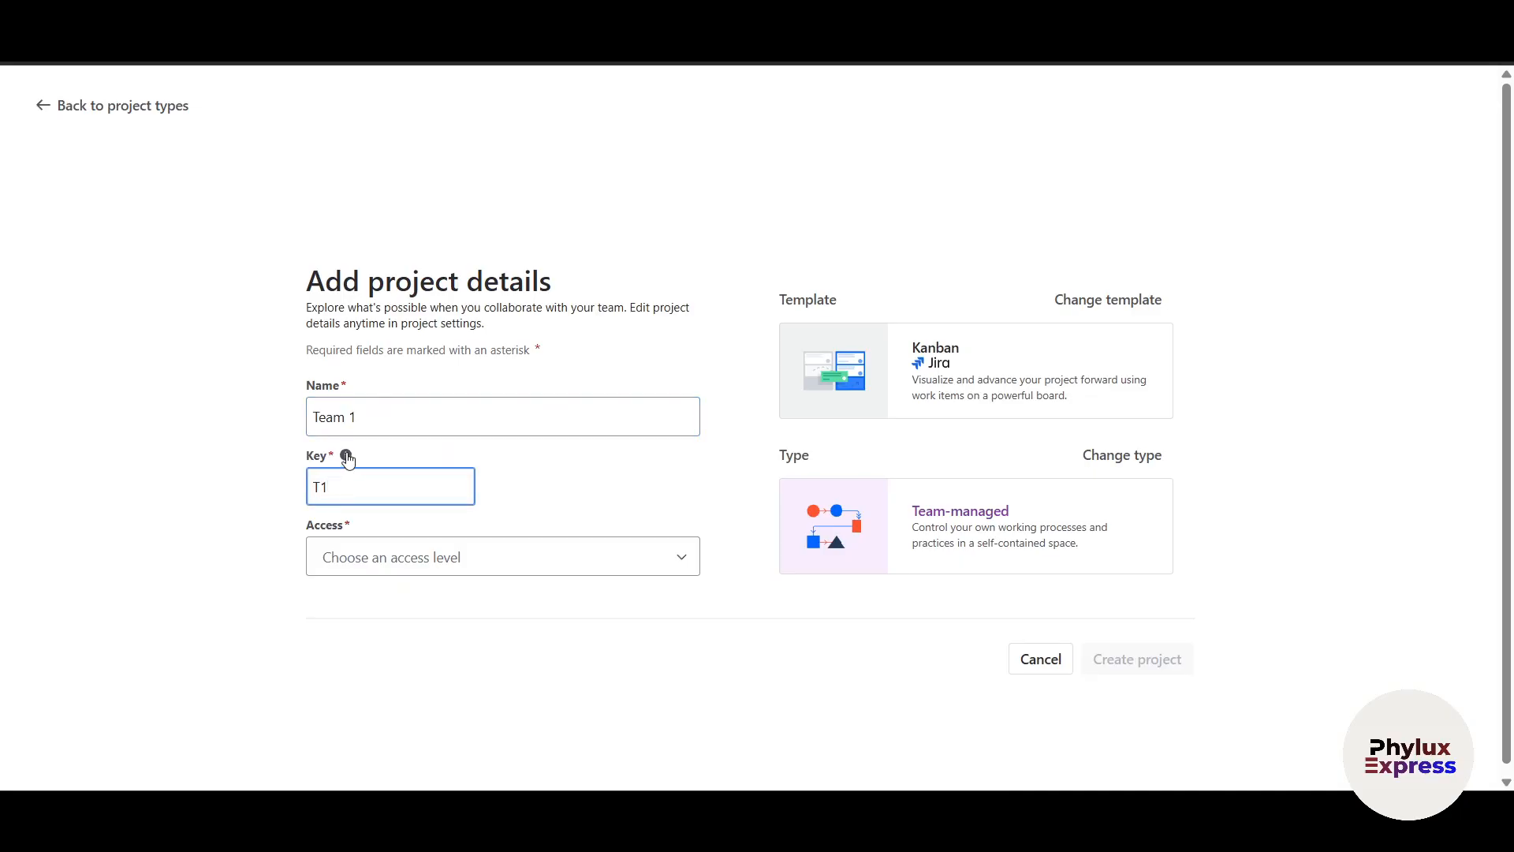
left_click(511, 560)
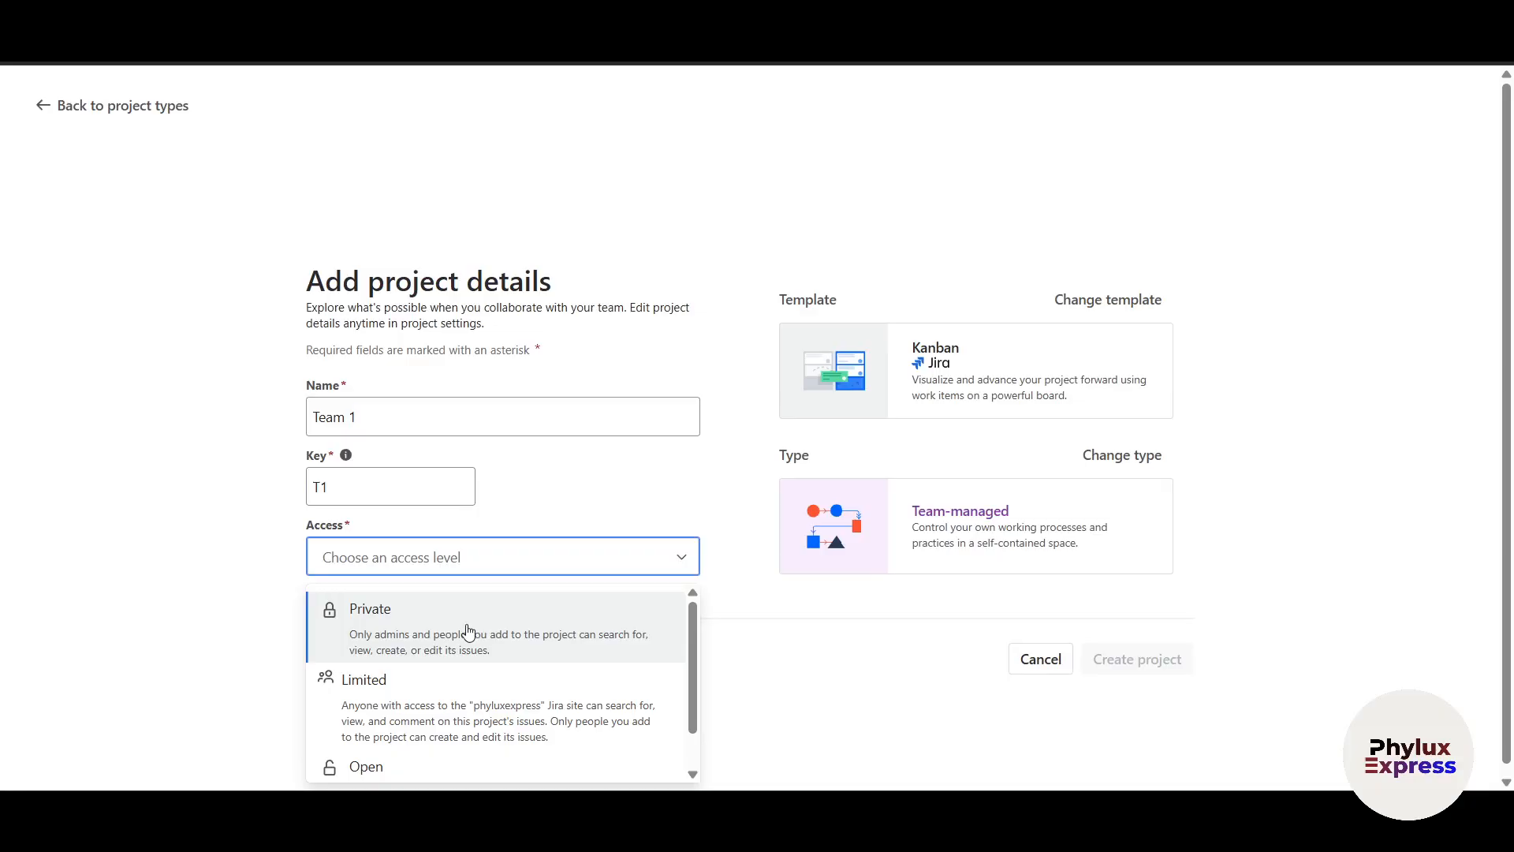
scroll(571, 686, "down", 1)
left_click(462, 721)
left_click(1153, 664)
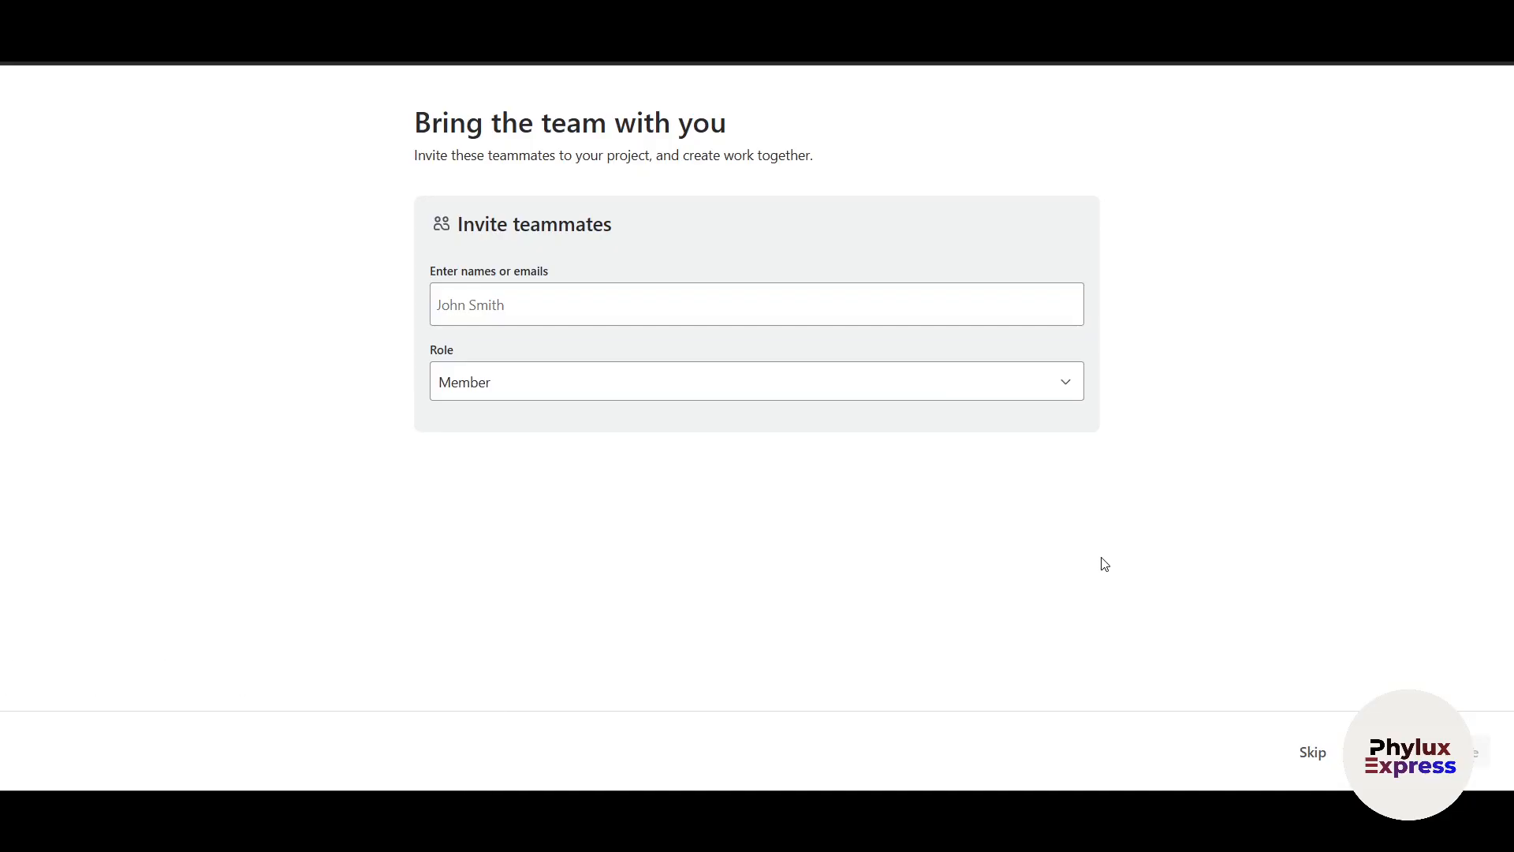
left_click(1312, 751)
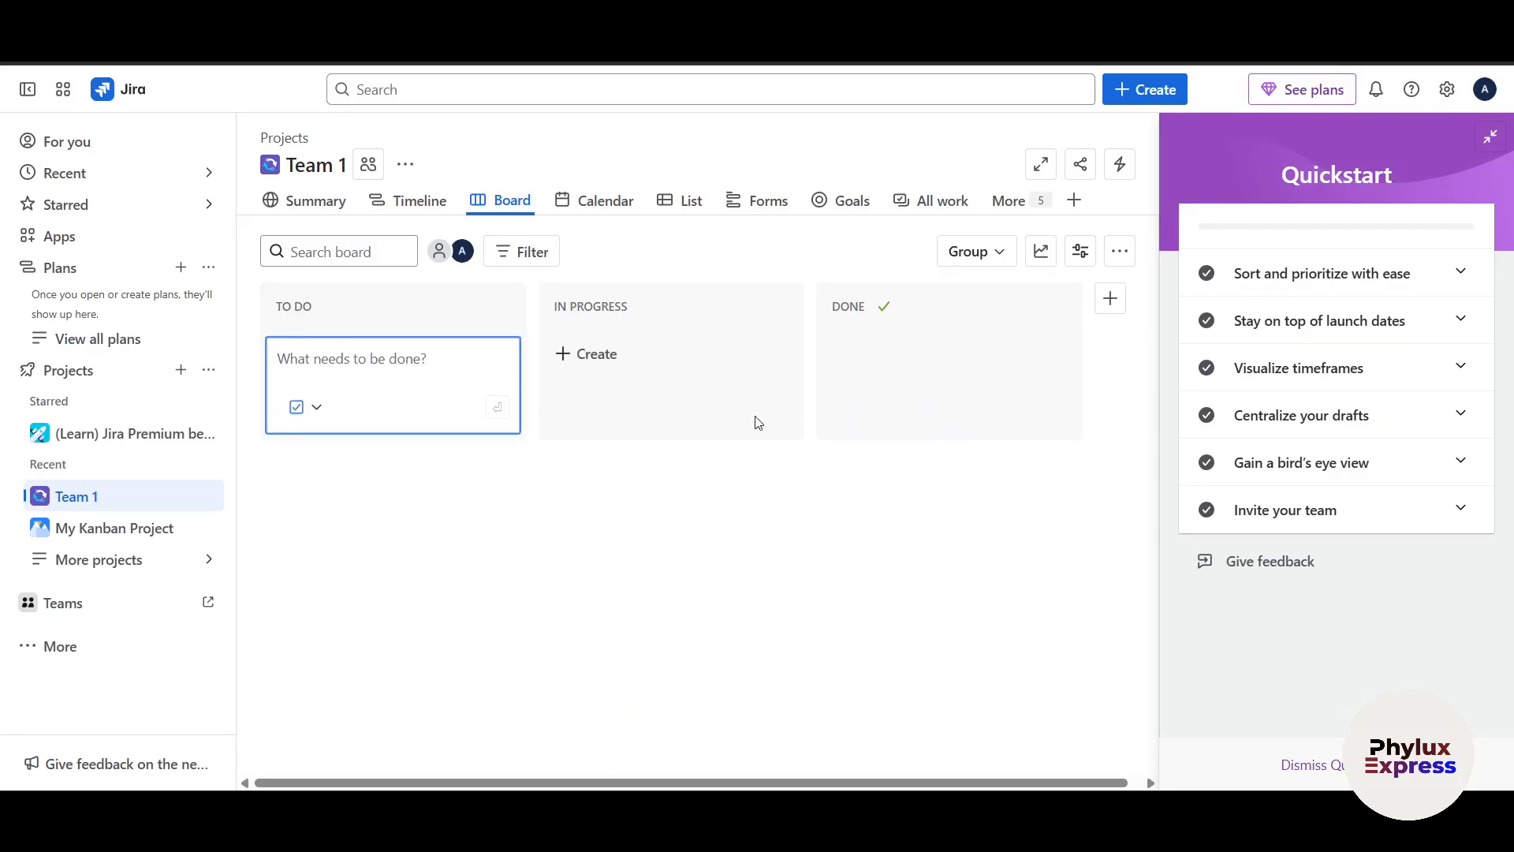
- Add TOPICS and REVIEW columns to the Team 1 board and move TOPICS ahead of TO DO
left_click(1491, 137)
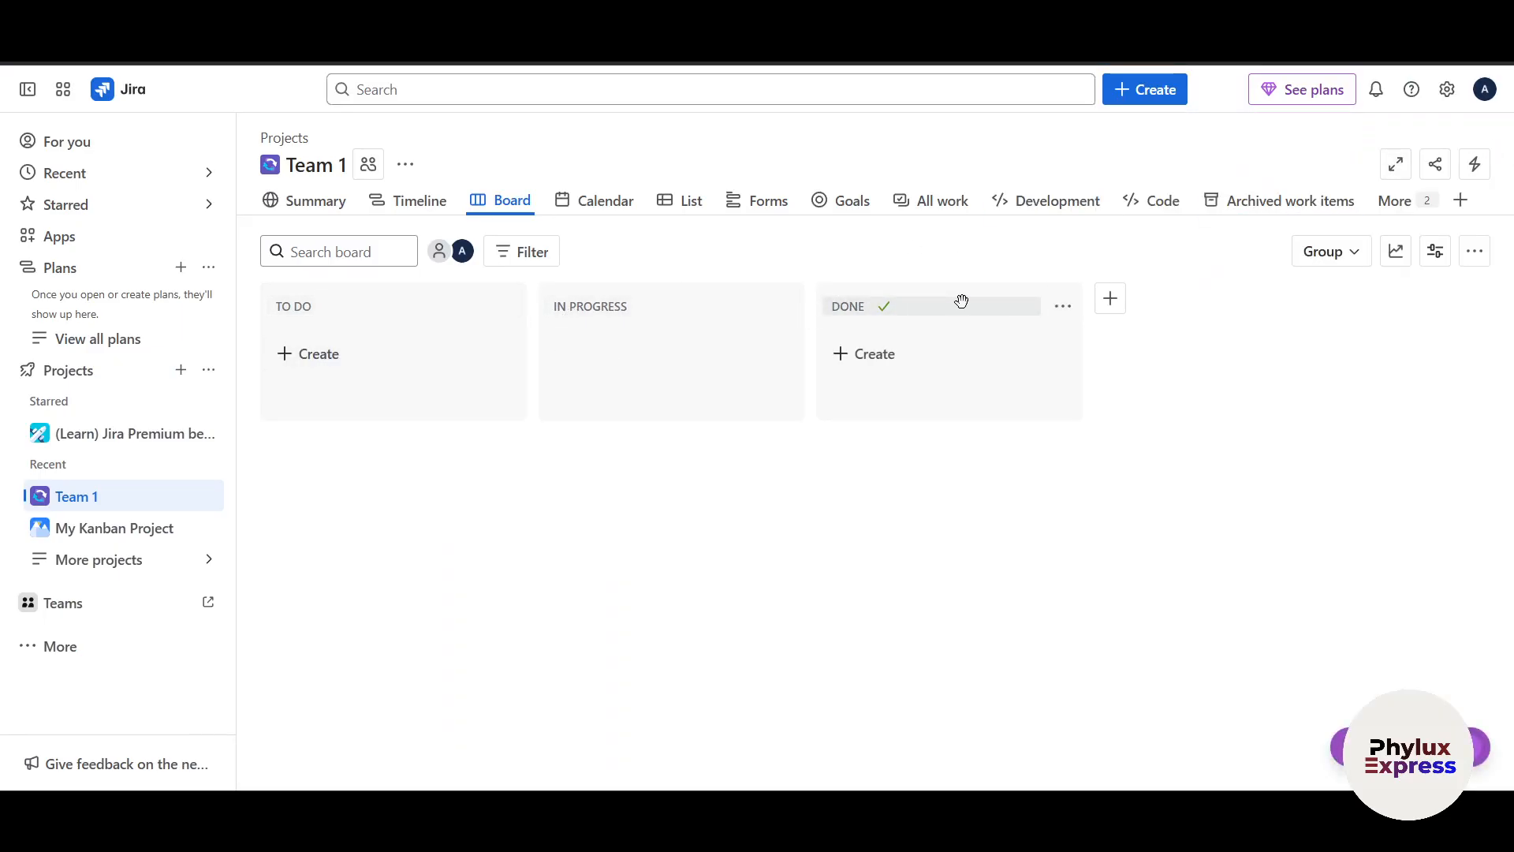
left_click(1112, 303)
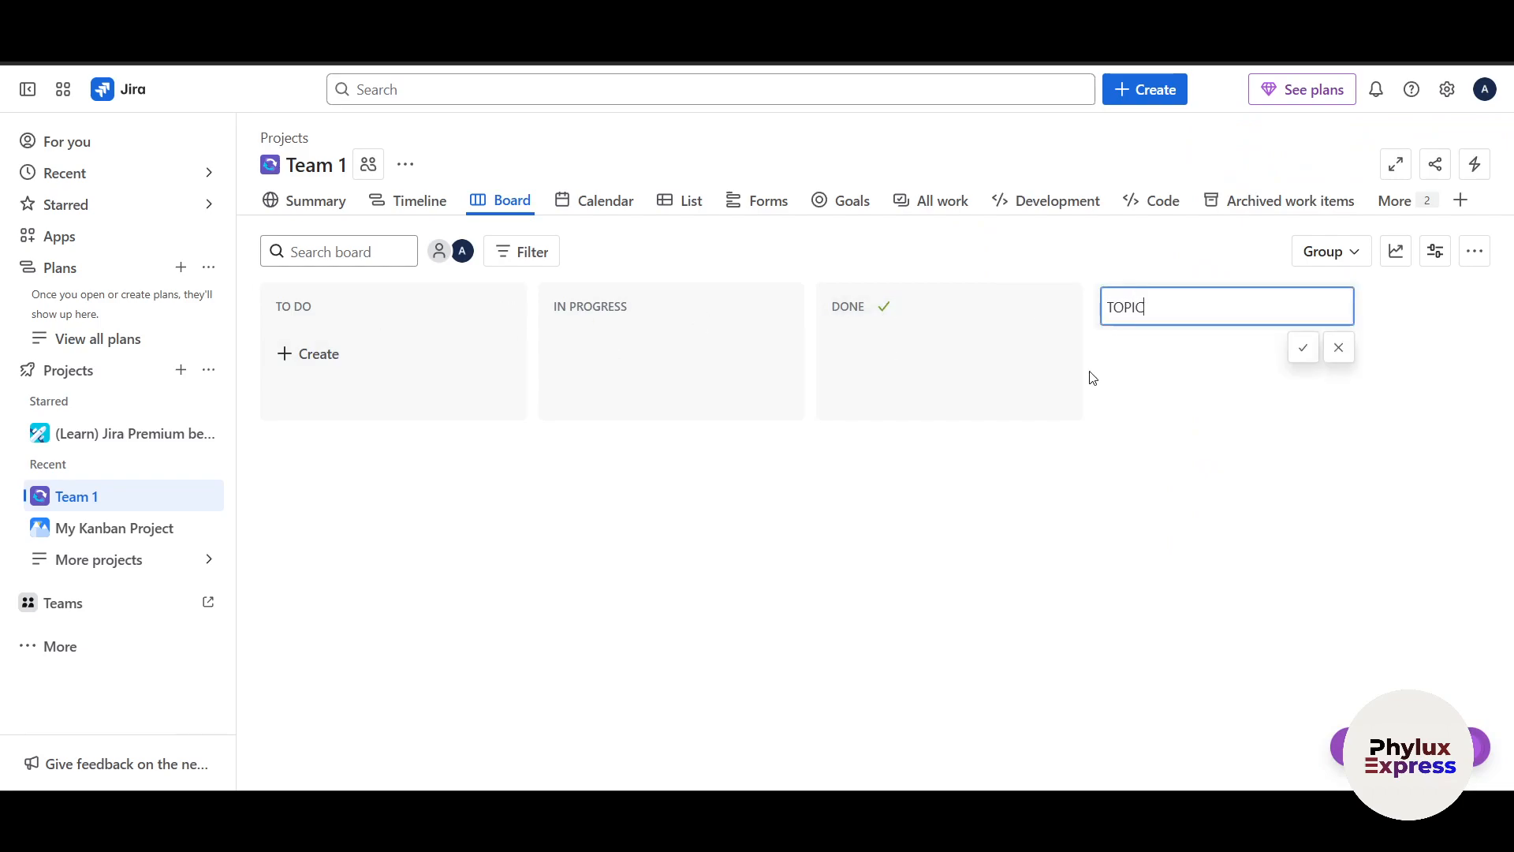
key("Return")
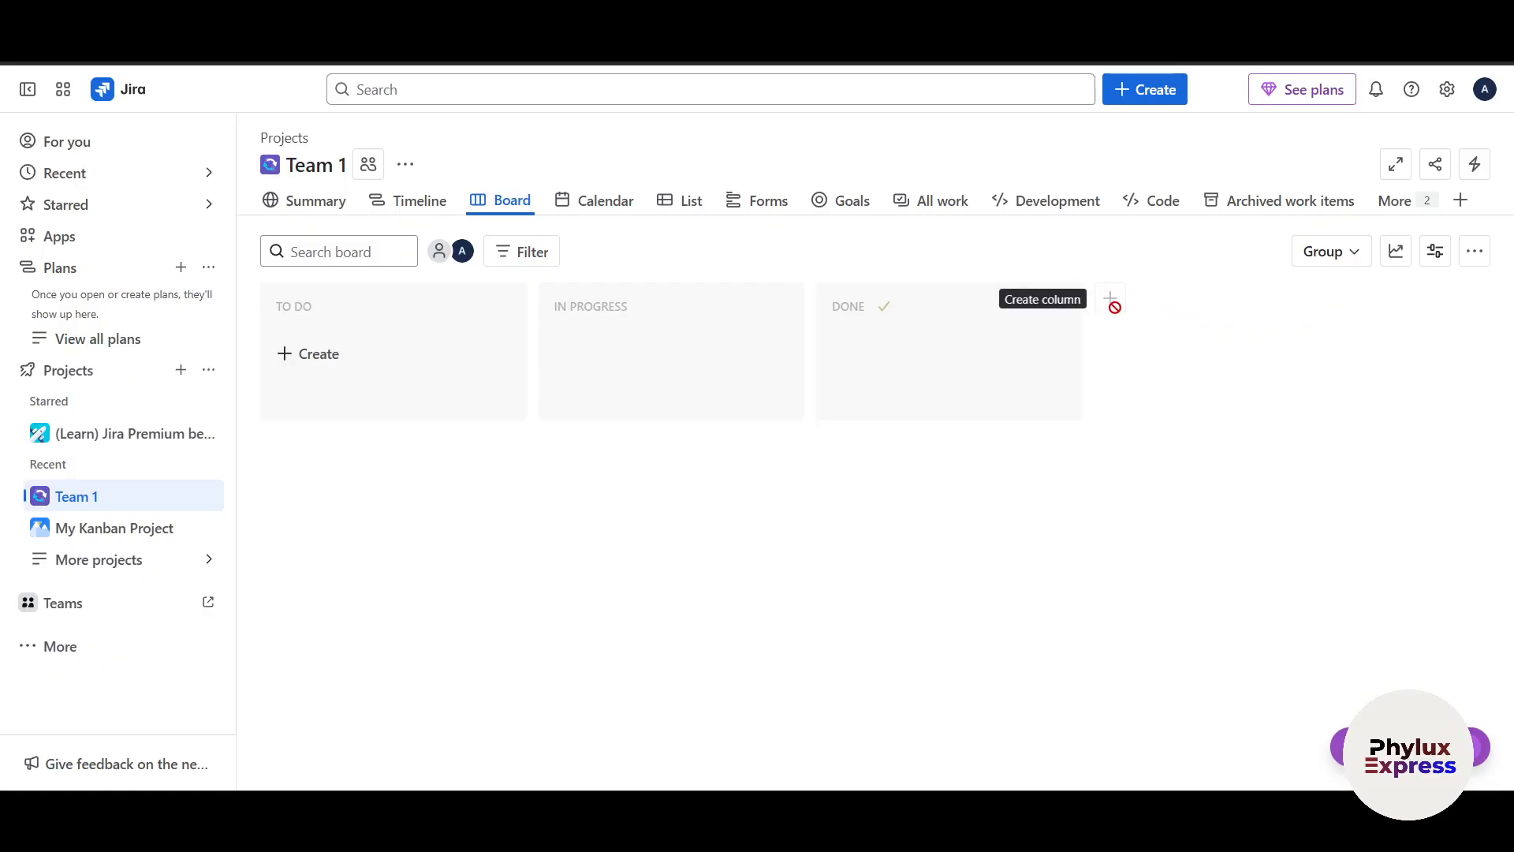
left_click(1391, 298)
type("REVIEW")
key("Return")
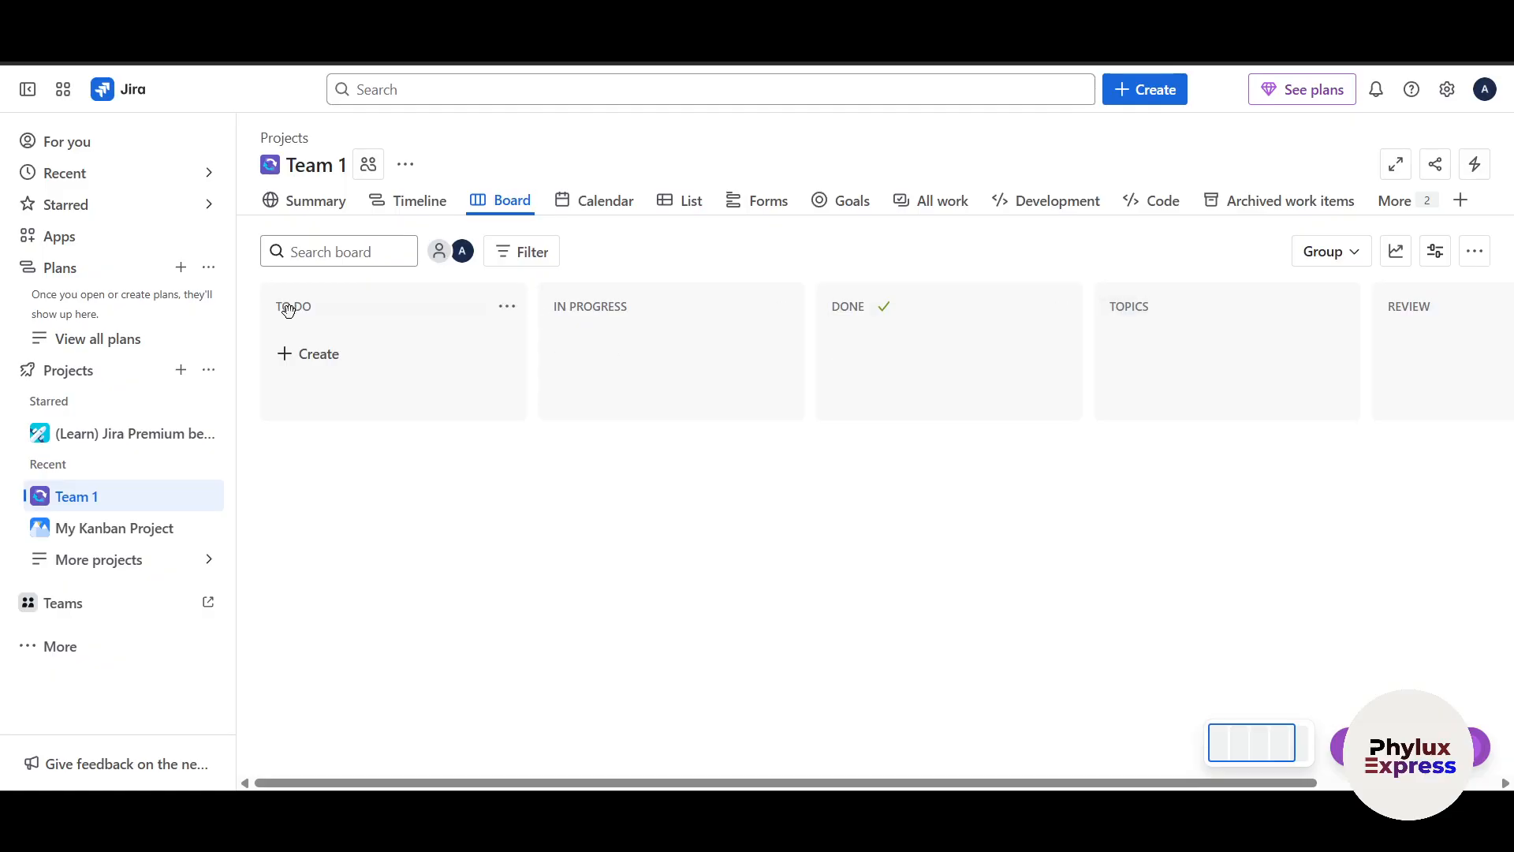
left_click_drag(1192, 312, 241, 300)
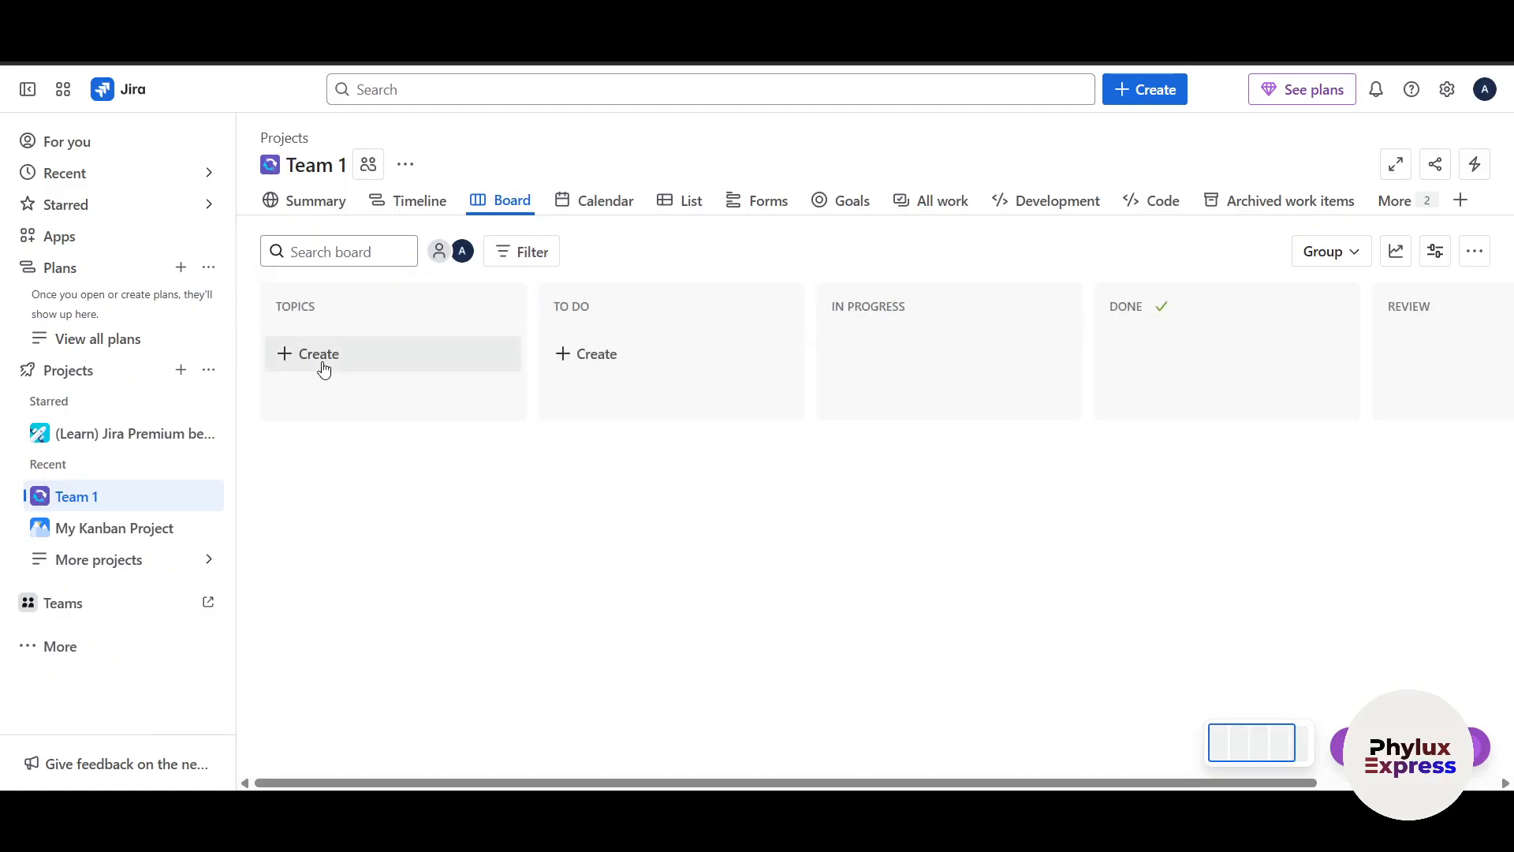
- Create the work items TOPIC 1 and TOPIC 2 in the TOPICS column
left_click(320, 356)
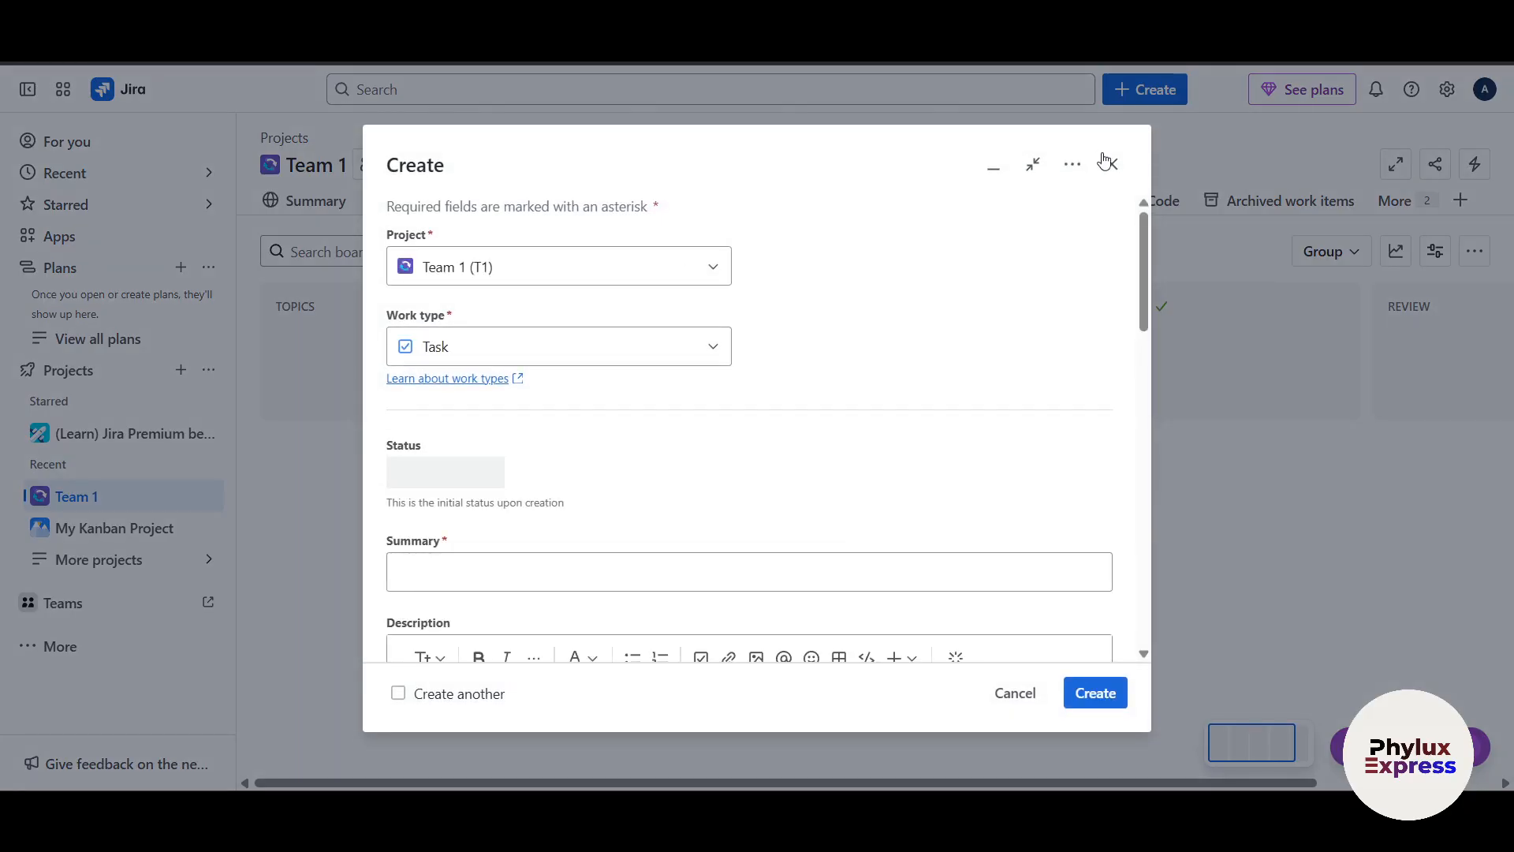
left_click(1112, 164)
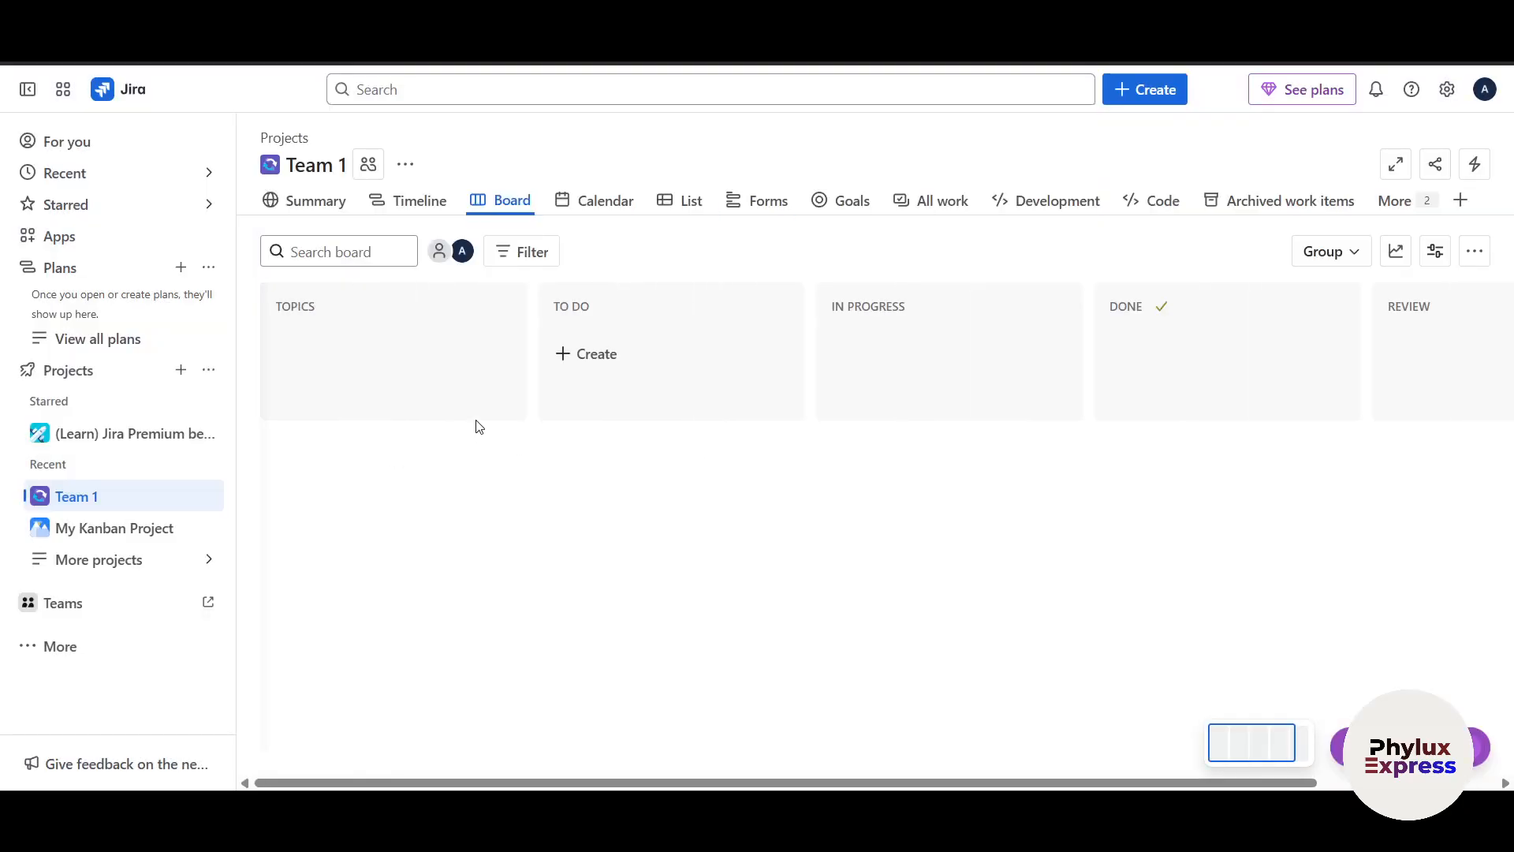
left_click(362, 361)
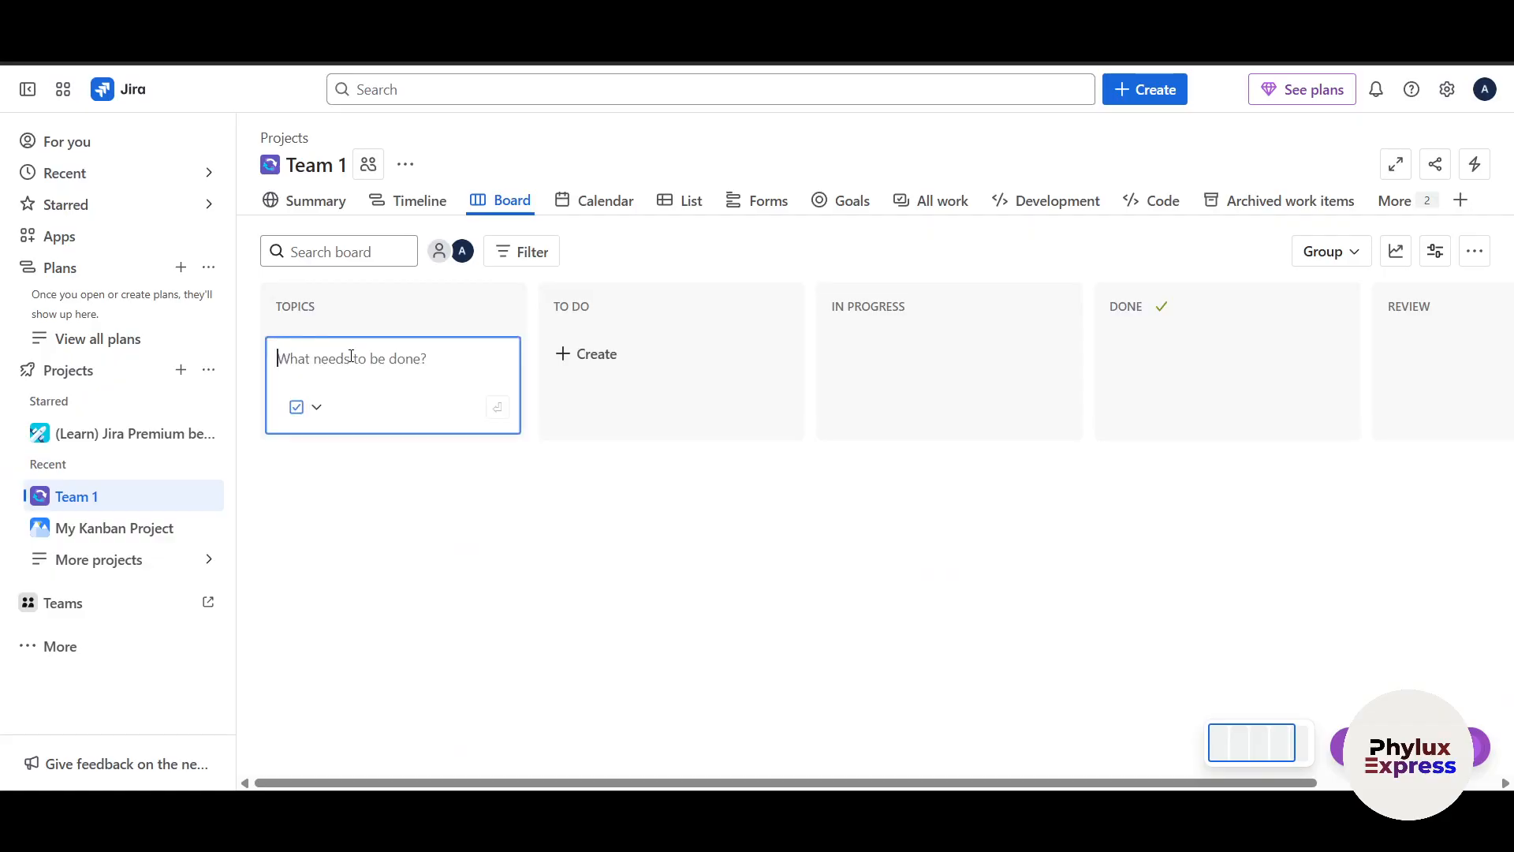
type("TOPIC 1")
key("Return")
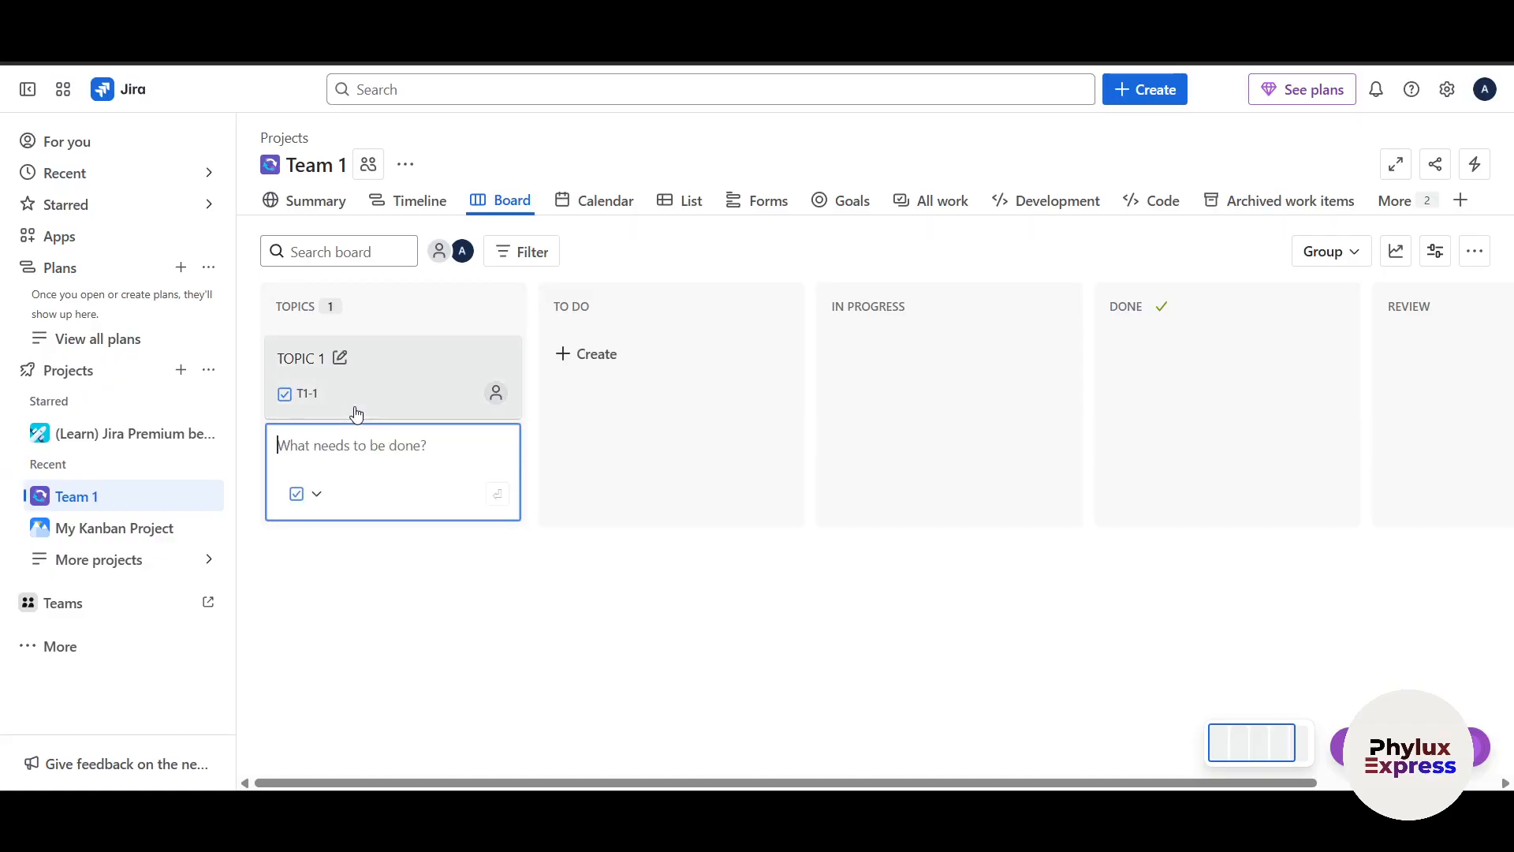
type("TOPIC 2")
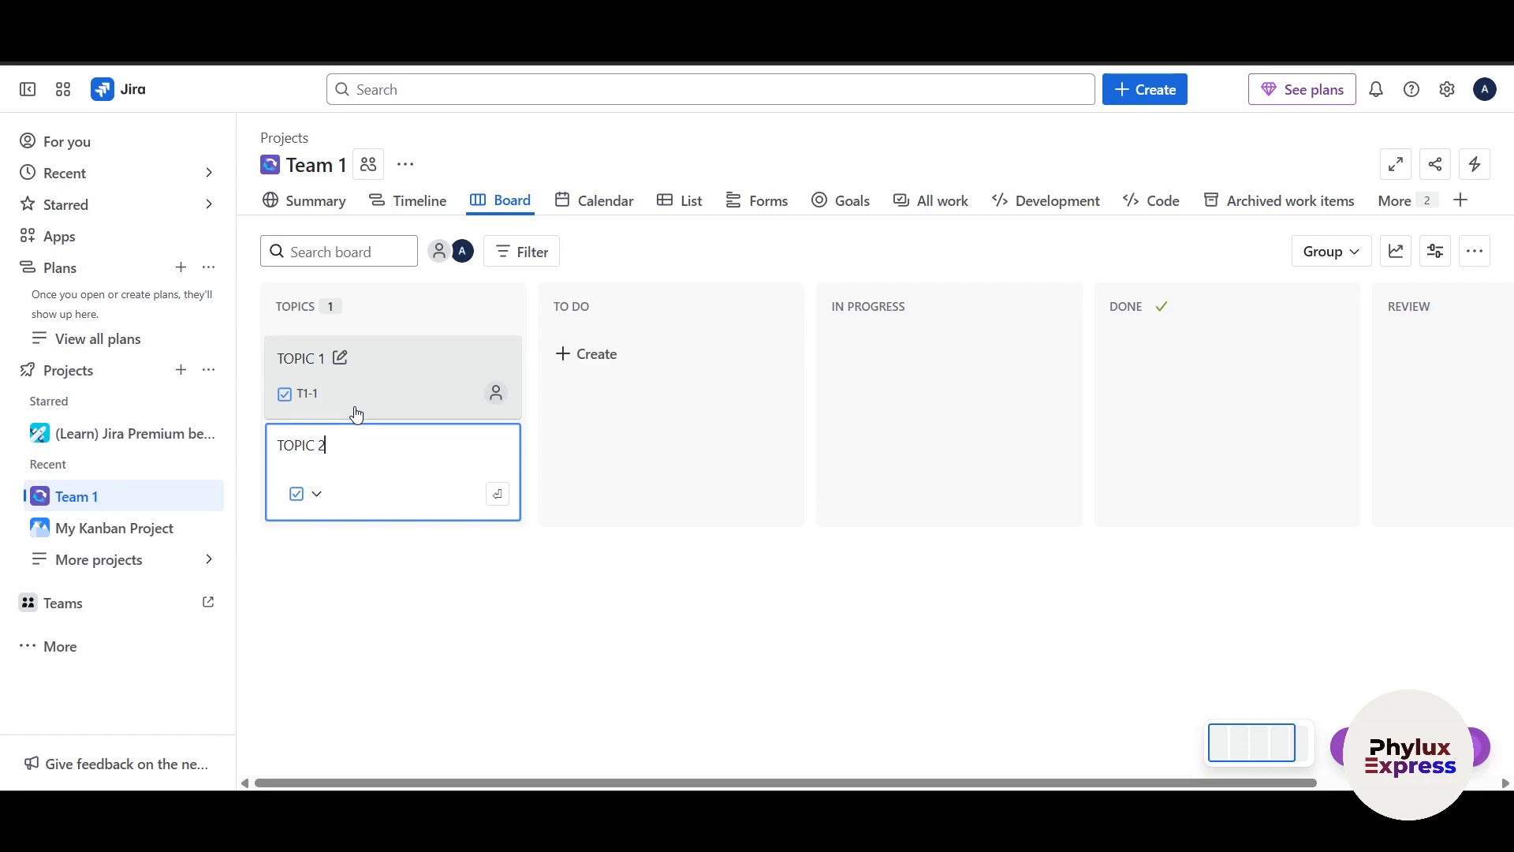
key("Return")
mouse_move(365, 375)
left_mouse_down()
mouse_move(486, 408)
mouse_move(361, 400)
mouse_move(346, 367)
left_mouse_up()
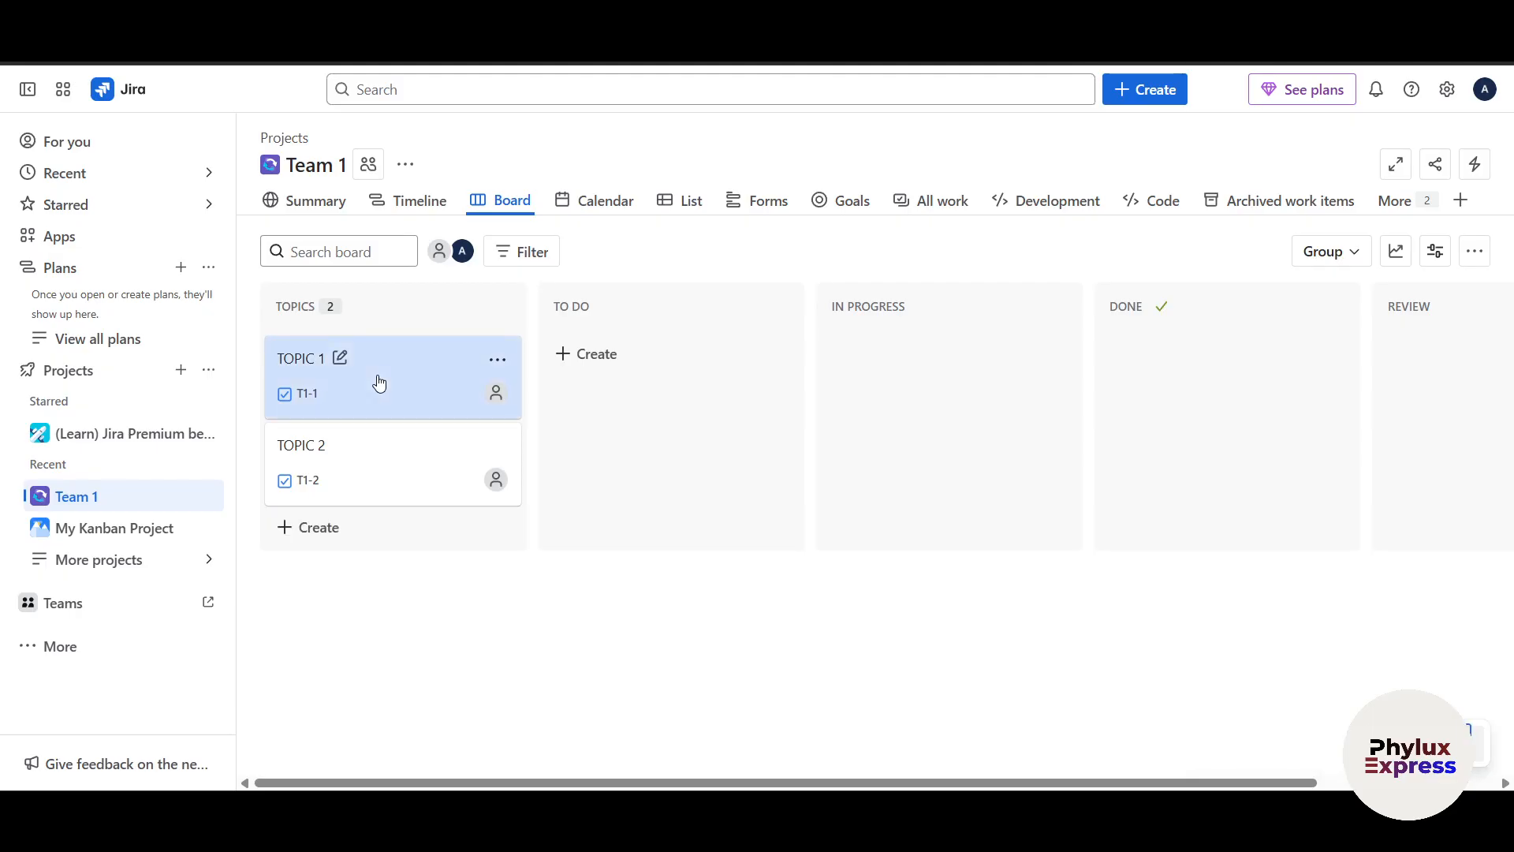
- Open the TOPIC 1 work item, examine its details and the options for adding content, and close it
left_click(378, 383)
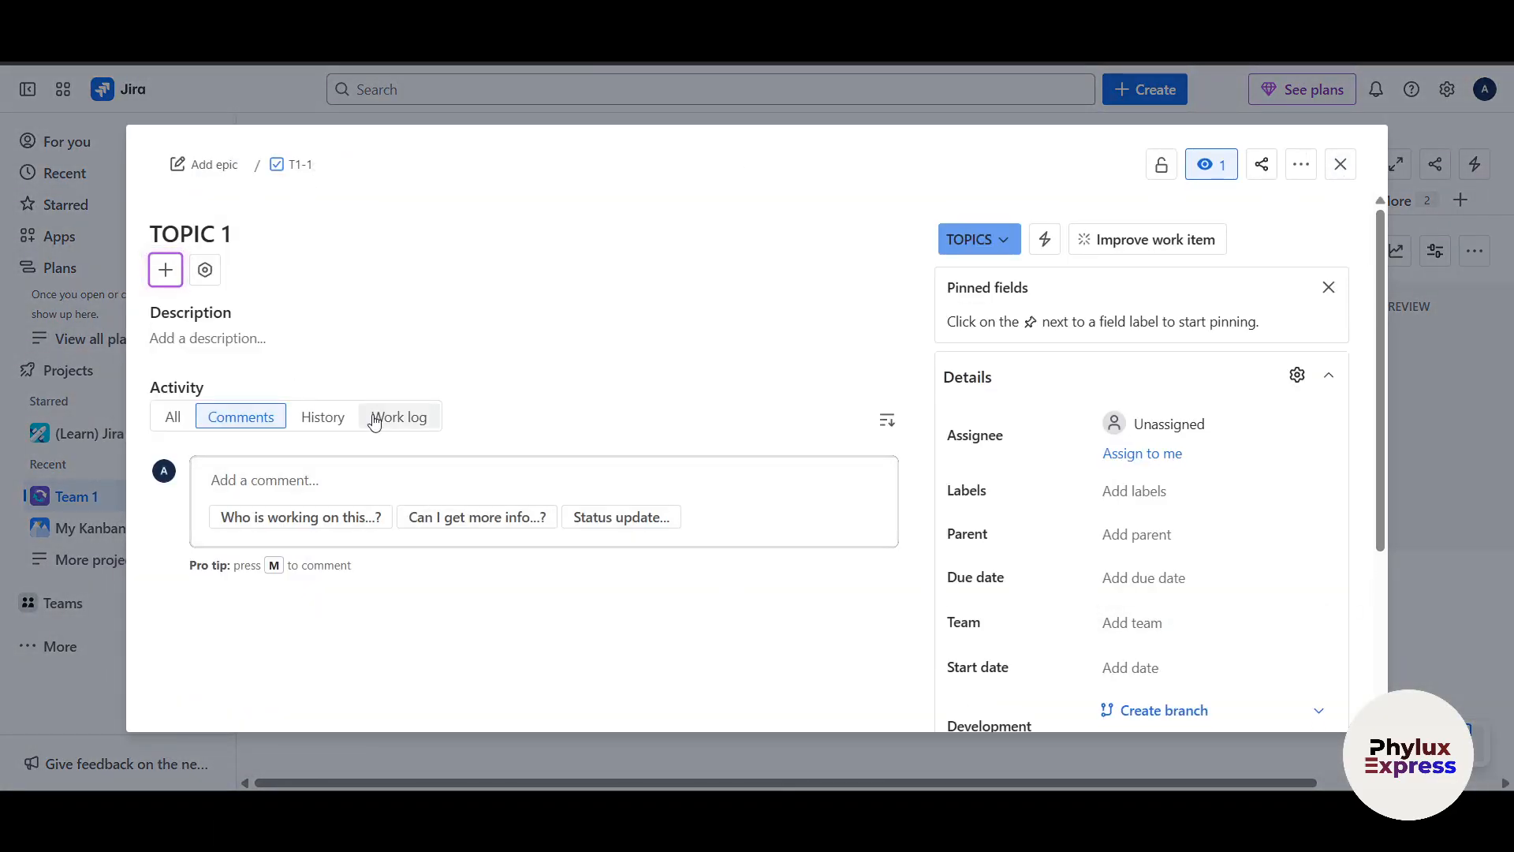
left_click(164, 269)
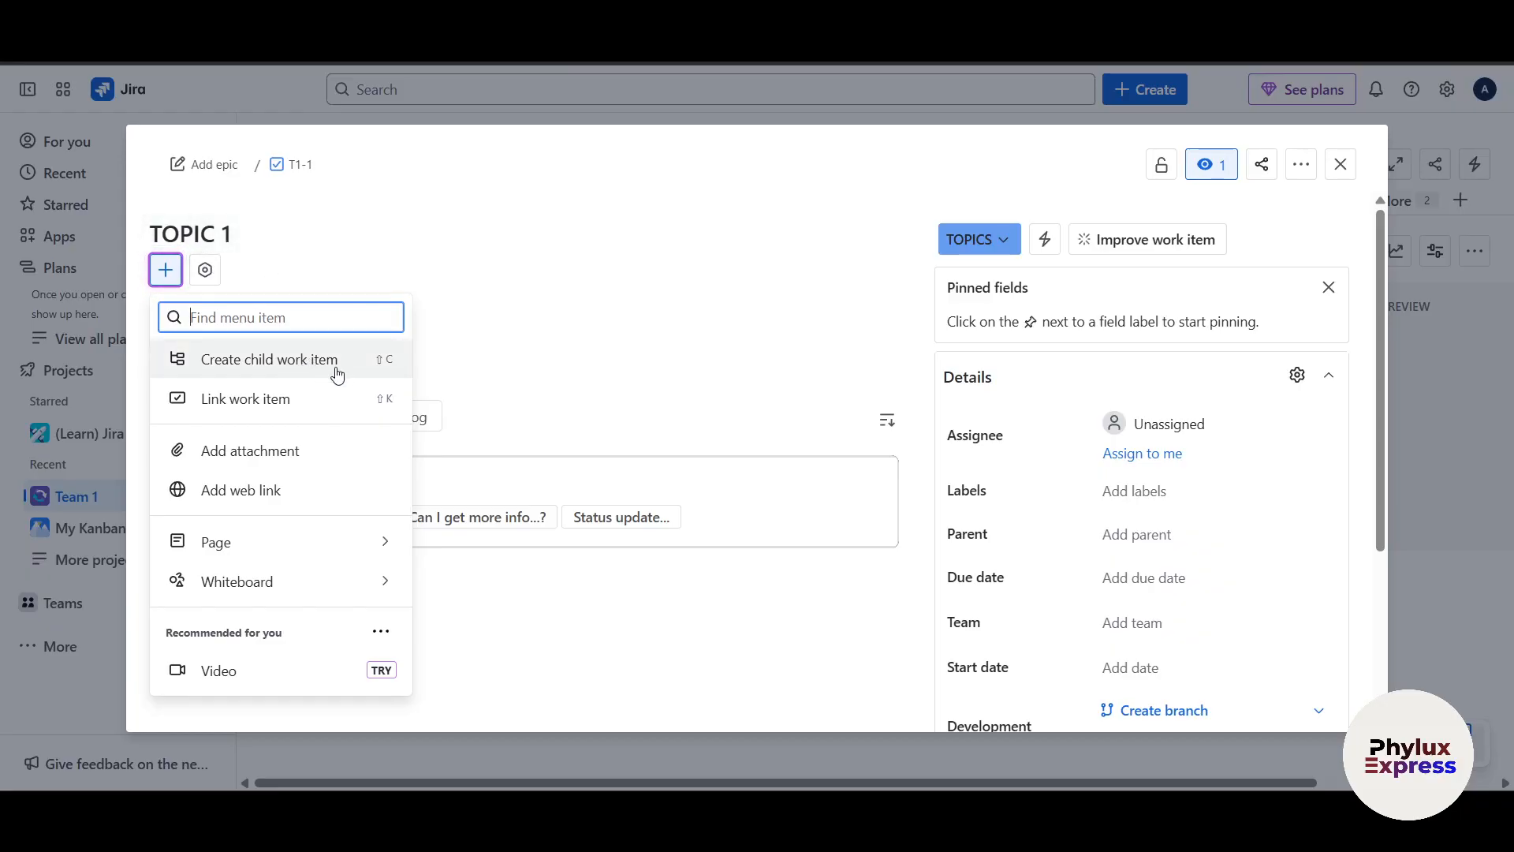
left_click(591, 360)
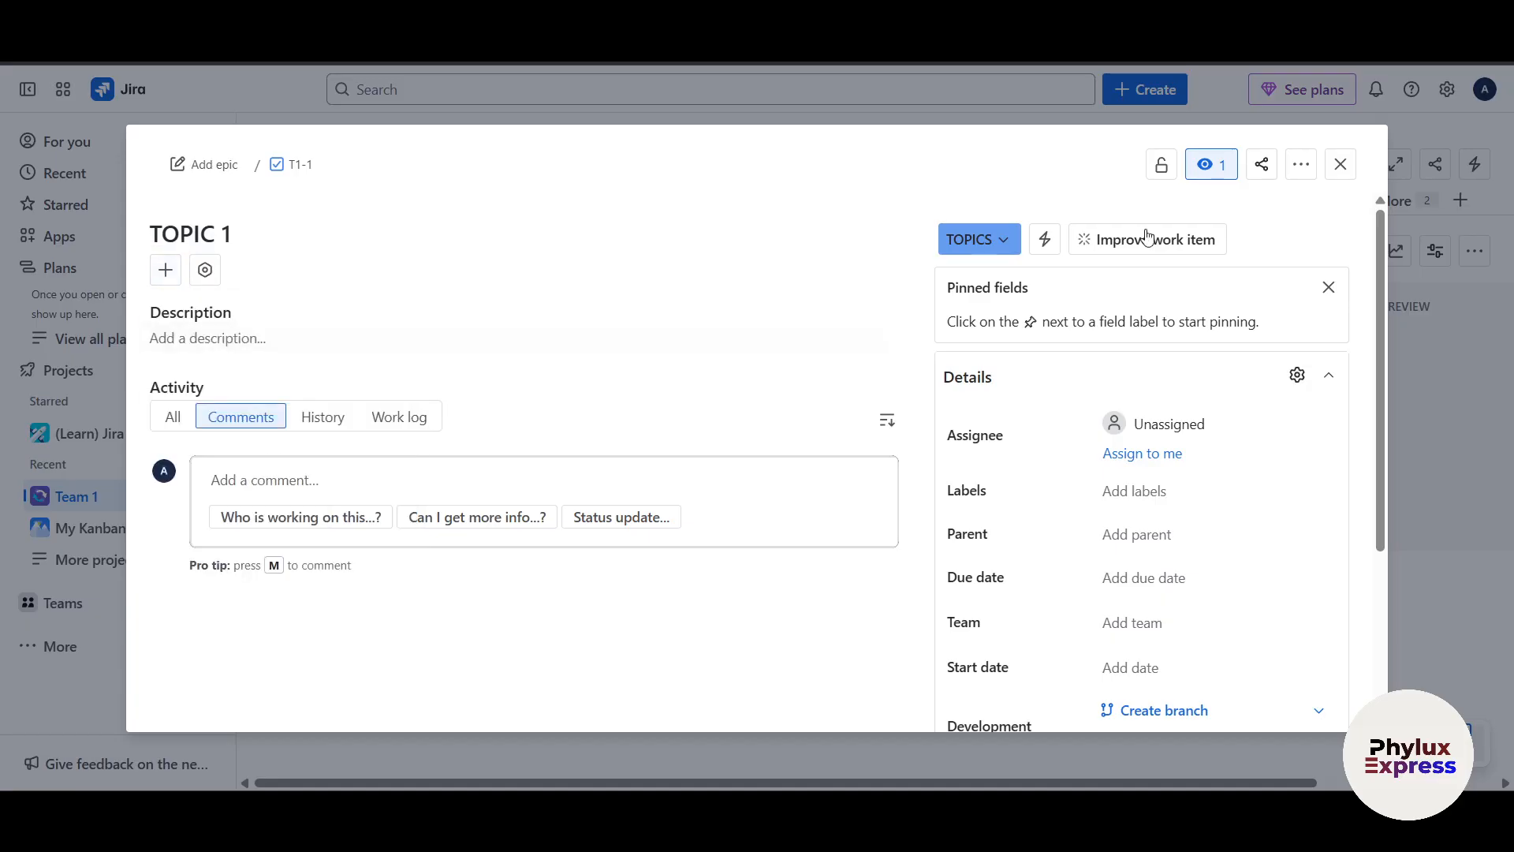
left_click(1341, 164)
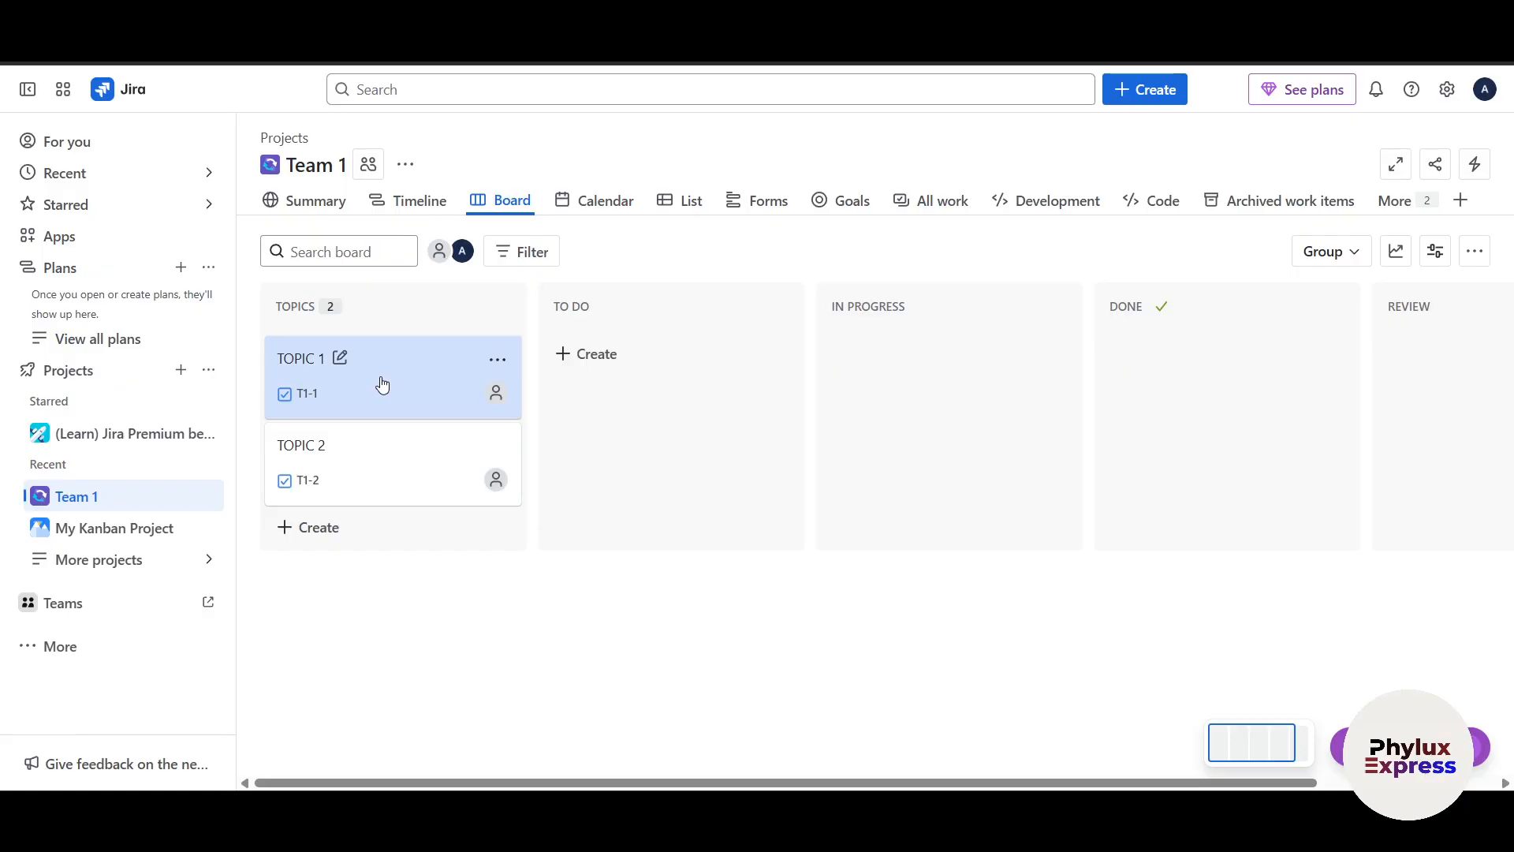
- Add a child work item named CHILD TOPIC 1 to TOPIC 1 and dismiss the creation notice
left_click(354, 339)
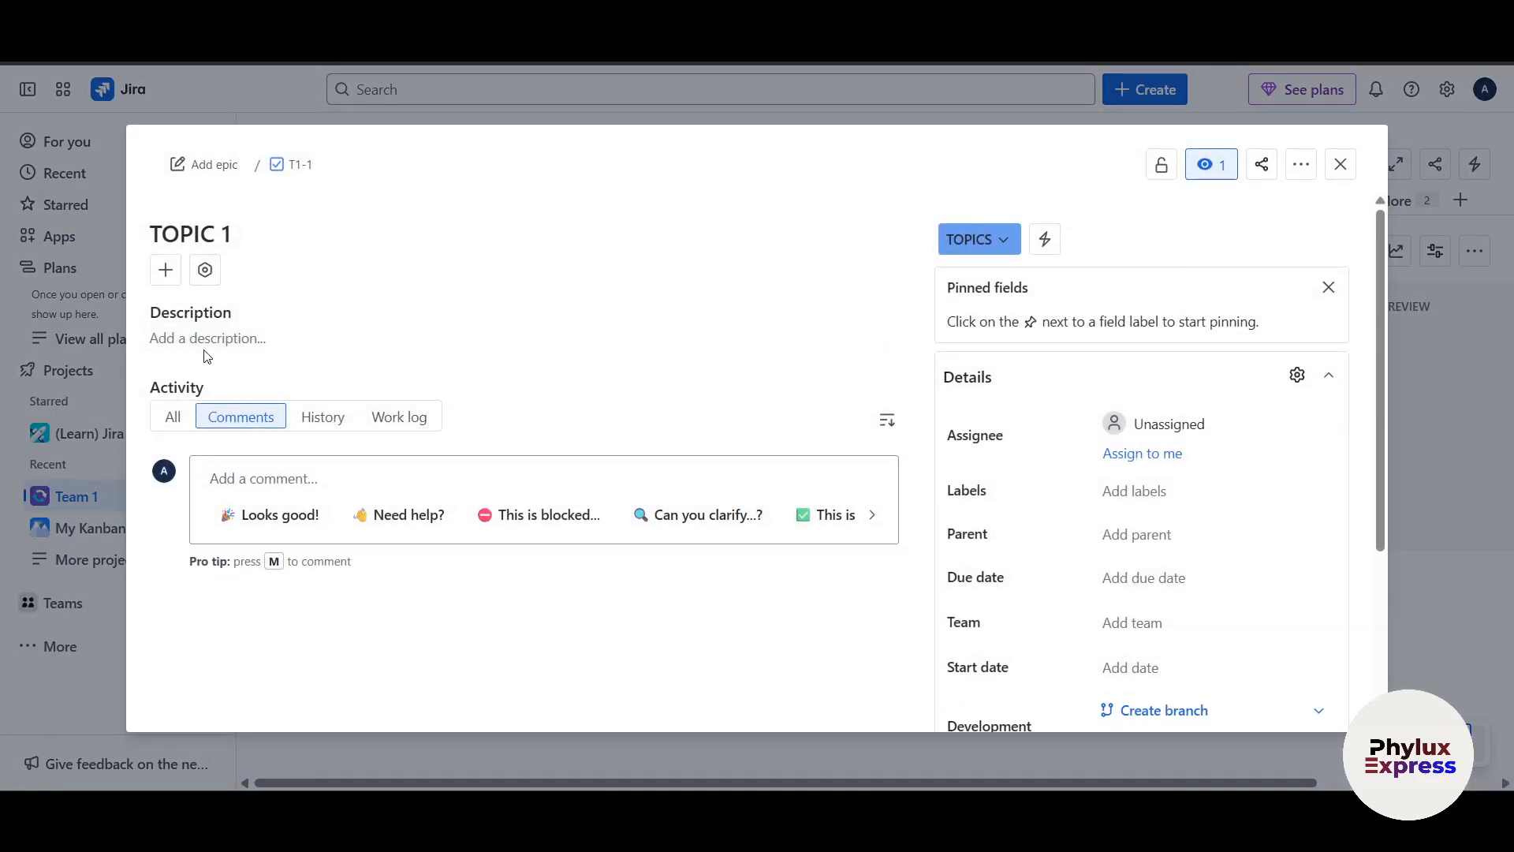
left_click(166, 271)
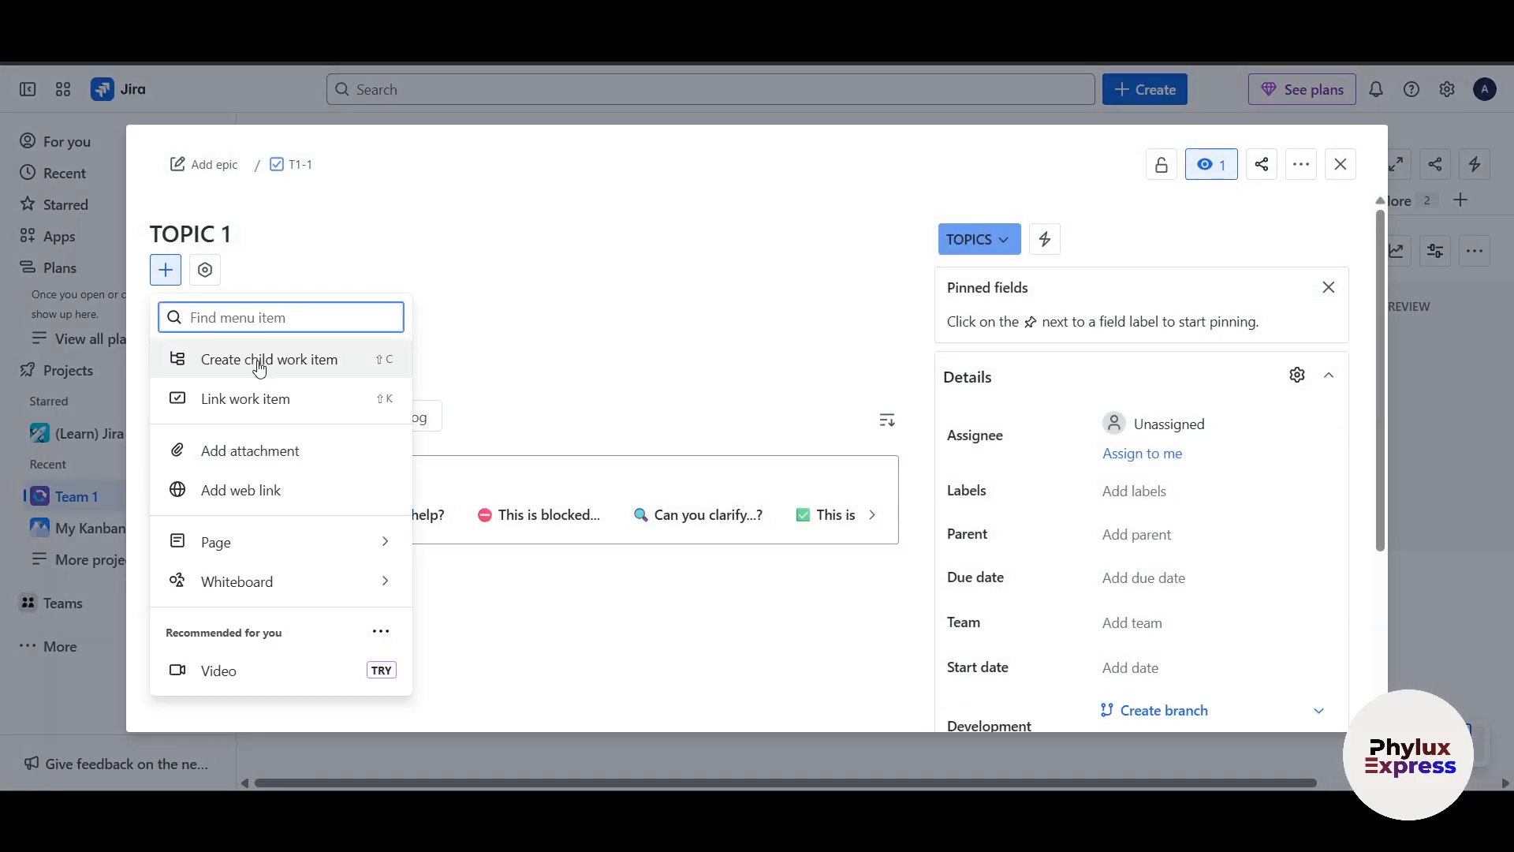
left_click(289, 370)
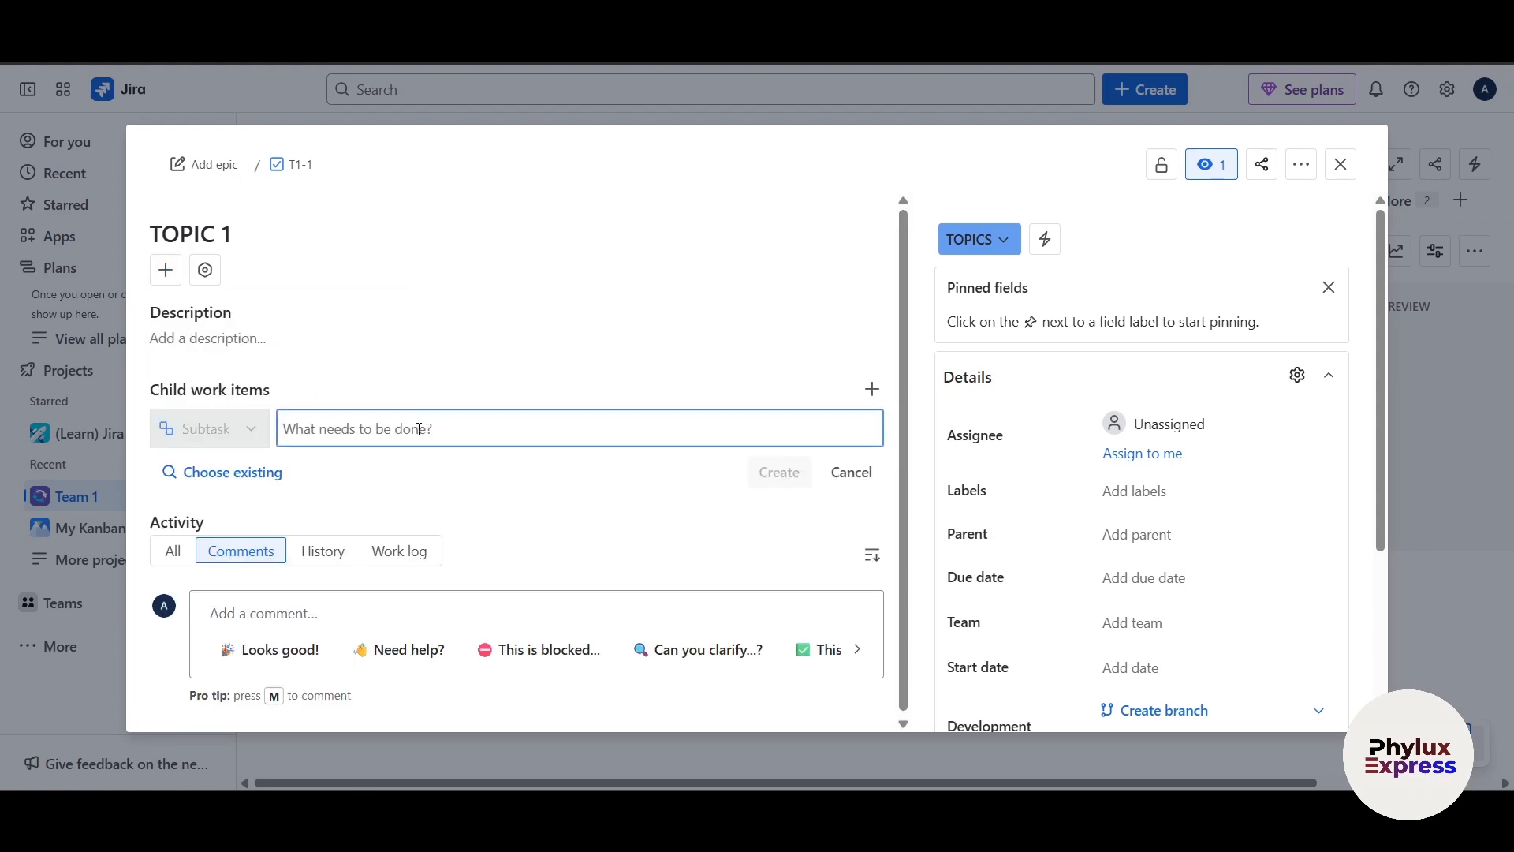
type("CHILD TOPIC")
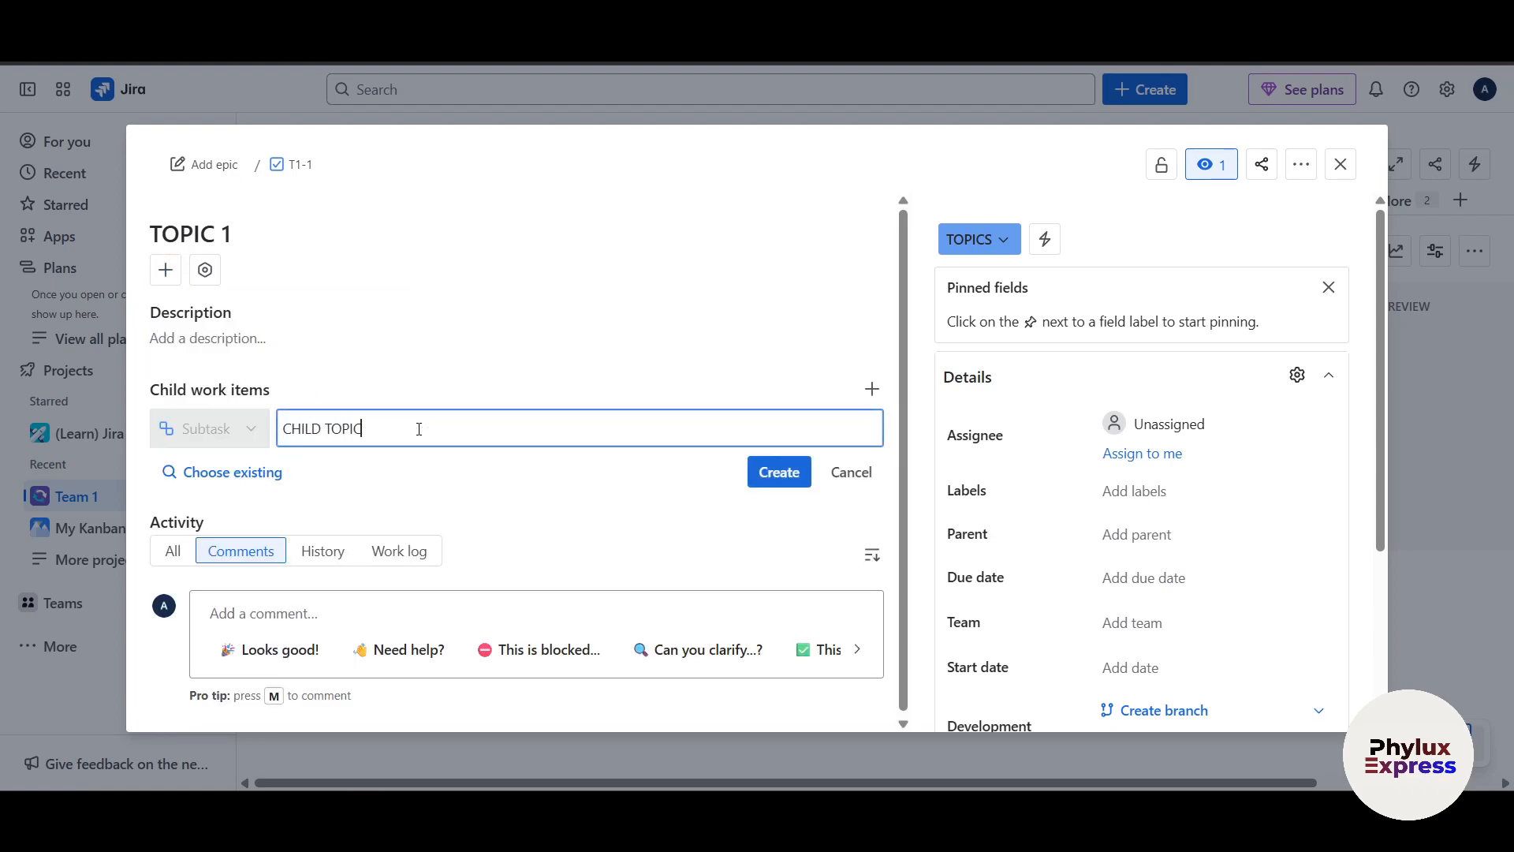
key("Return")
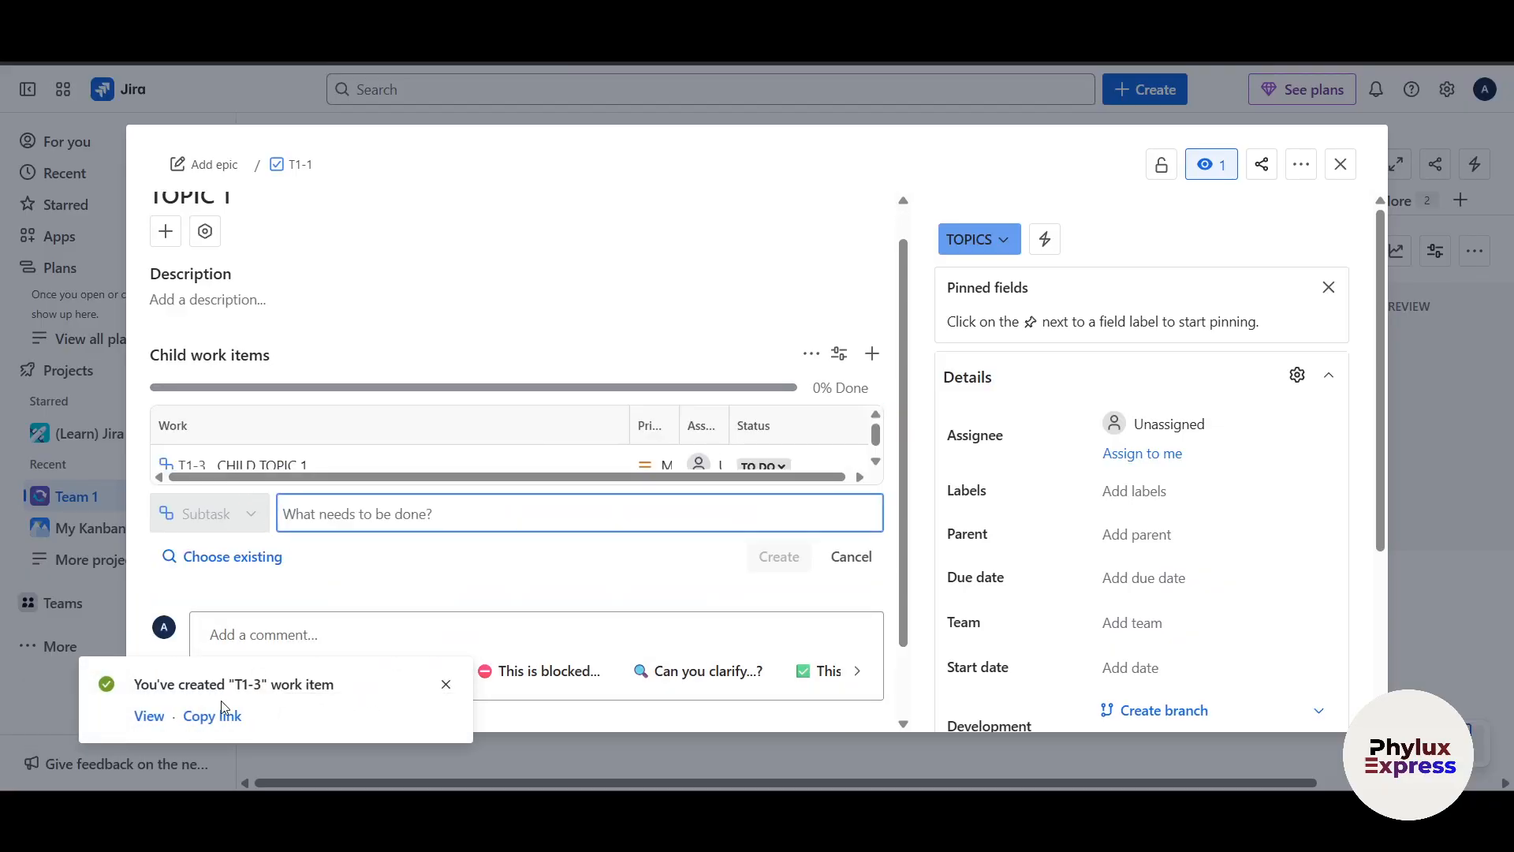
left_click(445, 683)
scroll(602, 433, "down", 1)
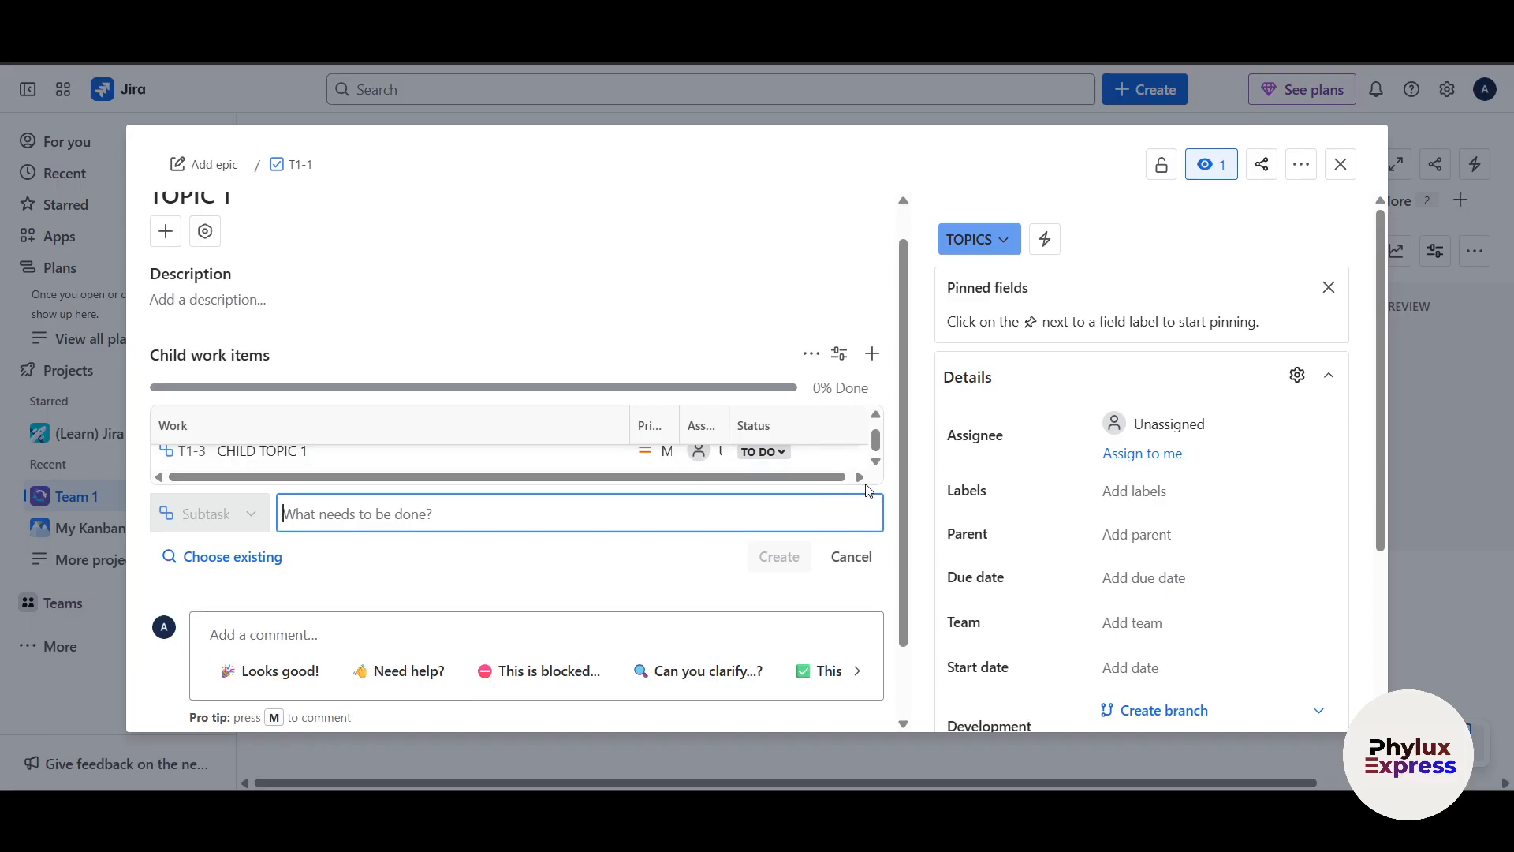
scroll(659, 460, "up", 1)
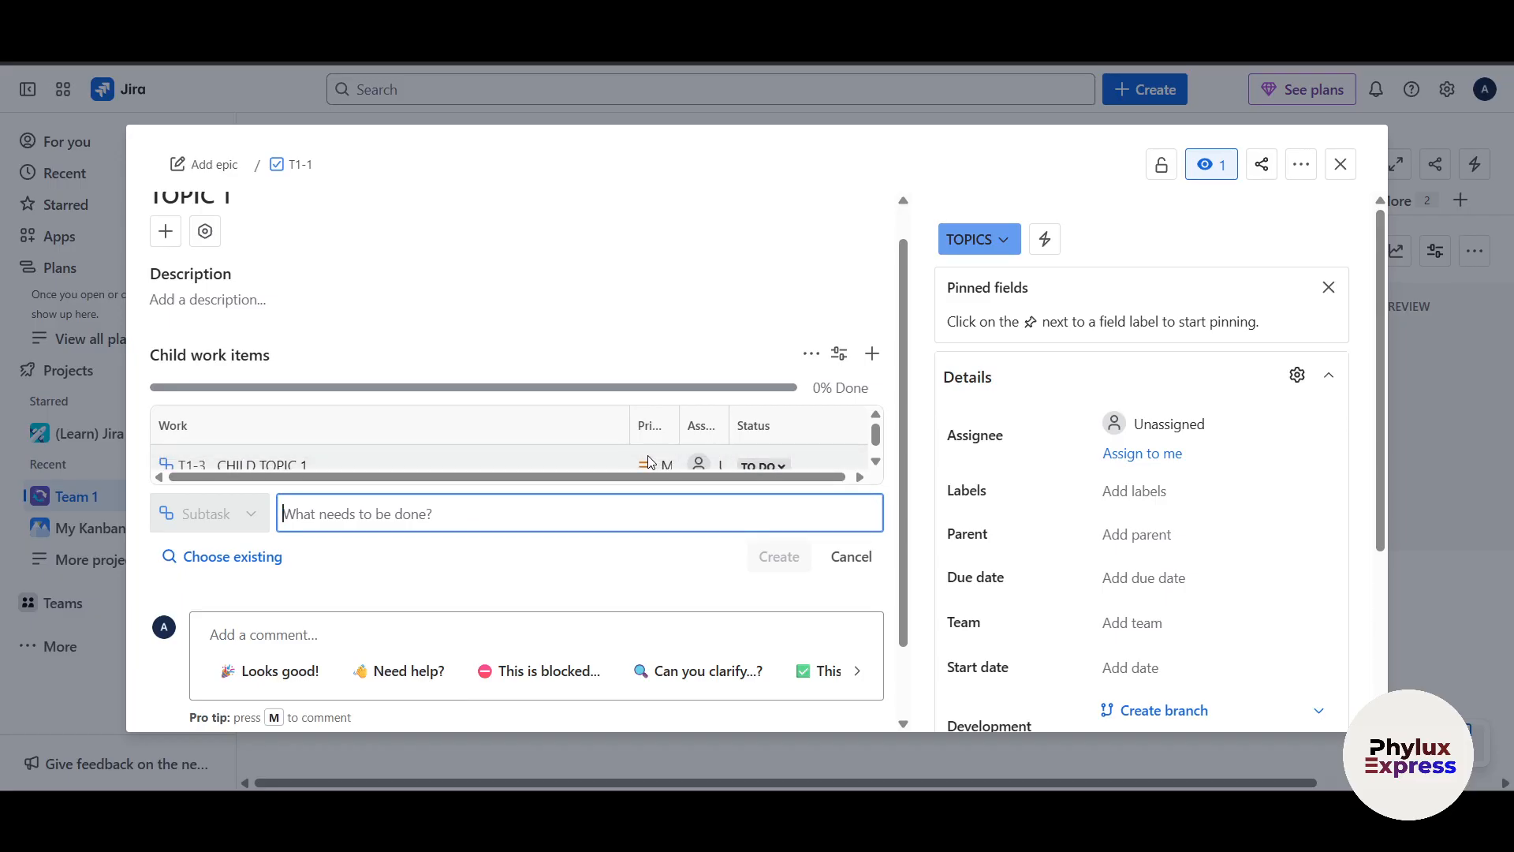
- Examine the status options of CHILD TOPIC 1 and the comment editor of TOPIC 1, and cancel the comment
left_click(777, 473)
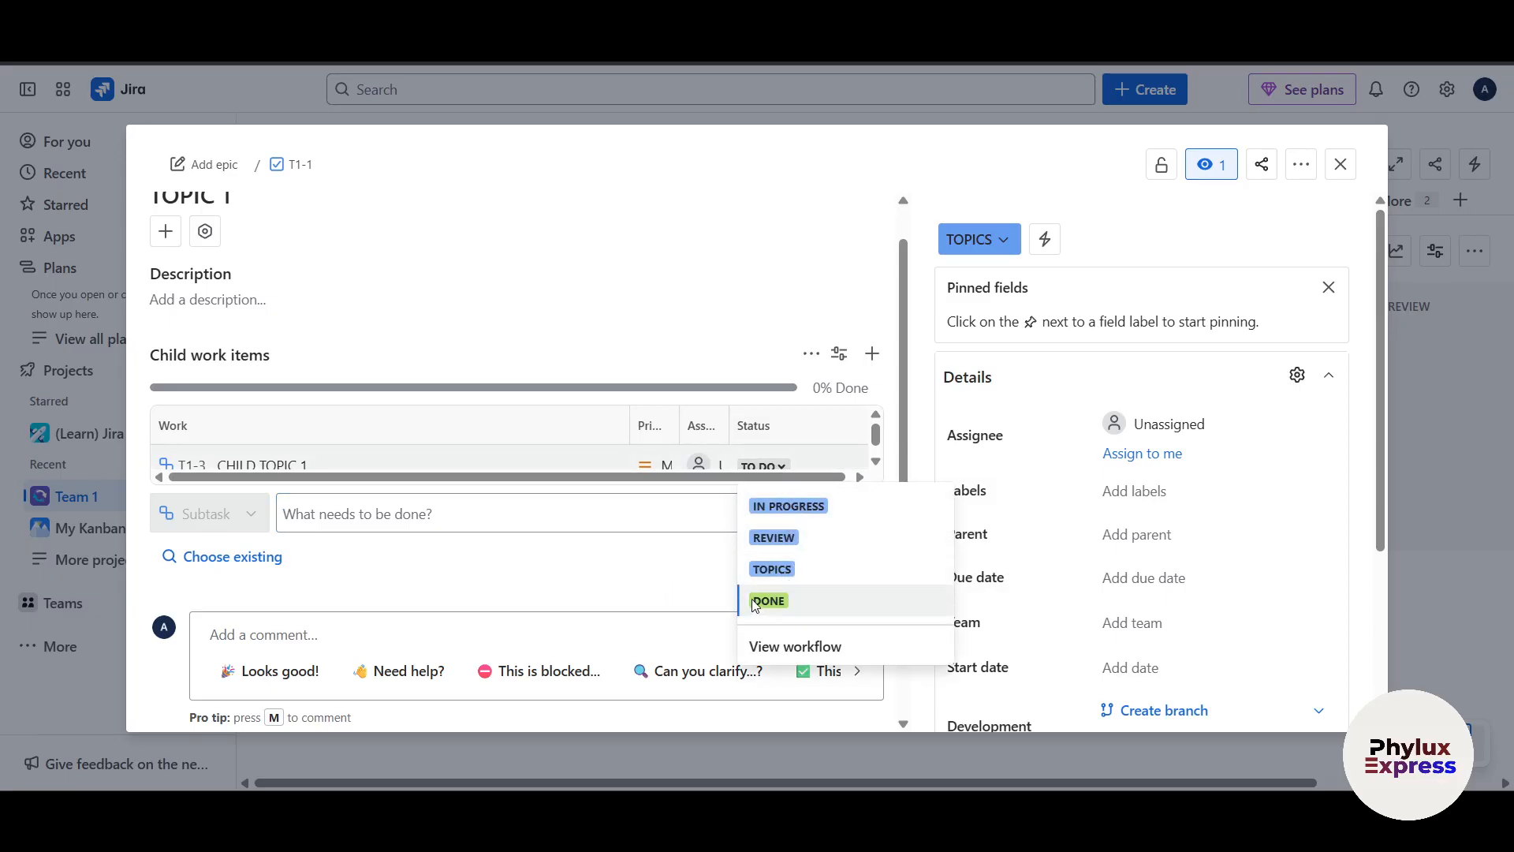
left_click(583, 586)
scroll(475, 497, "down", 1)
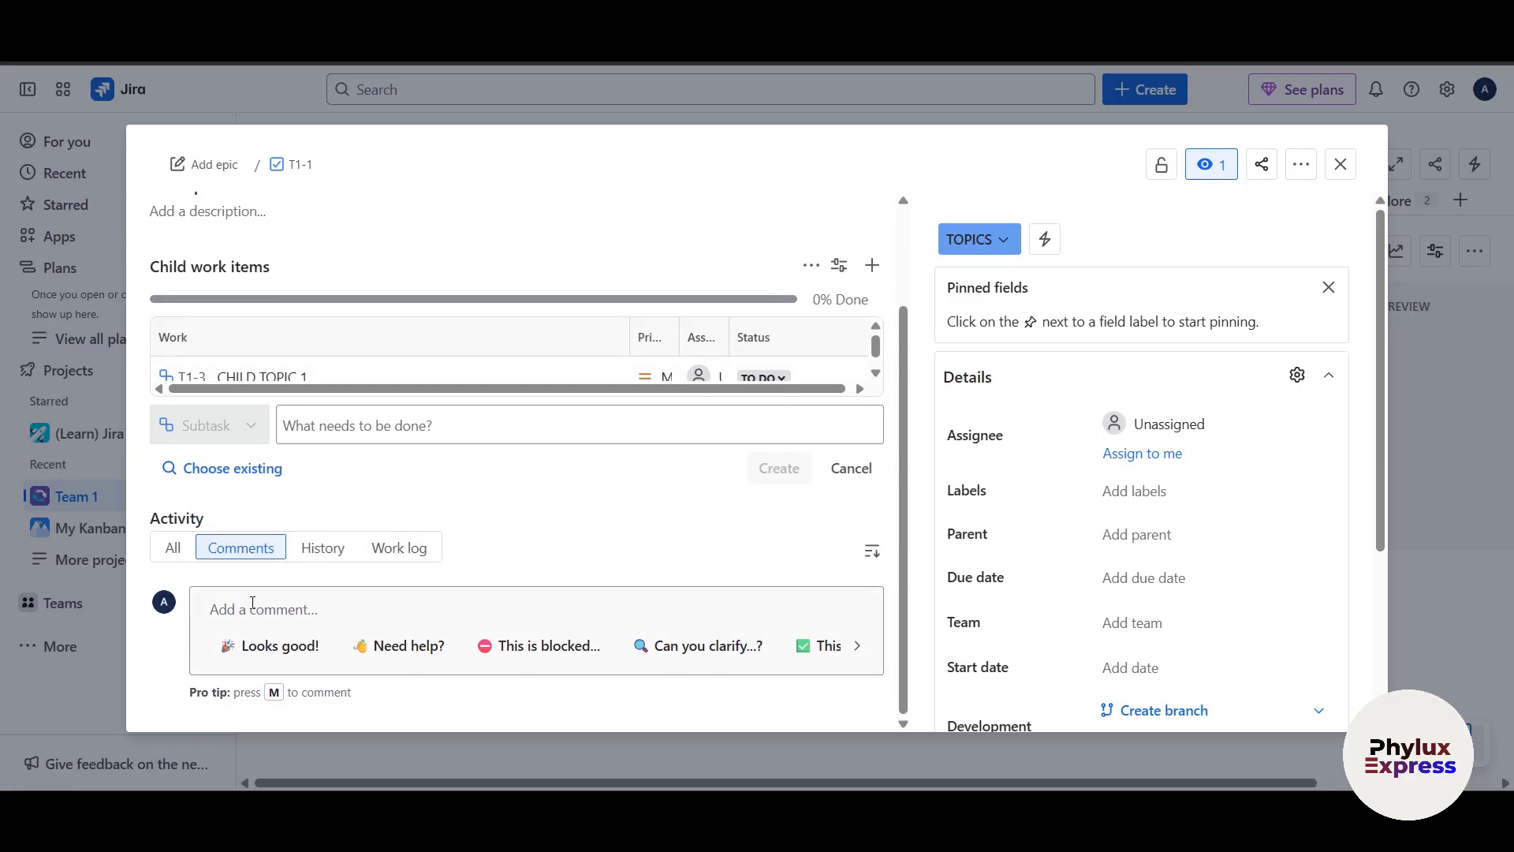
left_click(360, 624)
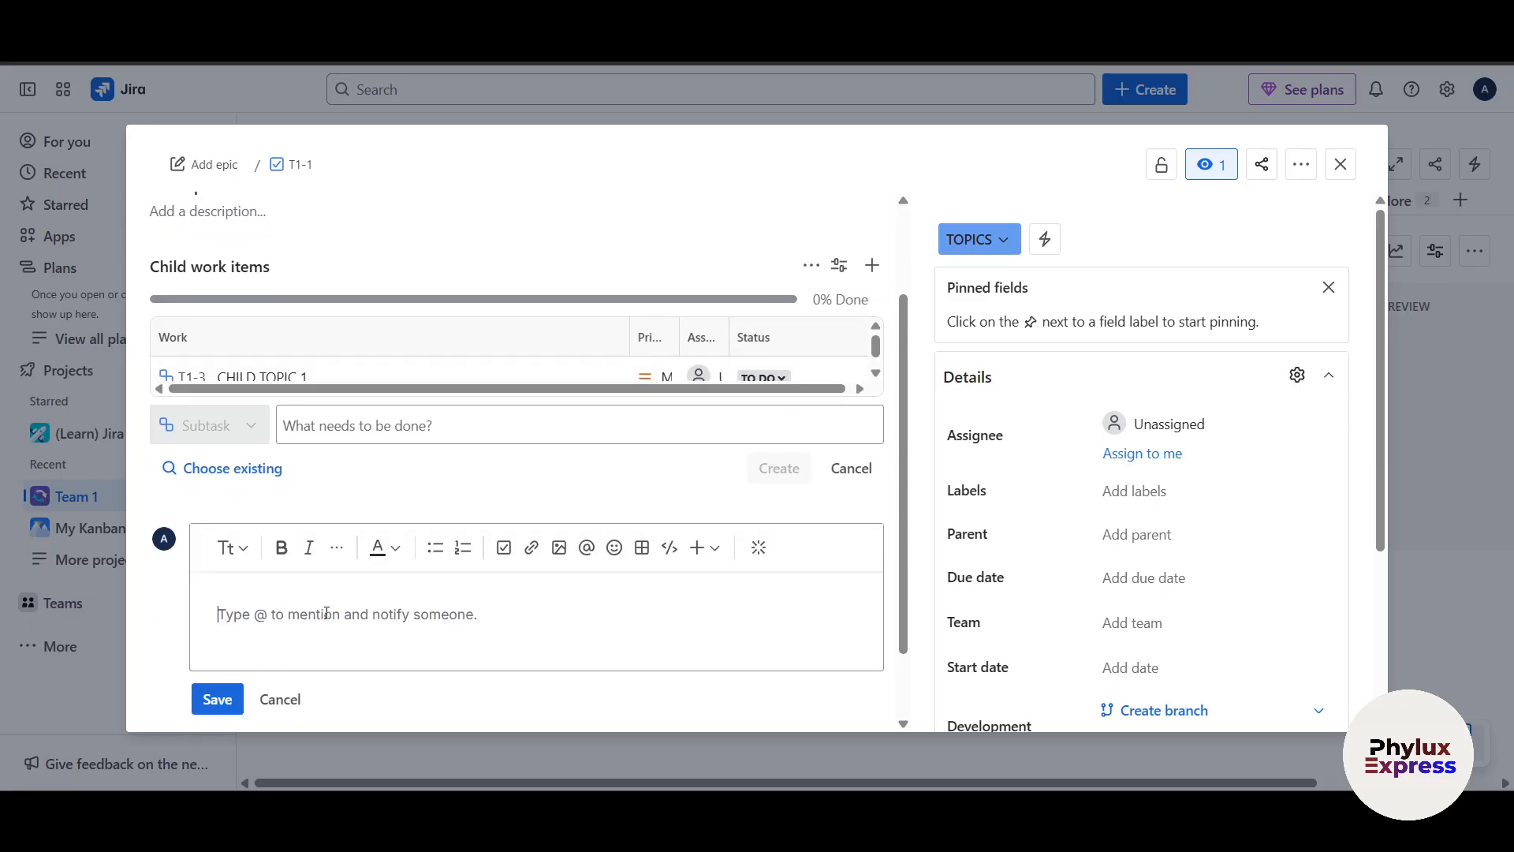
left_click(280, 699)
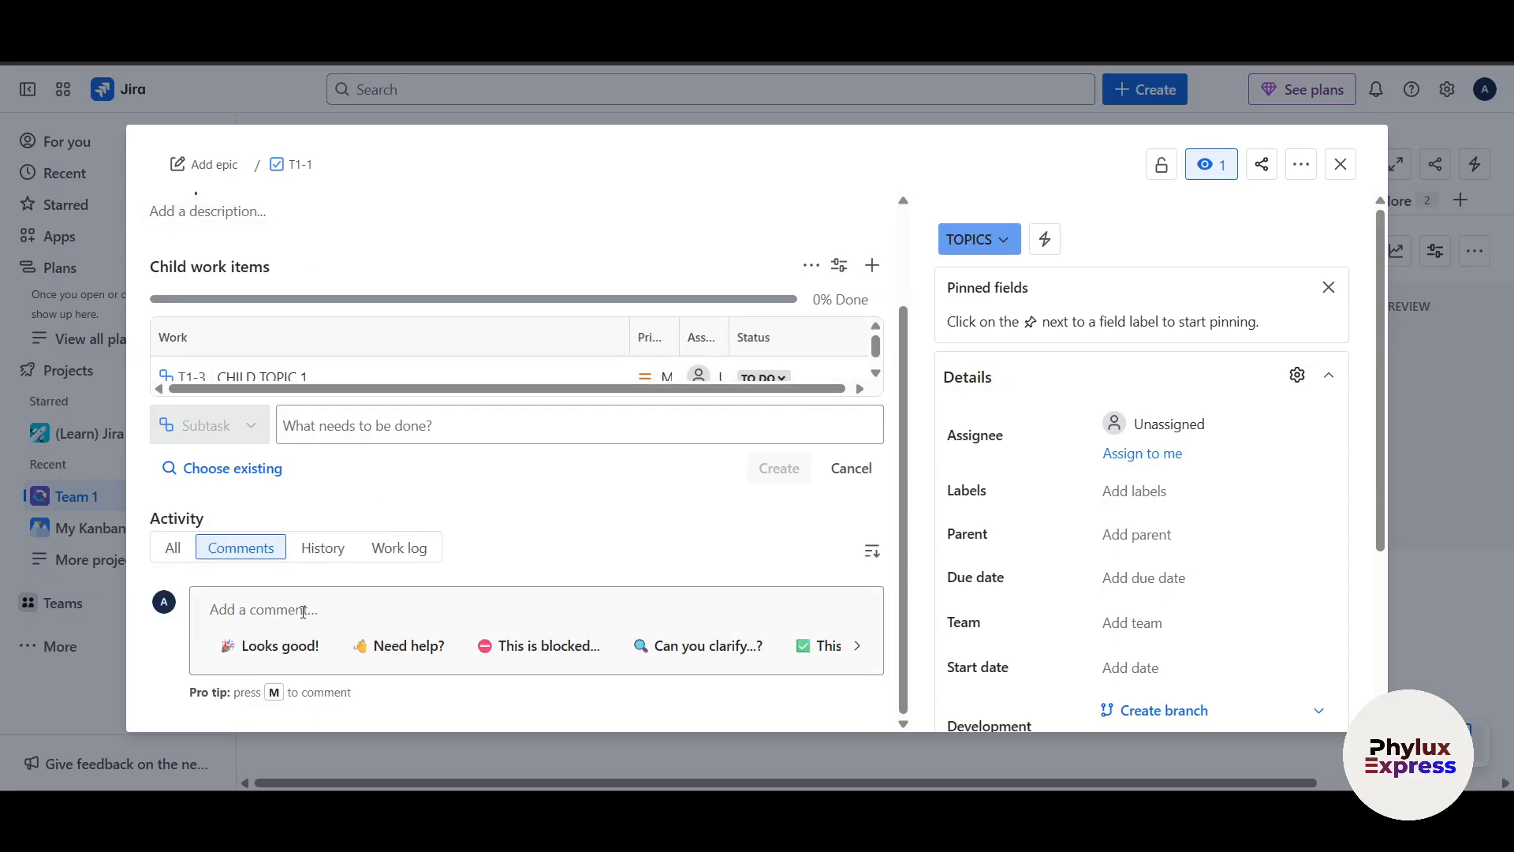
- Open TOPIC 1's description editor and cancel it, and review the activity section and detail fields
scroll(199, 211, "up", 2)
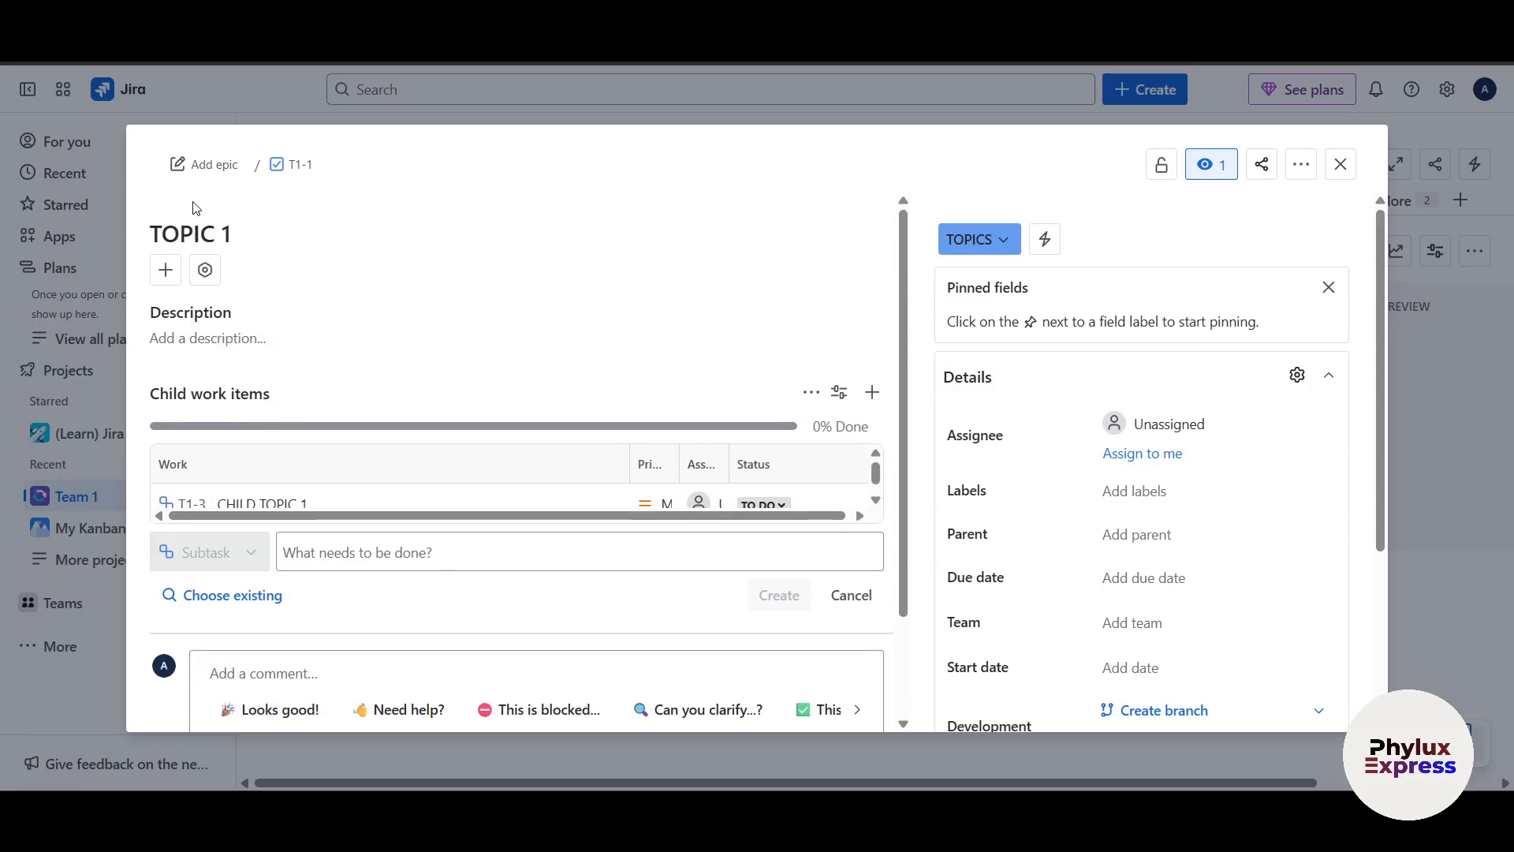
left_click(199, 343)
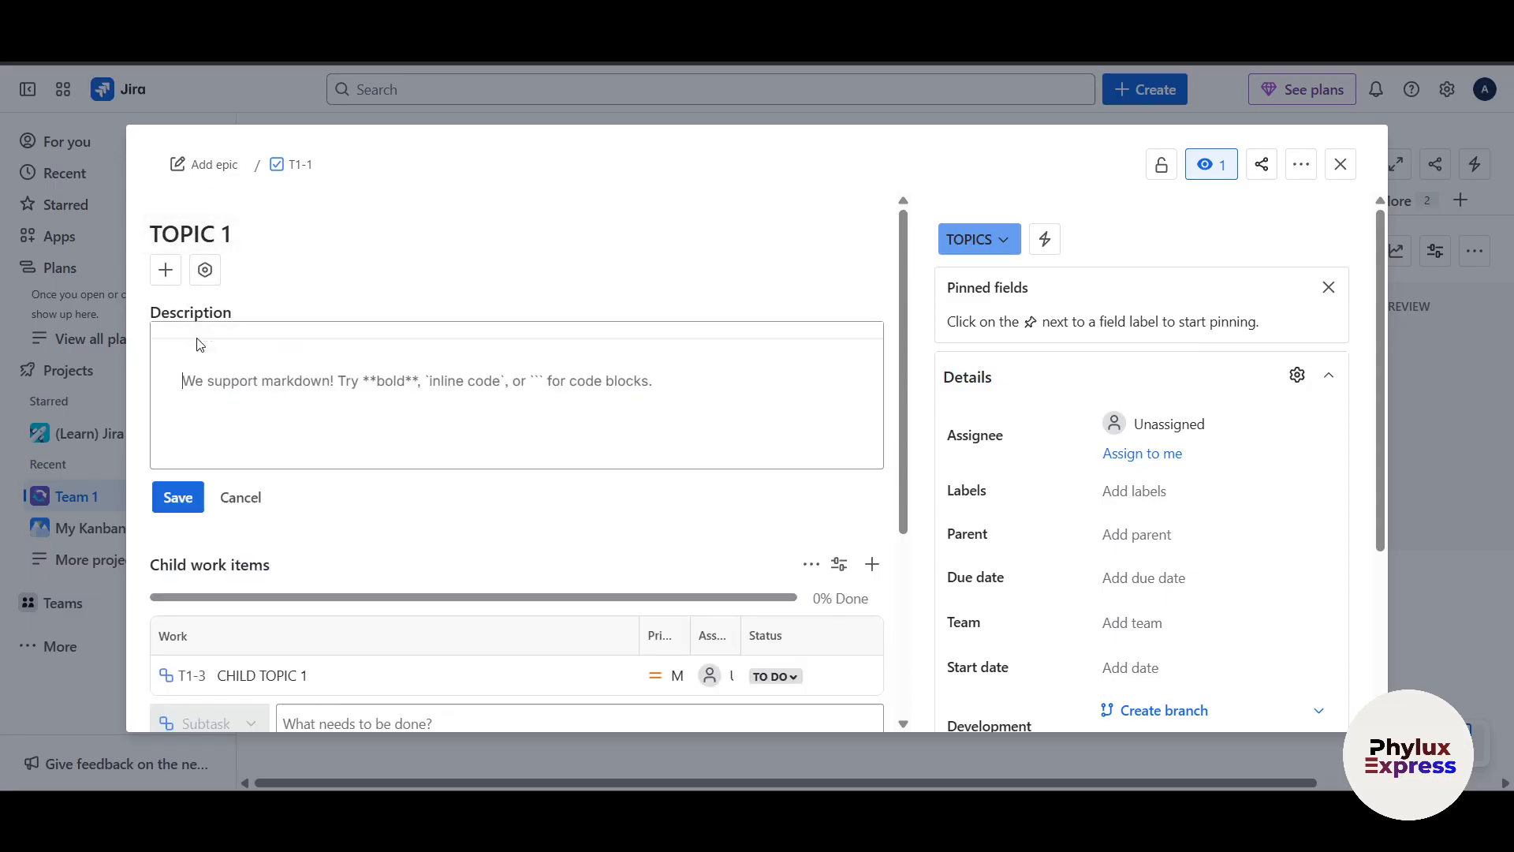
left_click(226, 505)
scroll(497, 596, "down", 3)
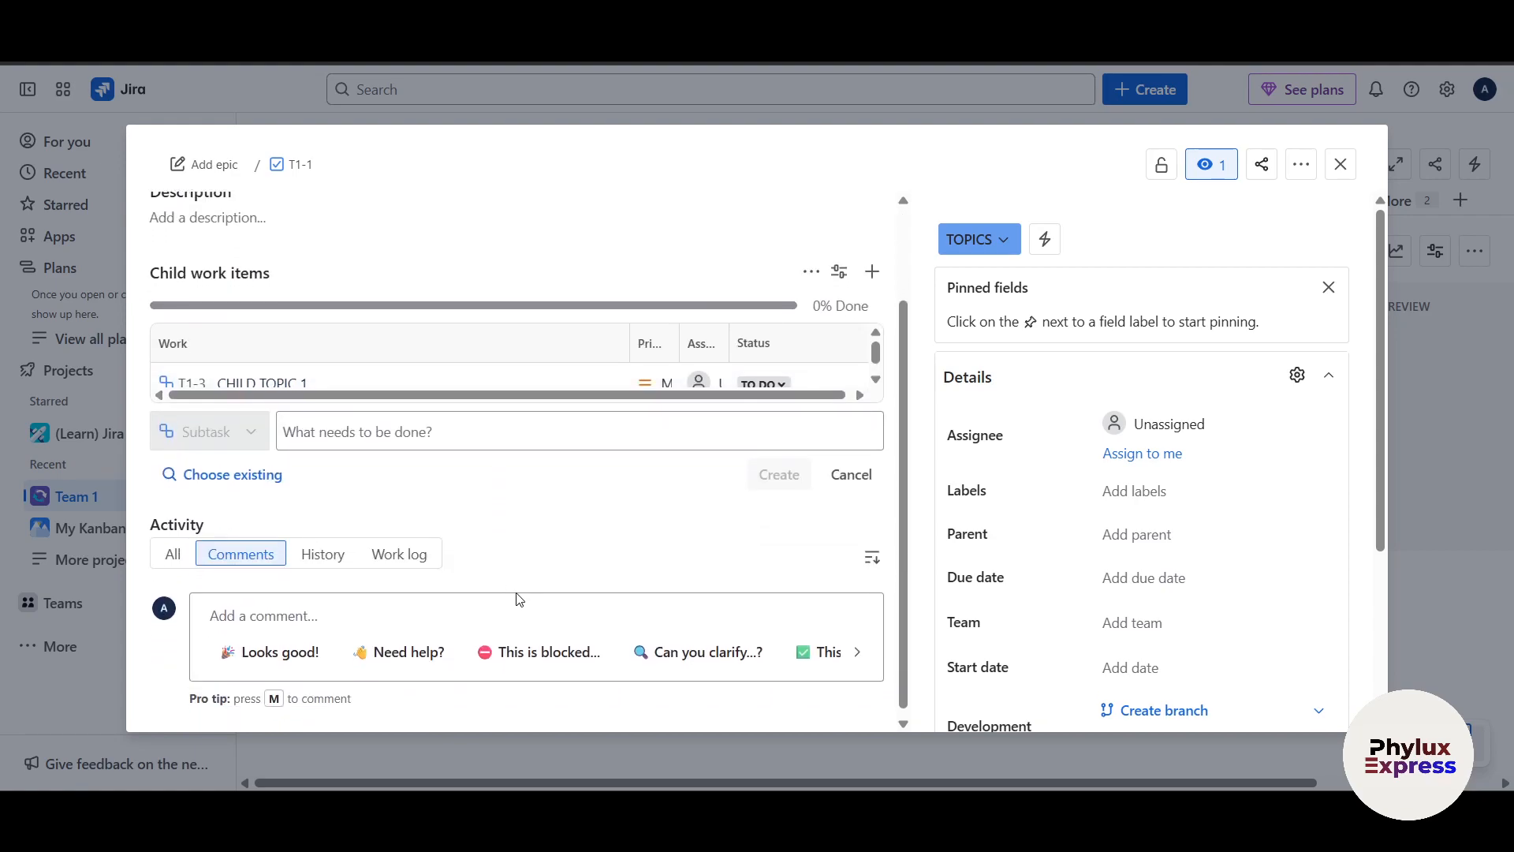
scroll(1149, 513, "down", 2)
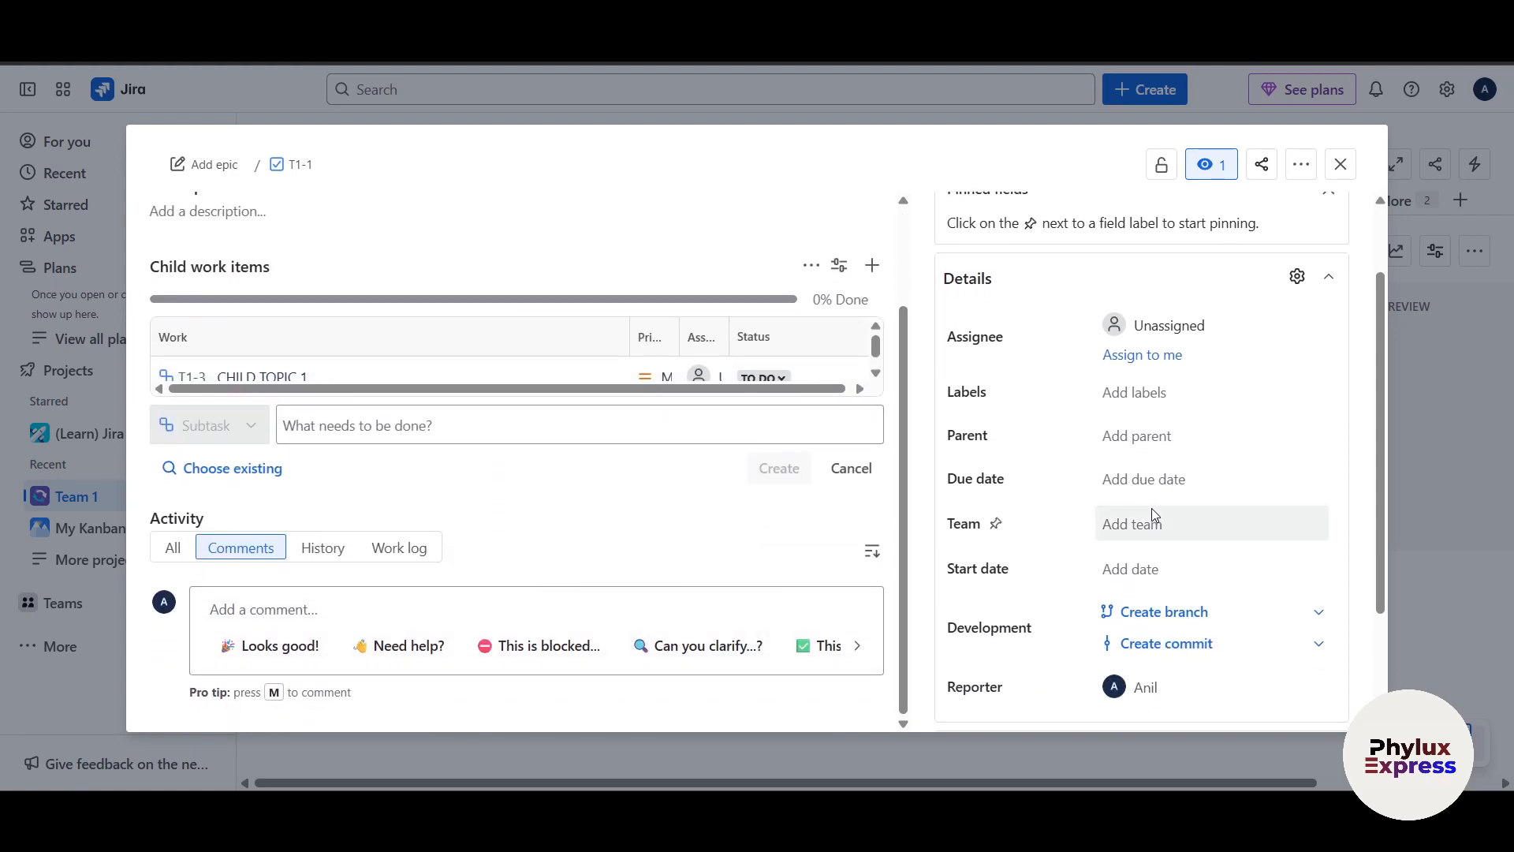
scroll(1153, 511, "up", 2)
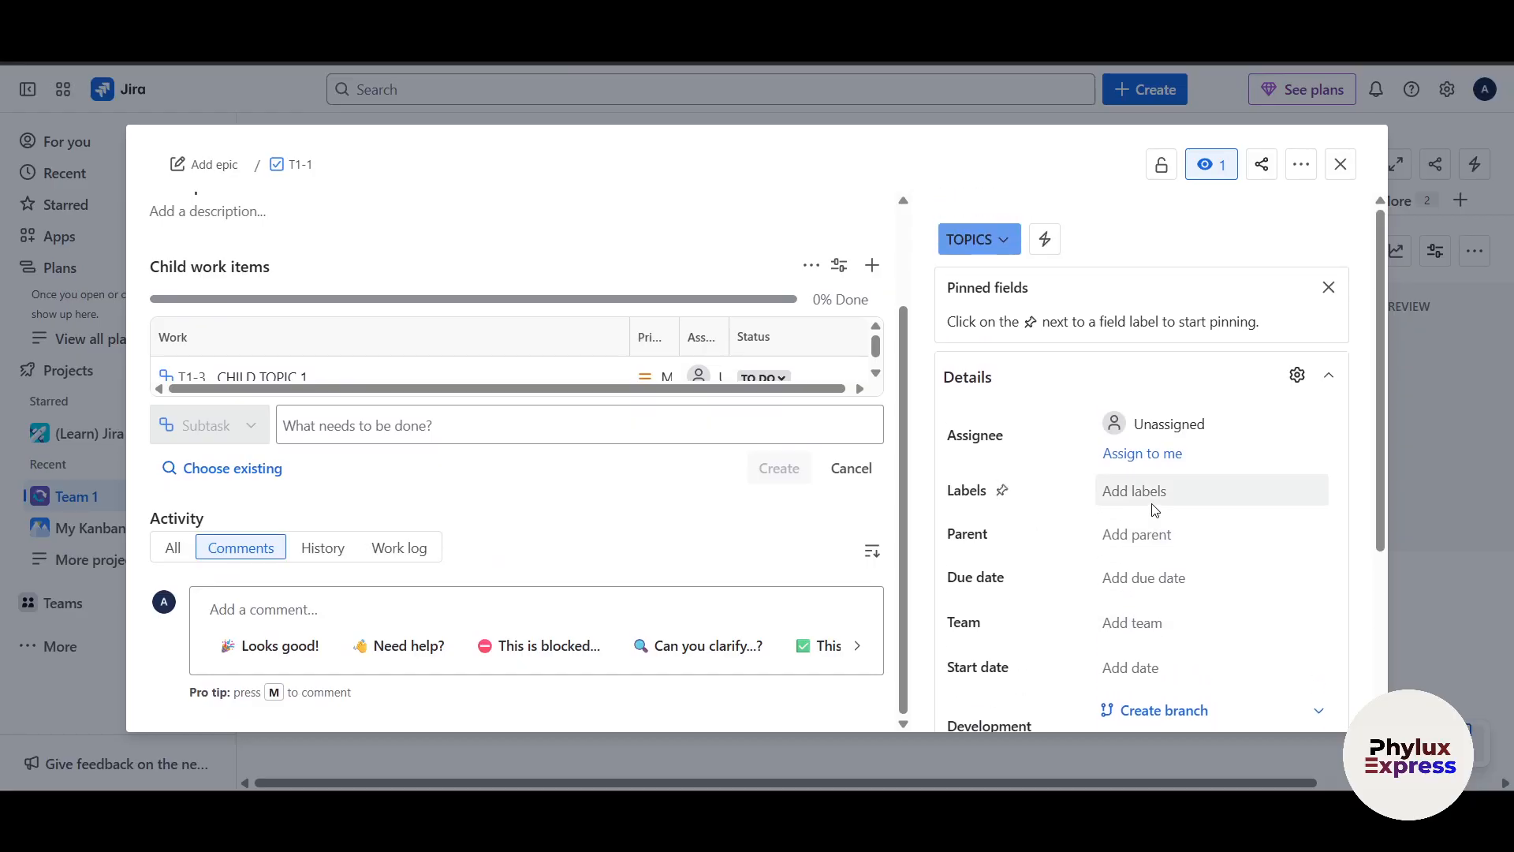
- Examine the additional actions for TOPIC 1 and the options for adding content to it
left_click(1301, 166)
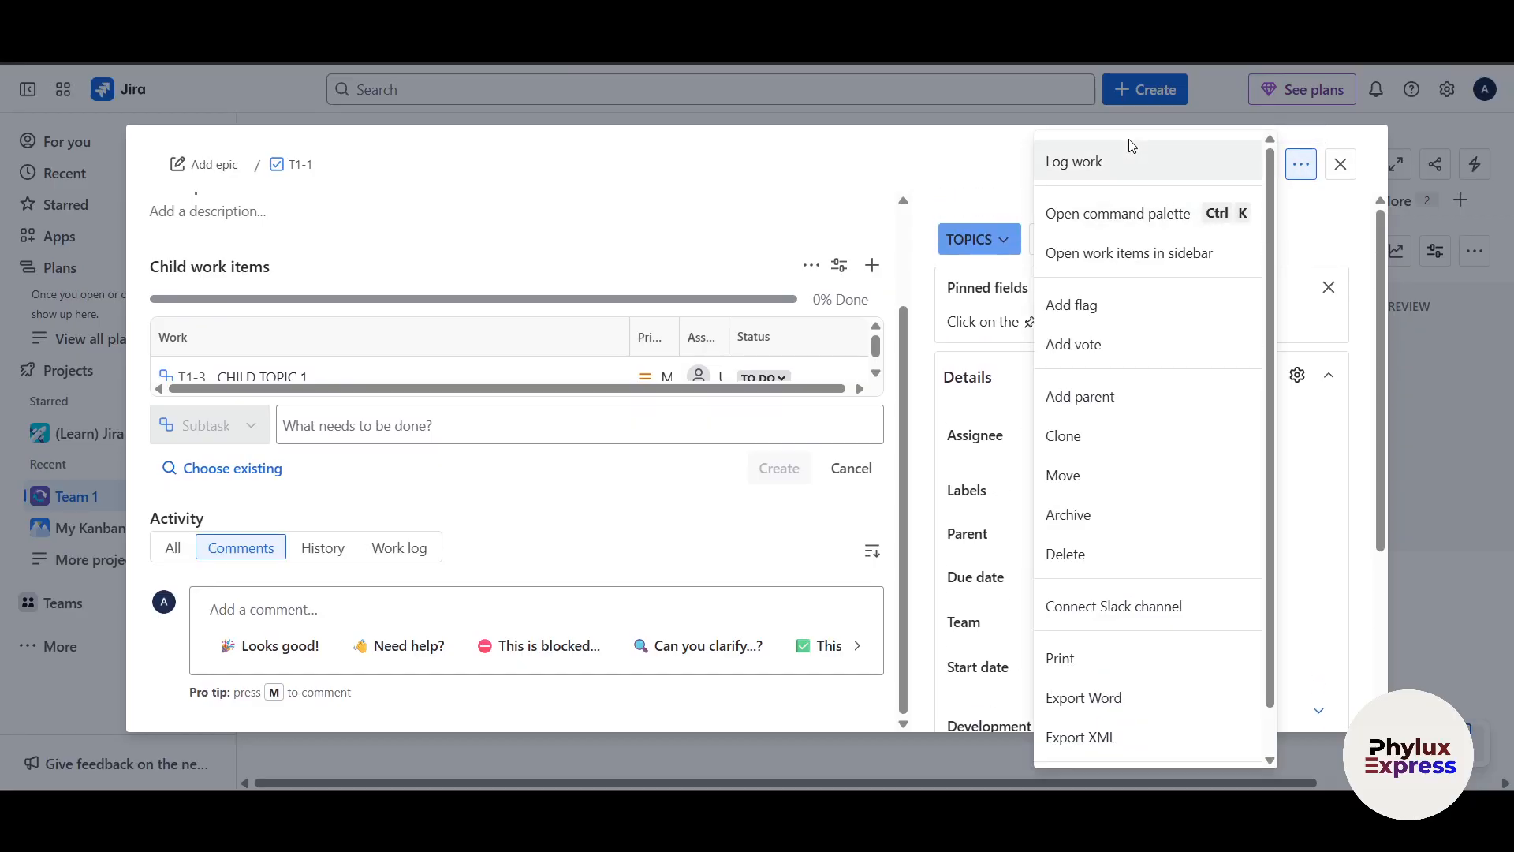
scroll(1158, 545, "down", 1)
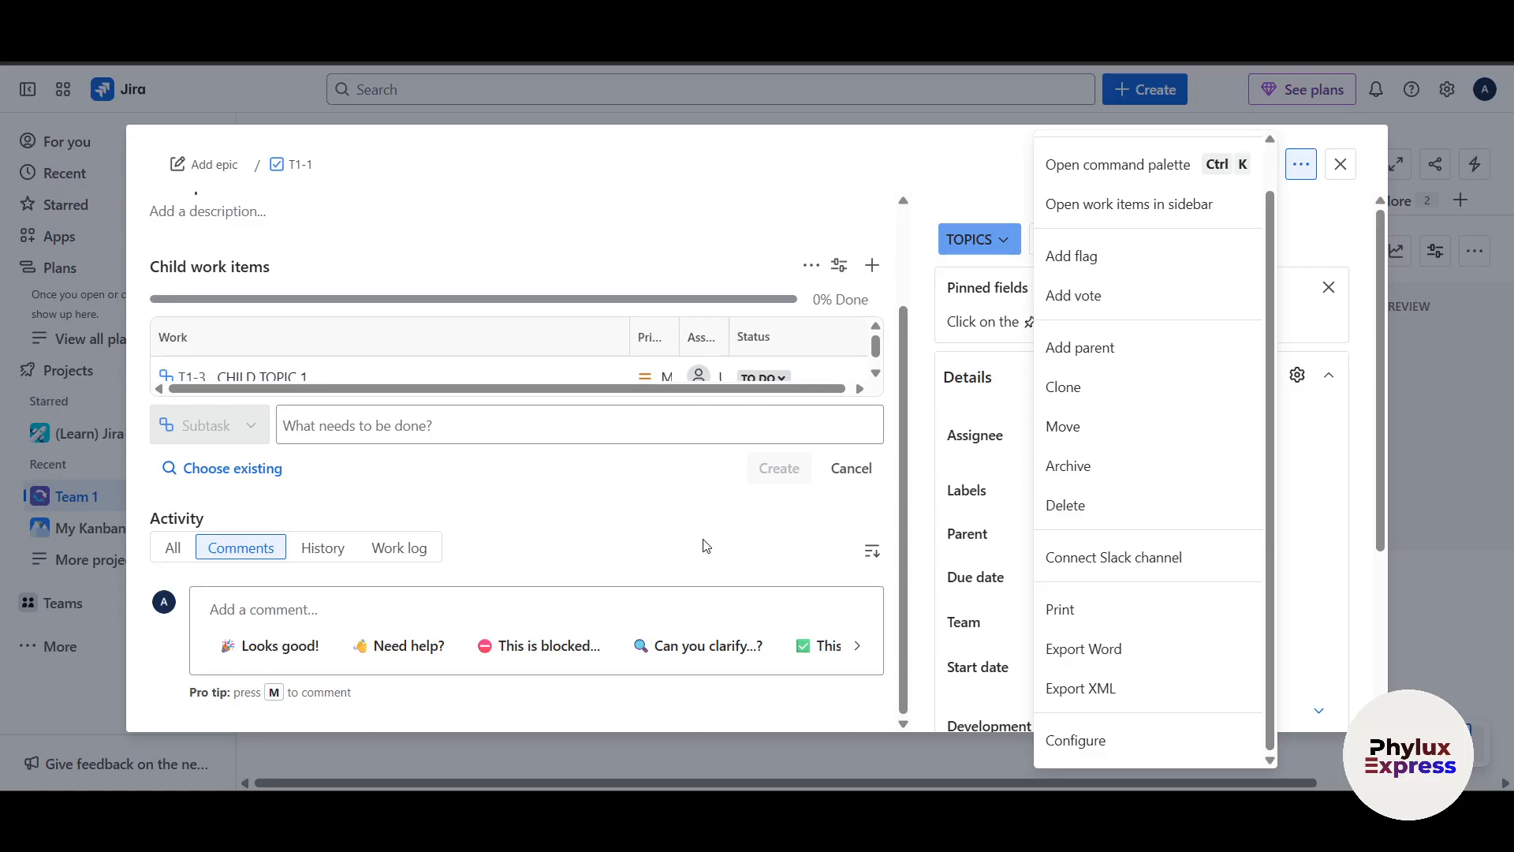
left_click(733, 553)
scroll(241, 180, "up", 2)
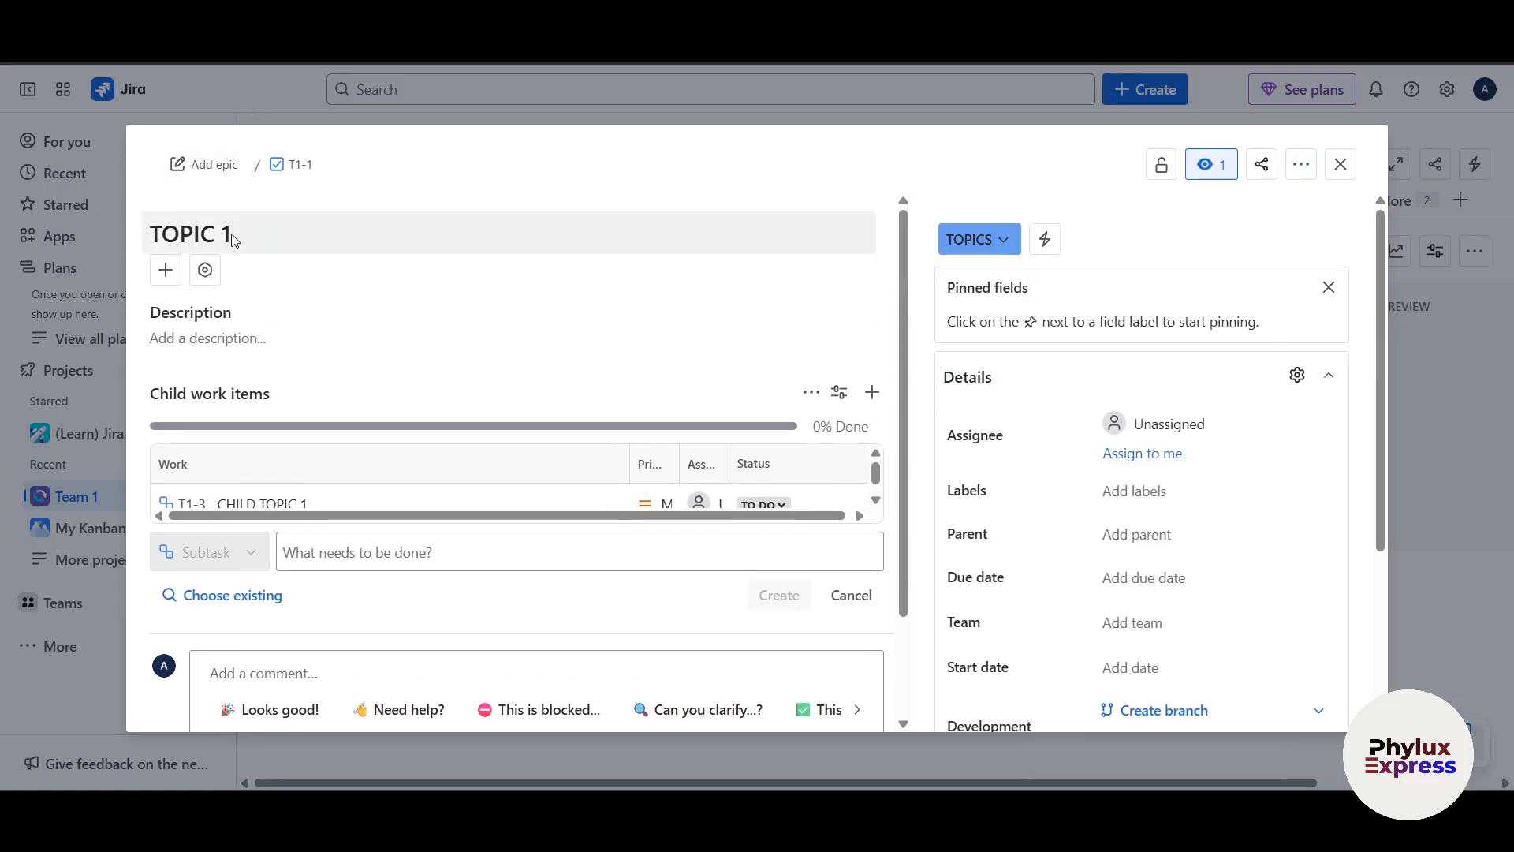
left_click(167, 271)
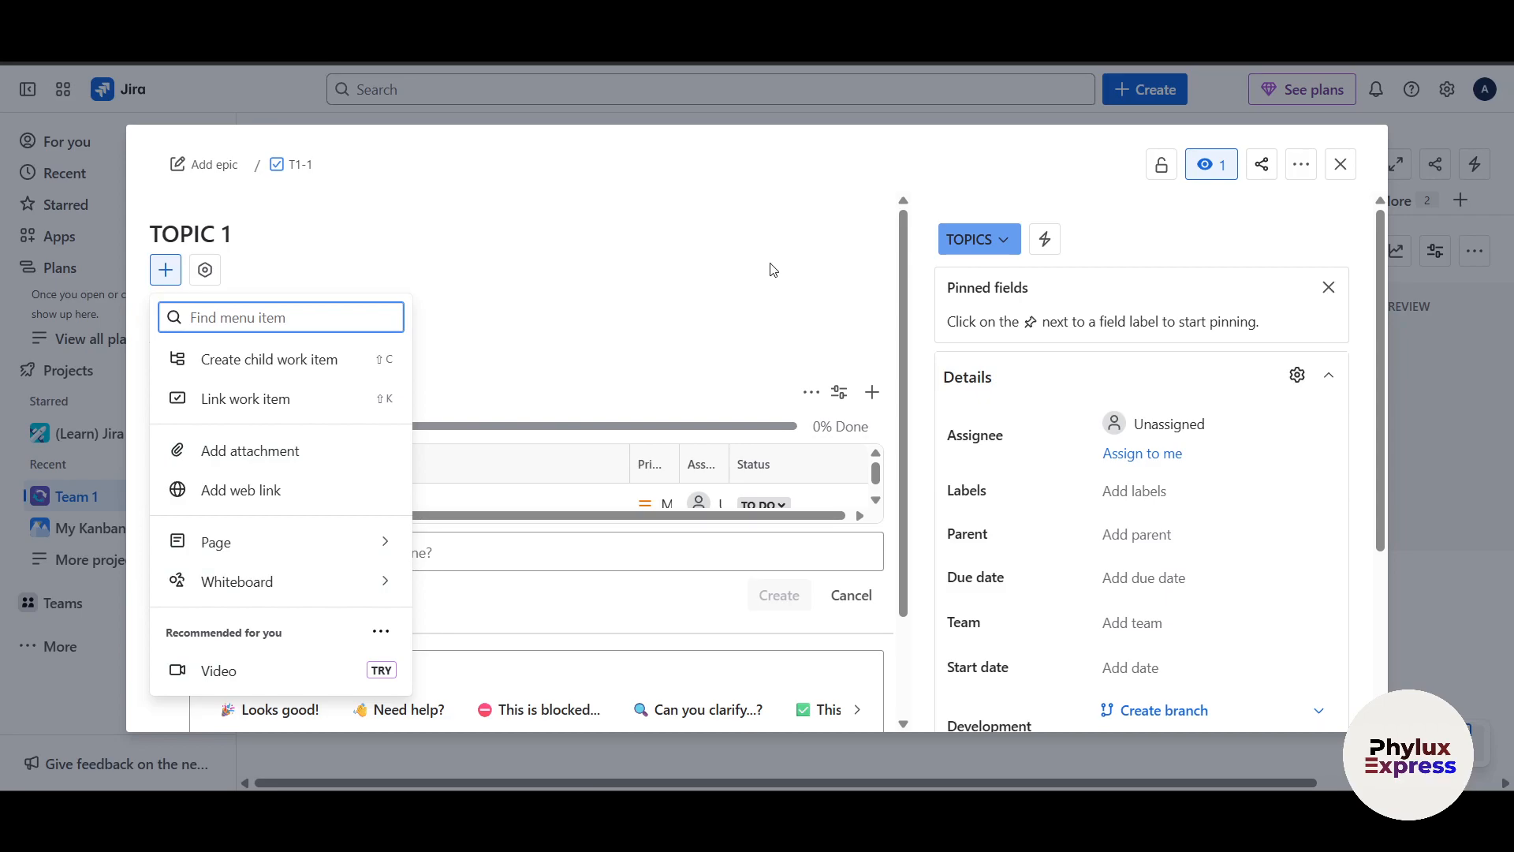
left_click(931, 235)
- Assign the TOPIC 1 work item to yourself
scroll(1108, 512, "down", 2)
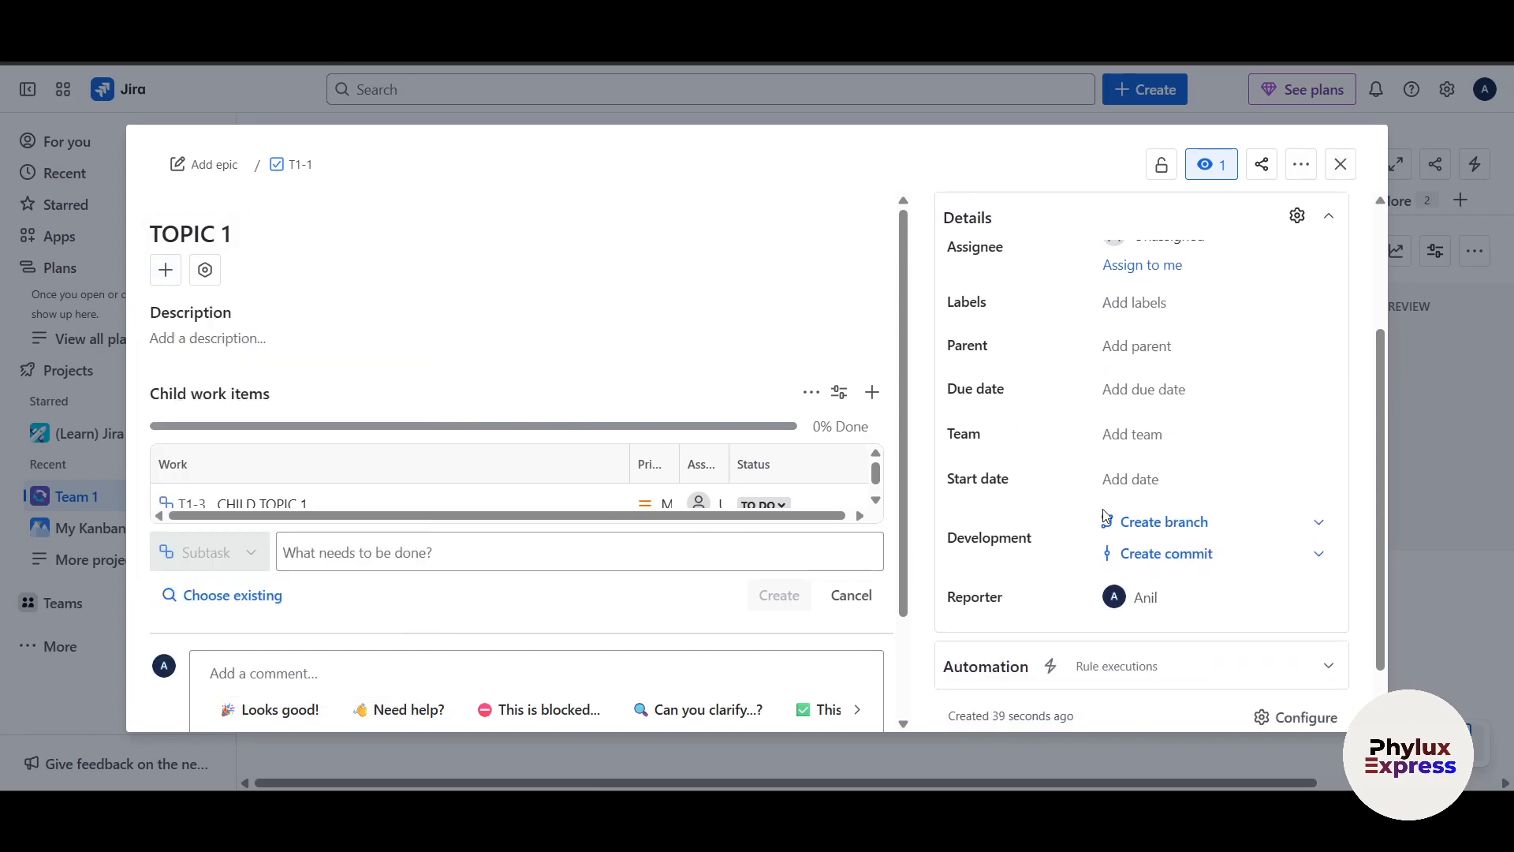
scroll(1136, 376, "up", 1)
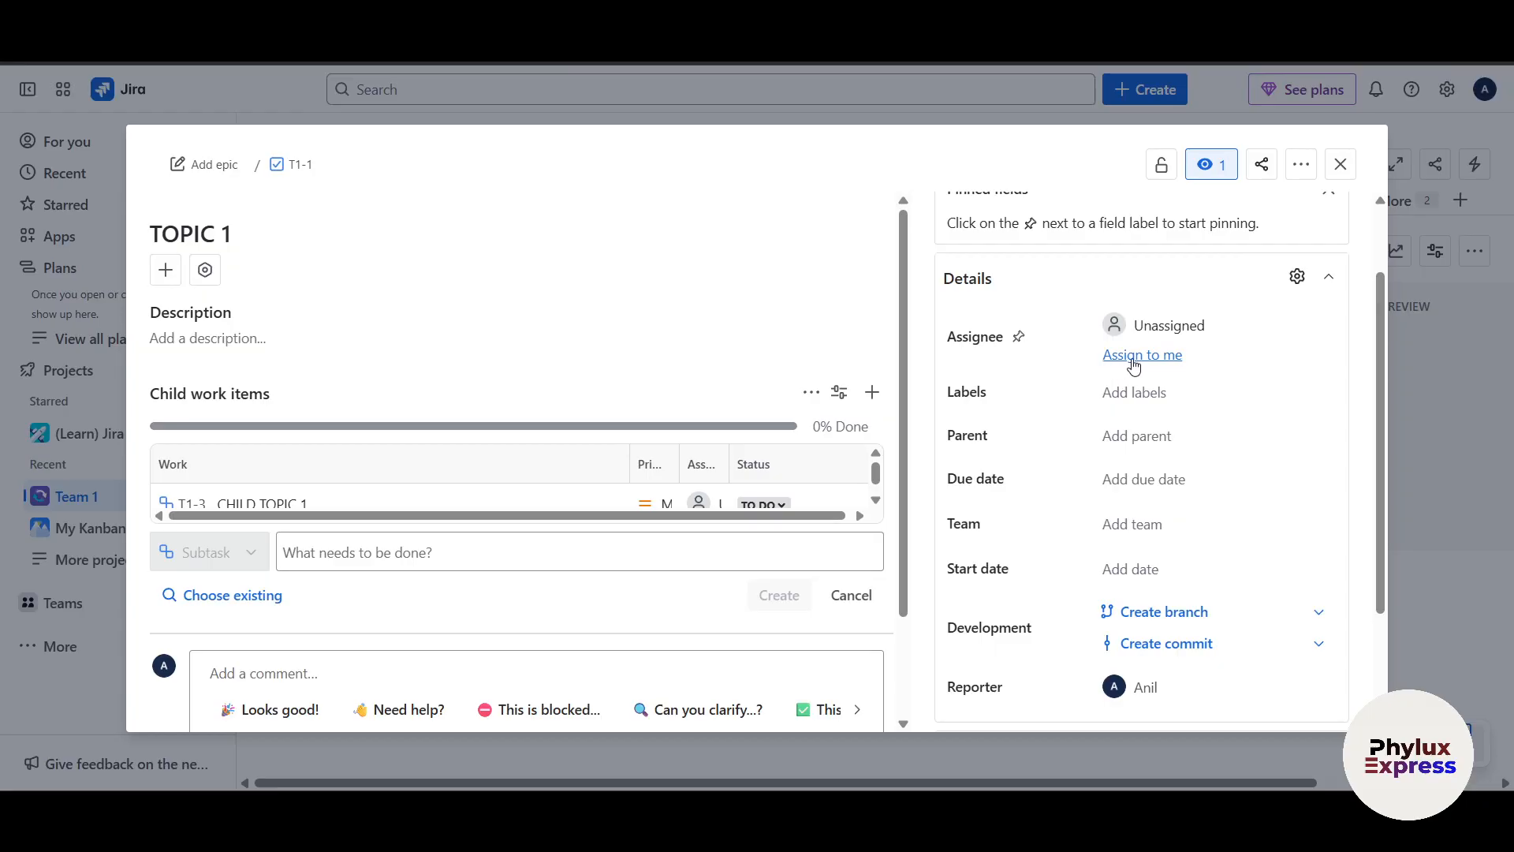
left_click(1143, 355)
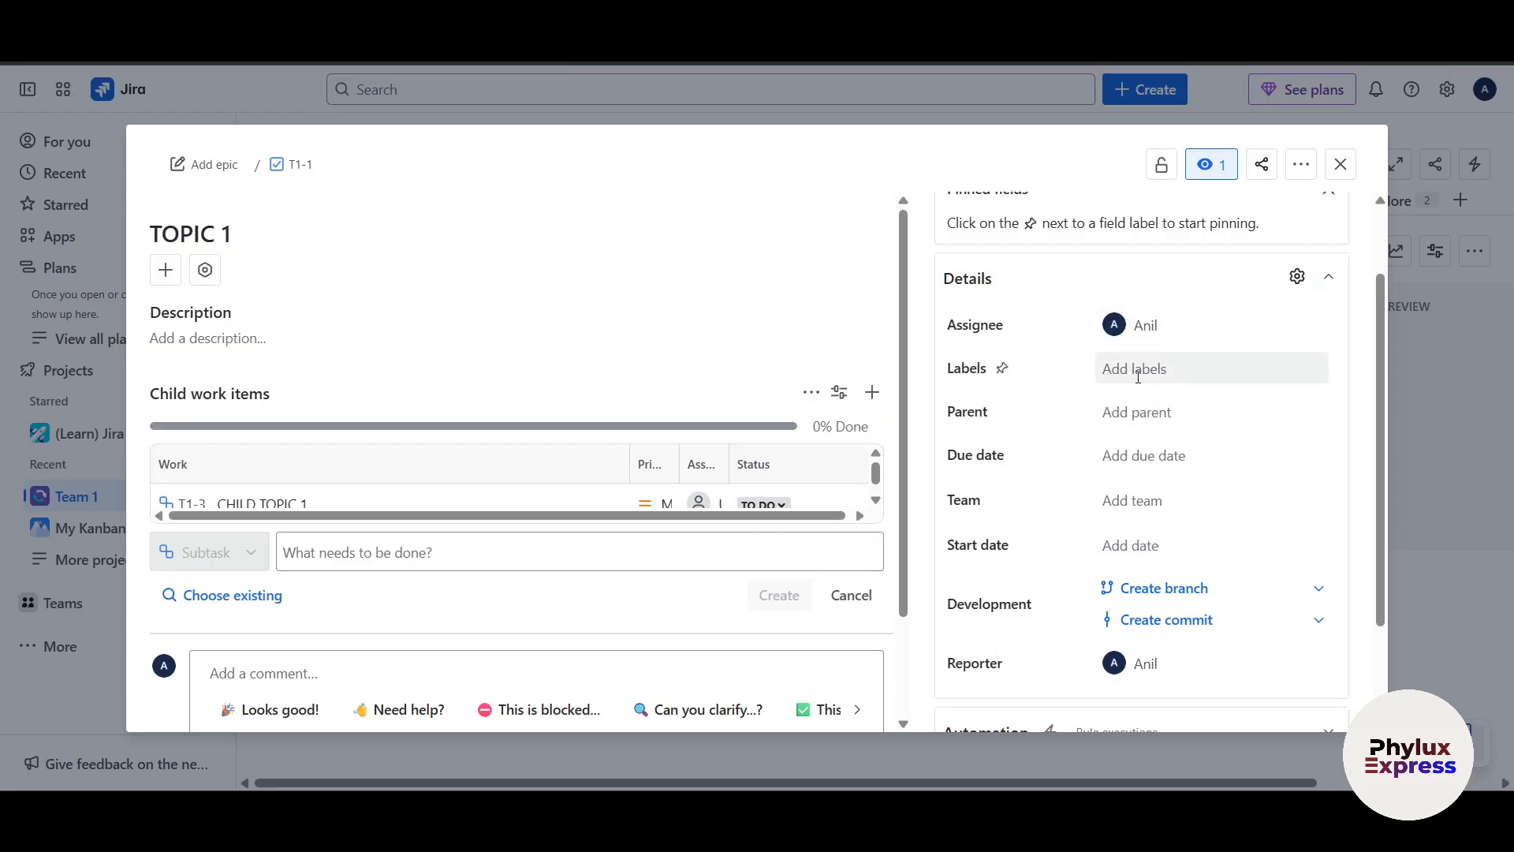
- Examine the branch and commit creation options in TOPIC 1's development details
scroll(1139, 371, "down", 1)
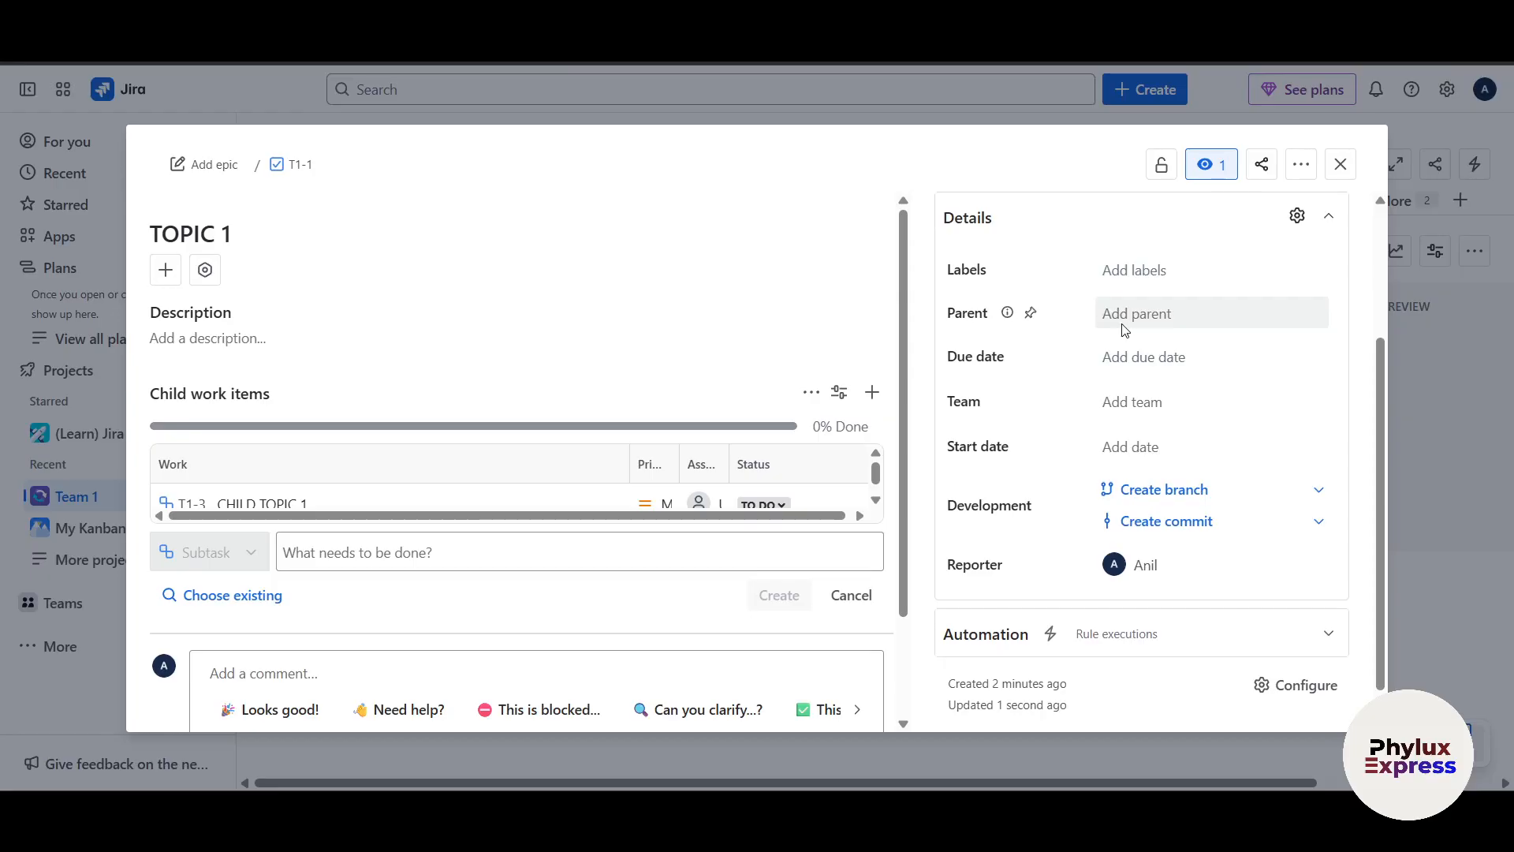
scroll(1167, 439, "down", 1)
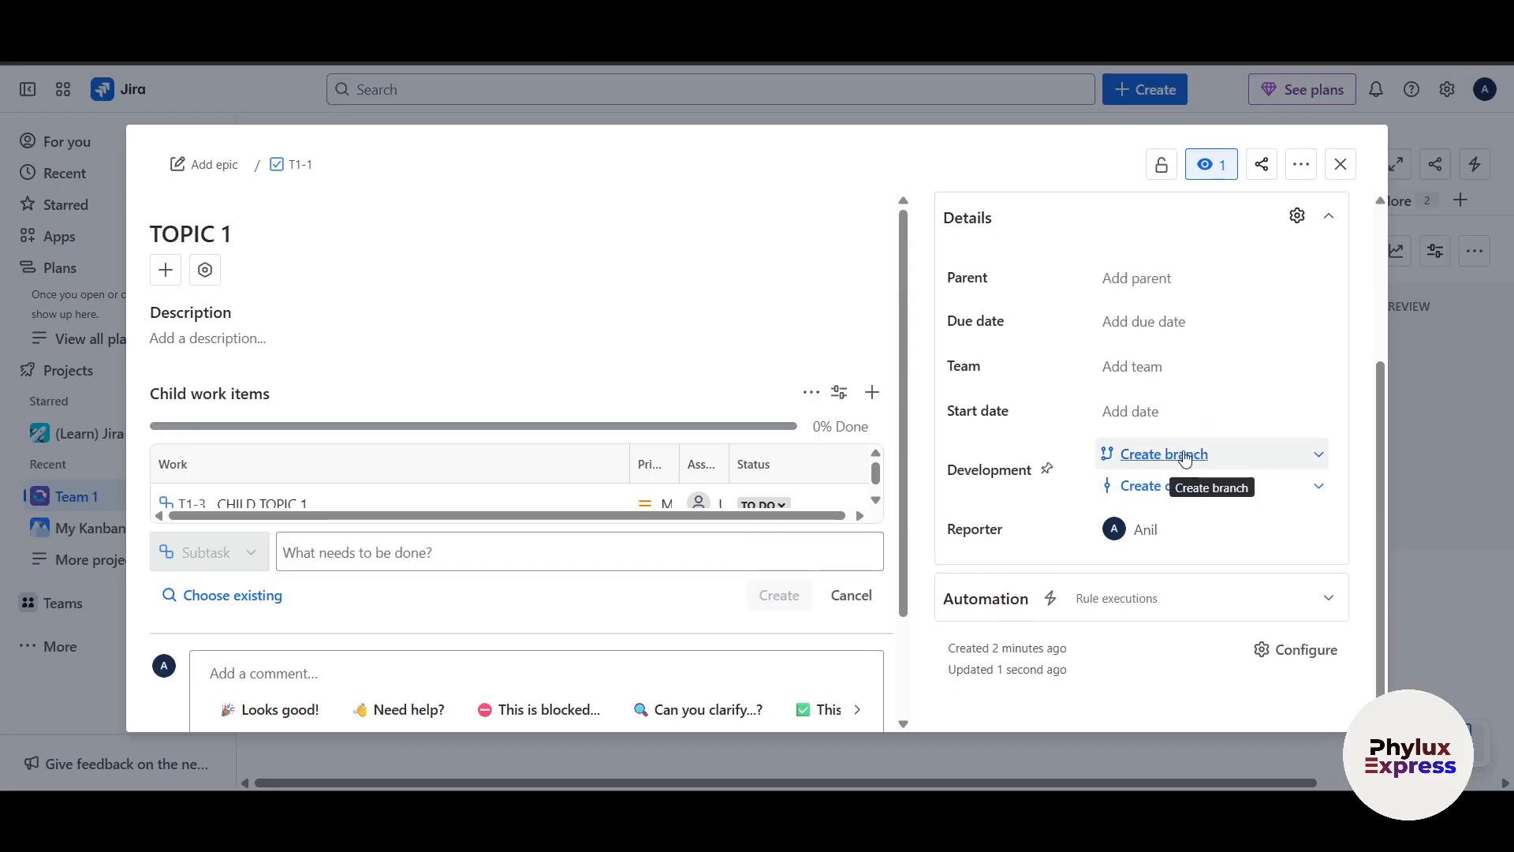
left_click(1319, 458)
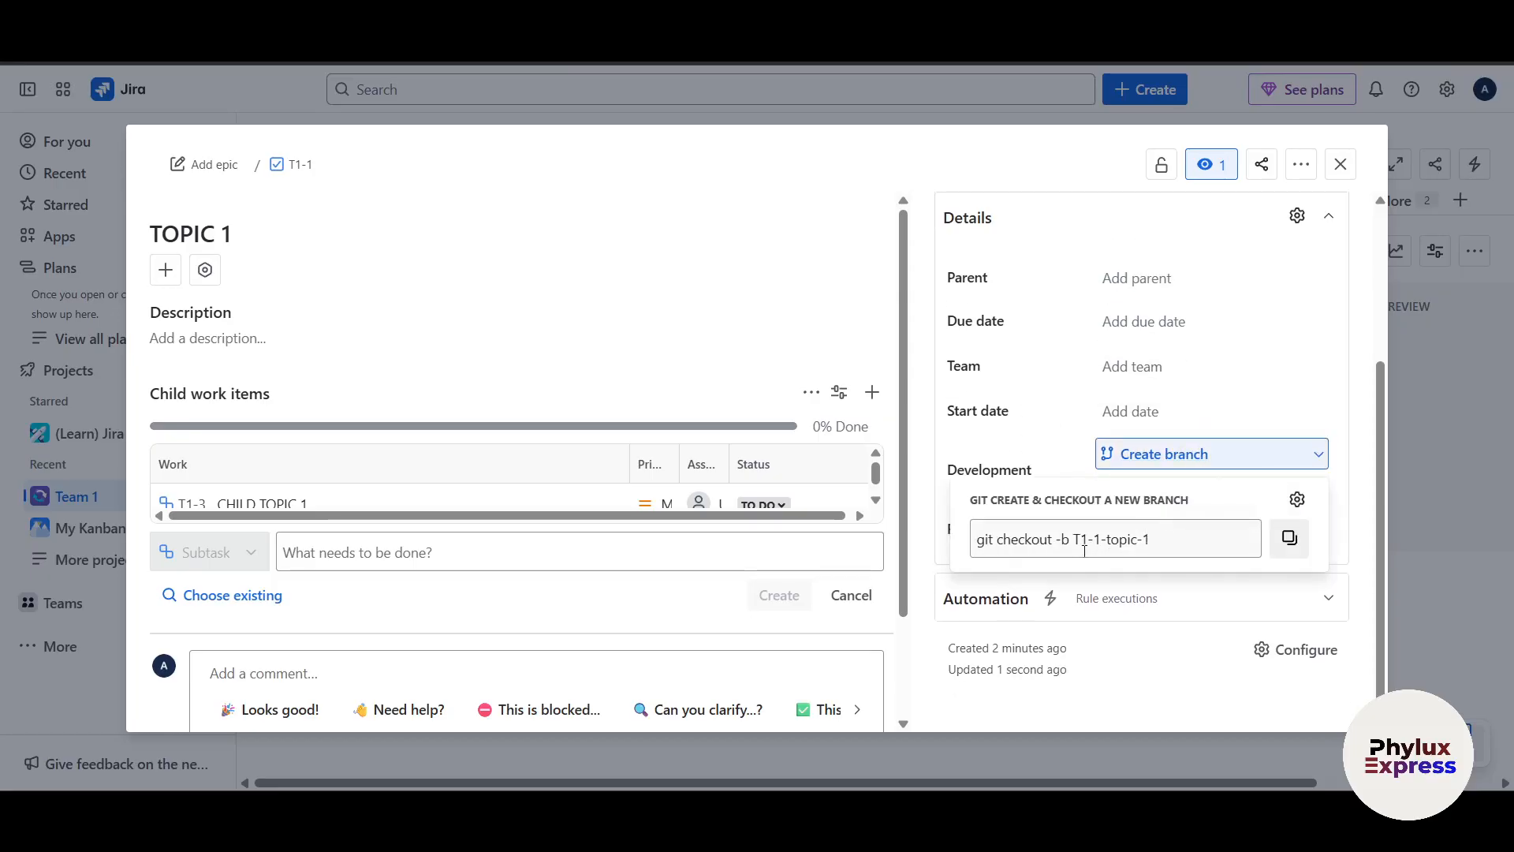
left_click(1074, 453)
left_click(1210, 495)
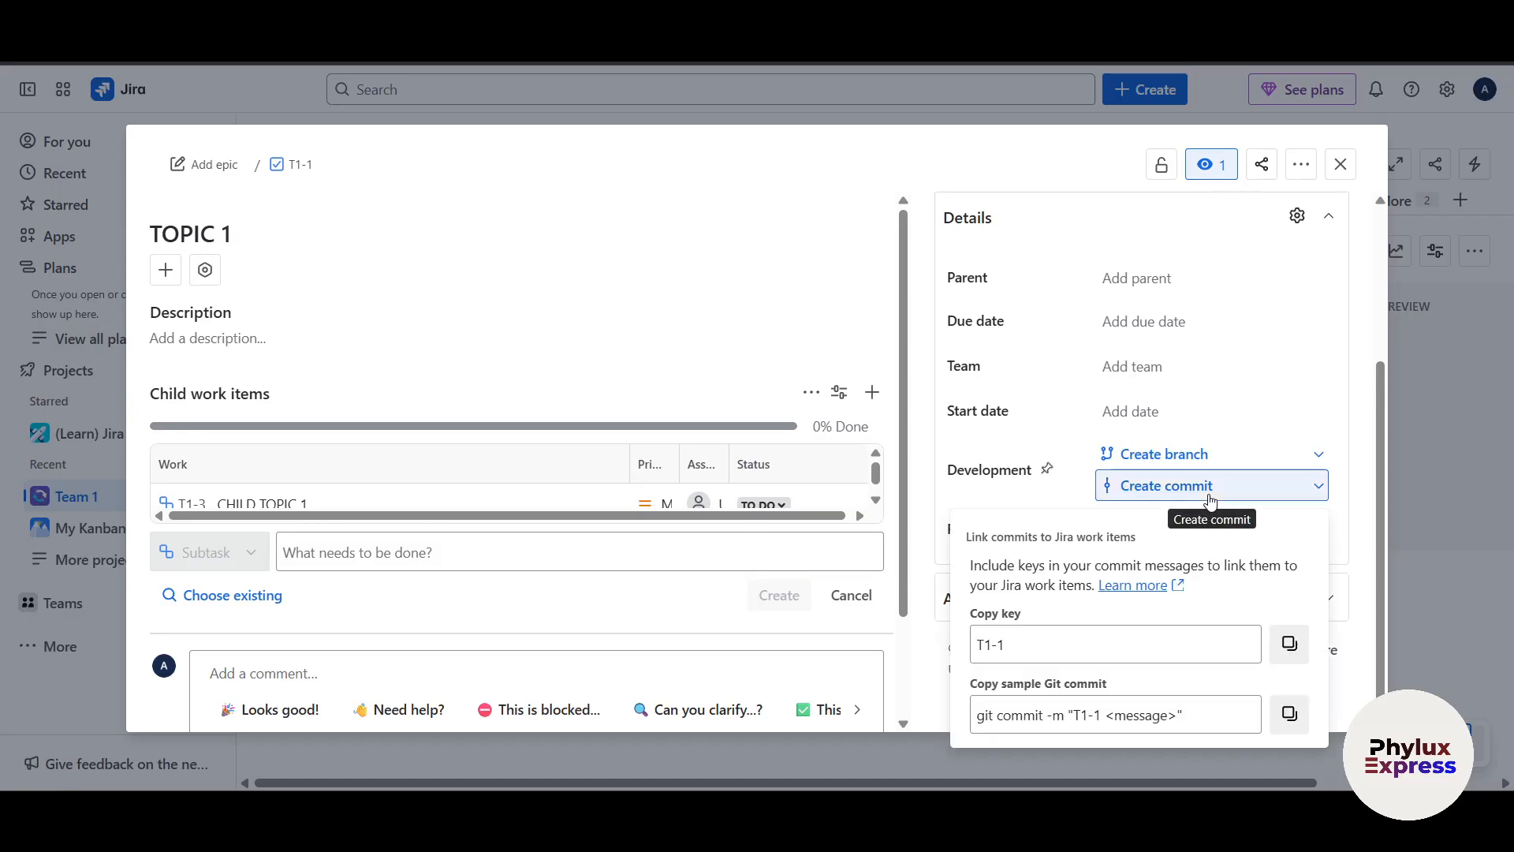
left_click(939, 511)
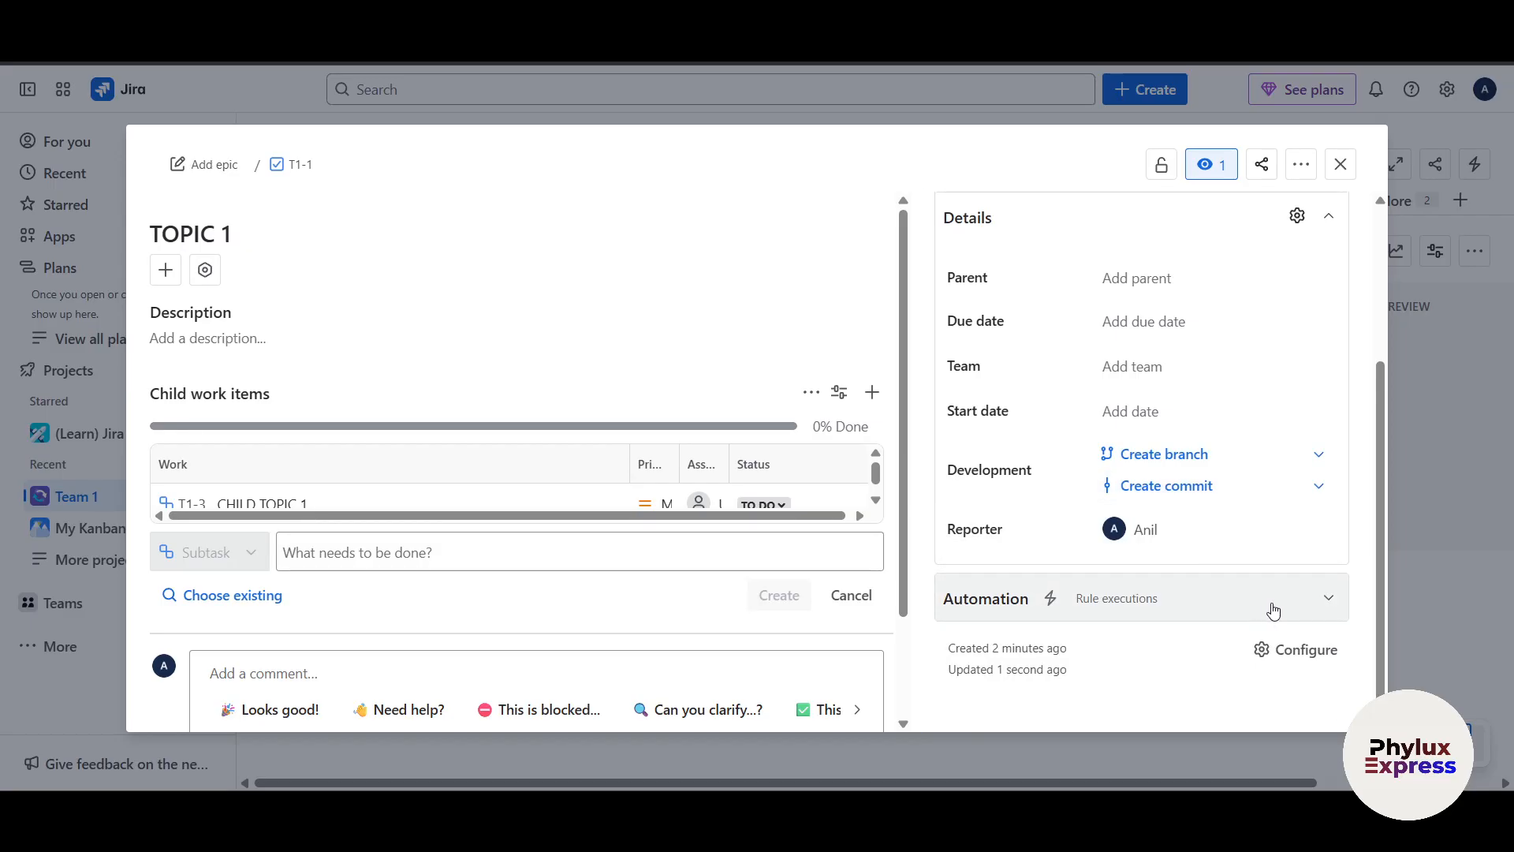
- Expand TOPIC 1's automation section to view the recent rule runs area, and close the work item
left_click(1310, 613)
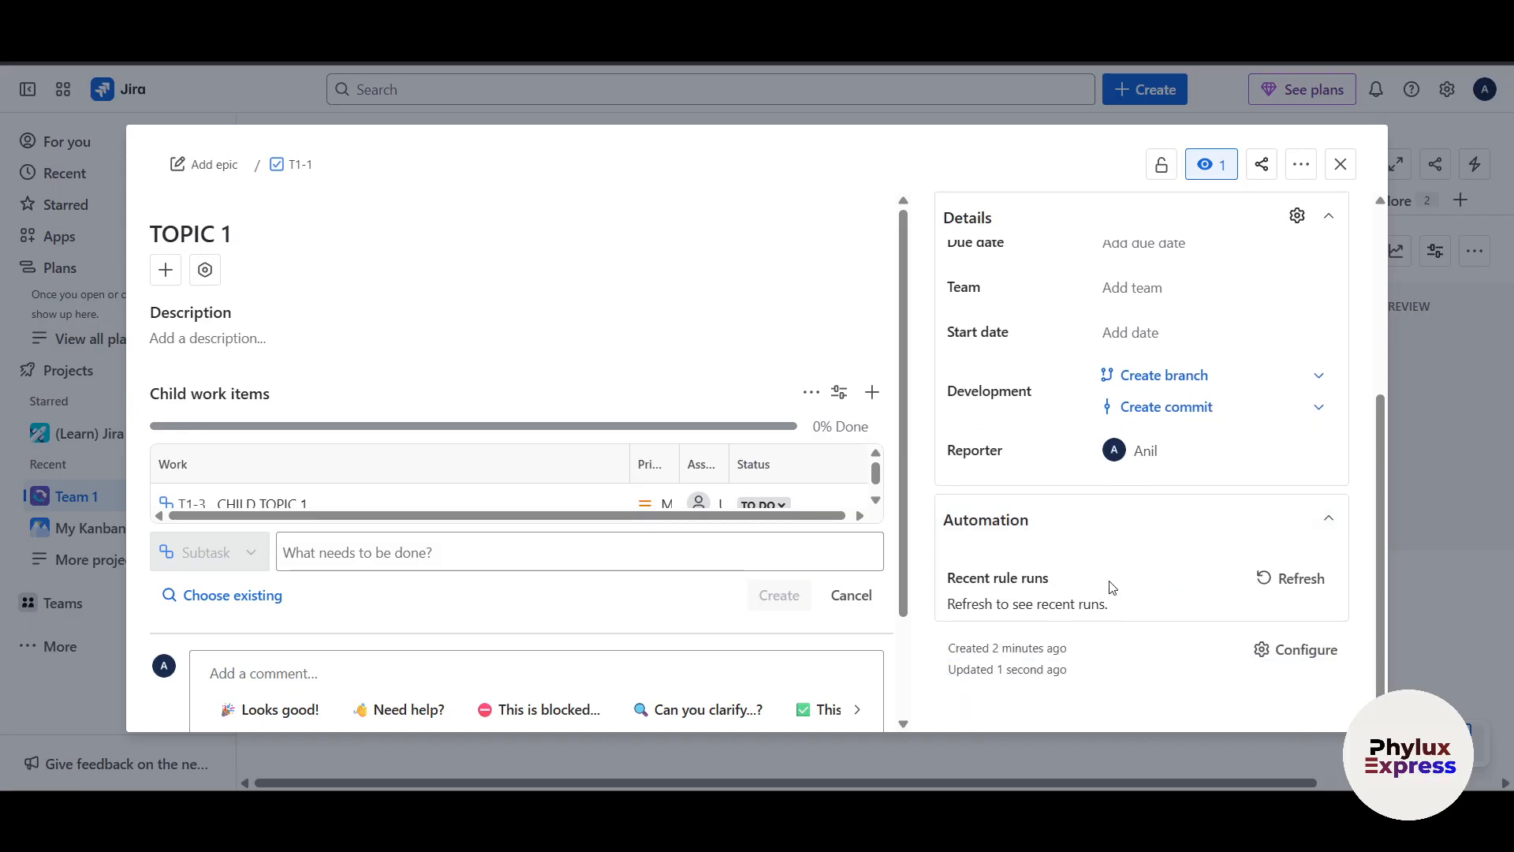
scroll(1112, 587, "up", 5)
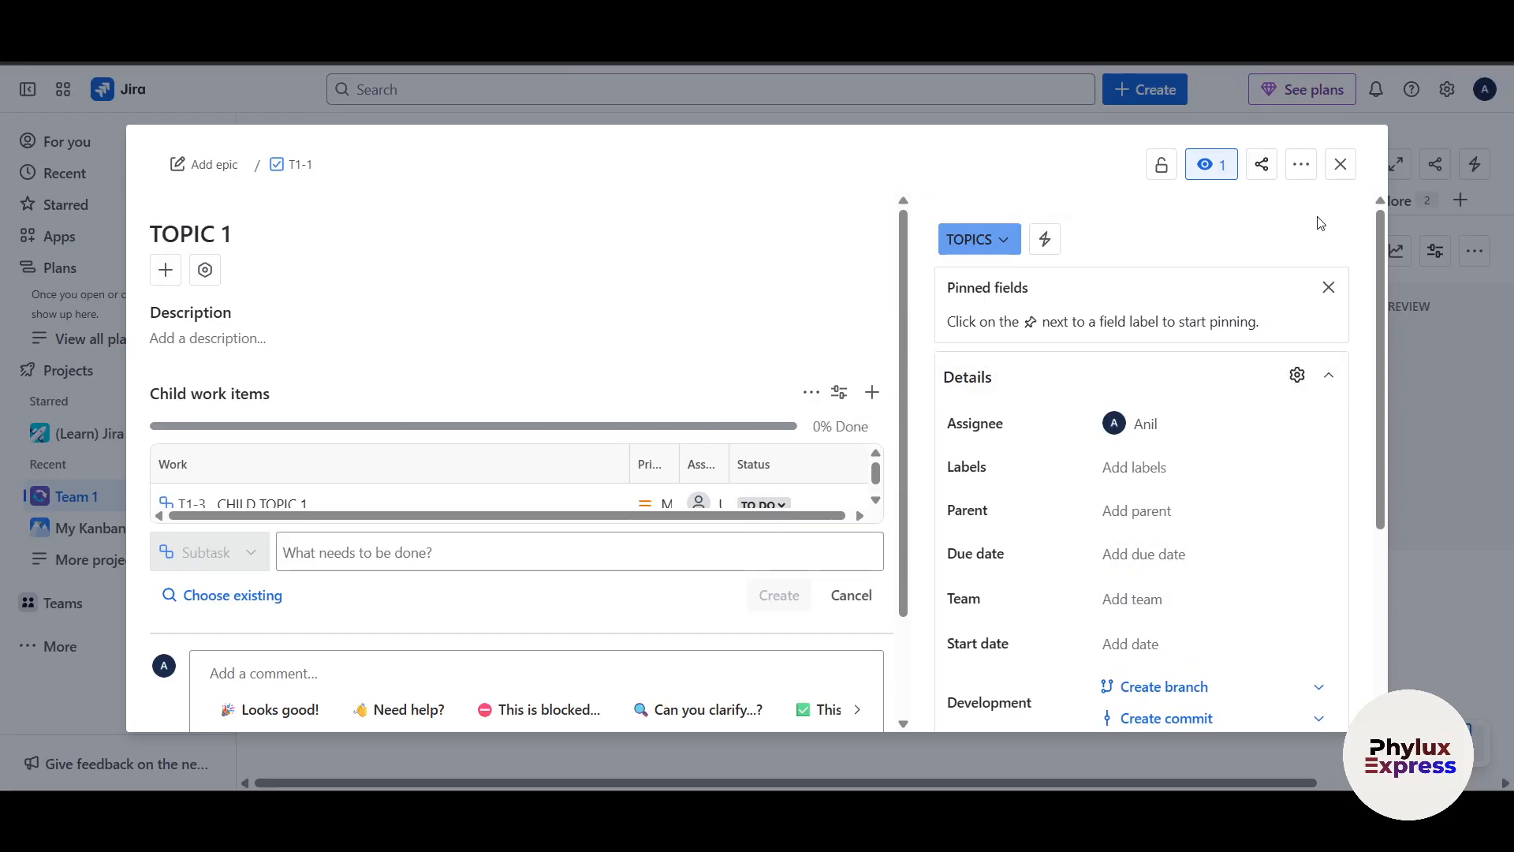
left_click(1341, 166)
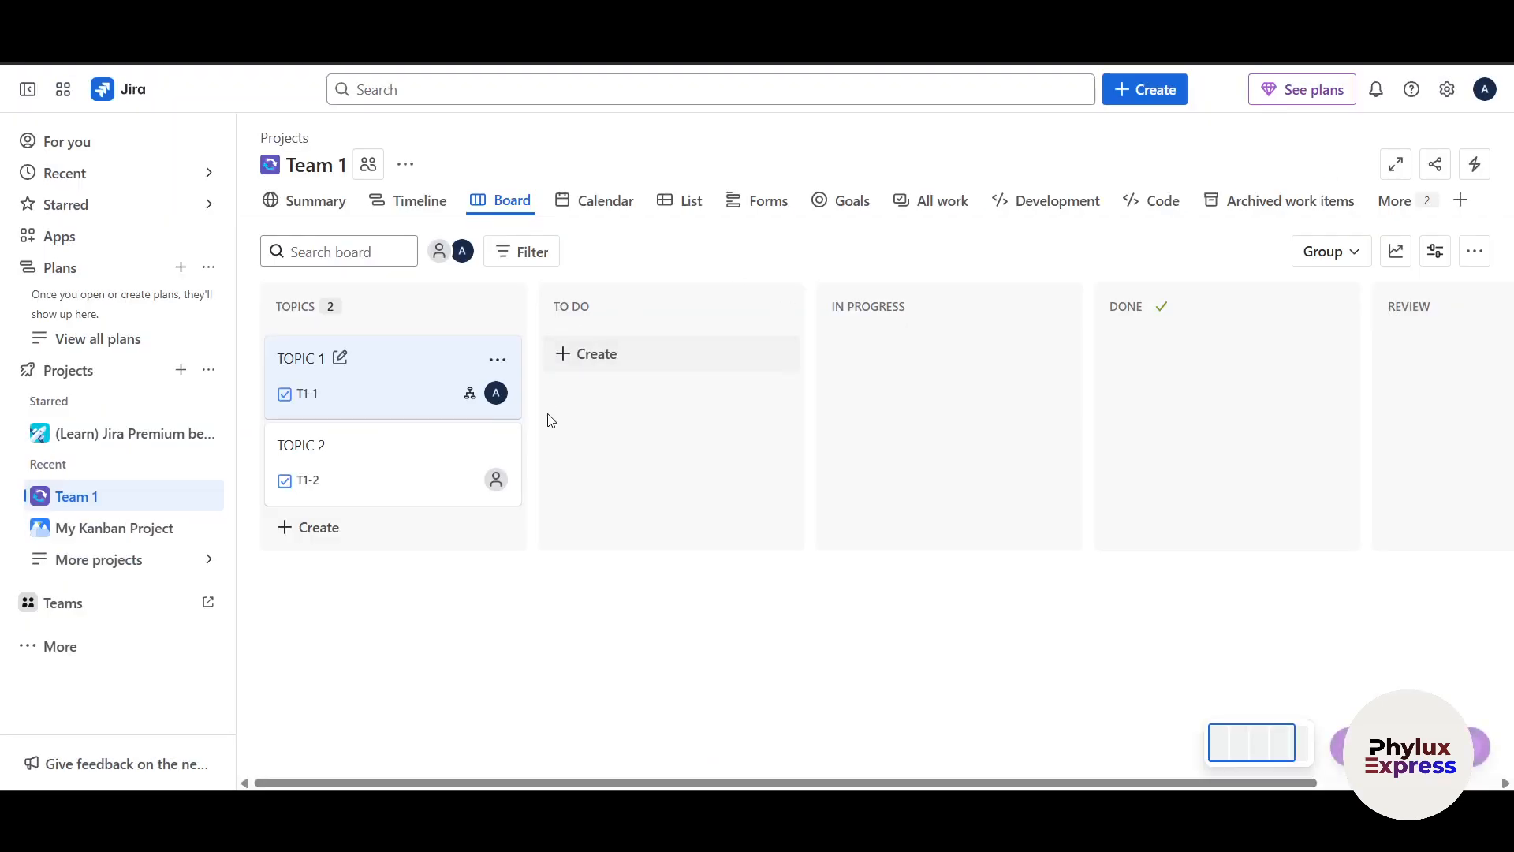
- Move the TOPIC 1 card from the TOPICS column to the REVIEW column
left_click_drag(460, 379, 564, 359)
left_click_drag(666, 365, 1281, 386)
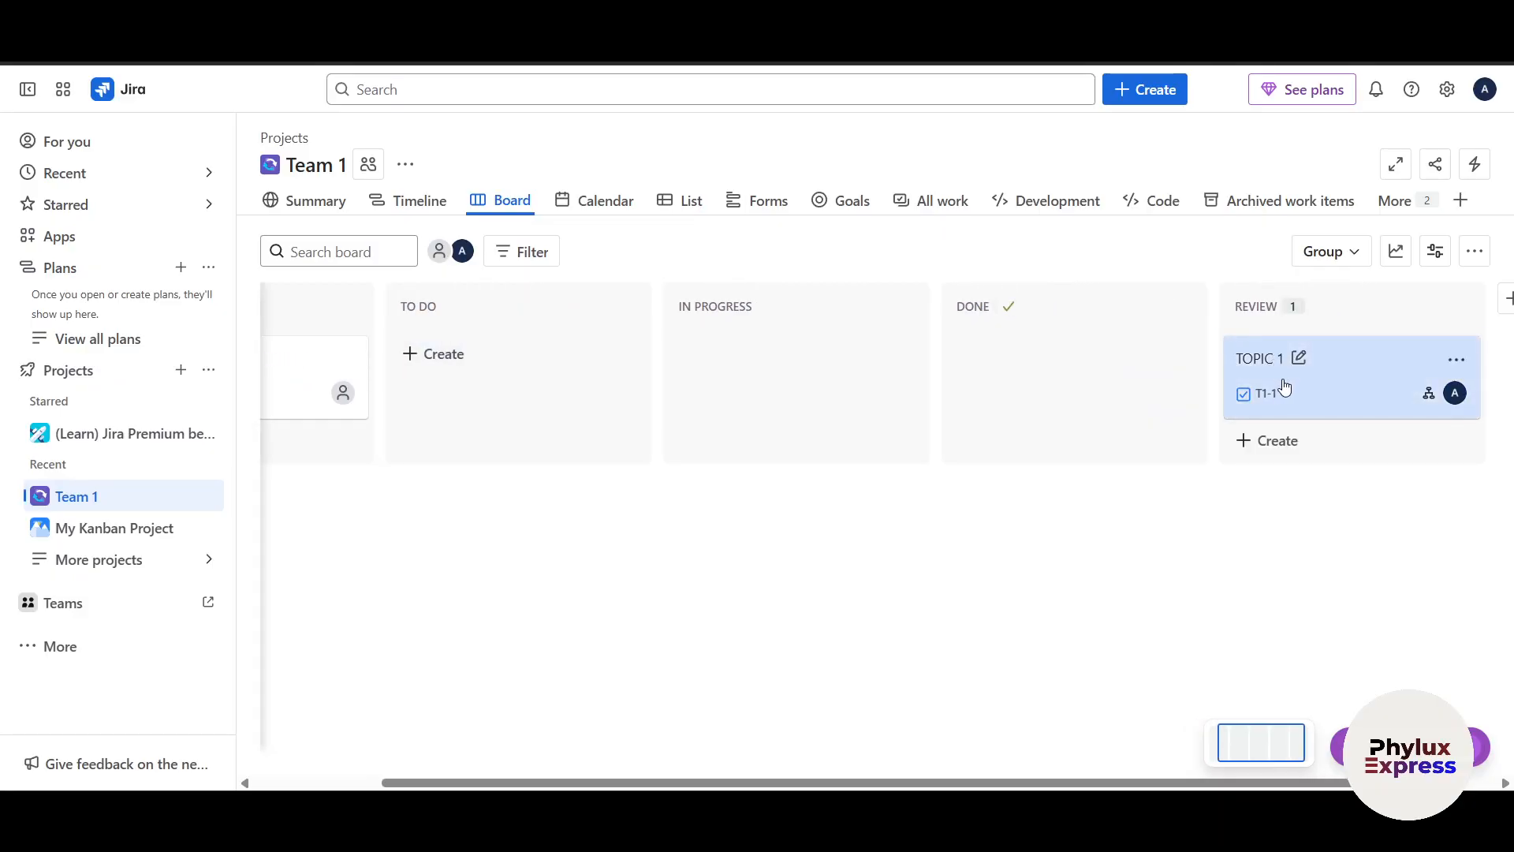
scroll(1469, 352, "left", 1)
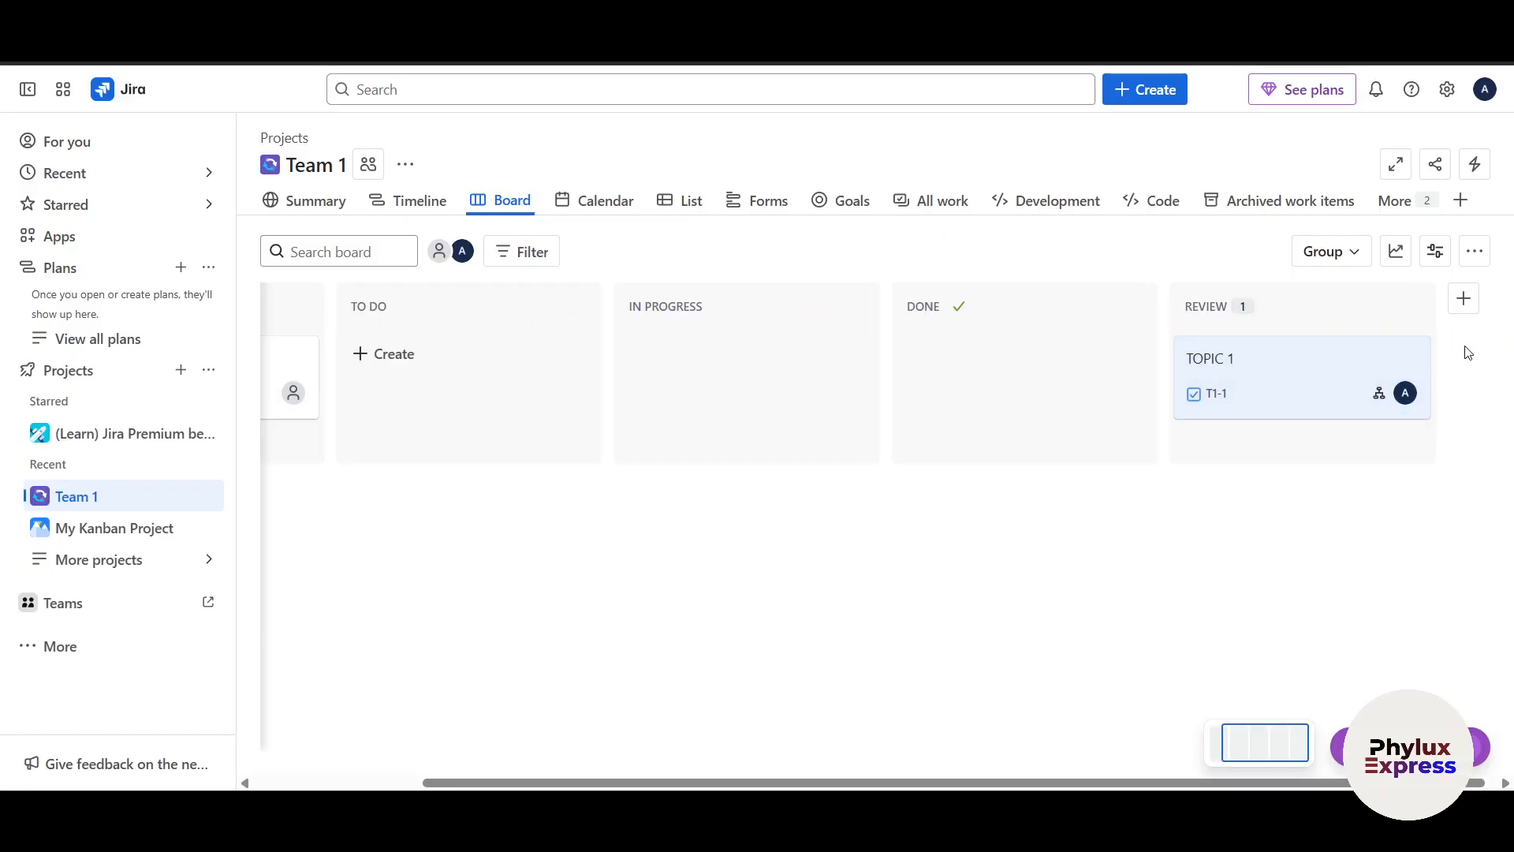
scroll(1303, 416, "left", 3)
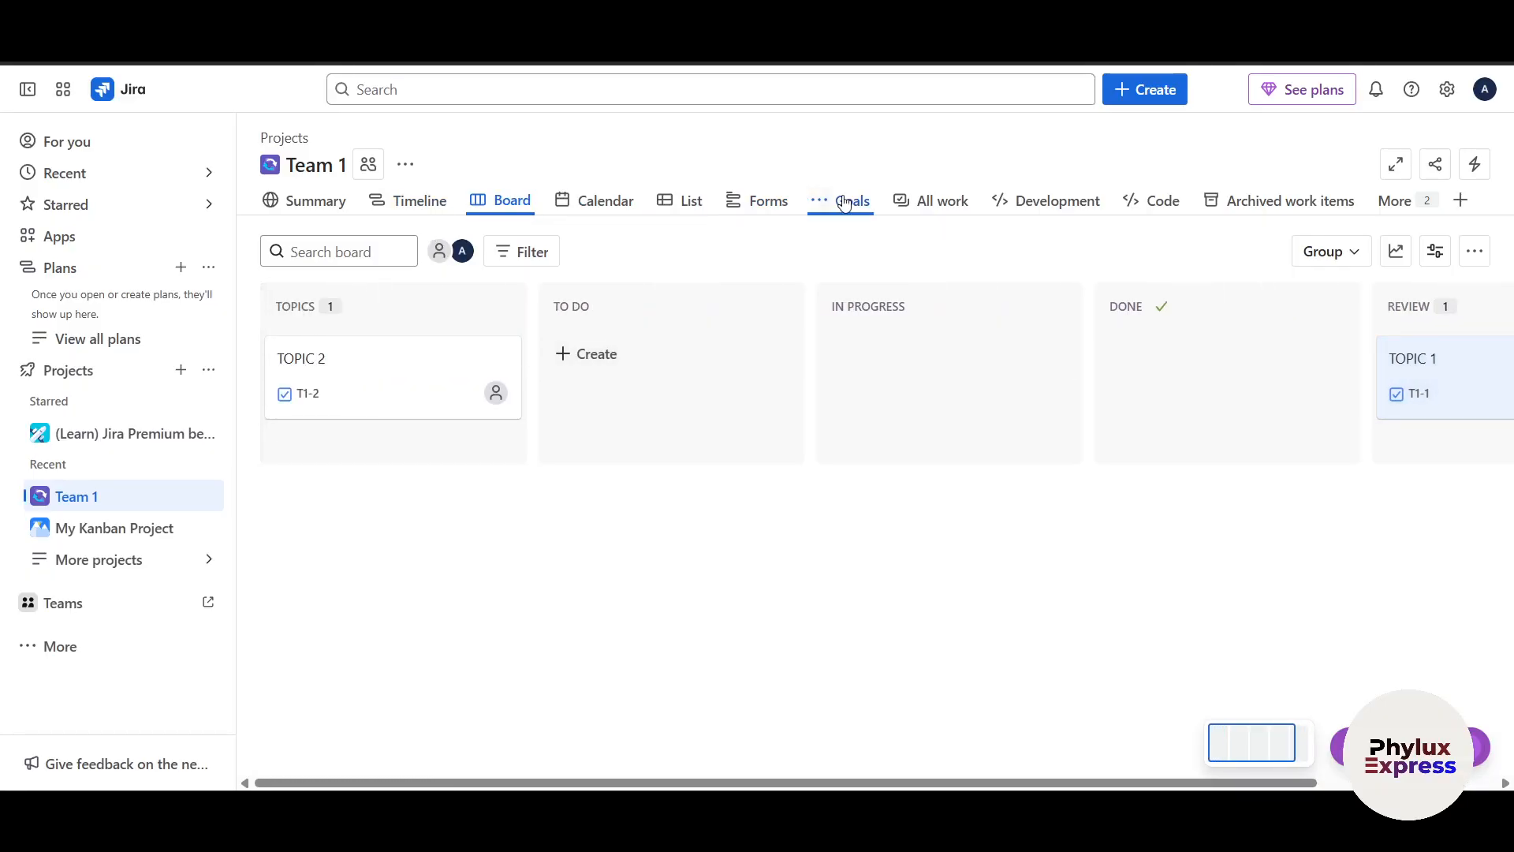
- Move the TOPIC 1 card from the REVIEW column to the IN PROGRESS column
scroll(1310, 370, "right", 2)
left_click_drag(1407, 357, 812, 345)
scroll(670, 314, "left", 1)
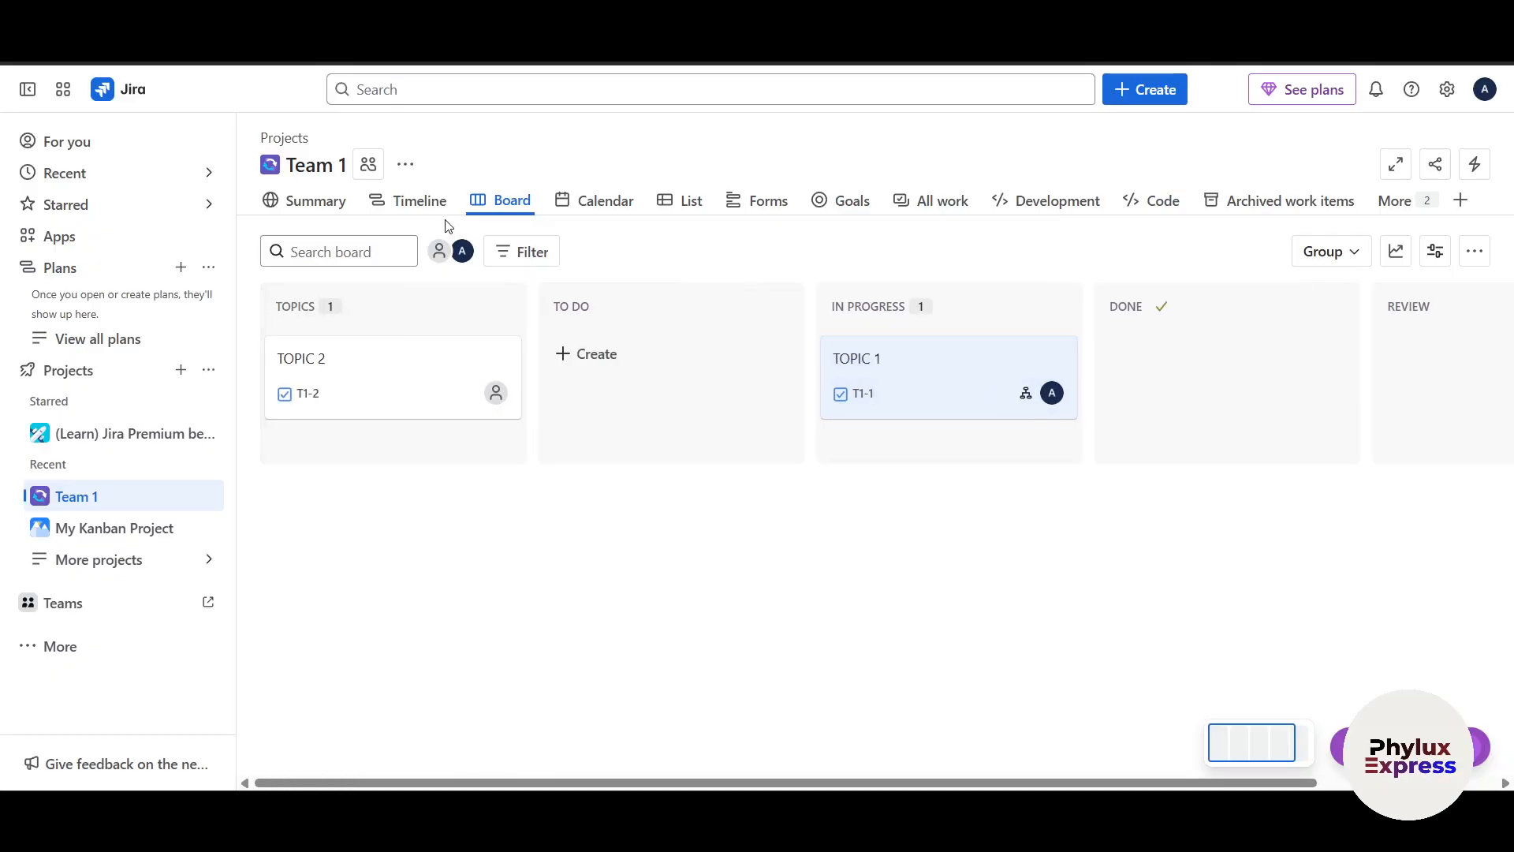
- Open the Team 1 timeline and look through its months, resetting the view to today along the way
left_click(419, 200)
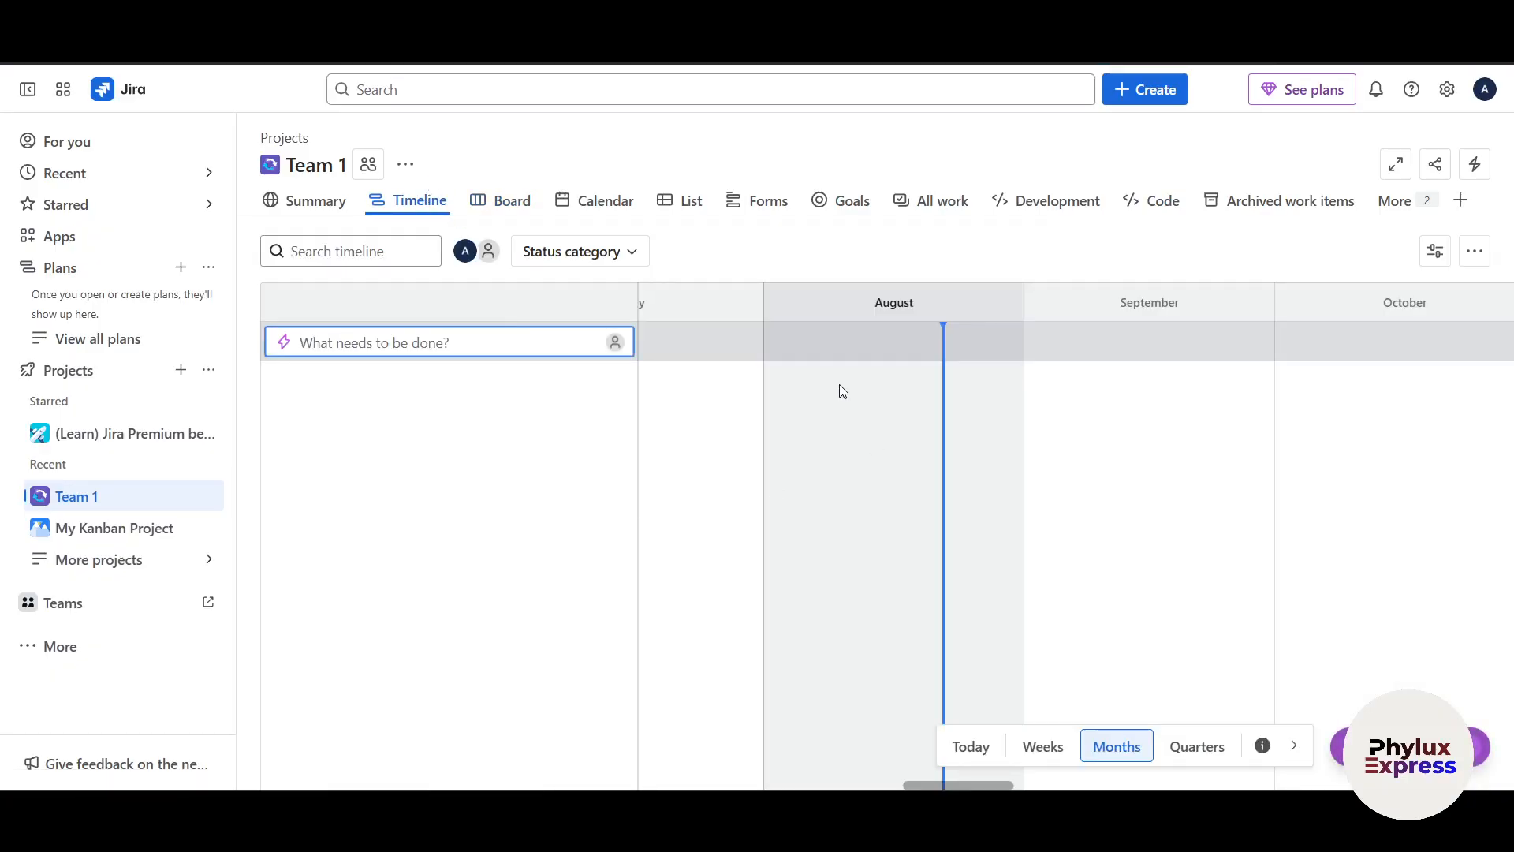
scroll(911, 520, "right", 3)
scroll(868, 517, "left", 12)
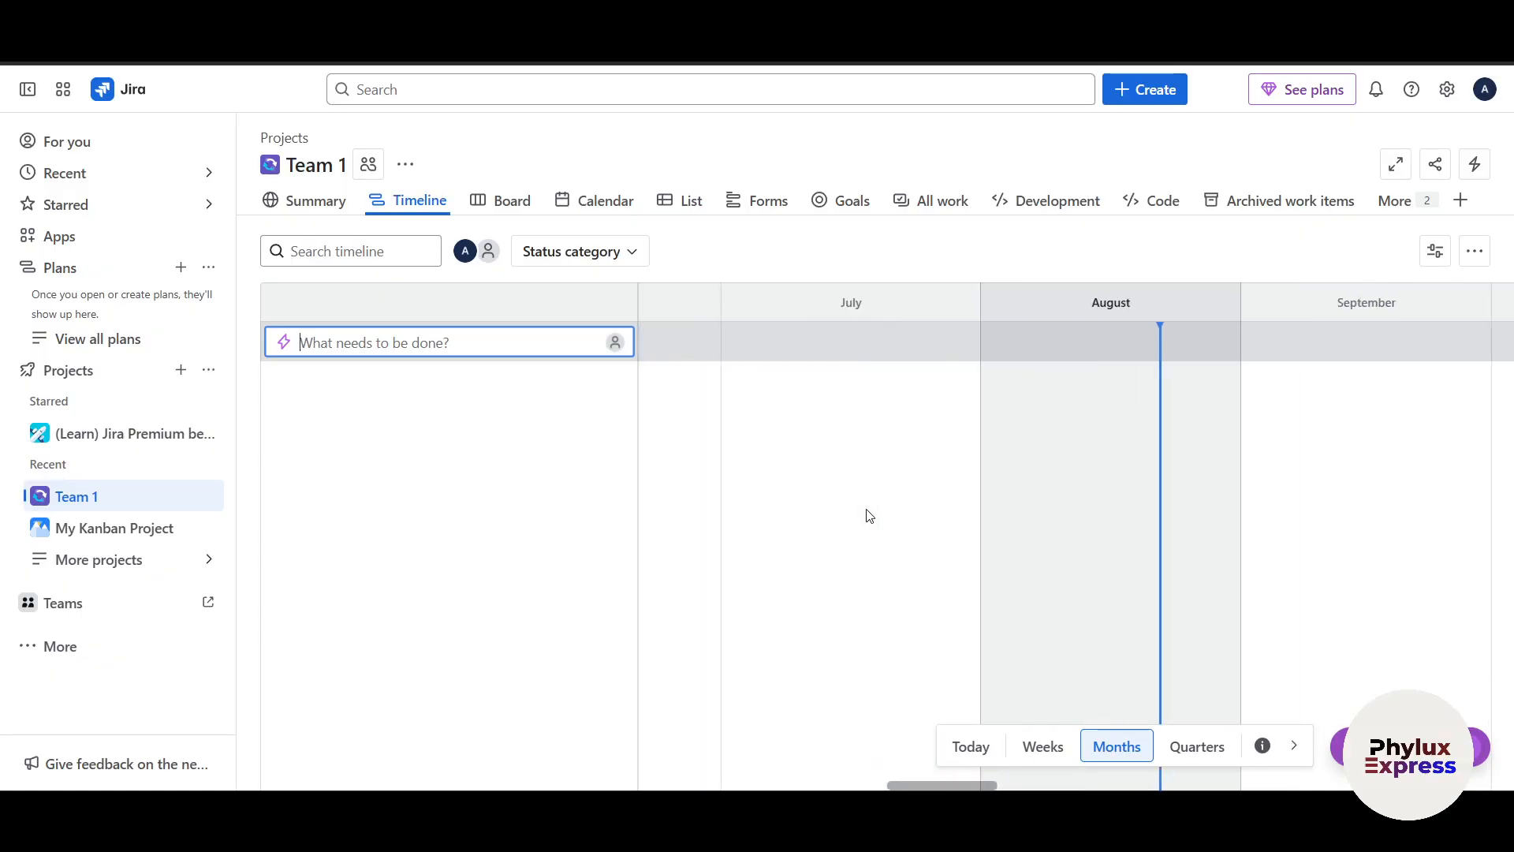
scroll(986, 616, "right", 5)
scroll(986, 654, "left", 1)
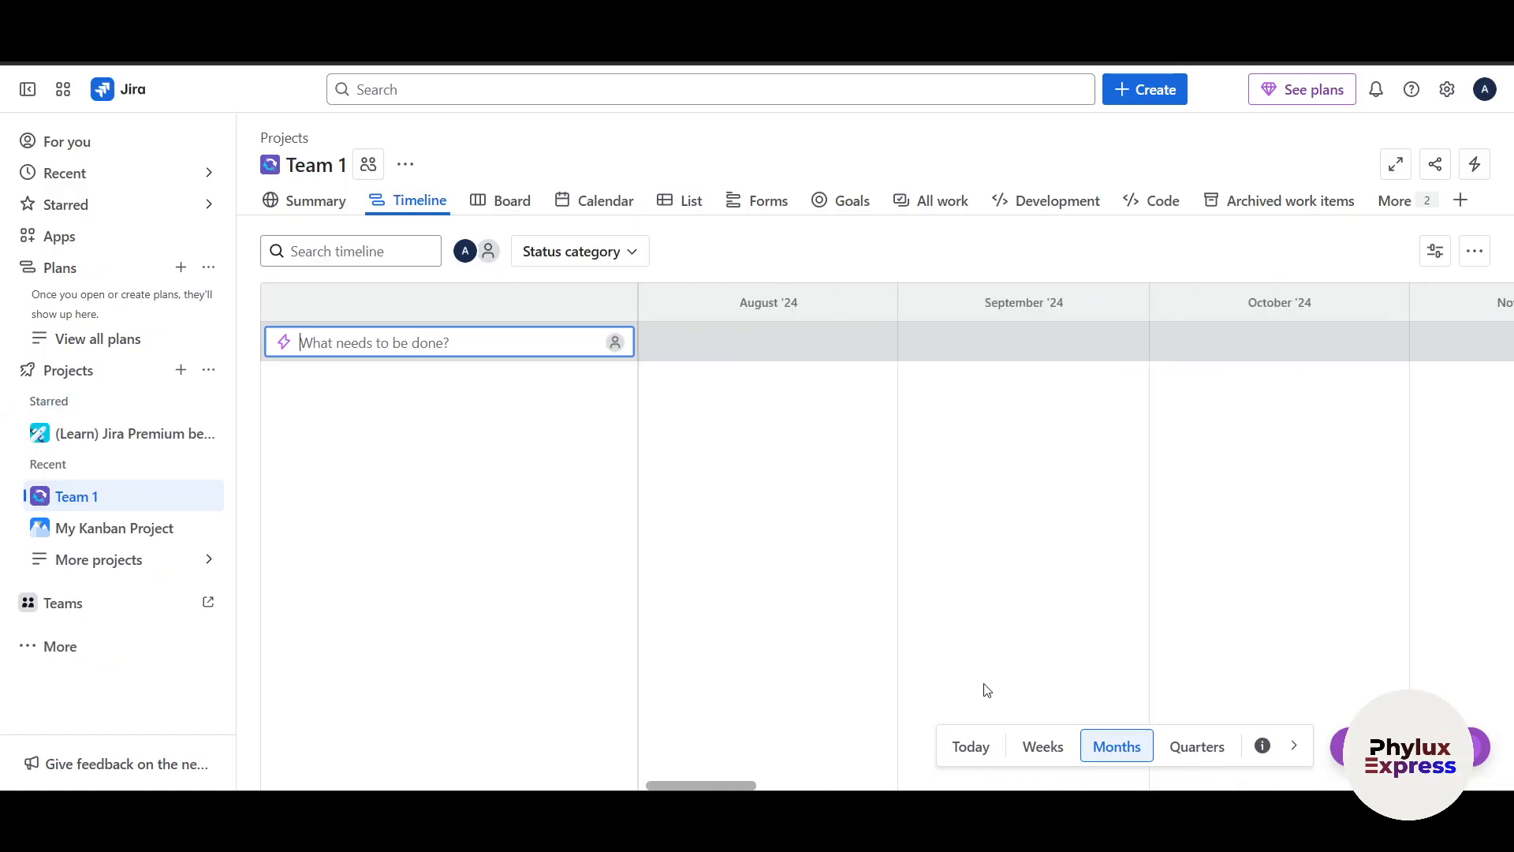
left_click(974, 745)
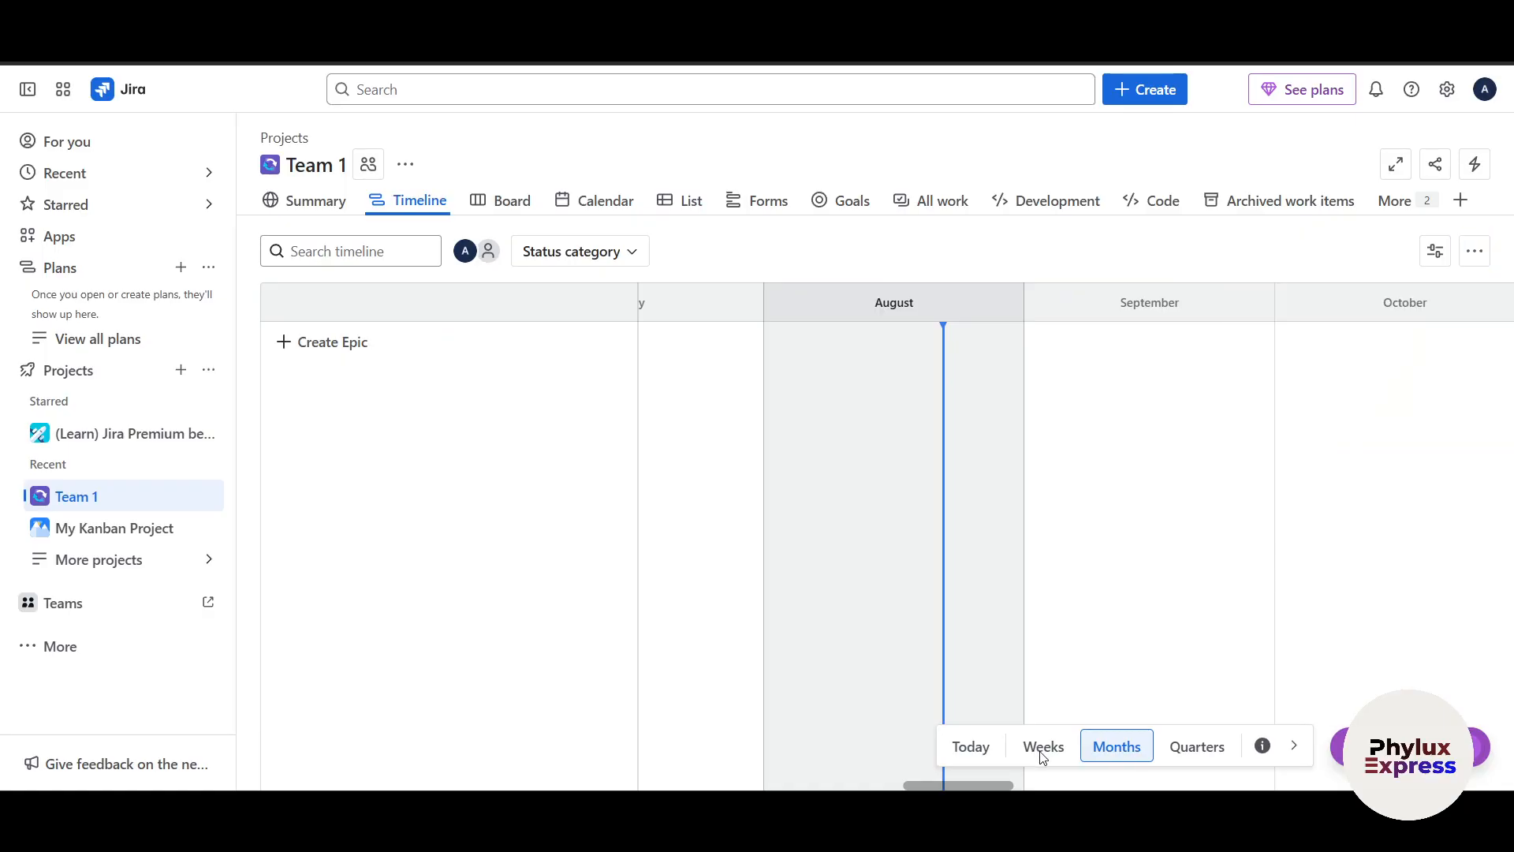
scroll(757, 572, "right", 3)
scroll(689, 375, "left", 8)
- Return to the Team 1 board and open the TOPIC 1 work item
left_click(483, 199)
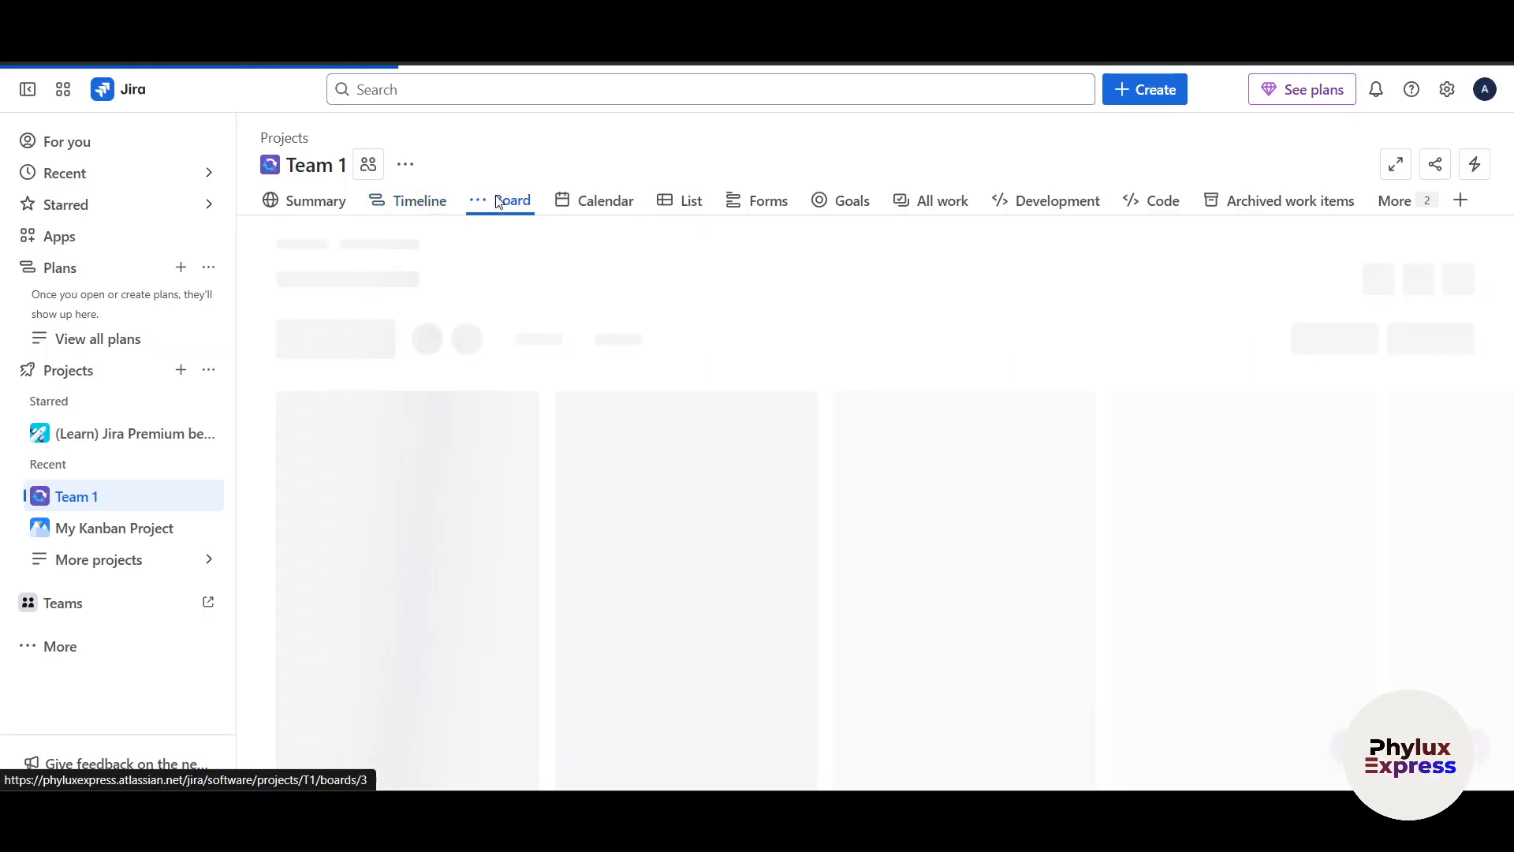
left_click(404, 200)
left_click(505, 199)
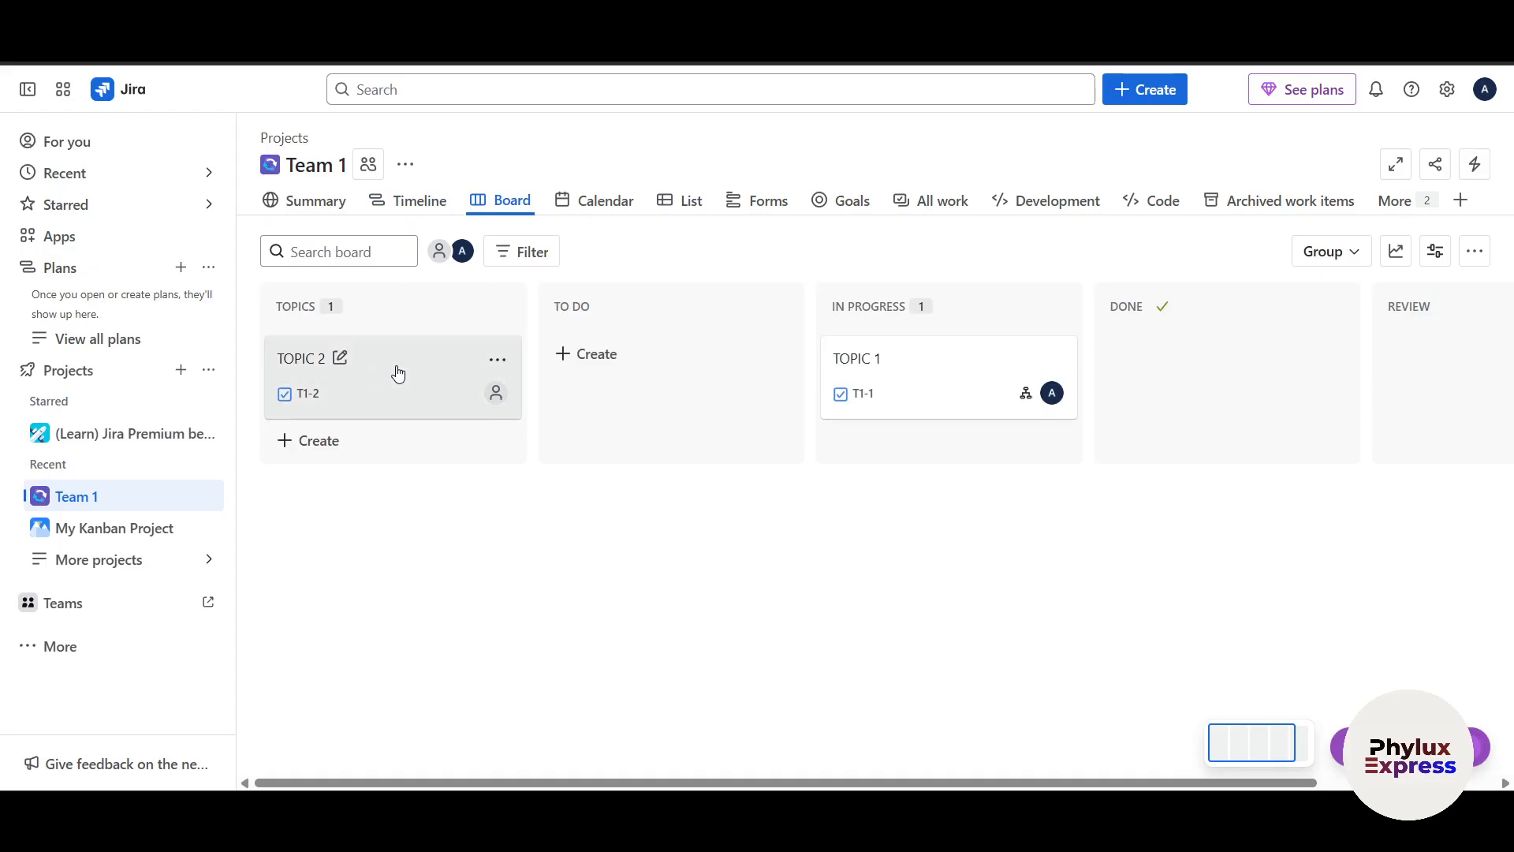
left_click(951, 374)
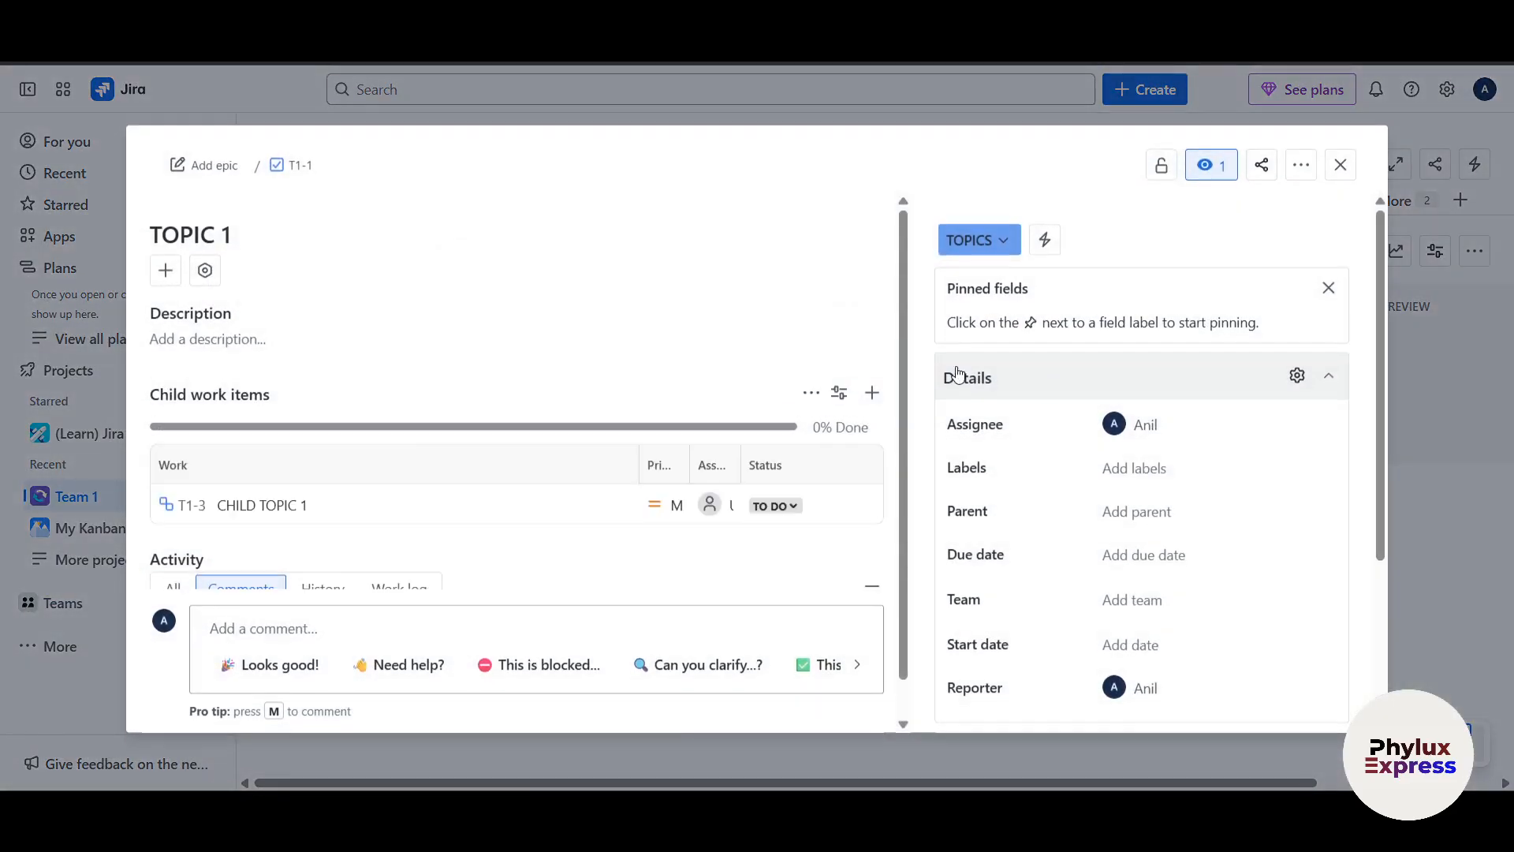
- Set the start date of the TOPIC 1 work item to August 22, 2025
scroll(1139, 552, "down", 3)
left_click(1140, 446)
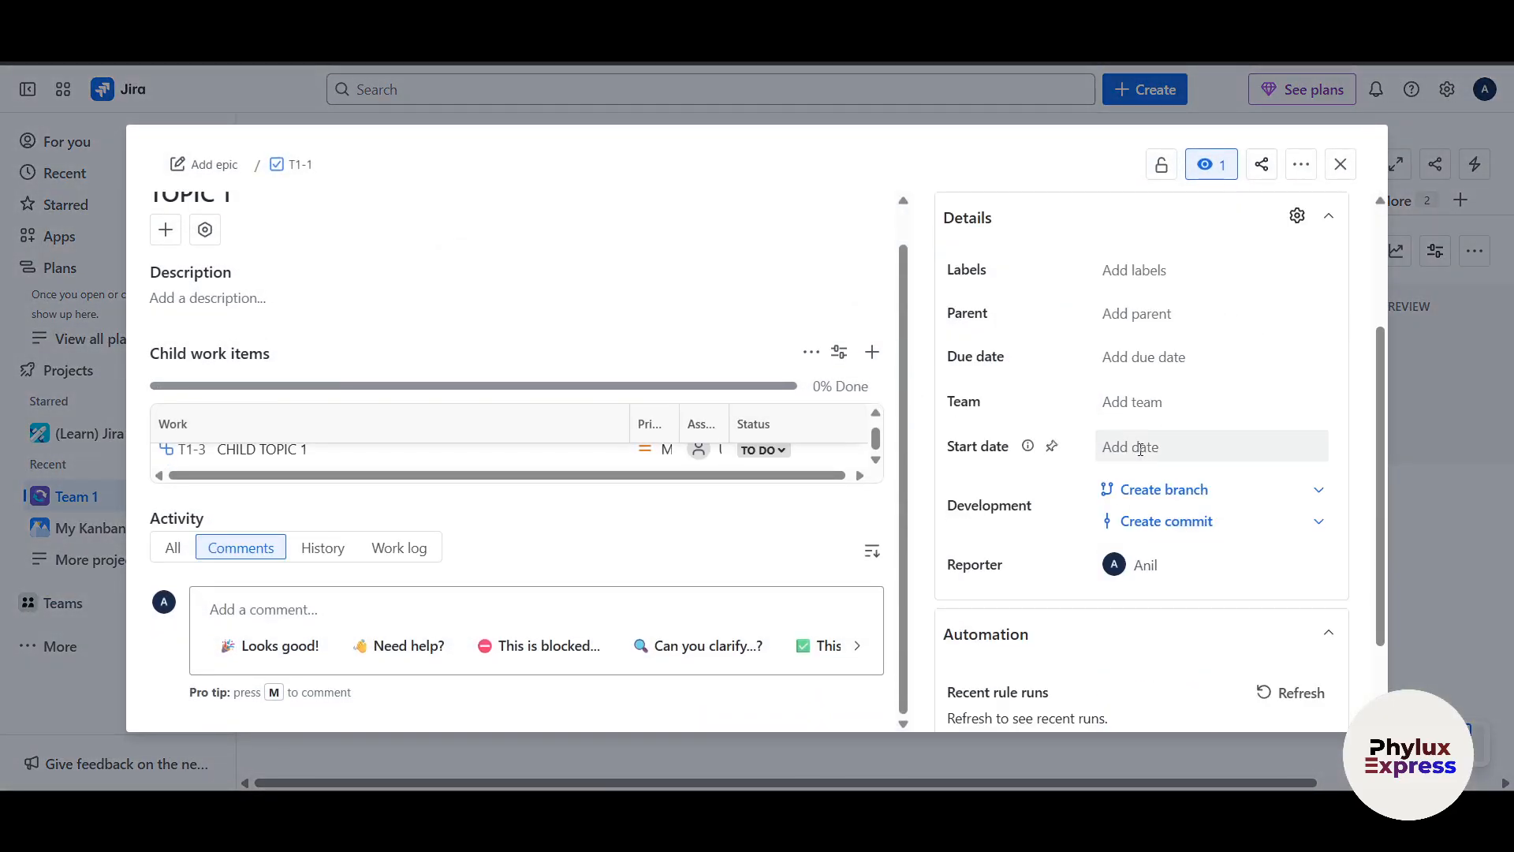
left_click(1185, 454)
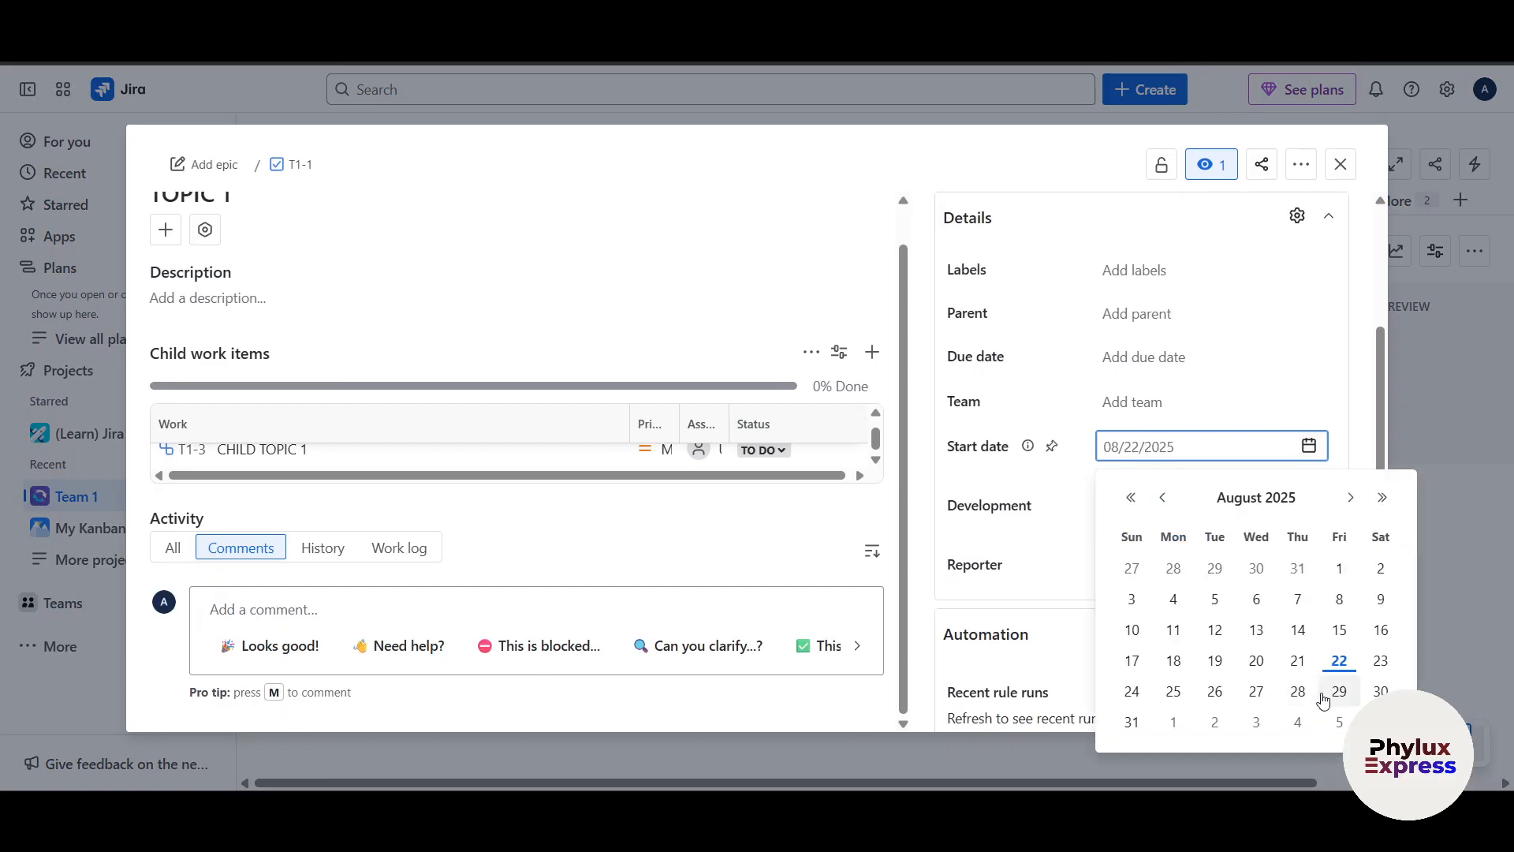
left_click(1343, 665)
scroll(1191, 505, "down", 2)
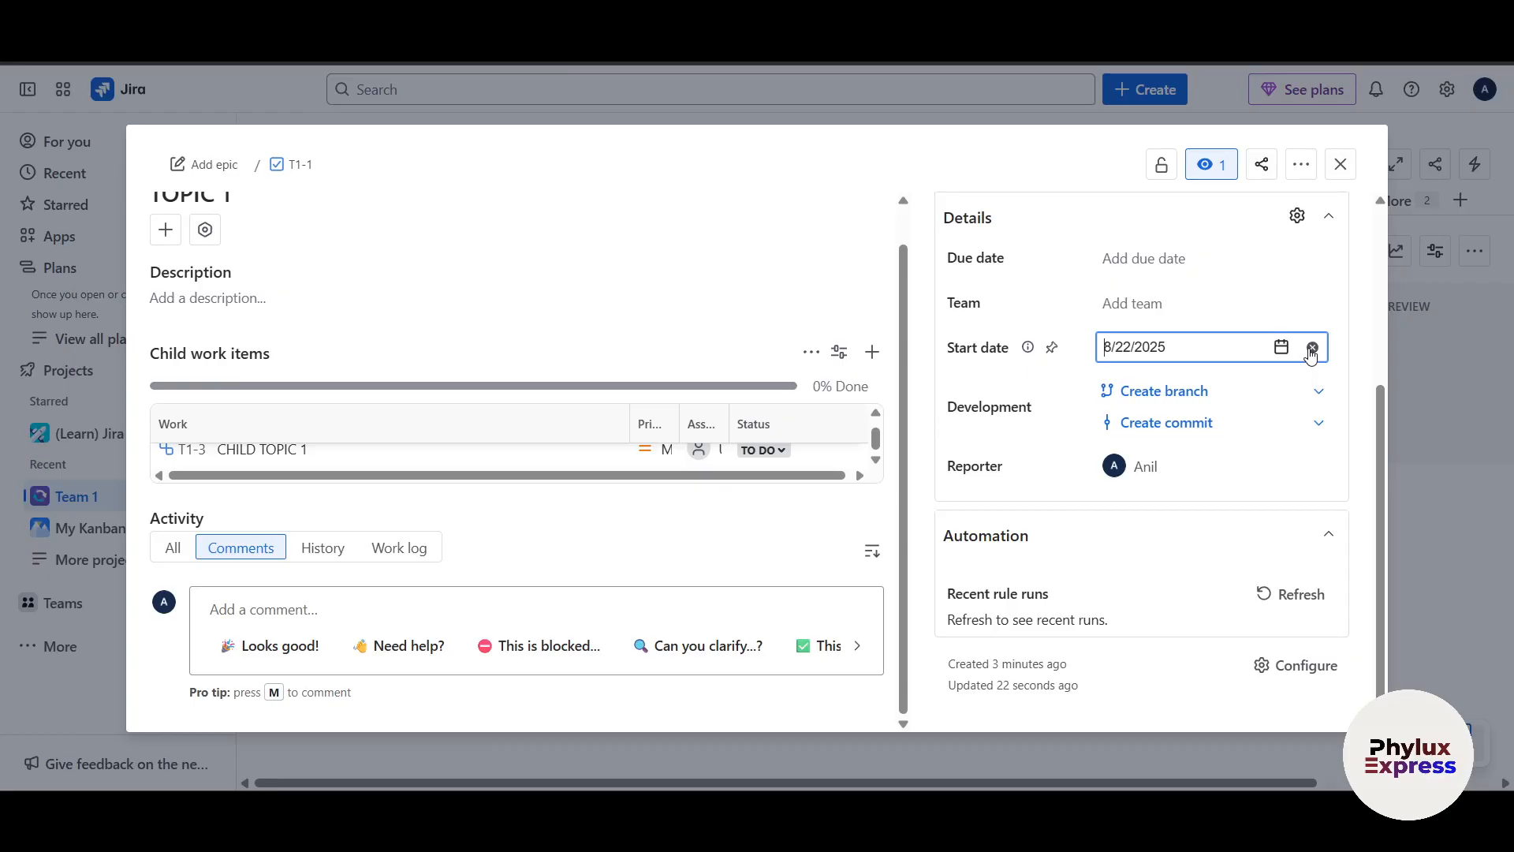
- Open the Team 1 calendar and bring up new work item entry for August 22, 2025
scroll(1303, 640, "down", 1)
left_click(1456, 615)
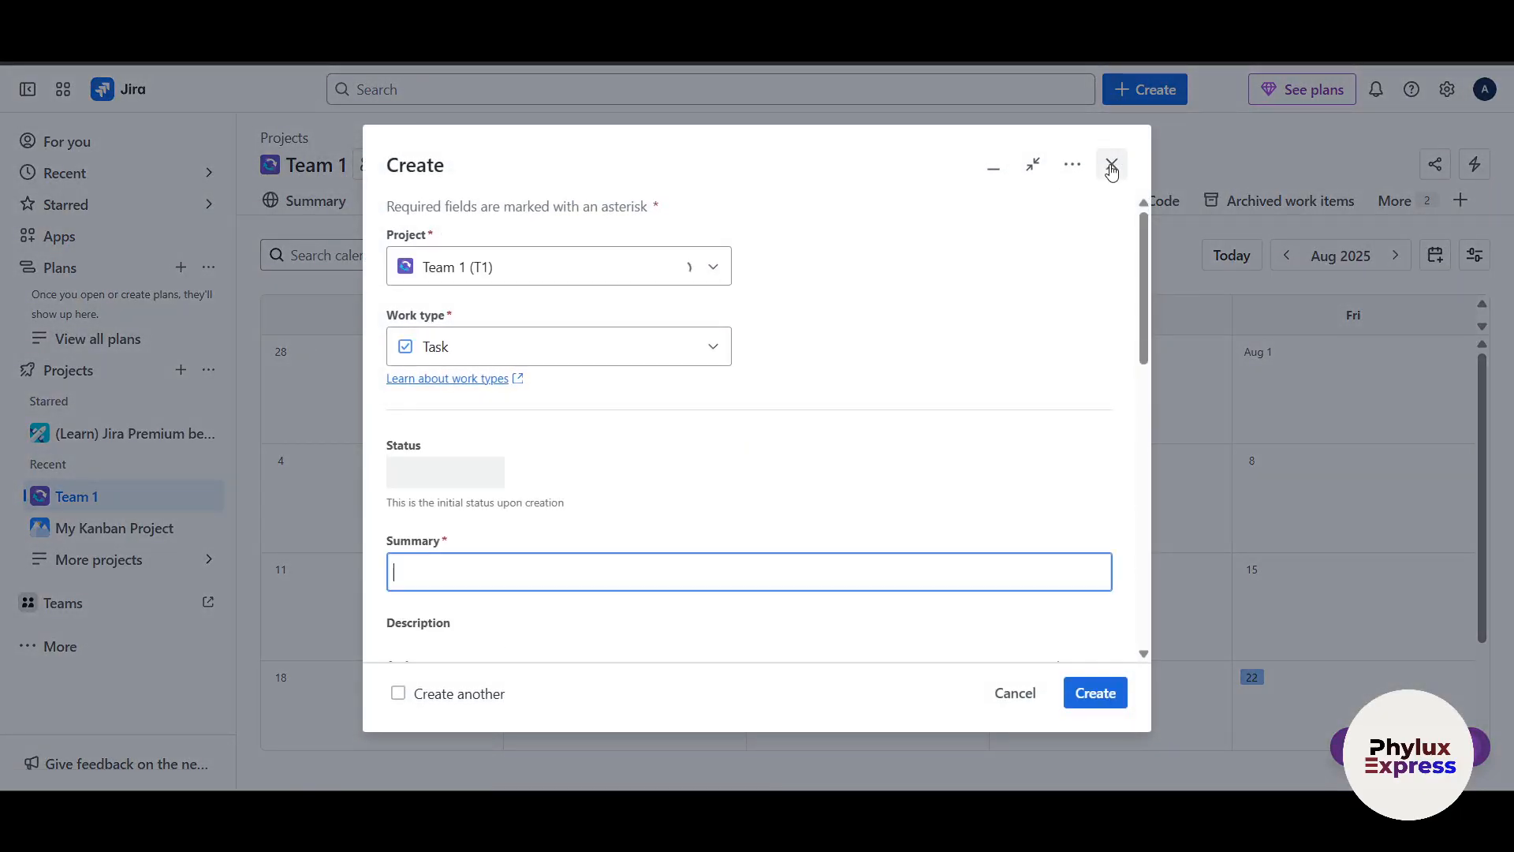
key("Escape")
scroll(1075, 652, "down", 3)
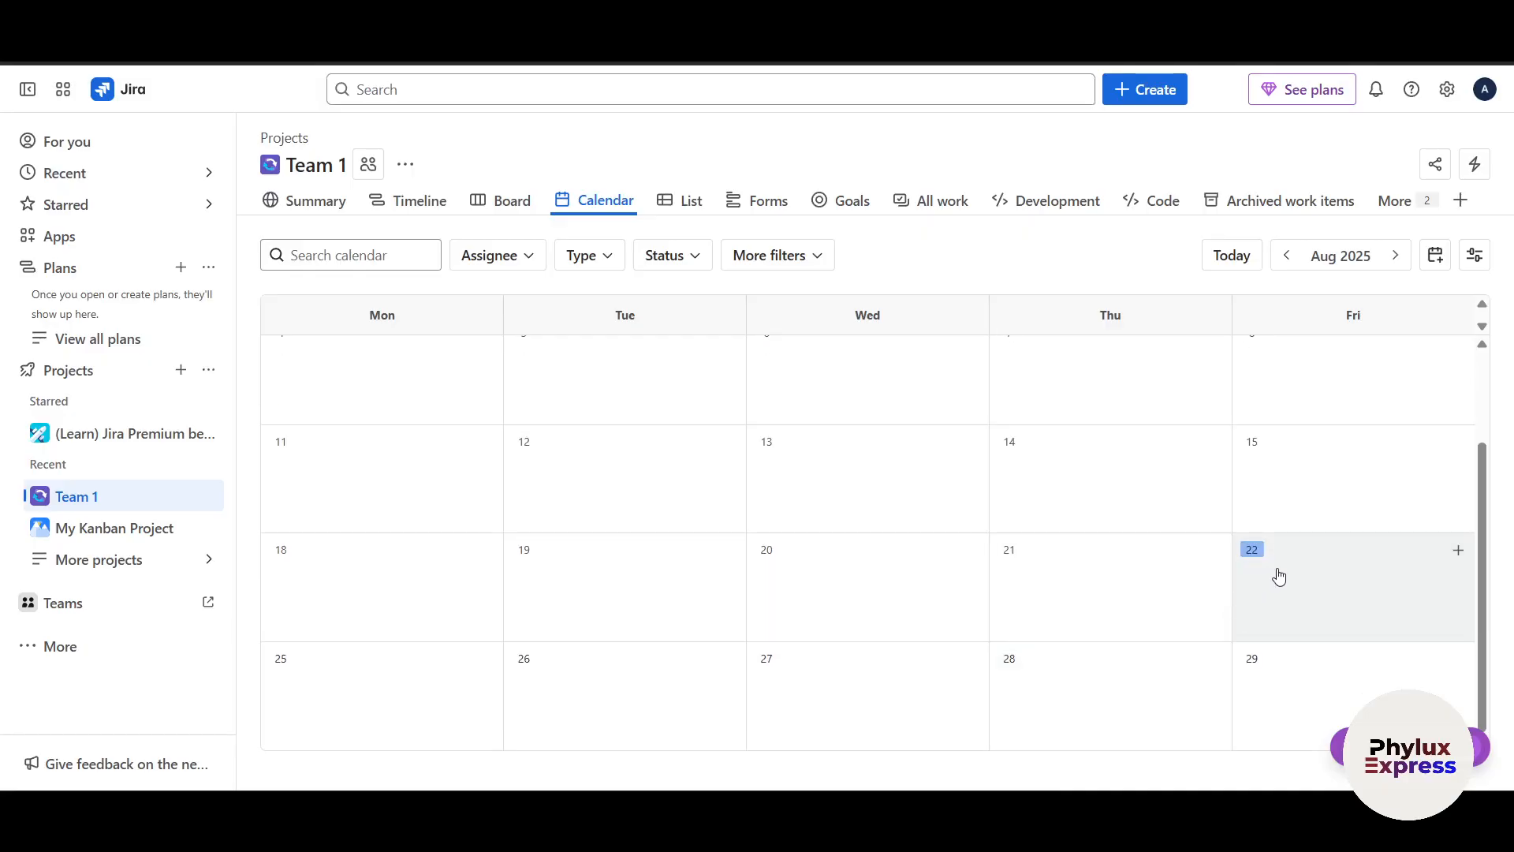
left_click(1278, 578)
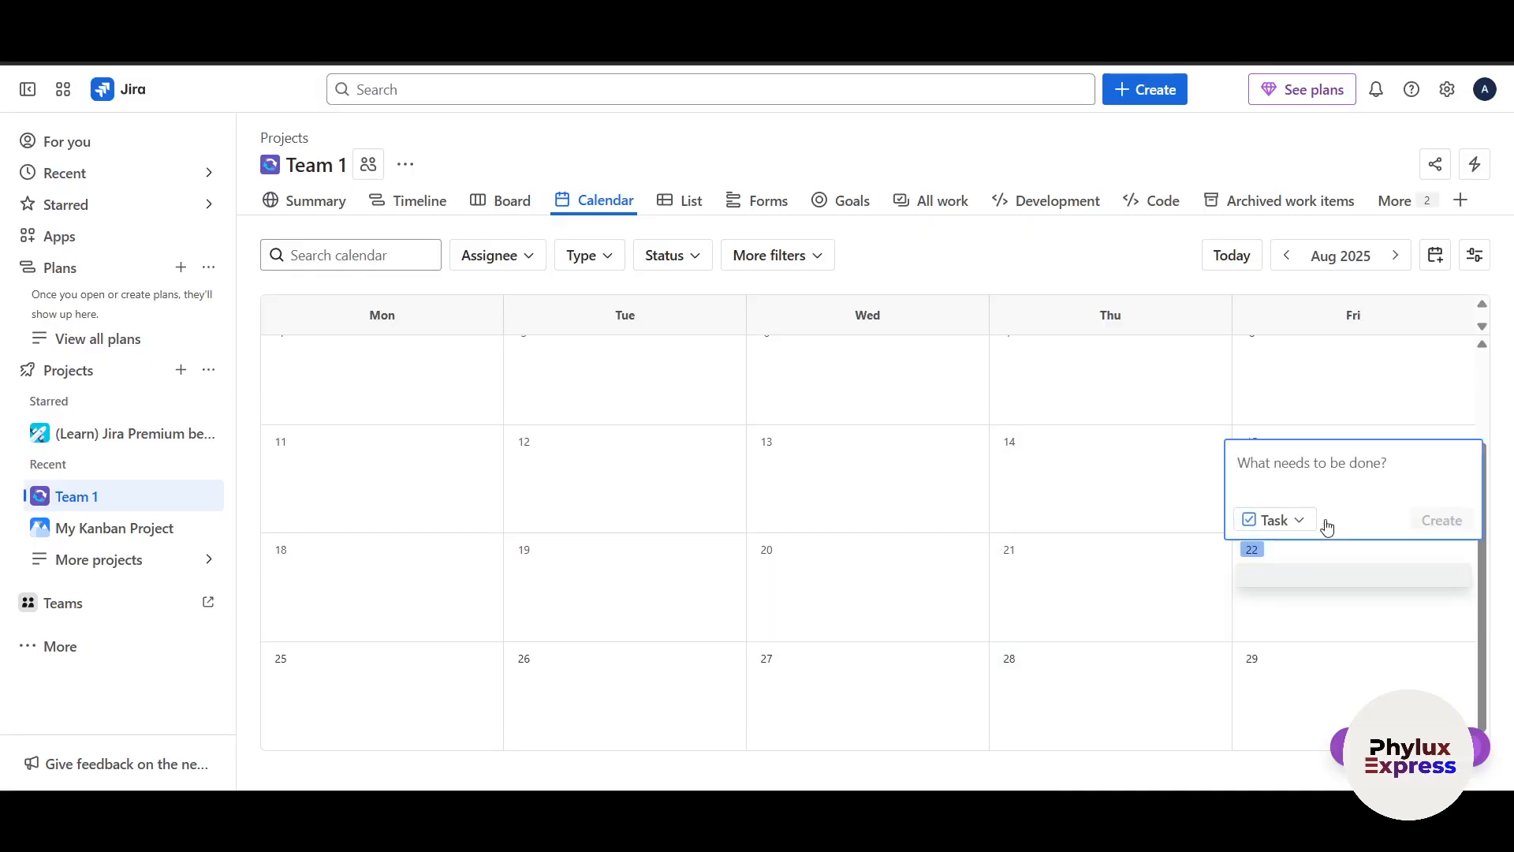
- Open the Team 1 list view and look across all of its work item columns
left_click(692, 199)
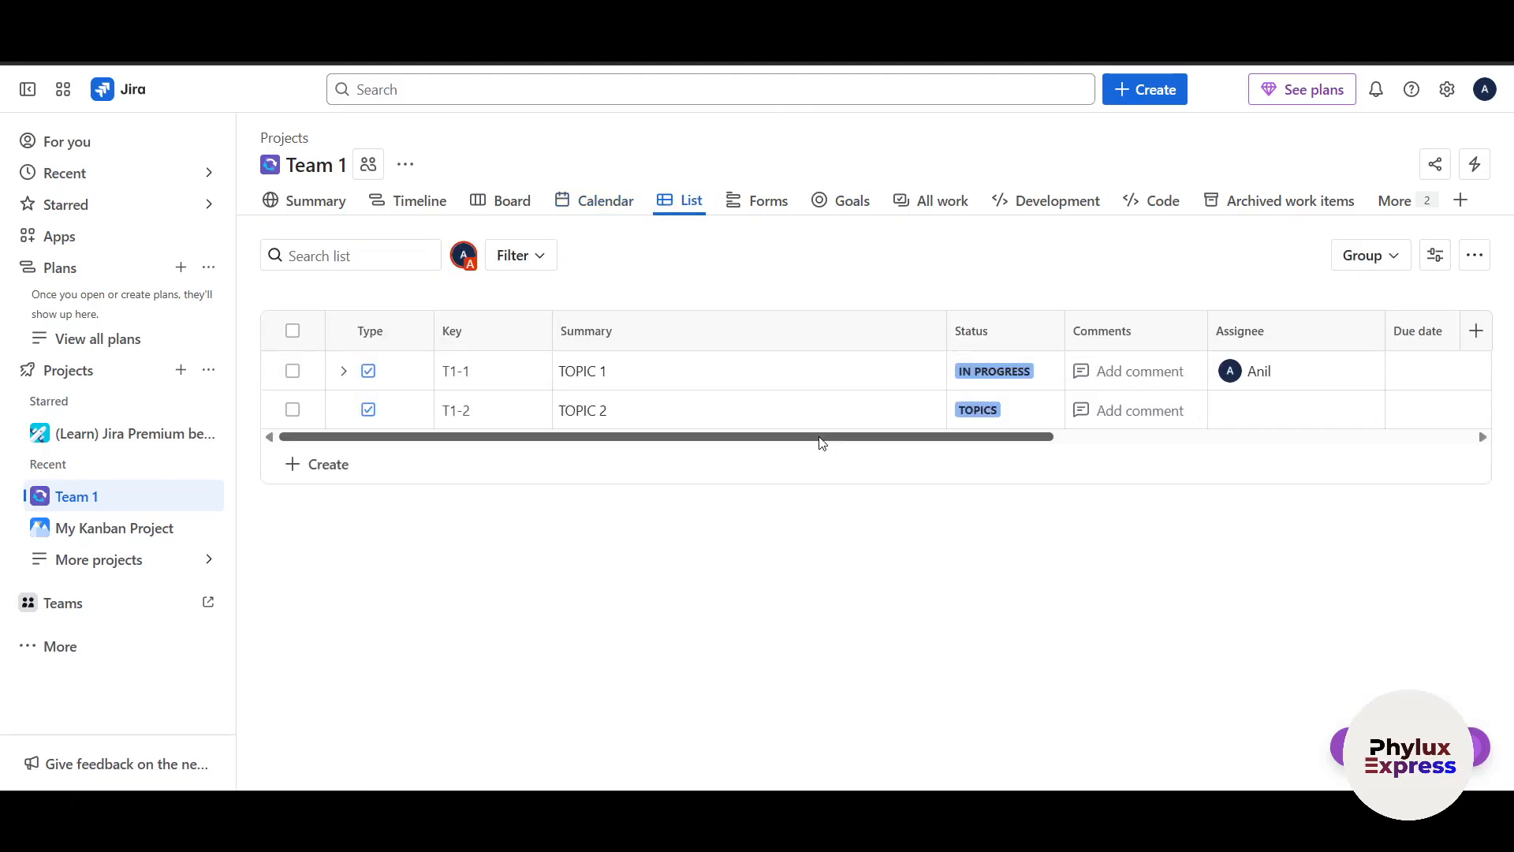
scroll(717, 384, "right", 3)
scroll(599, 386, "left", 3)
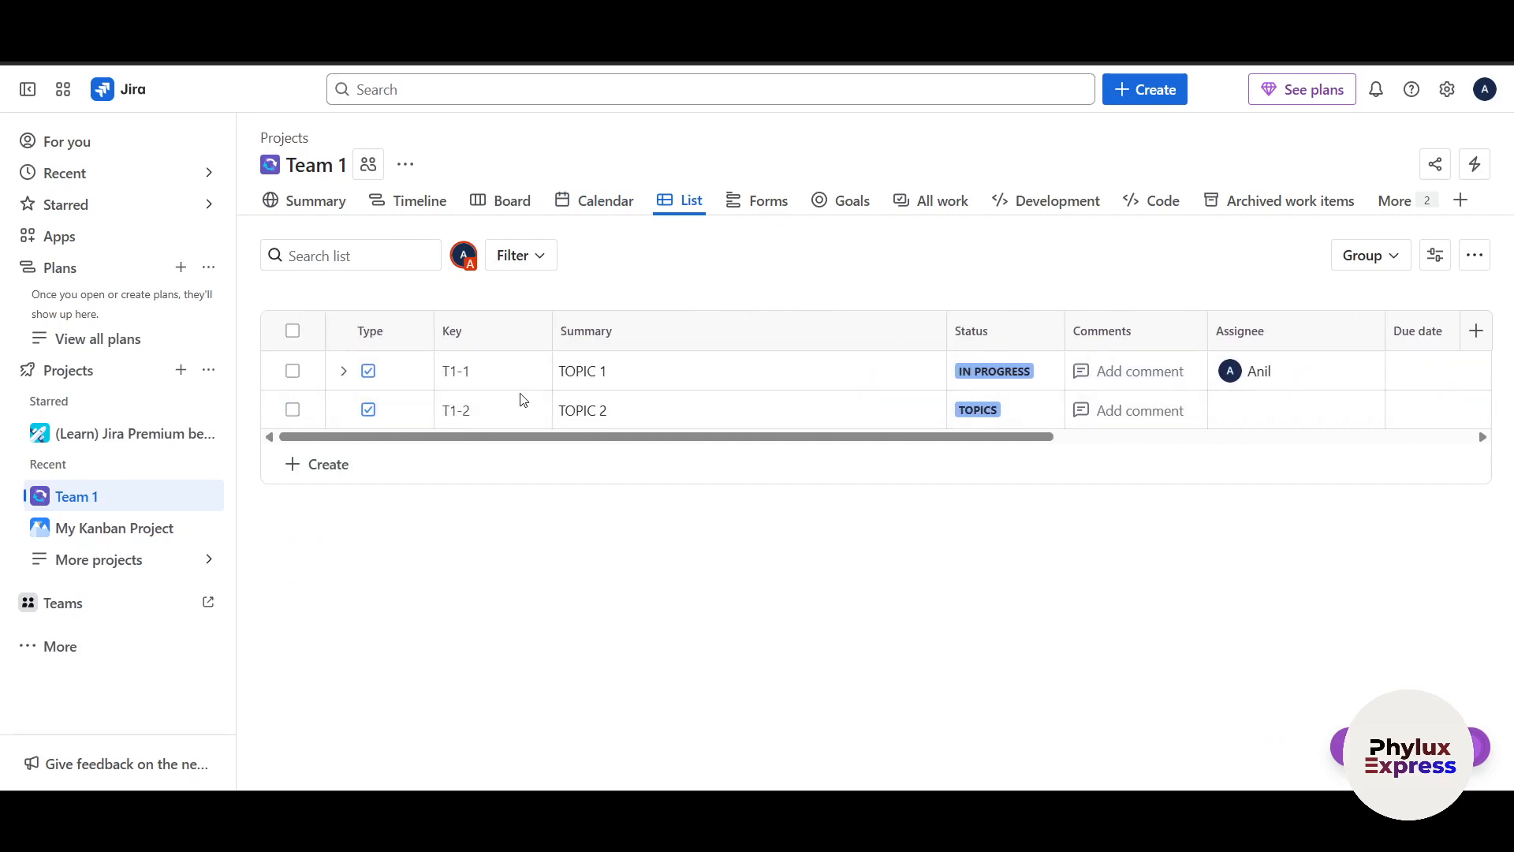
scroll(778, 419, "right", 5)
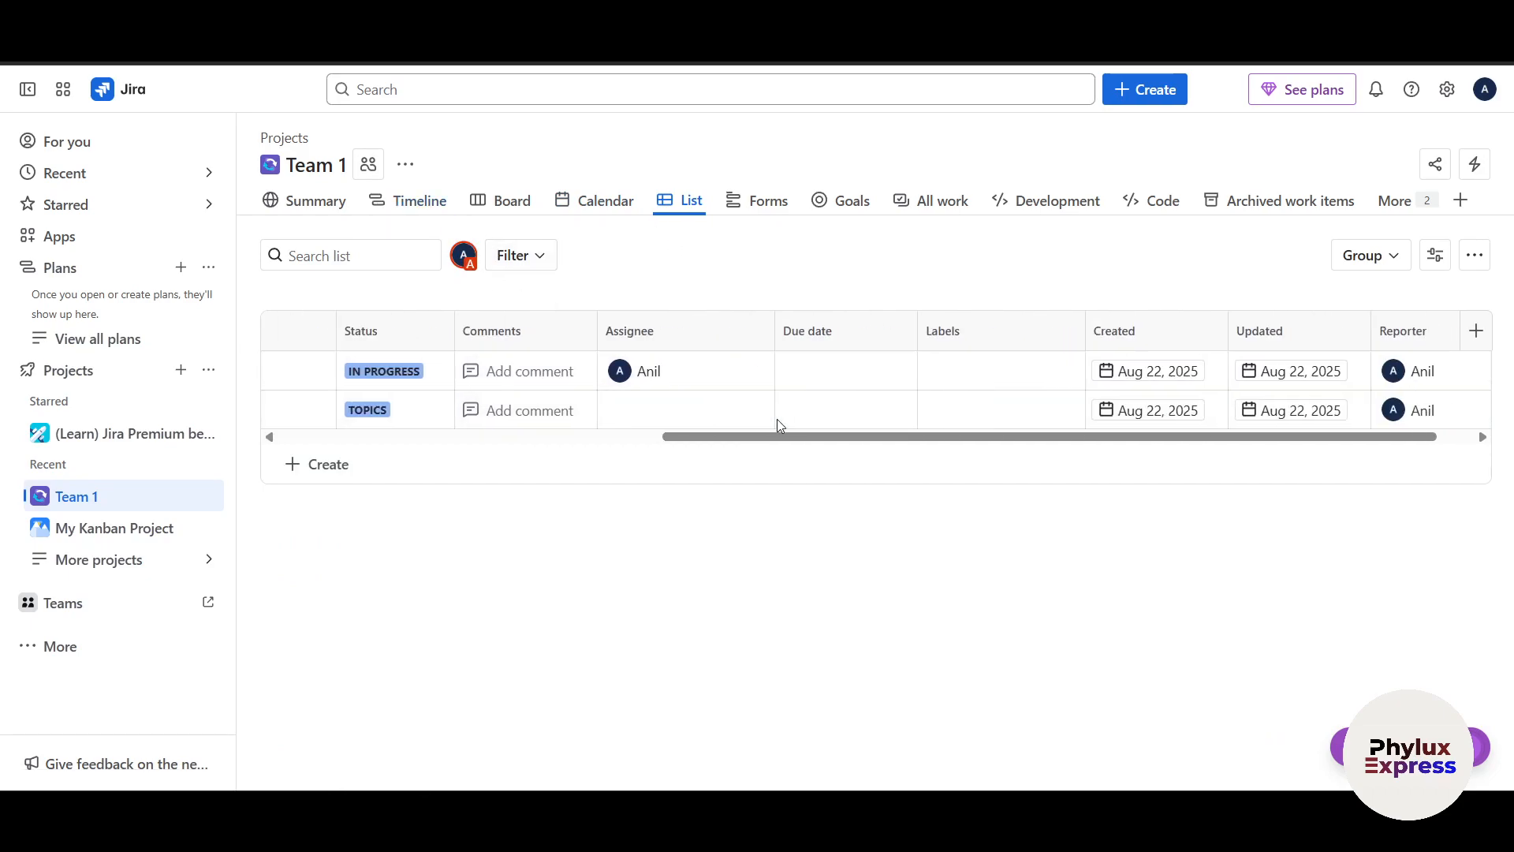
- Open the Team 1 forms page and look over the blank form and form template options
left_click(767, 202)
scroll(735, 565, "down", 1)
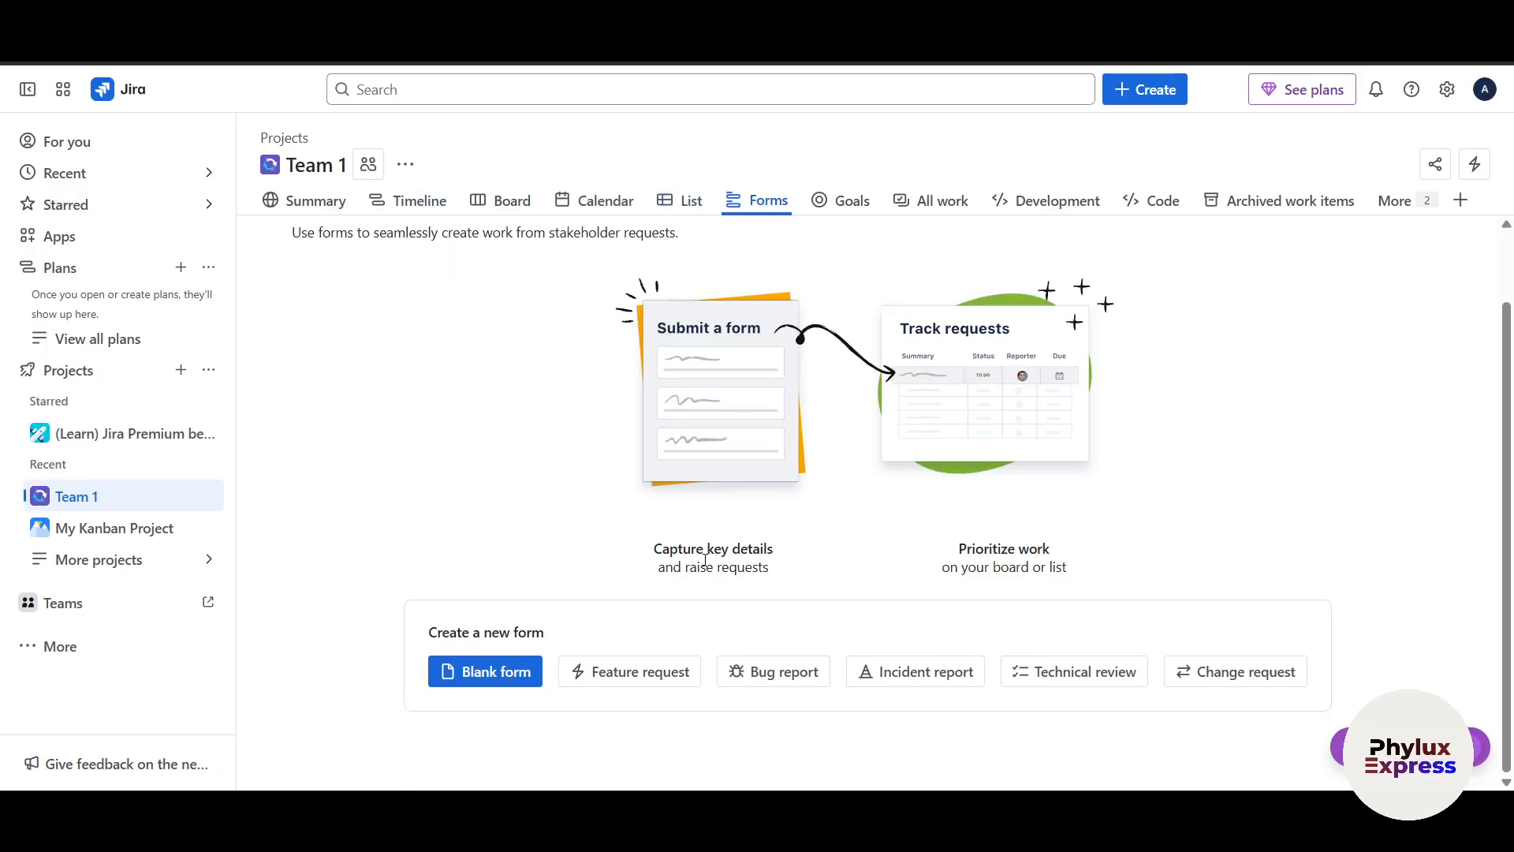
scroll(492, 422, "up", 1)
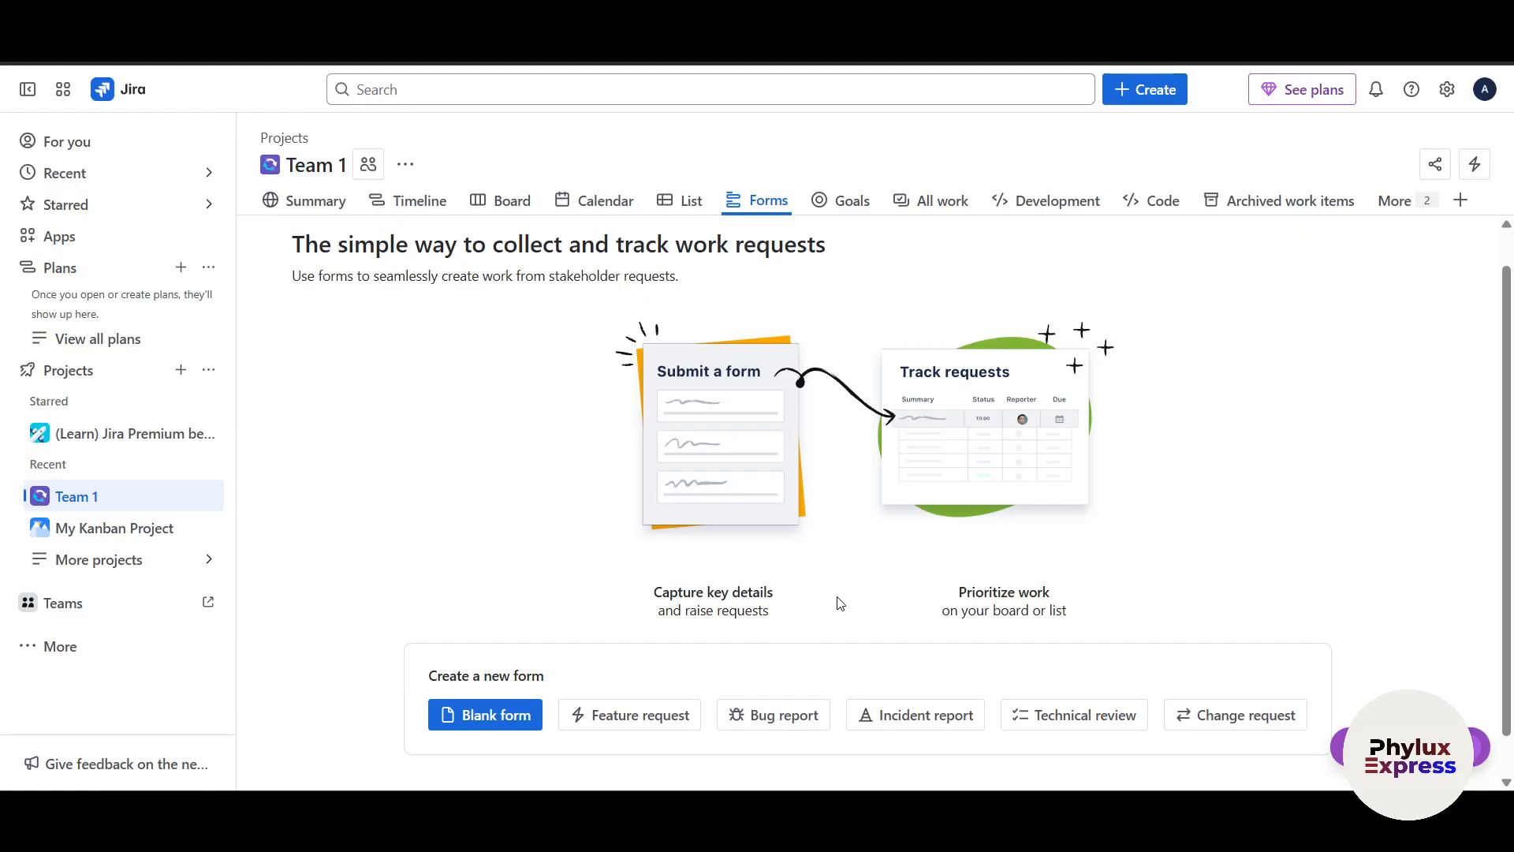
scroll(1200, 559, "down", 1)
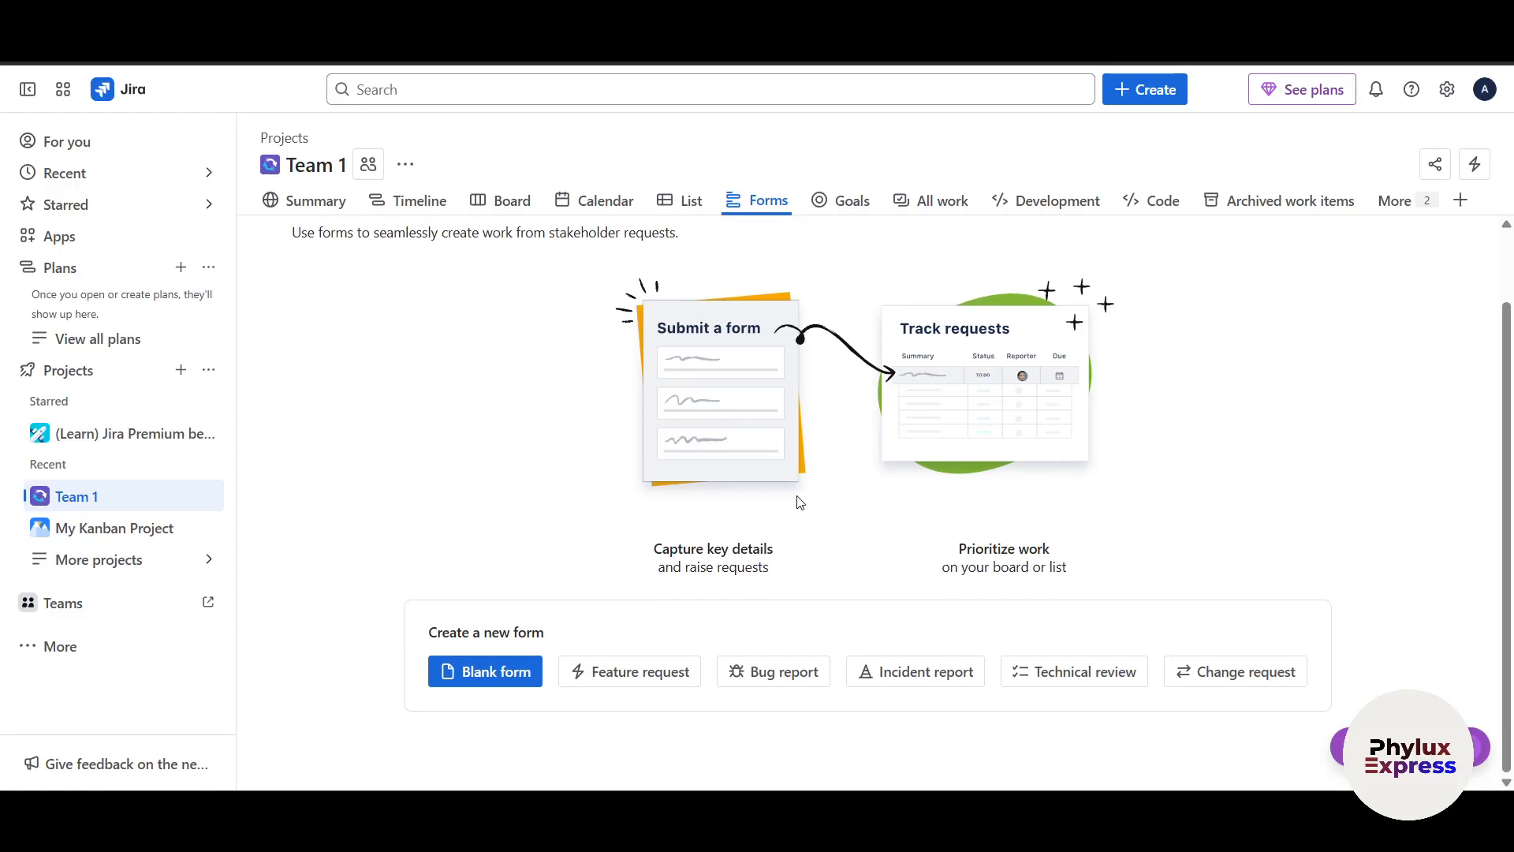
scroll(691, 470, "up", 1)
scroll(686, 530, "down", 1)
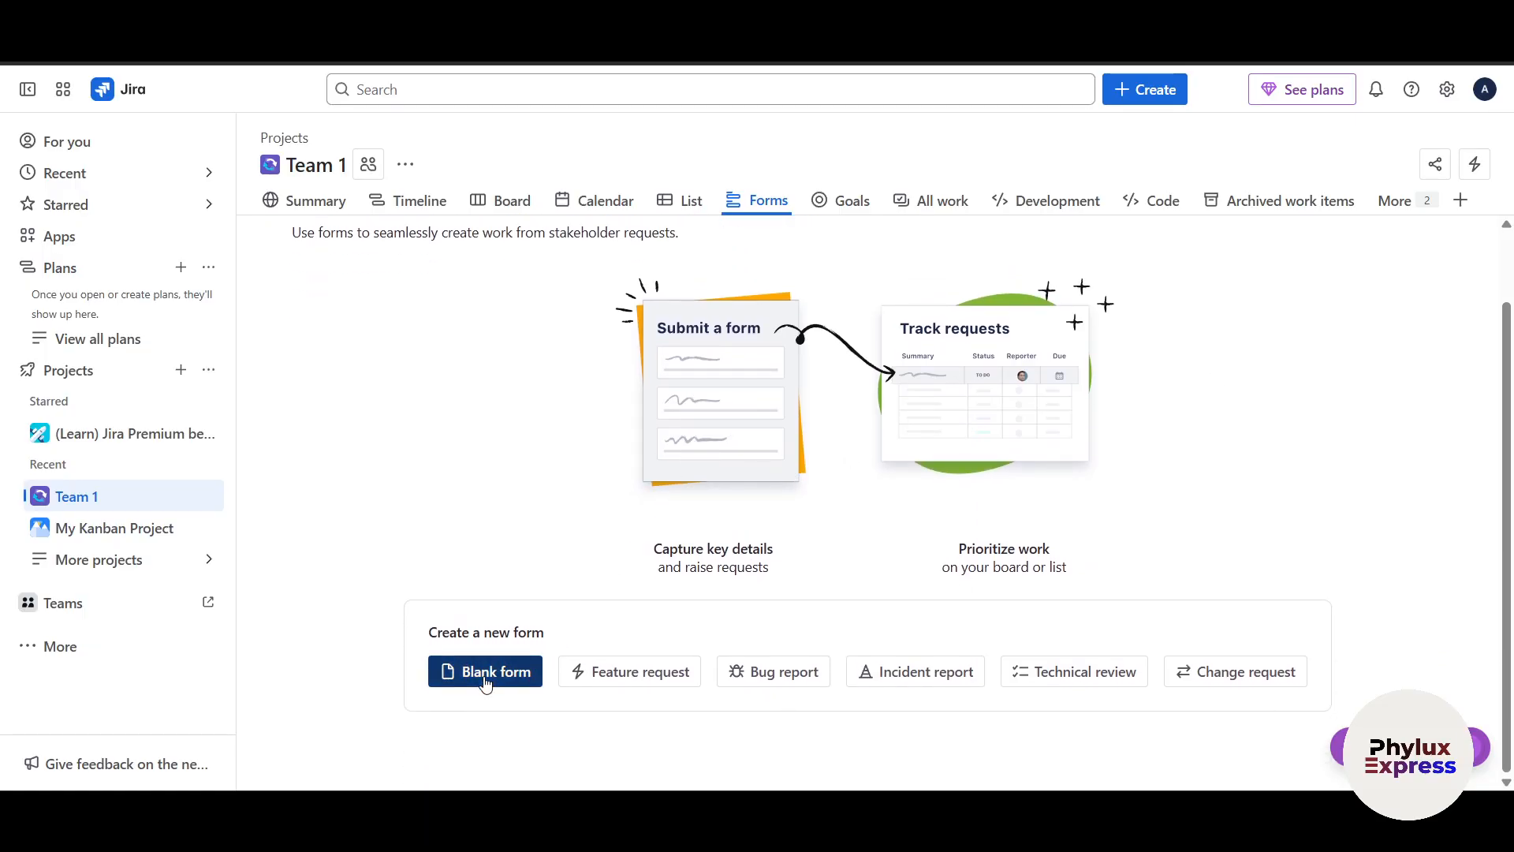
key("c")
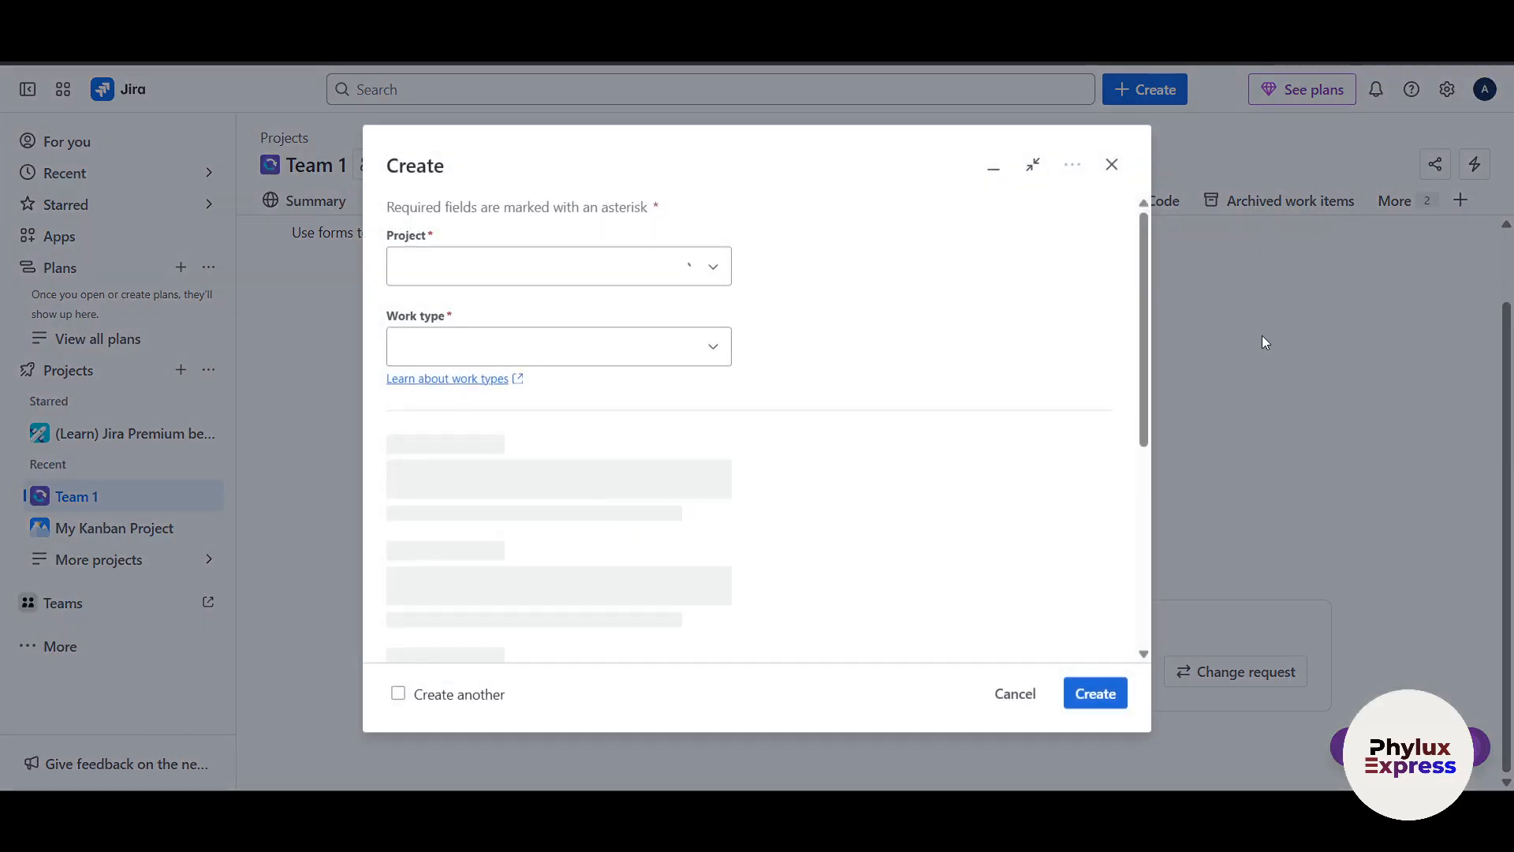
left_click(1110, 165)
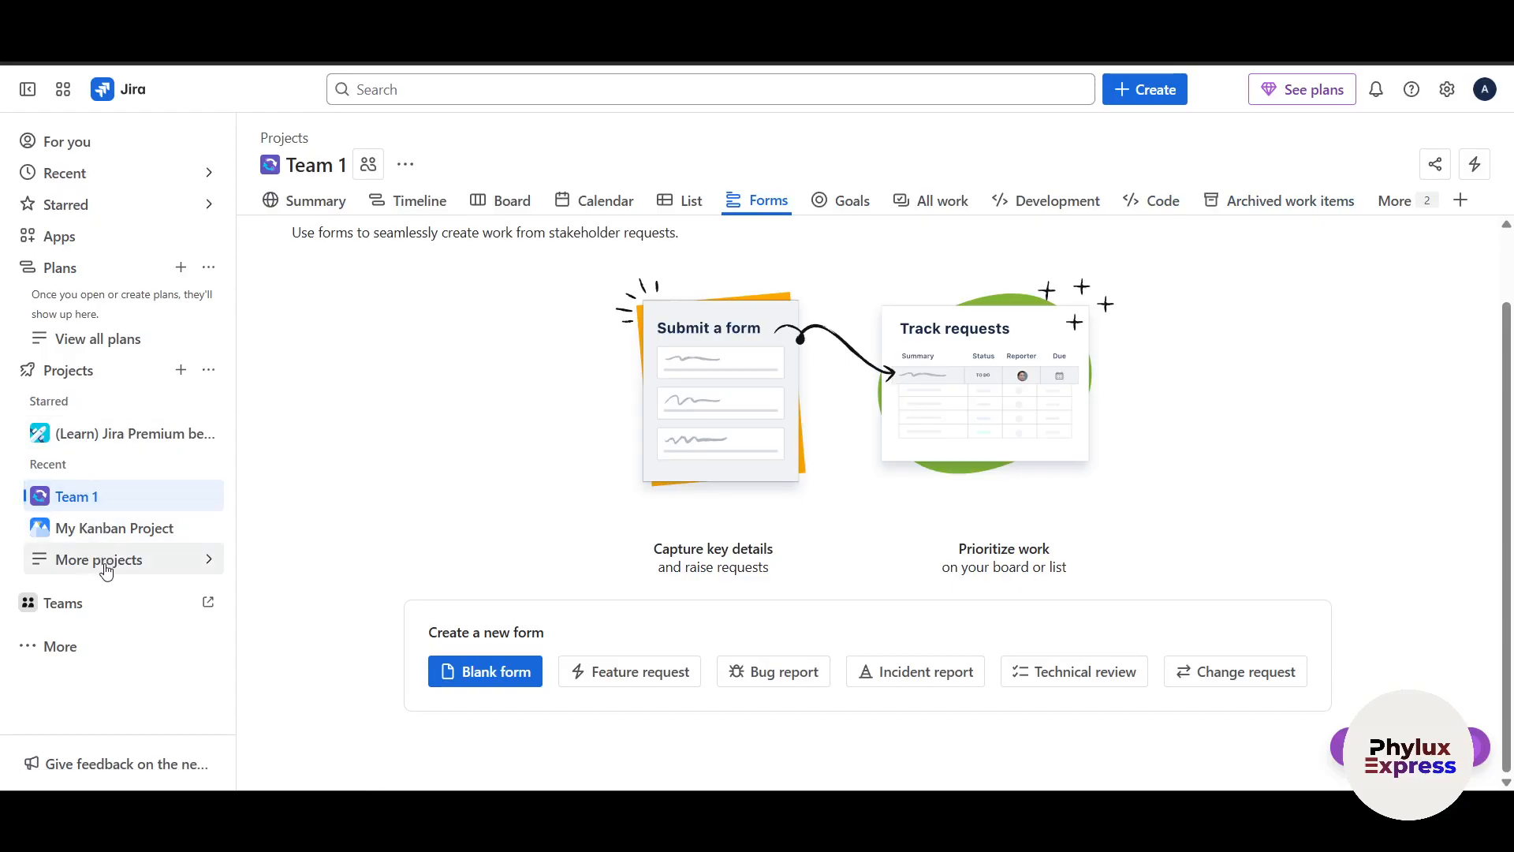
- Look through Teams and the additional sidebar entries, and open the For you page
left_click(99, 607)
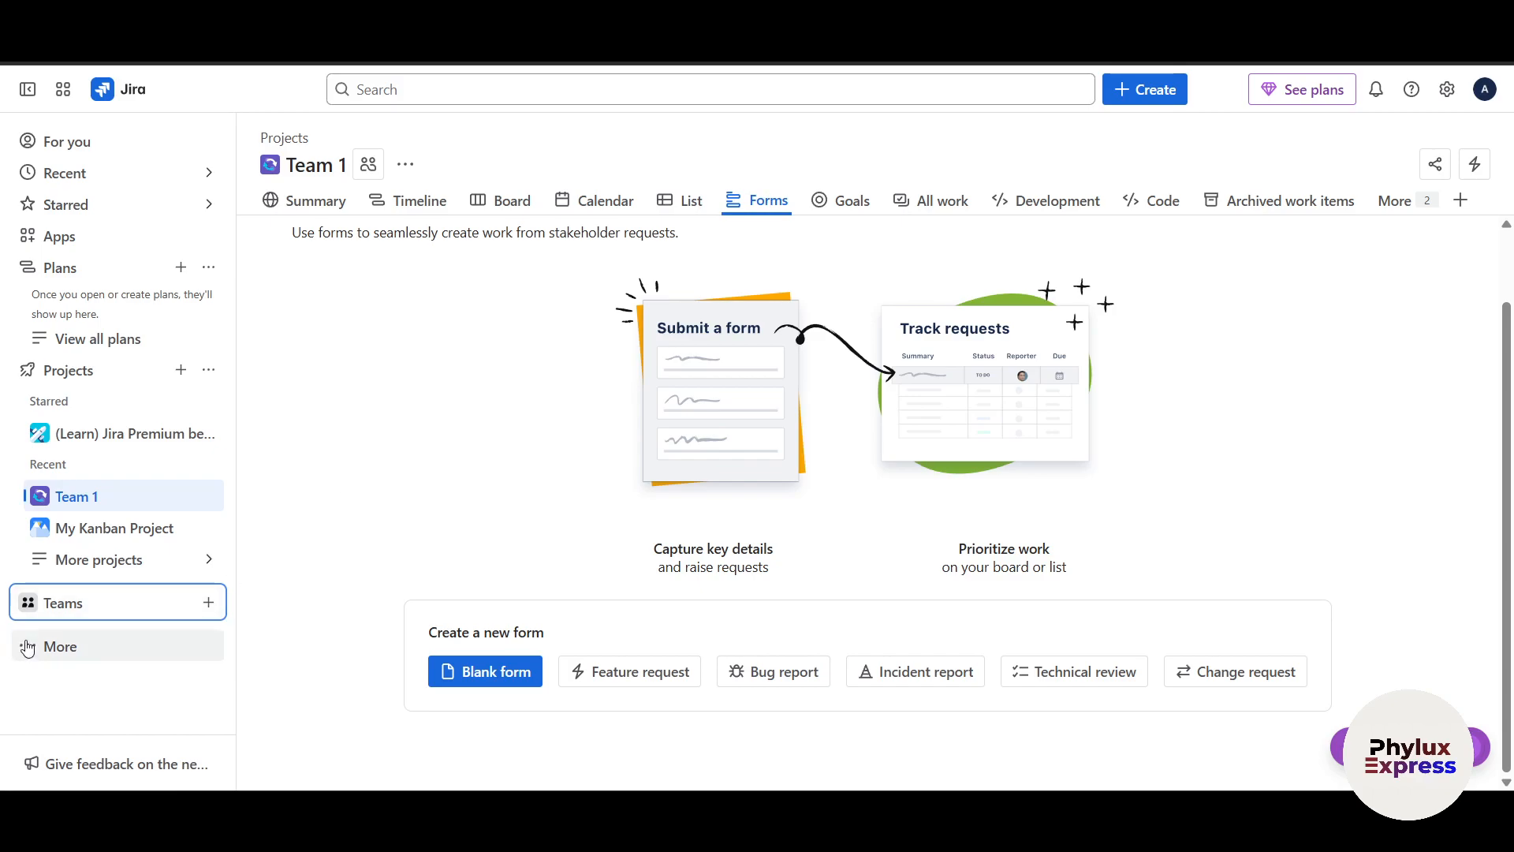
left_click(56, 648)
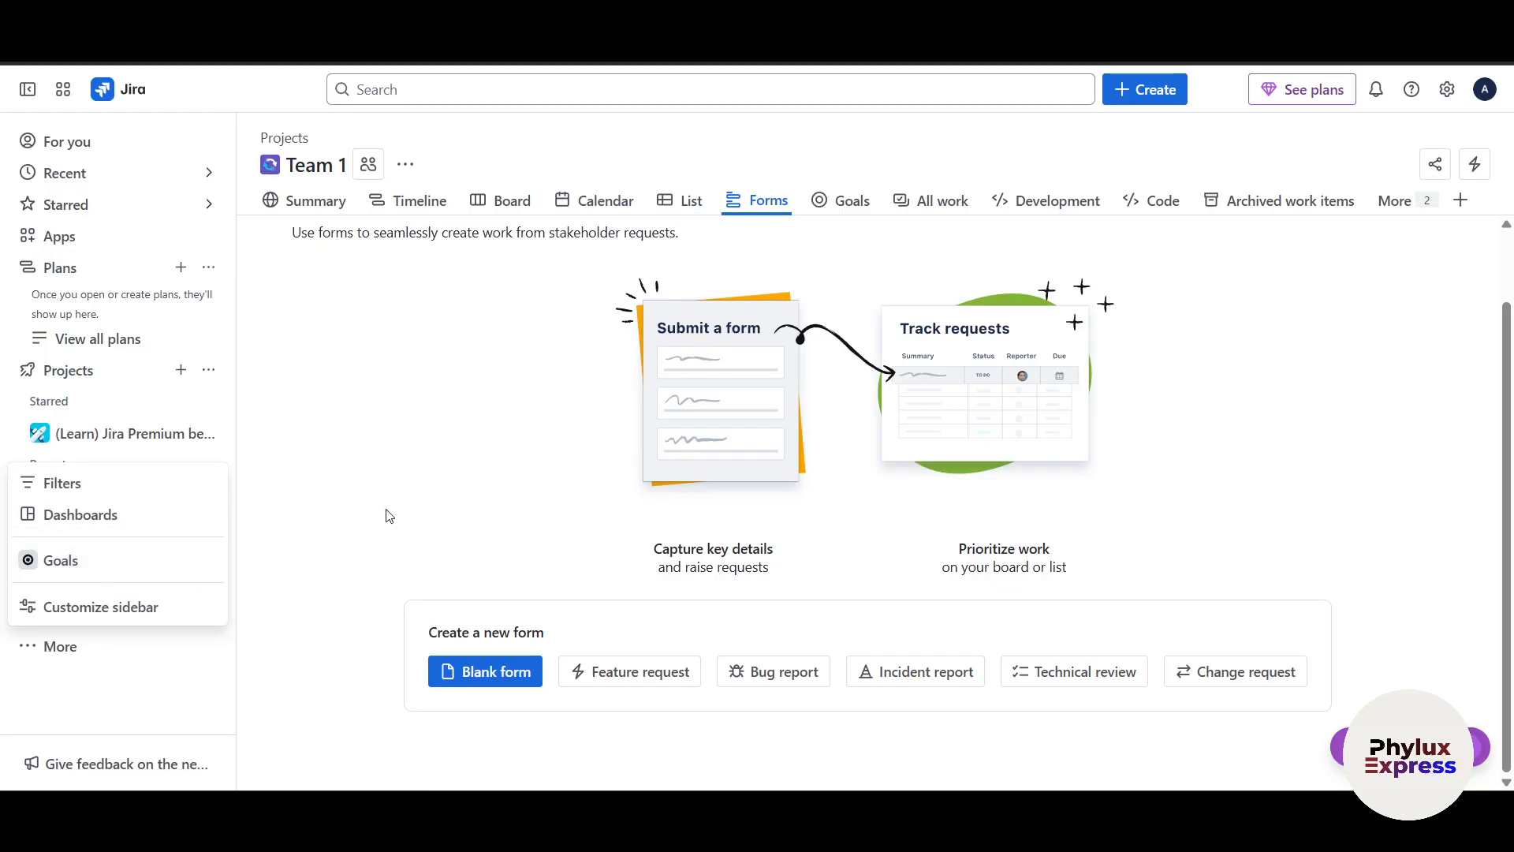
left_click(315, 515)
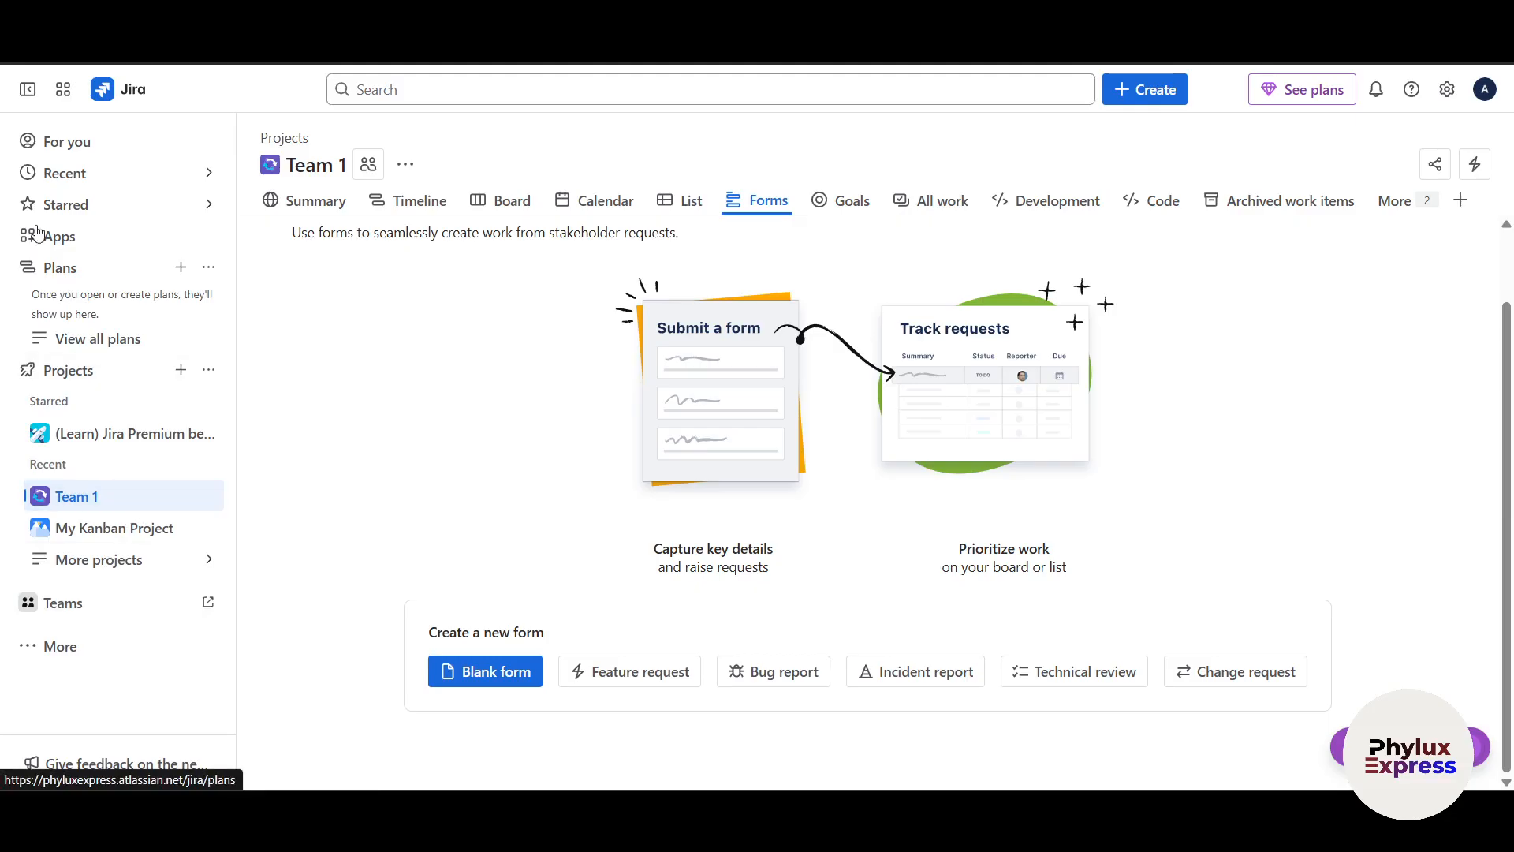
left_click(44, 142)
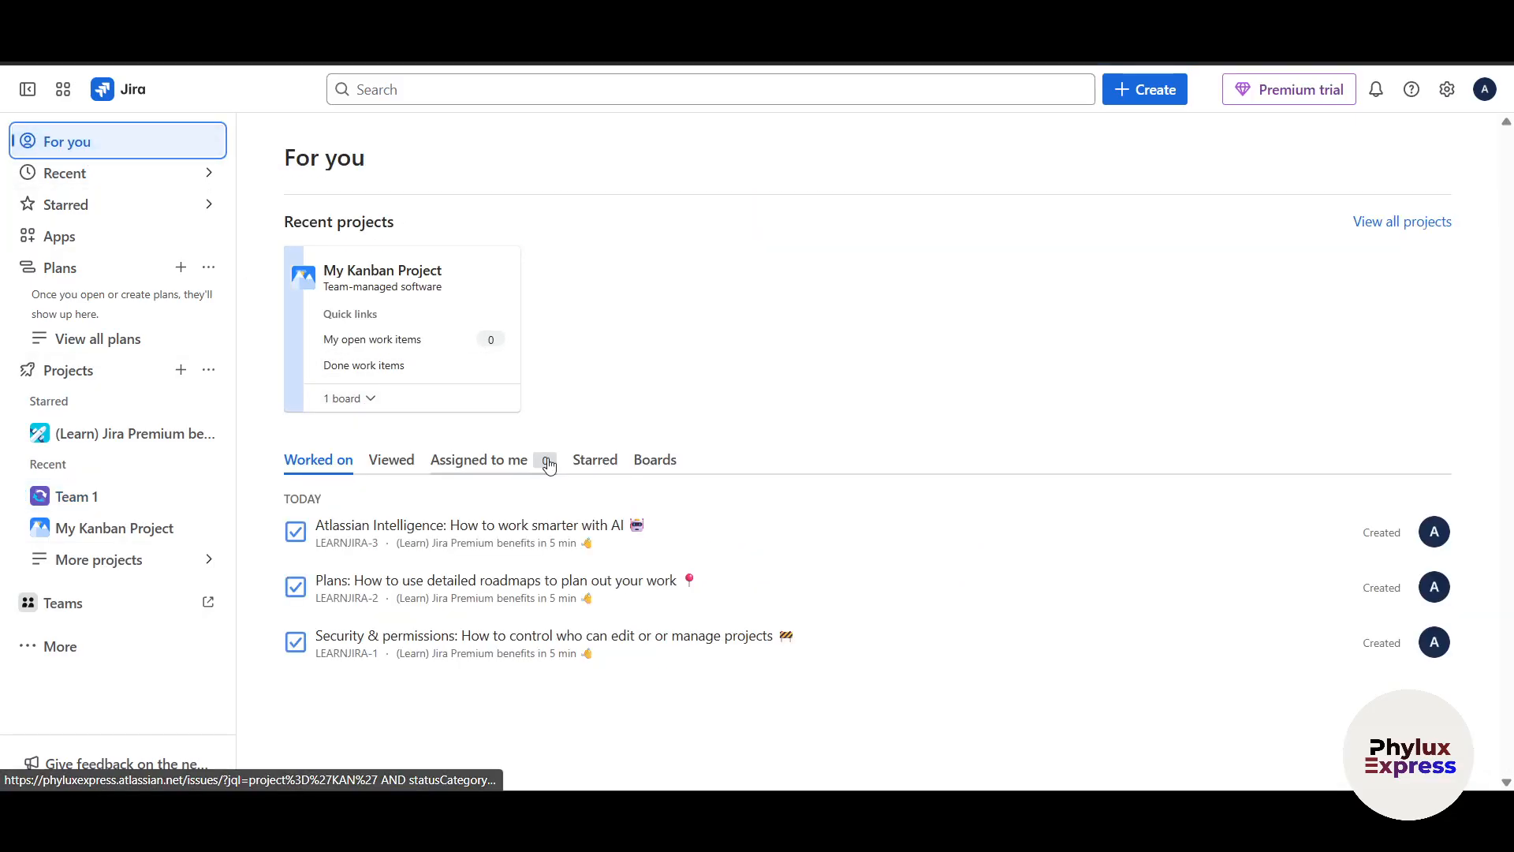